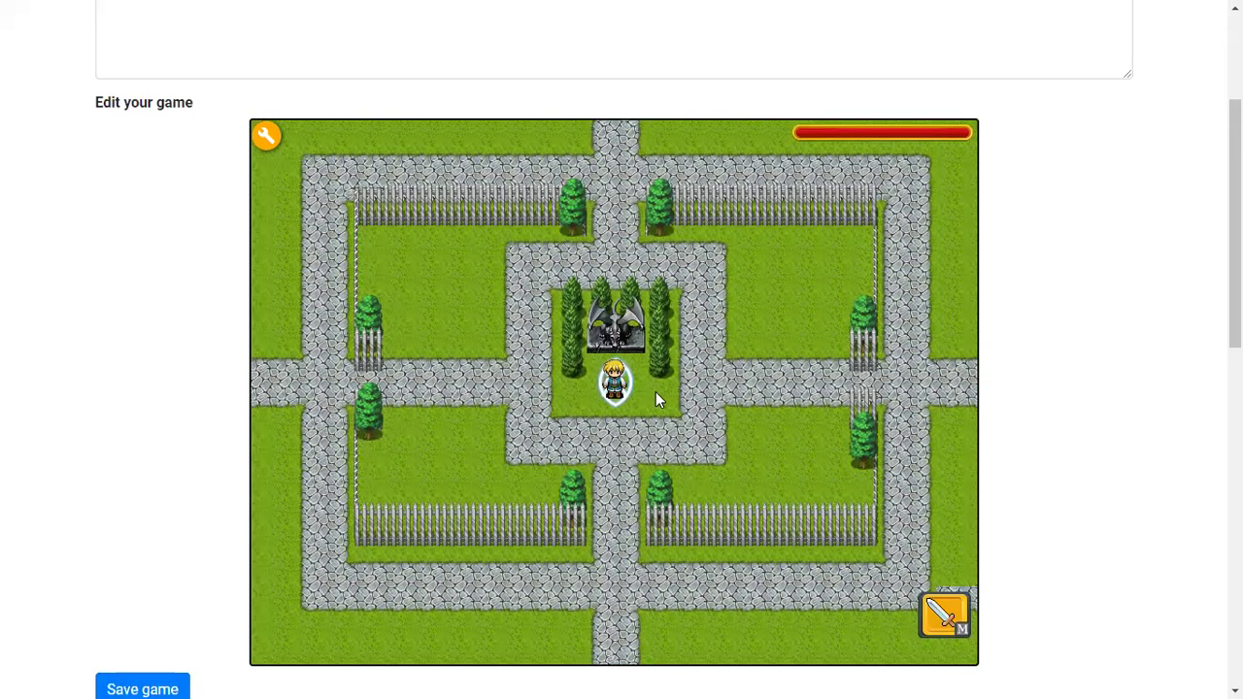
# Walk the hero around the glowing save symbol in front of the statue to test the movement.
pyautogui.press('Left')
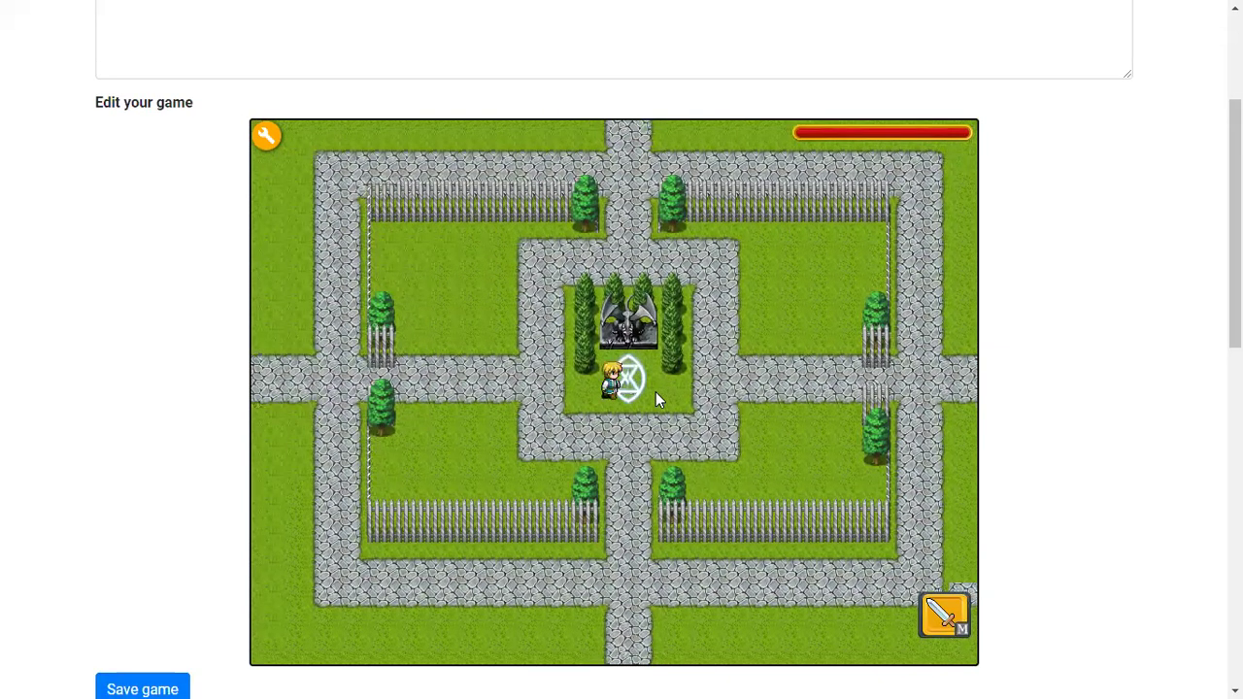
pyautogui.press('Right')
pyautogui.press('Down')
pyautogui.press('Down')
pyautogui.press('Left')
pyautogui.press('Up')
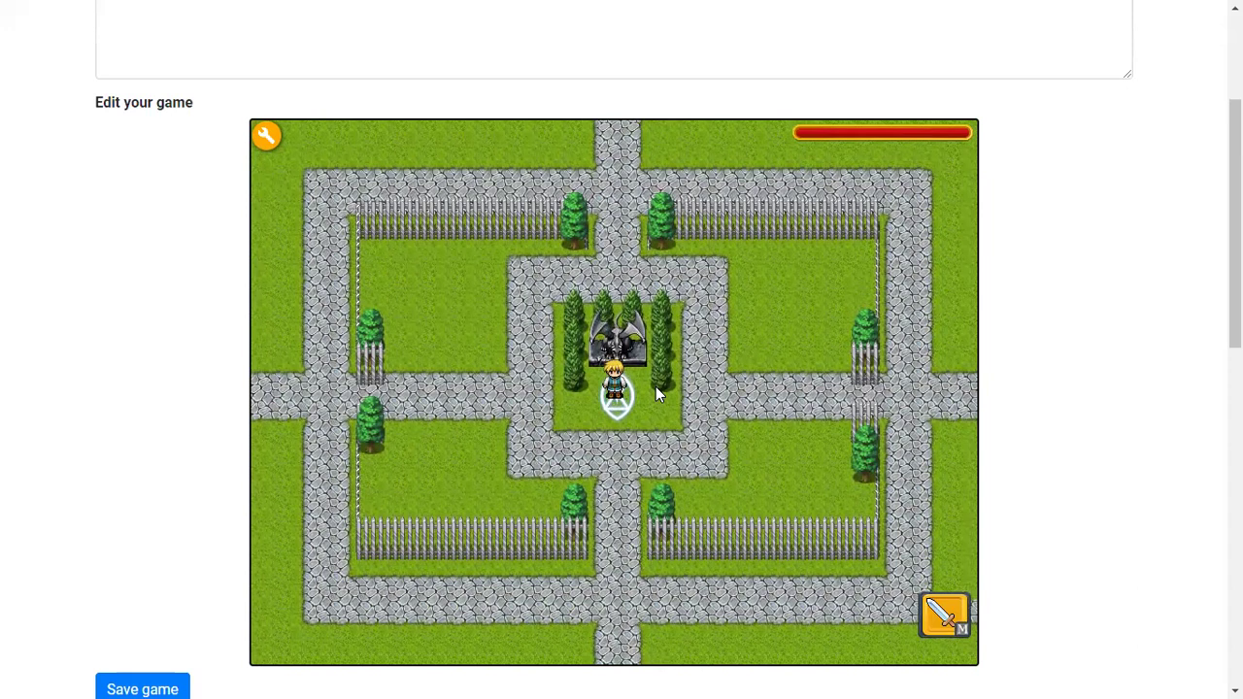
pyautogui.press('Down')
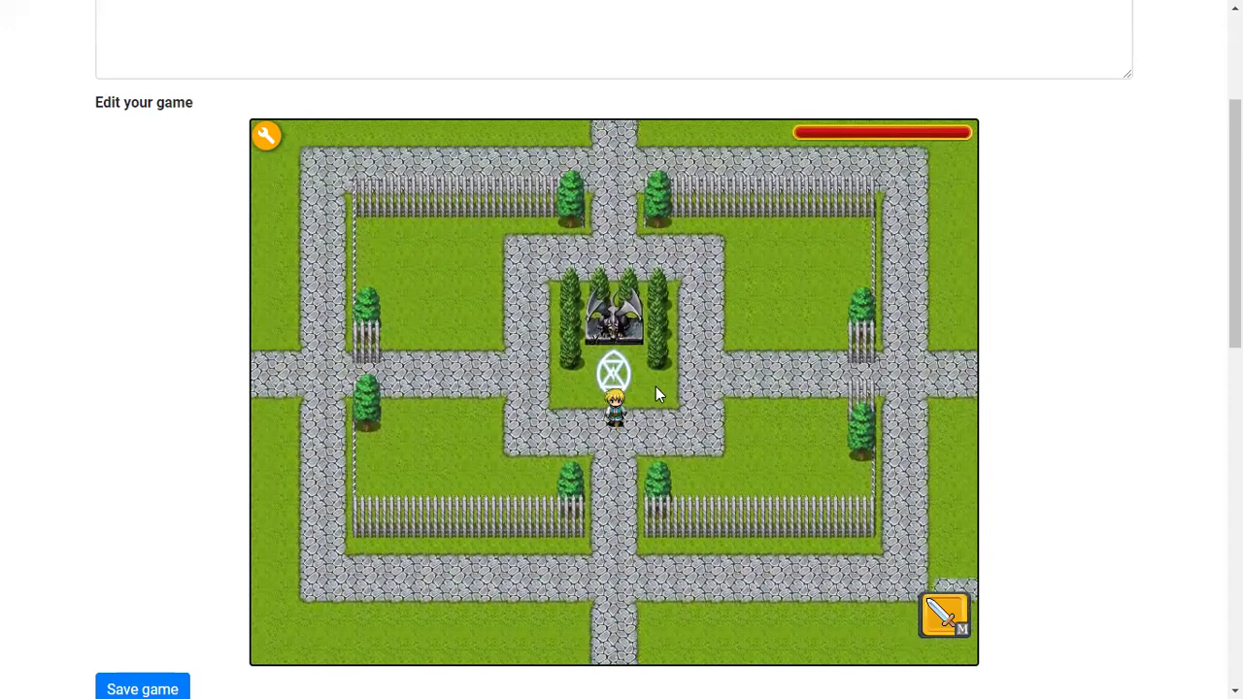
pyautogui.press('Down')
pyautogui.press('Left')
pyautogui.press('Right')
pyautogui.press('Left')
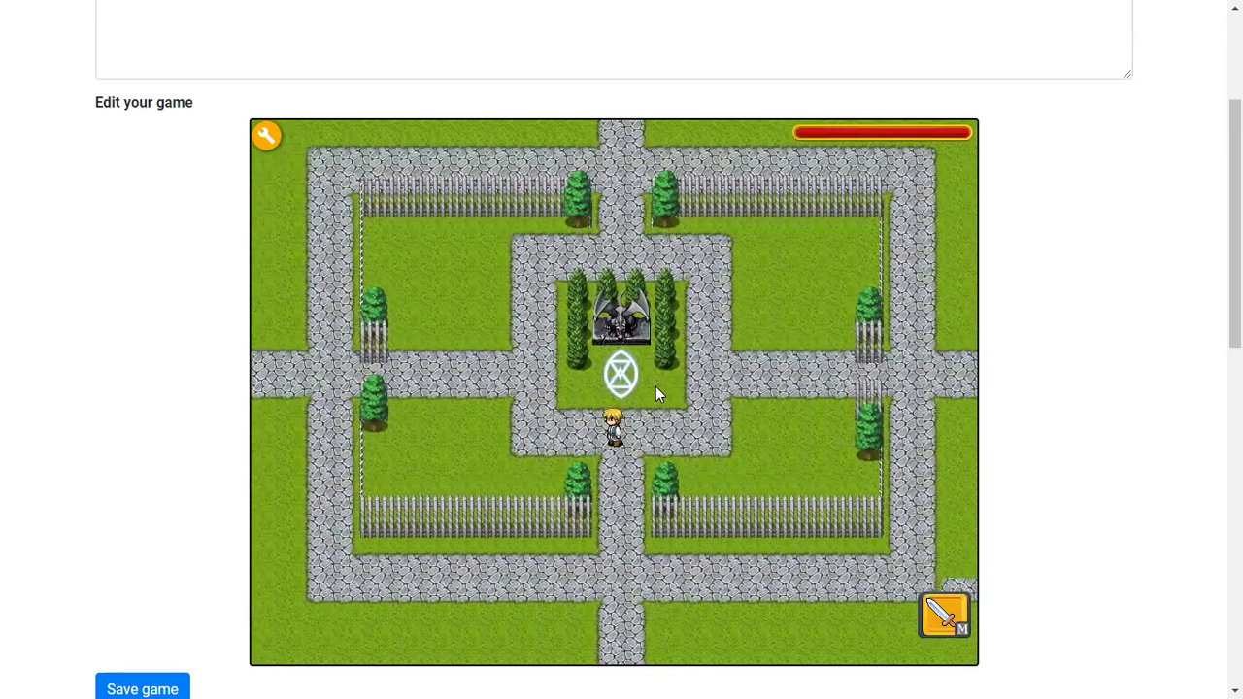
pyautogui.press('Right')
pyautogui.press('Up')
pyautogui.press('Left')
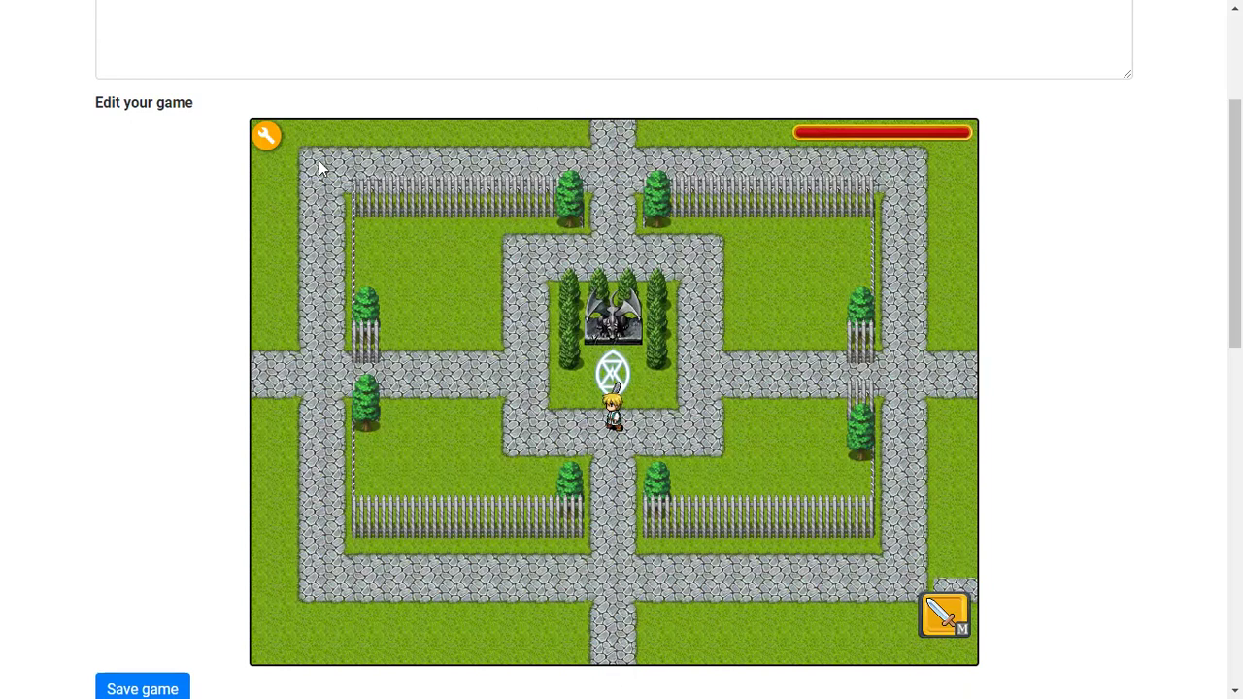
# Enter edit mode, look through the tile, character and media sections, and return to play mode.
pyautogui.click(266, 138)
pyautogui.click(268, 144)
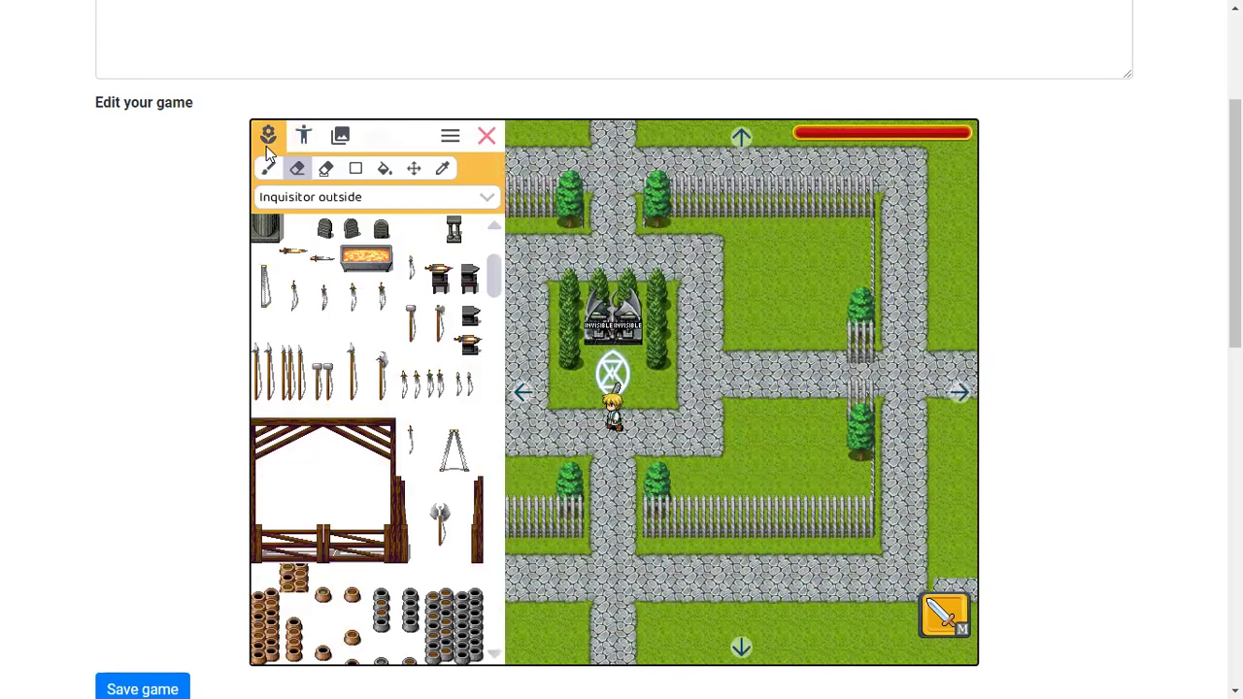
pyautogui.click(303, 141)
pyautogui.click(335, 141)
pyautogui.click(303, 138)
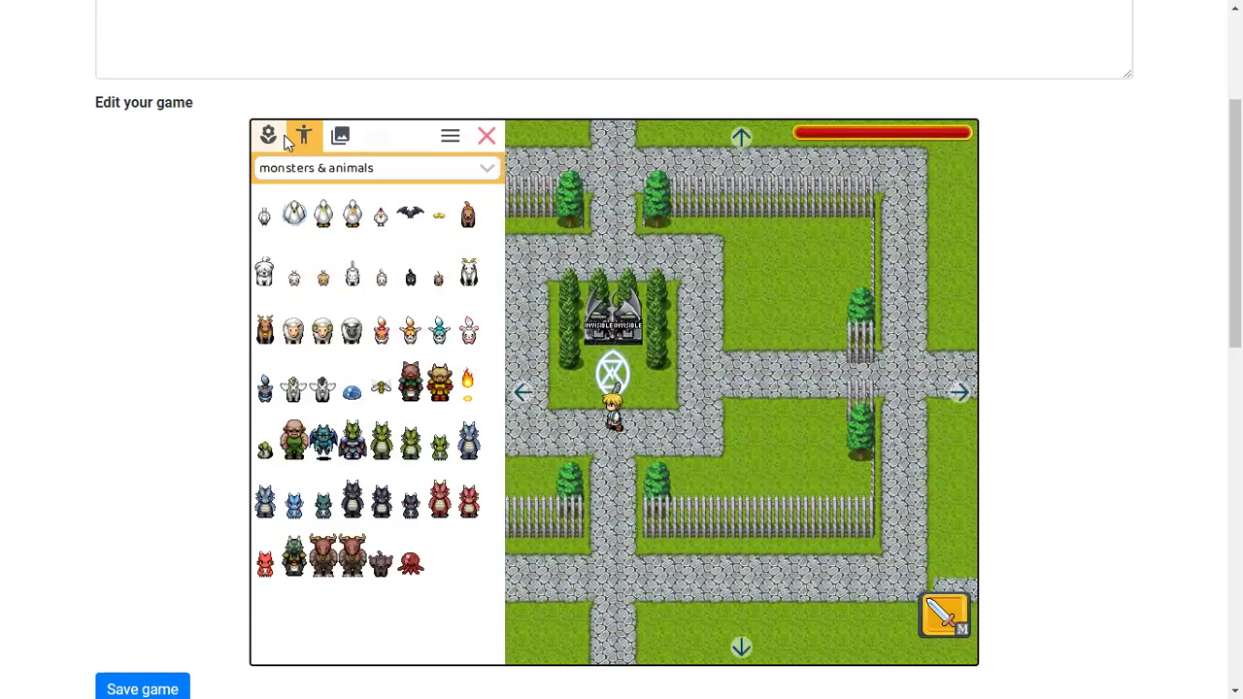
pyautogui.click(268, 138)
pyautogui.click(487, 136)
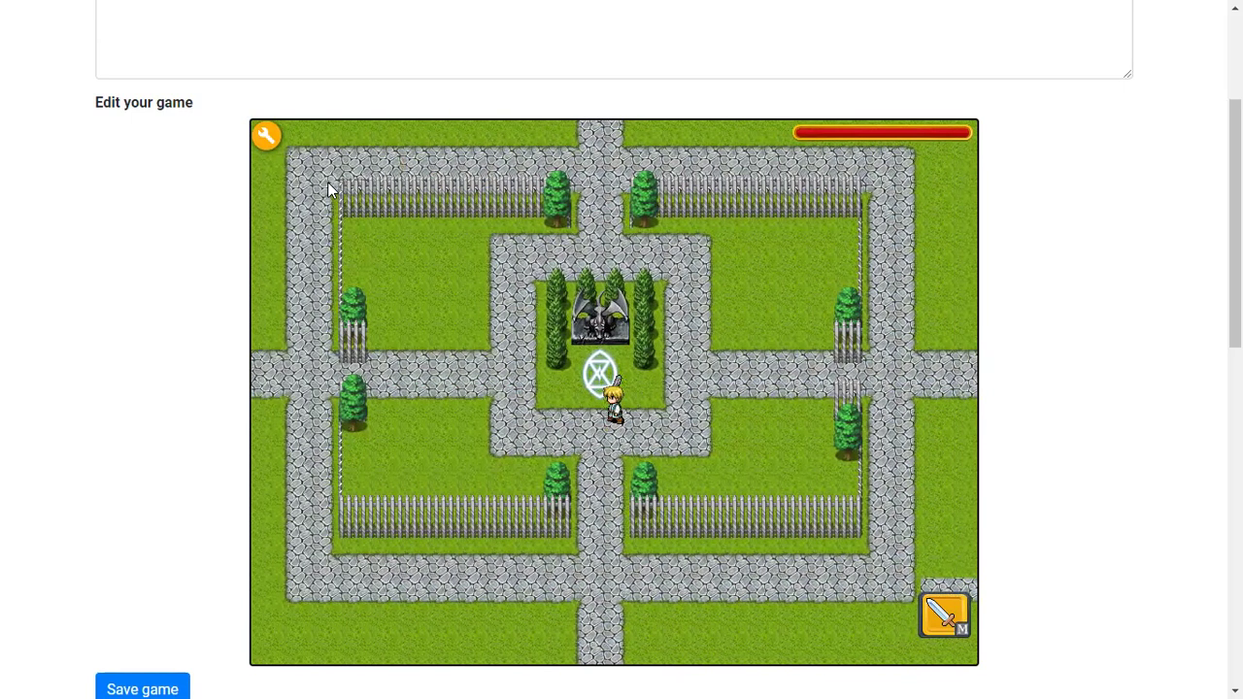
# Walk the hero around in front of the statue and view the save and visibility options beneath the game.
pyautogui.press('Left')
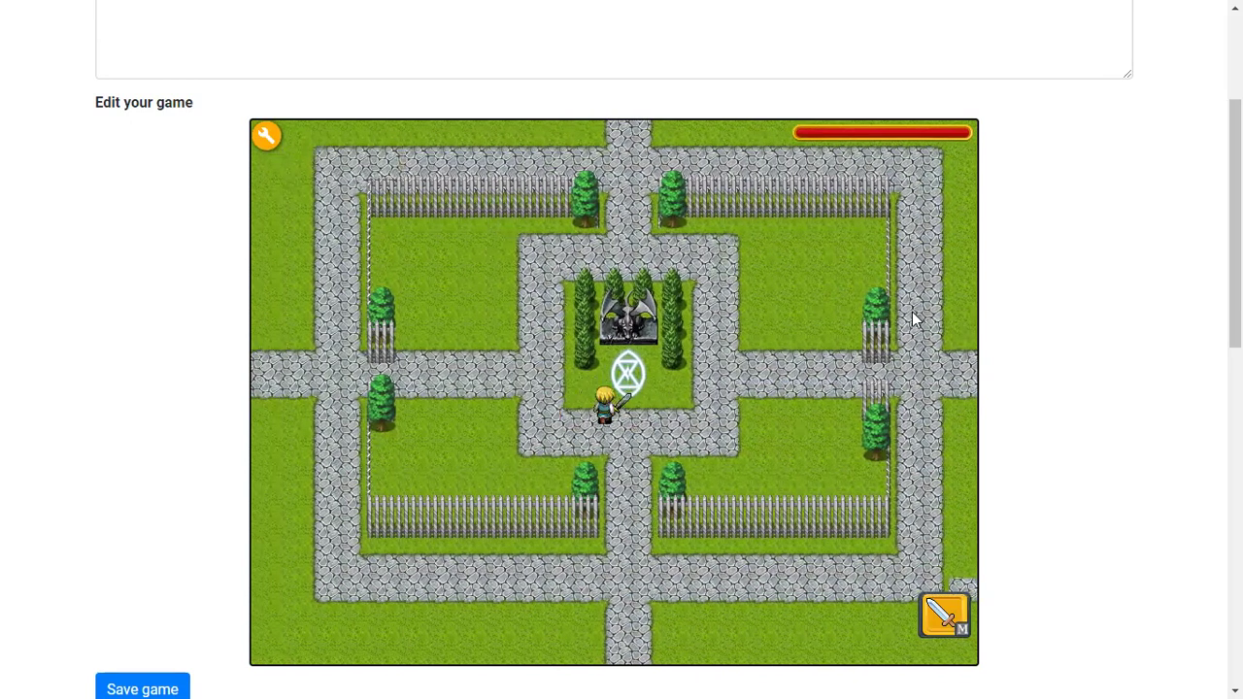
pyautogui.press('Up')
pyautogui.press('Right')
pyautogui.press('Down')
pyautogui.press('Left')
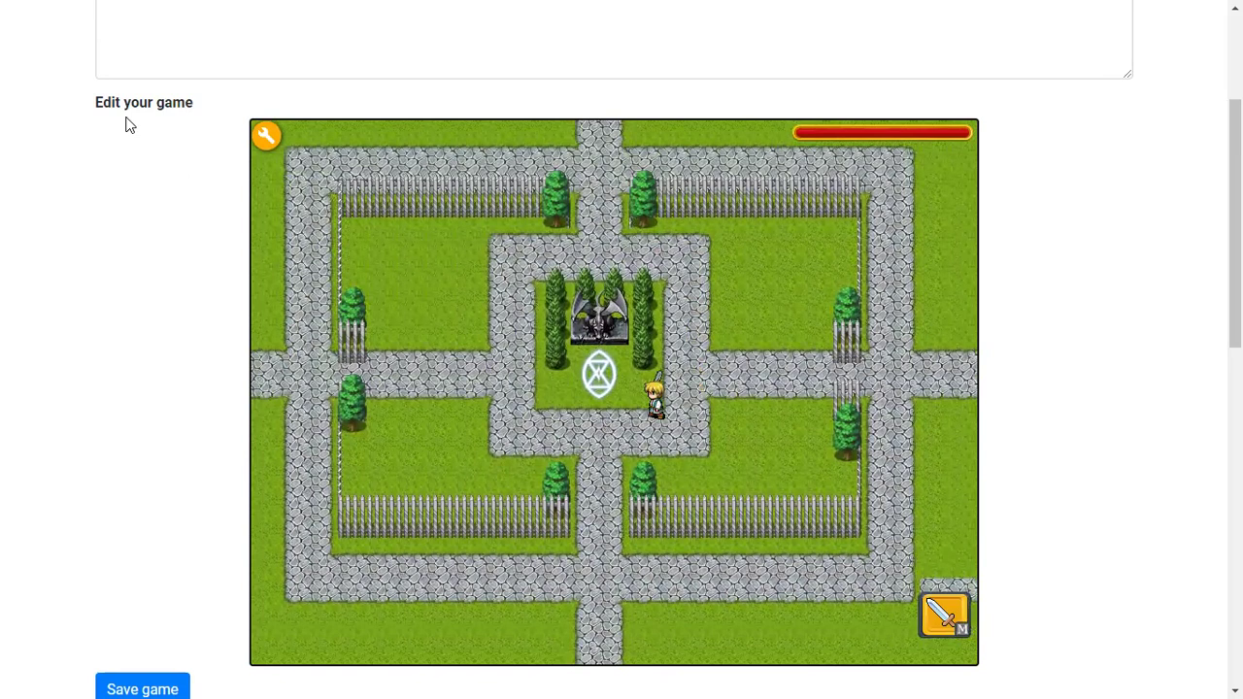
pyautogui.scroll(-5, 171, 232)
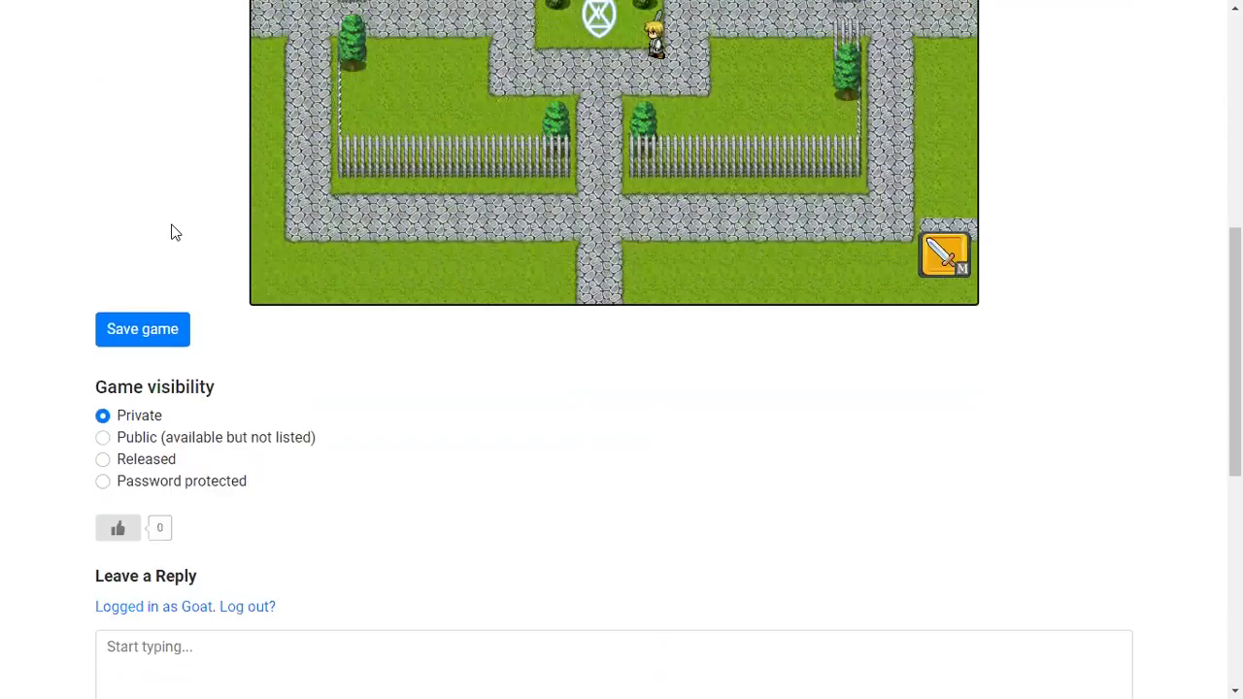
pyautogui.scroll(5, 194, 296)
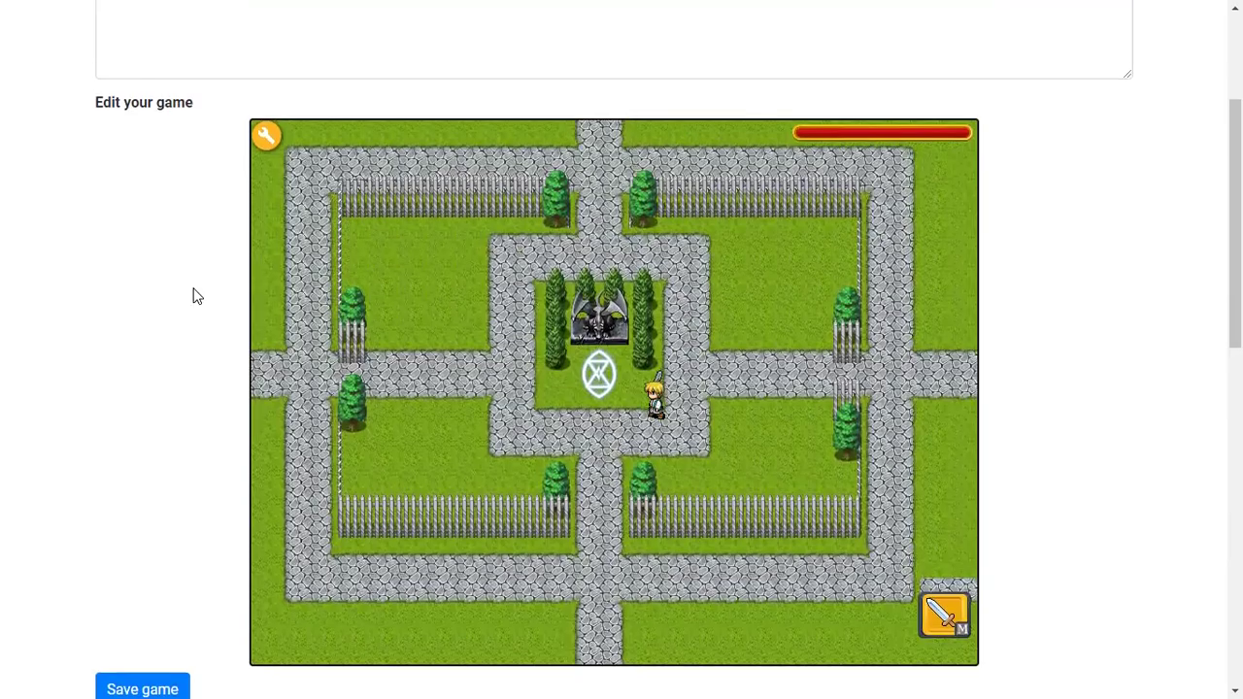
# Walk the hero around the statue and its hedges to the paved path on the west side.
pyautogui.press('Left')
pyautogui.press('Left')
pyautogui.press('Left')
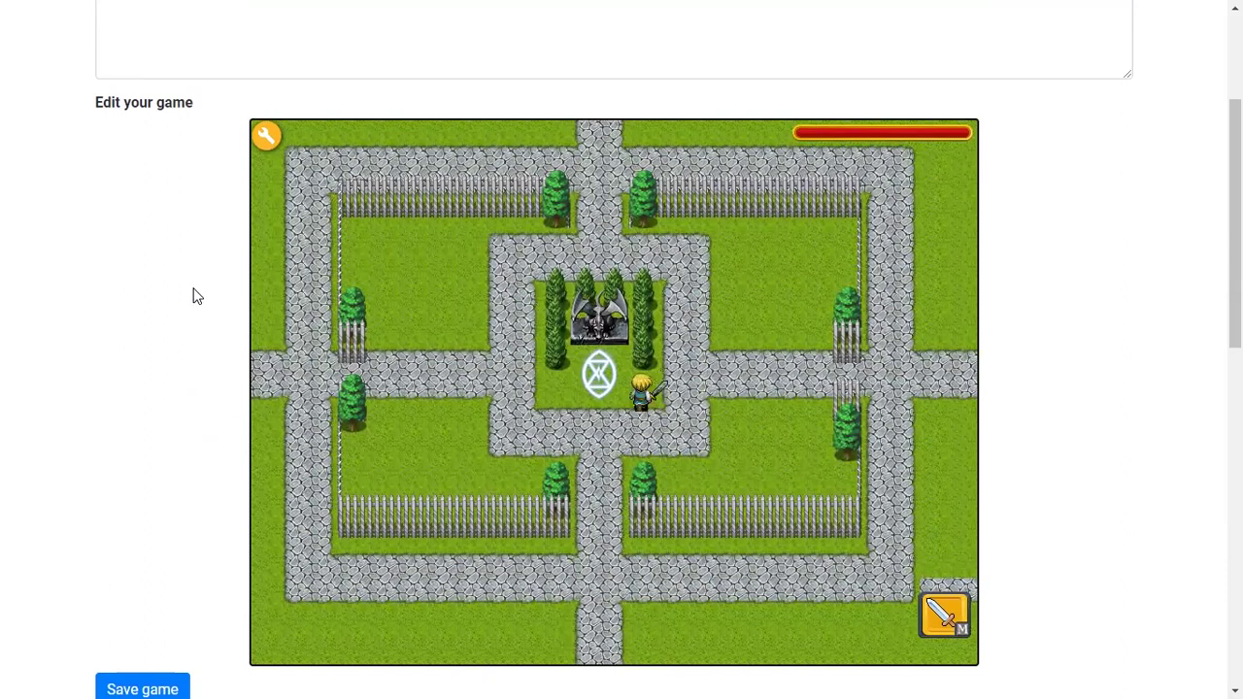
pyautogui.press('Up')
pyautogui.press('Up')
pyautogui.press('Up')
pyautogui.press('Right')
pyautogui.press('Left')
pyautogui.press('Down')
pyautogui.press('Down')
pyautogui.press('Down')
pyautogui.press('Down')
pyautogui.press('Right')
pyautogui.press('Right')
pyautogui.press('Right')
pyautogui.press('Right')
pyautogui.press('Right')
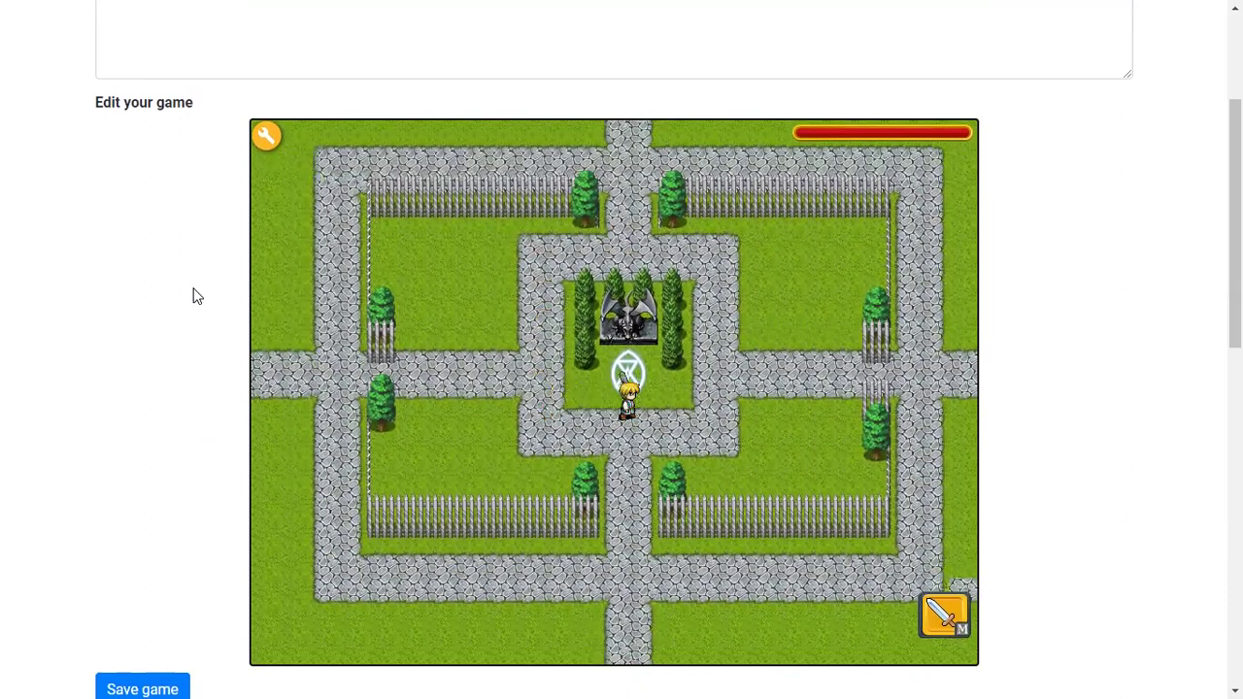
pyautogui.press('Up')
pyautogui.press('Up')
pyautogui.press('Right')
pyautogui.press('Up')
pyautogui.press('Up')
pyautogui.press('Left')
pyautogui.press('Left')
pyautogui.press('Left')
pyautogui.press('Left')
pyautogui.press('Down')
pyautogui.press('Down')
pyautogui.press('Left')
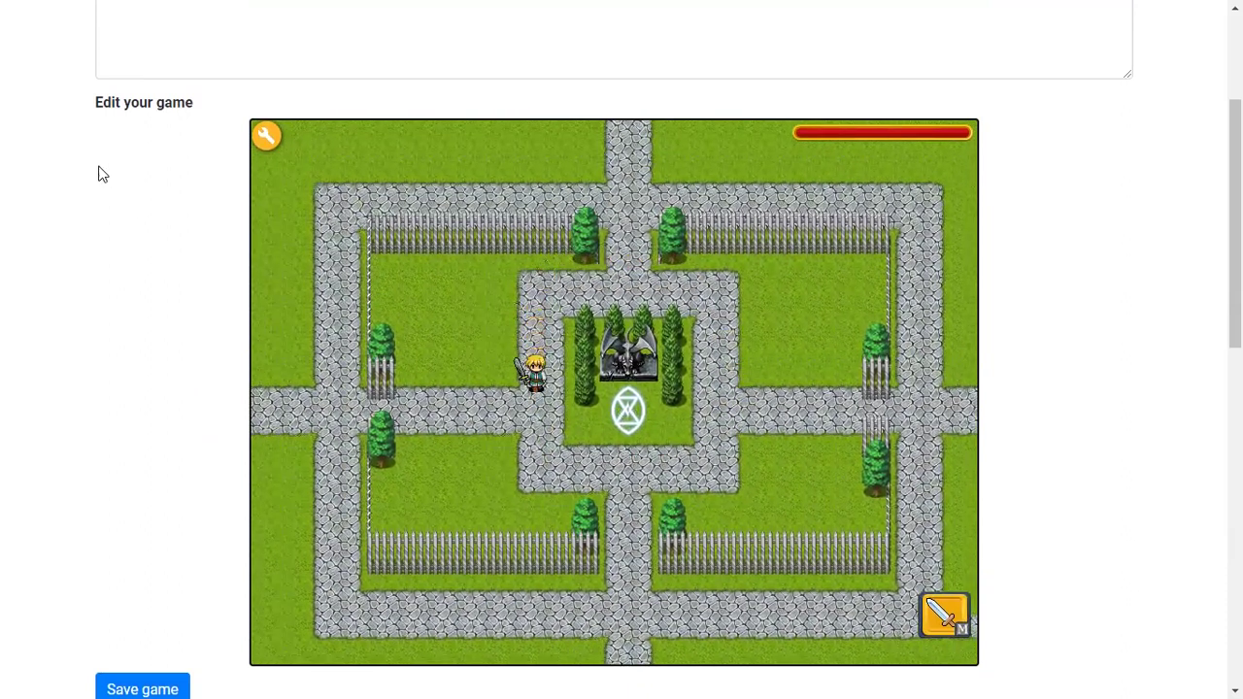
# Switch back and forth between edit mode and play mode, finishing in play mode.
pyautogui.click(266, 137)
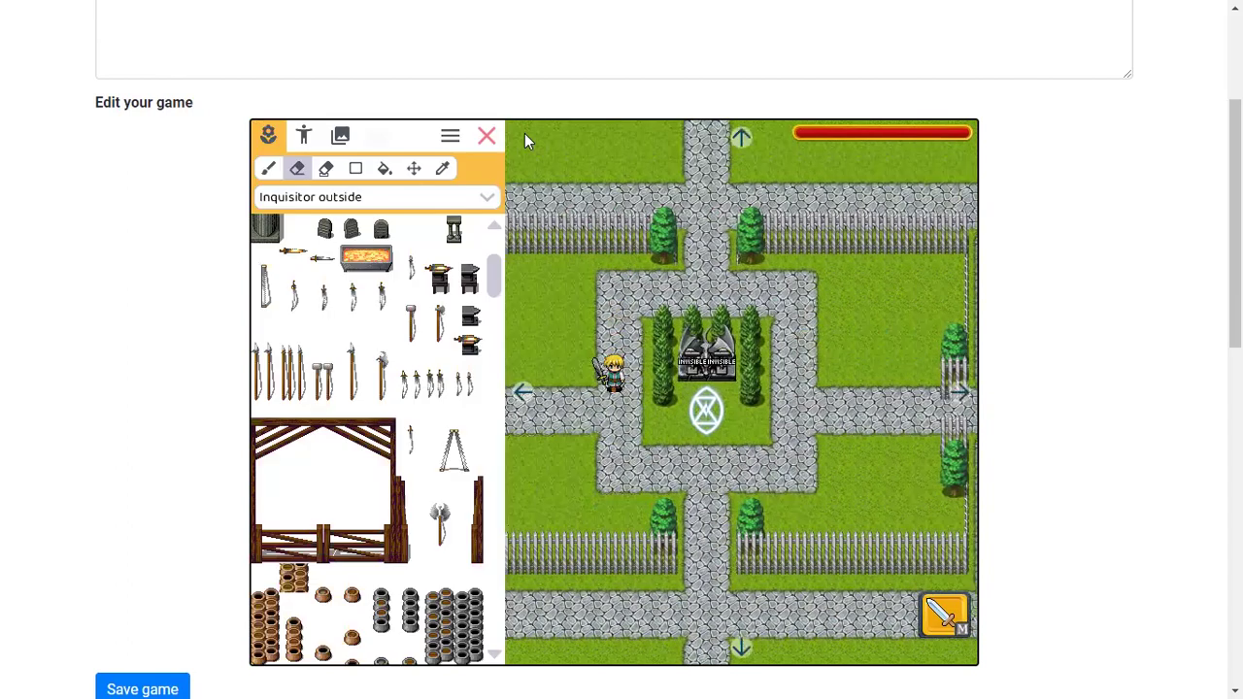
pyautogui.click(487, 135)
pyautogui.click(262, 138)
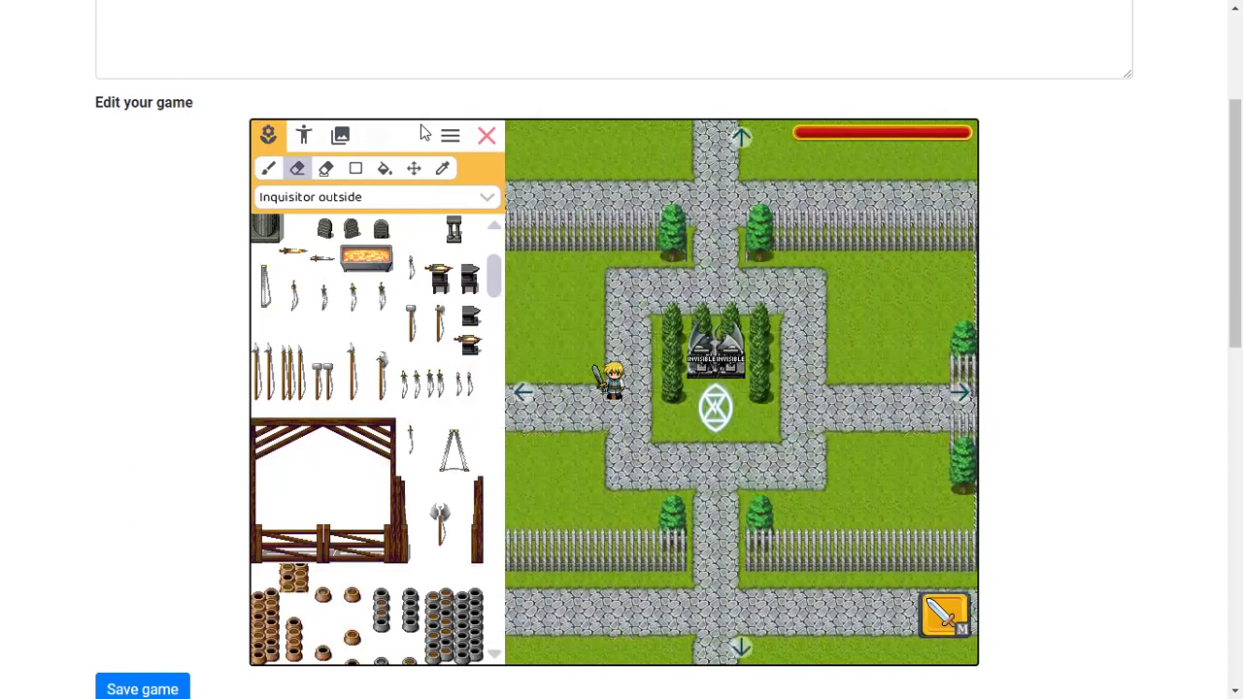
pyautogui.click(486, 135)
pyautogui.click(264, 138)
pyautogui.click(464, 140)
pyautogui.click(482, 136)
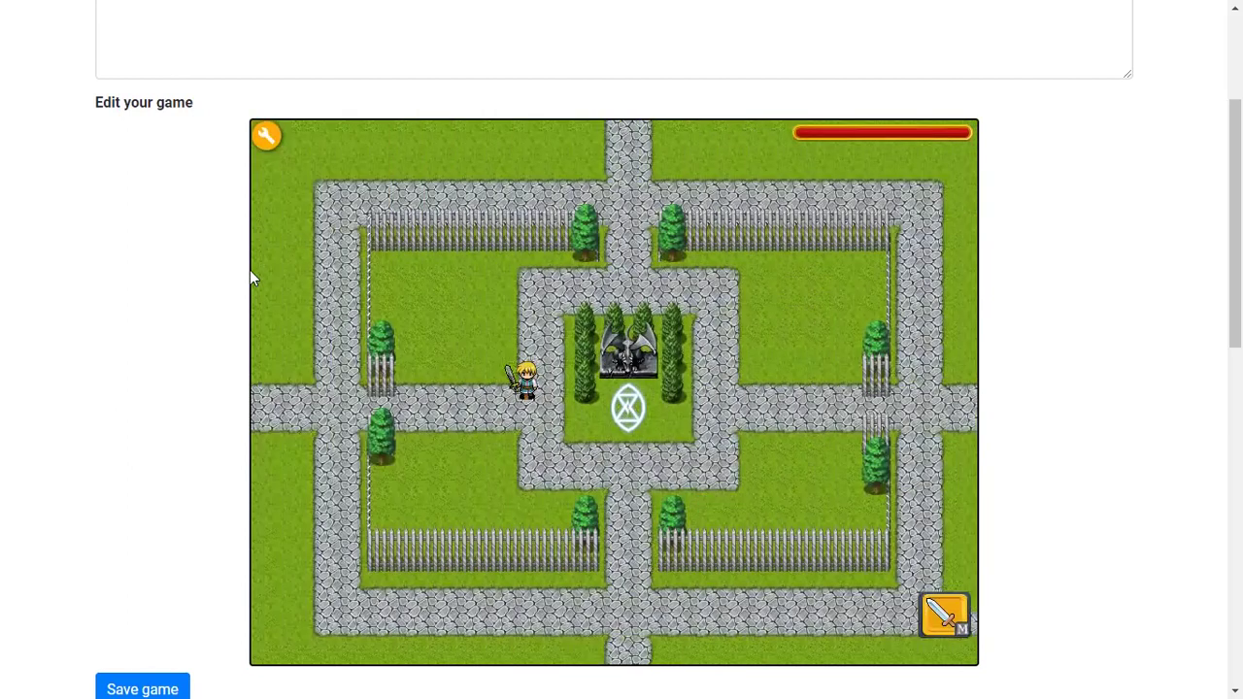
# Leave the current game page for the list of own games and reopen Arcana Unbound for editing.
pyautogui.scroll(3, 147, 351)
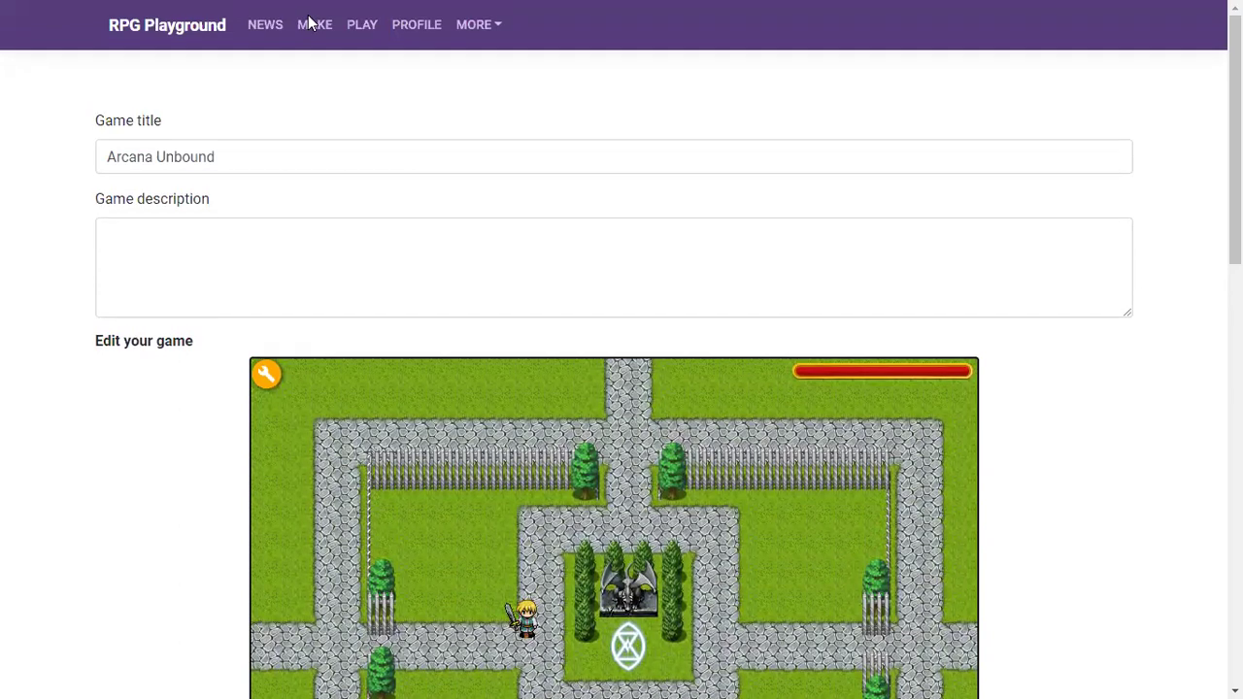
pyautogui.click(311, 21)
pyautogui.click(703, 109)
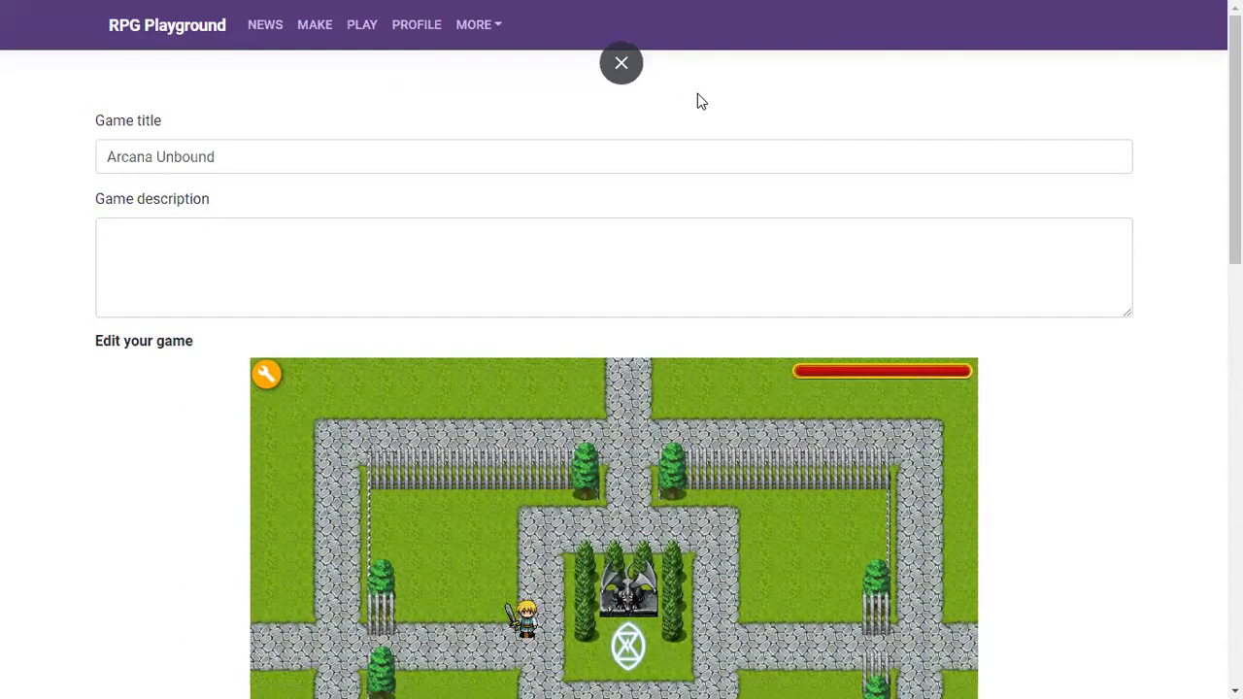
pyautogui.scroll(-4, 29, 320)
pyautogui.scroll(4, 38, 336)
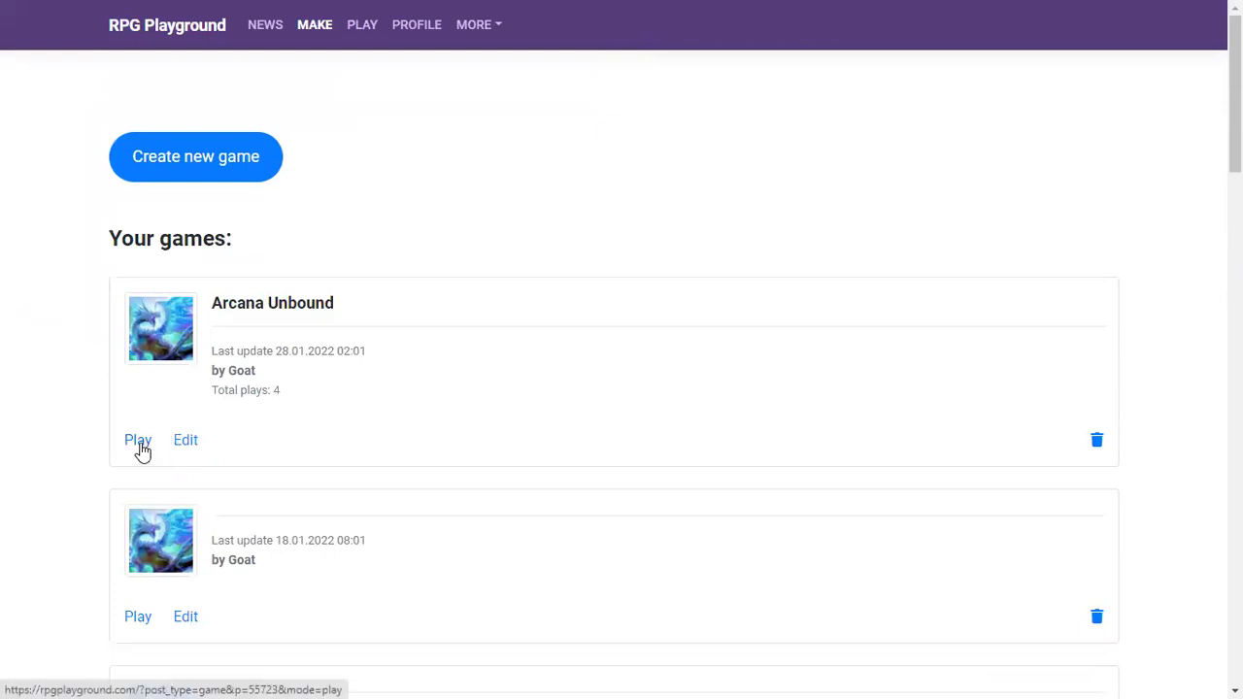
pyautogui.click(190, 442)
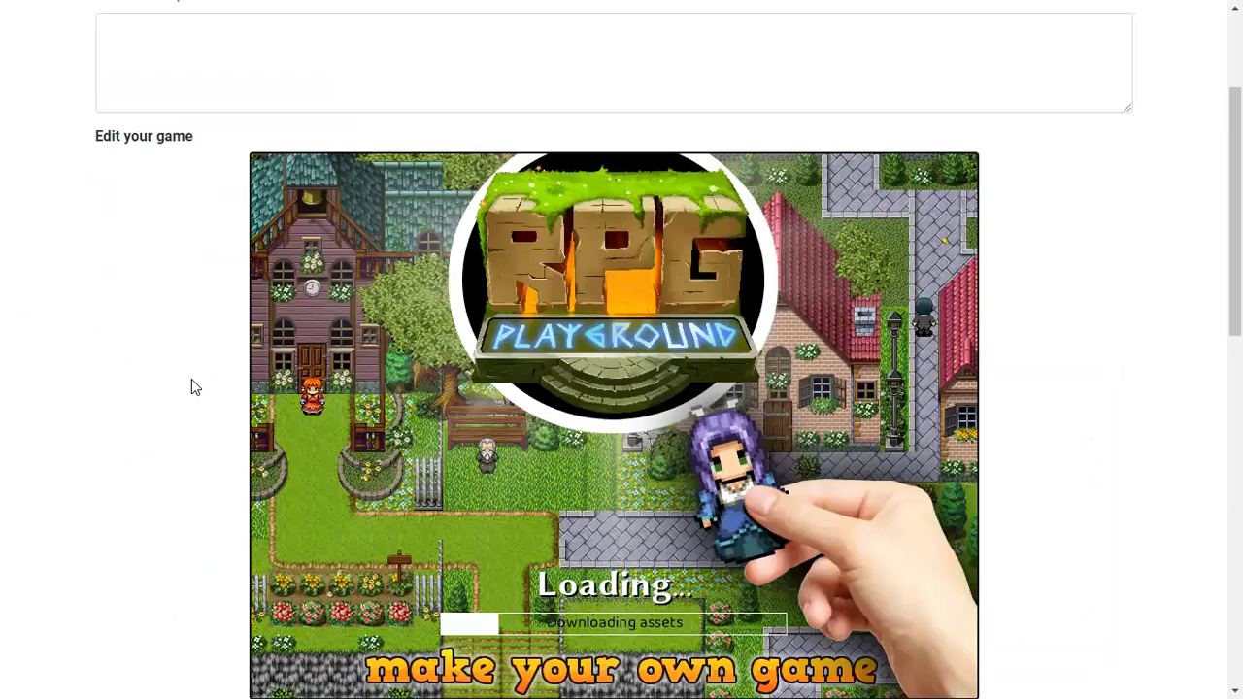
pyautogui.scroll(-1, 194, 382)
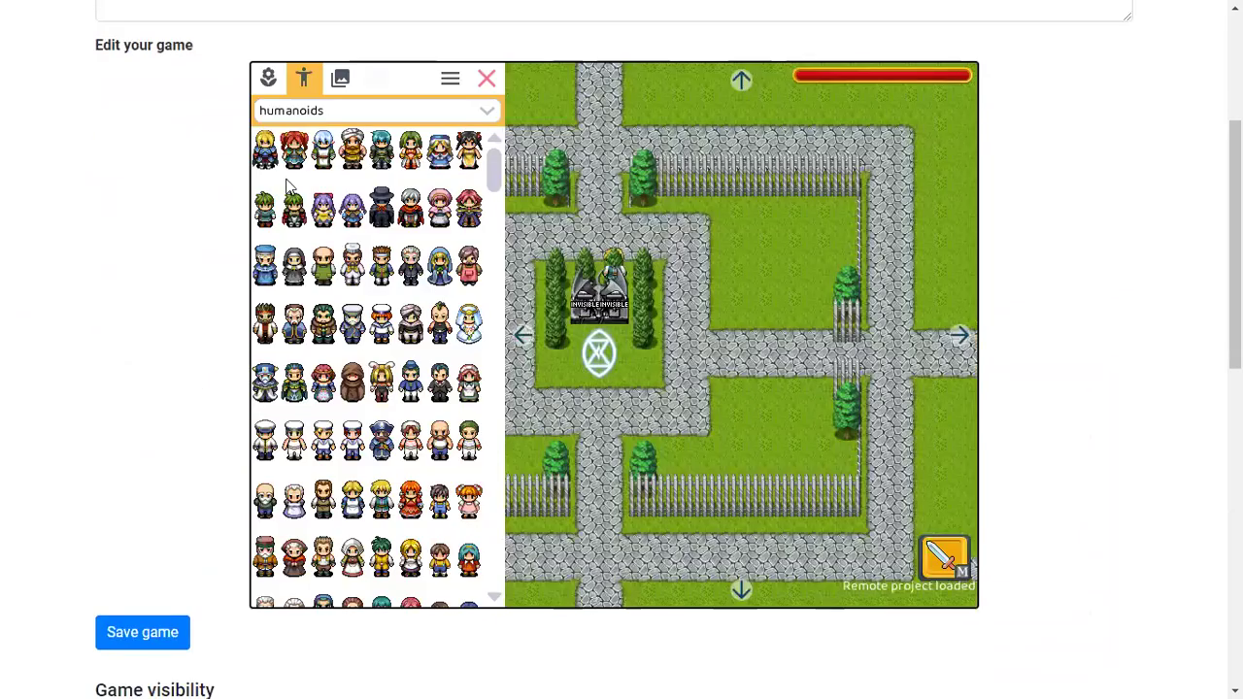
pyautogui.scroll(1, 155, 222)
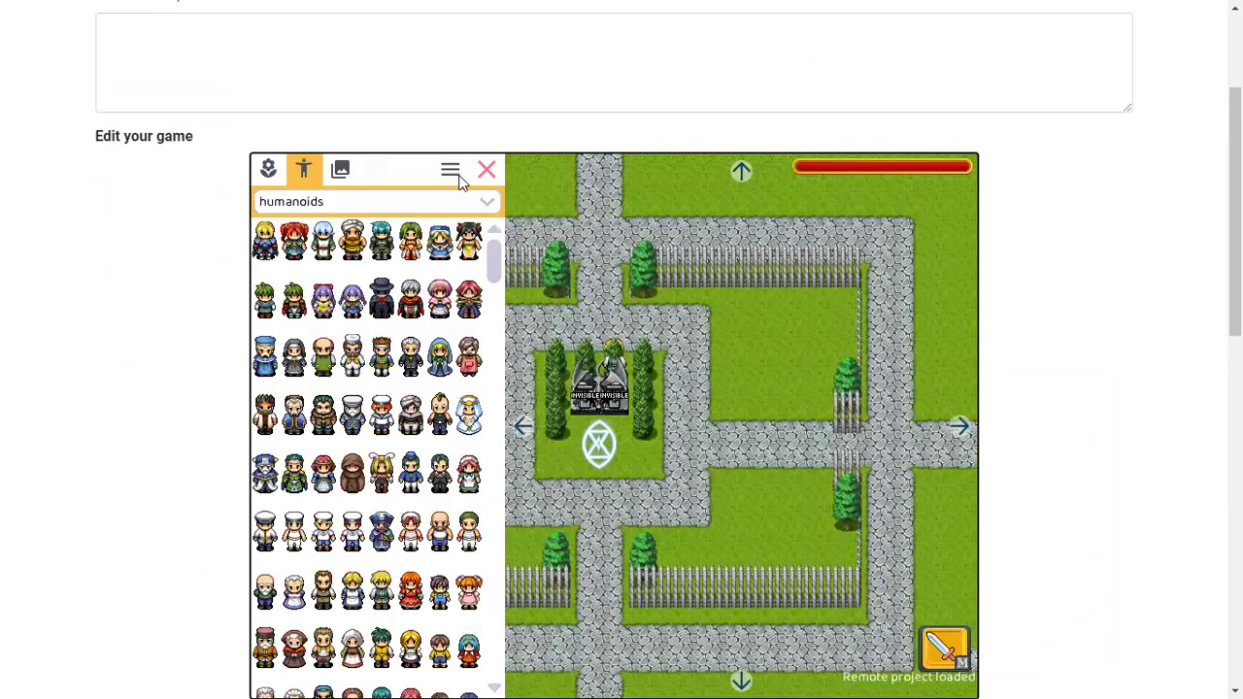
# Switch the reloaded game to play mode, dismiss the hero's Hello dialogue, and briefly reopen and close edit mode.
pyautogui.scroll(-1, 458, 175)
pyautogui.click(393, 93)
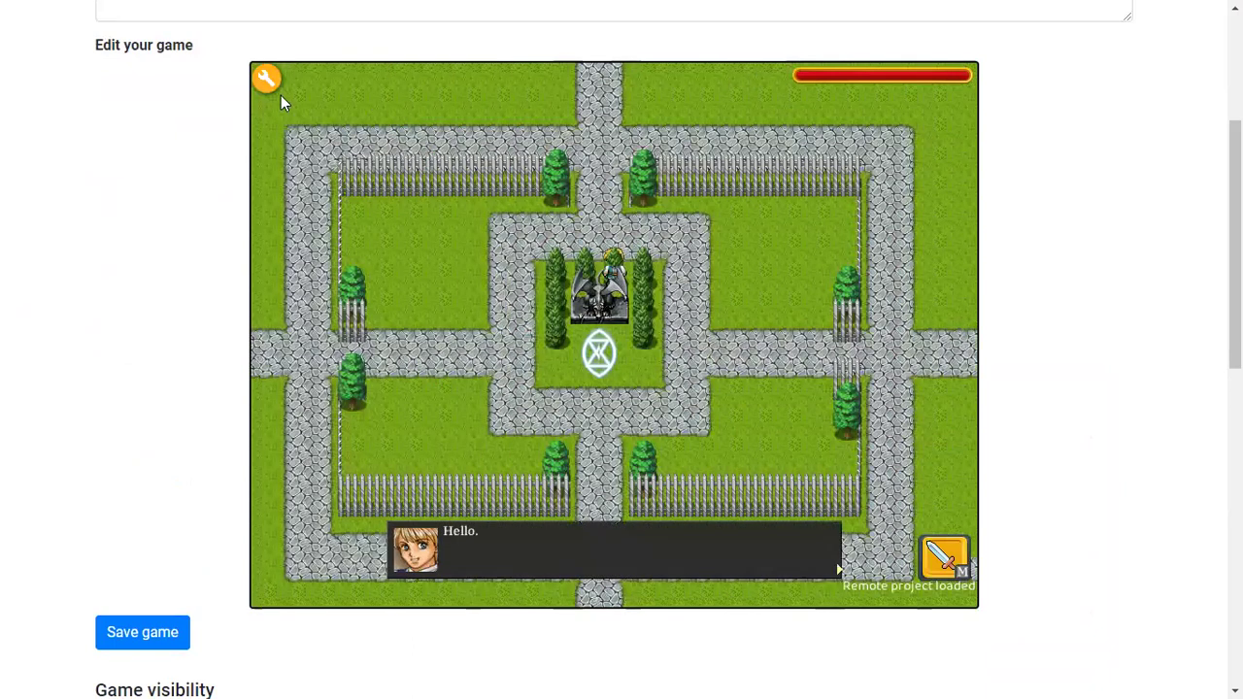
pyautogui.click(551, 173)
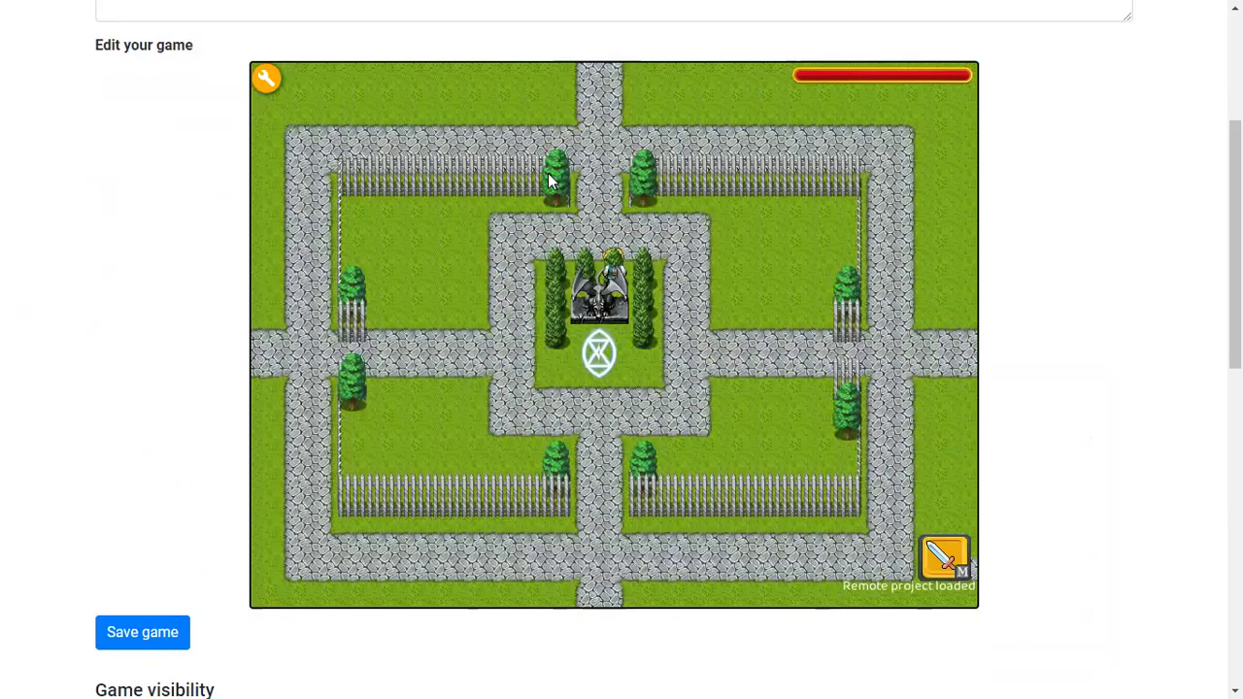
pyautogui.click(265, 80)
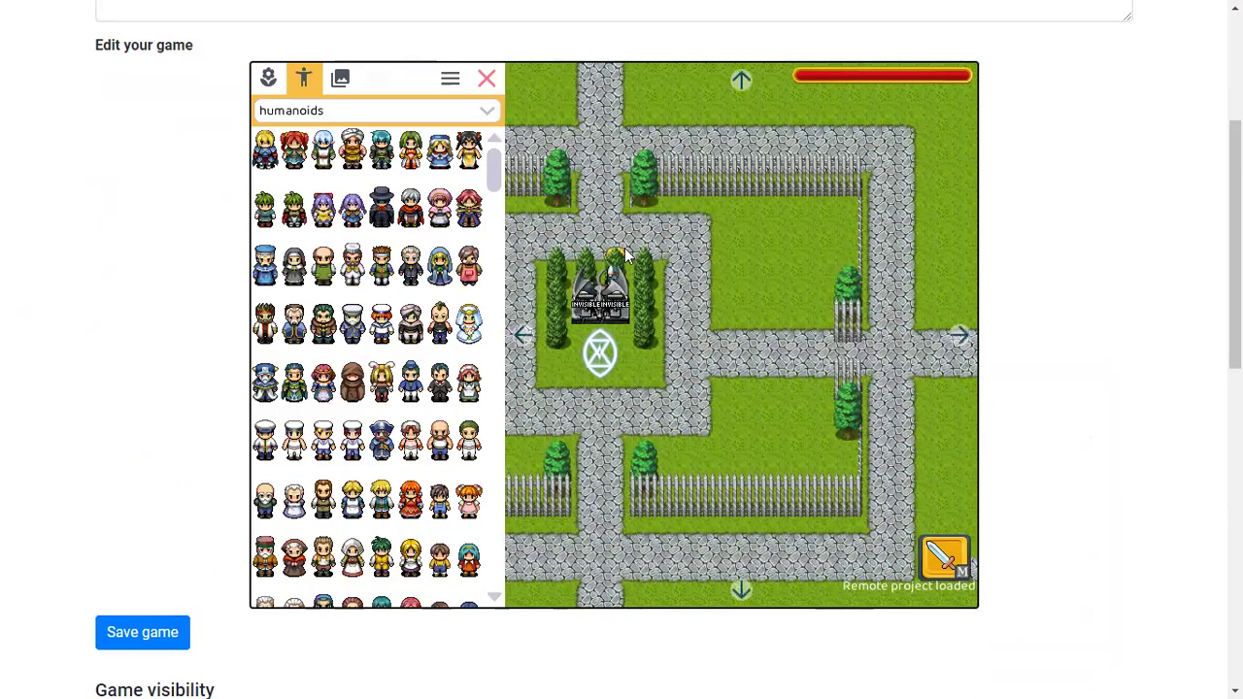
pyautogui.click(481, 87)
# Enter edit mode, show the map tiles, and go through the eraser and move tools before selecting the brush.
pyautogui.click(268, 77)
pyautogui.click(269, 78)
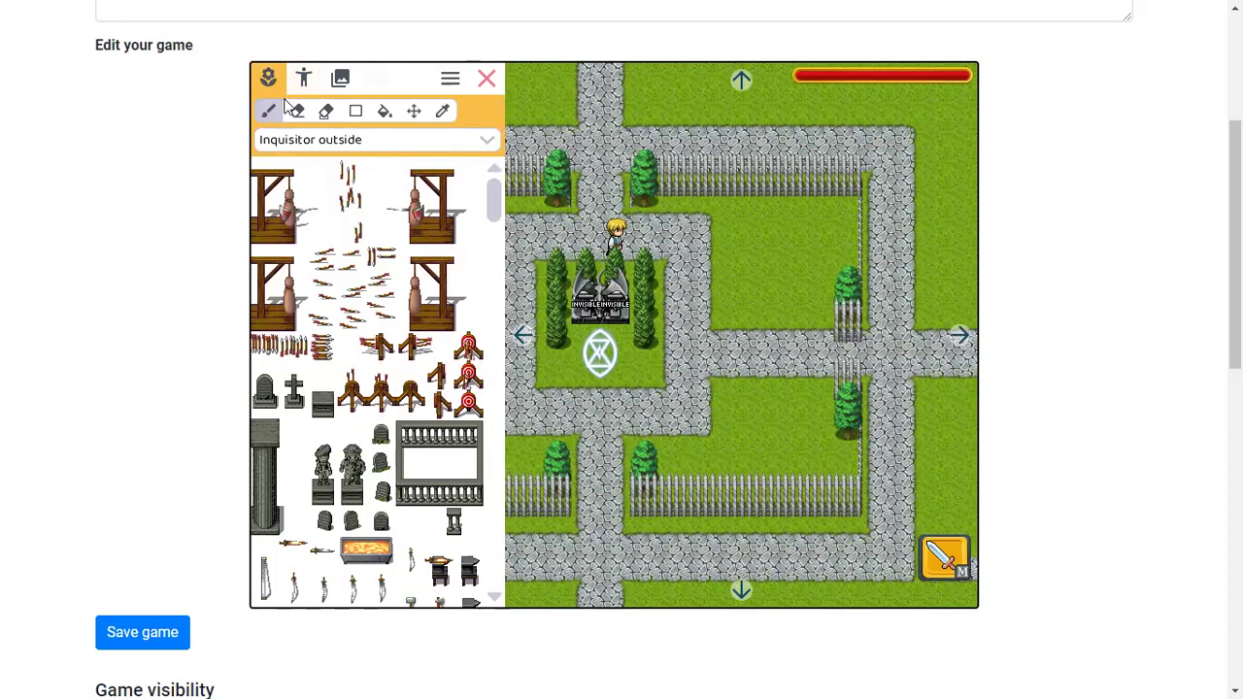
pyautogui.click(297, 110)
pyautogui.click(434, 113)
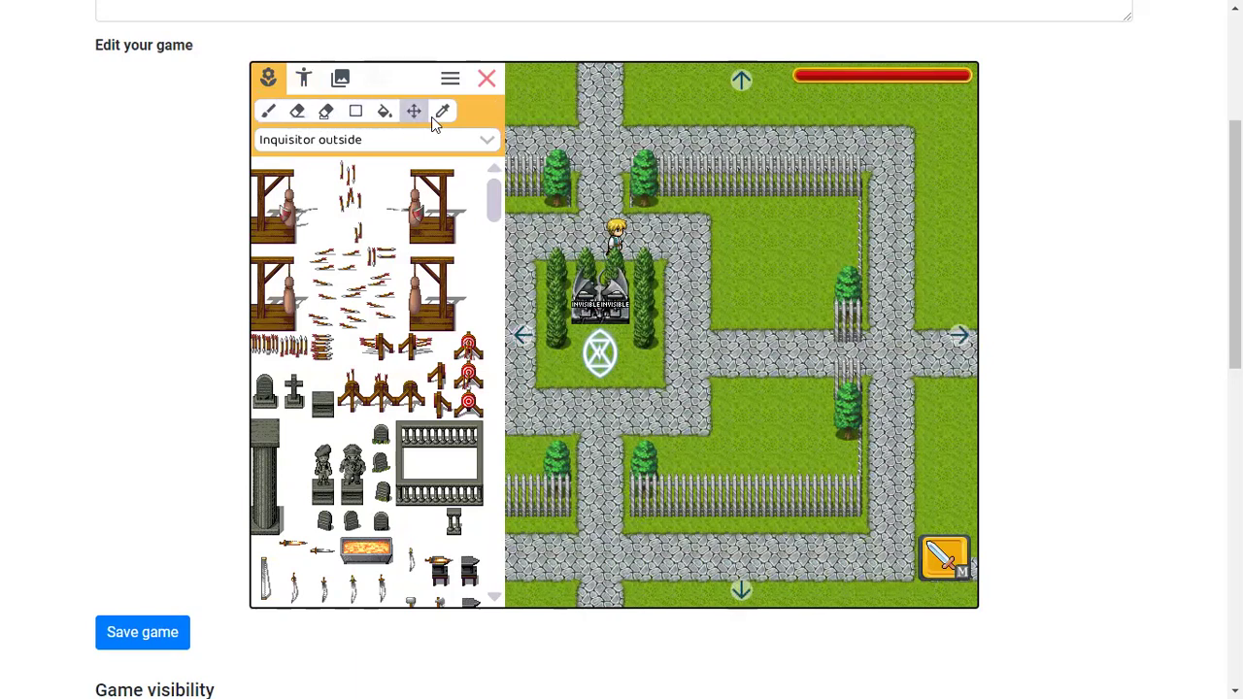
pyautogui.click(268, 113)
# Look through the list of tilesets and view the REFMAP snow water and REFMAP snow ground tiles.
pyautogui.click(337, 142)
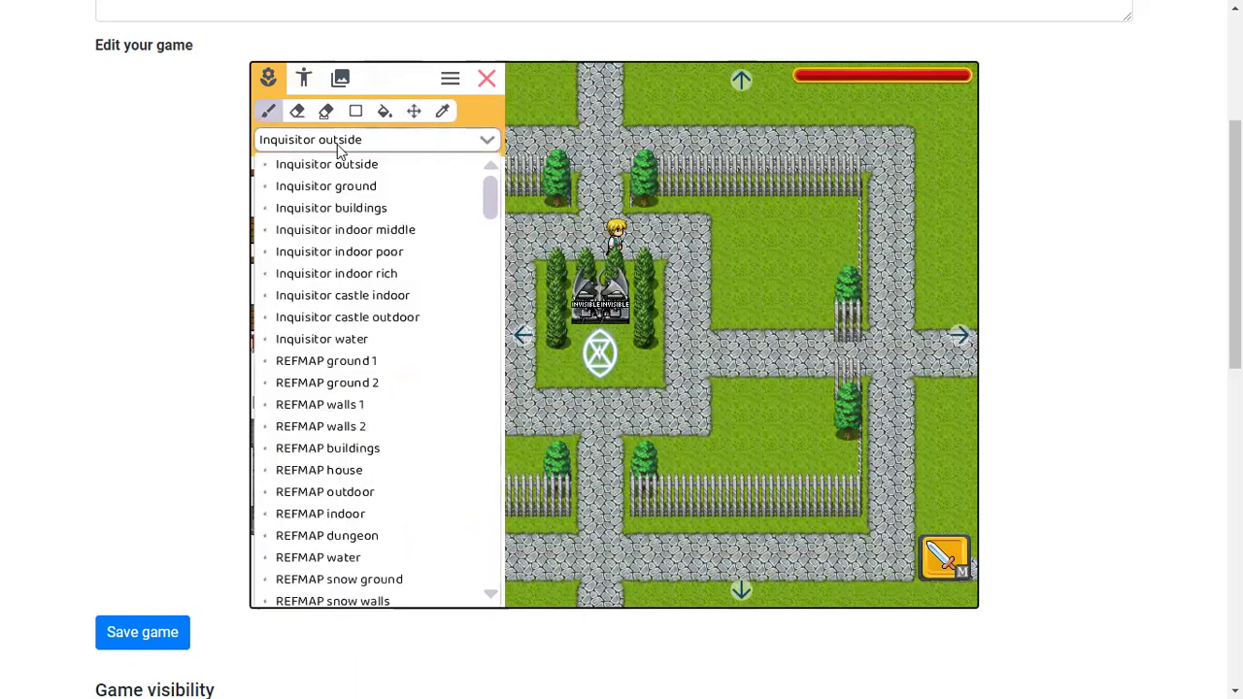
pyautogui.moveTo(489, 199); pyautogui.dragTo(502, 609)
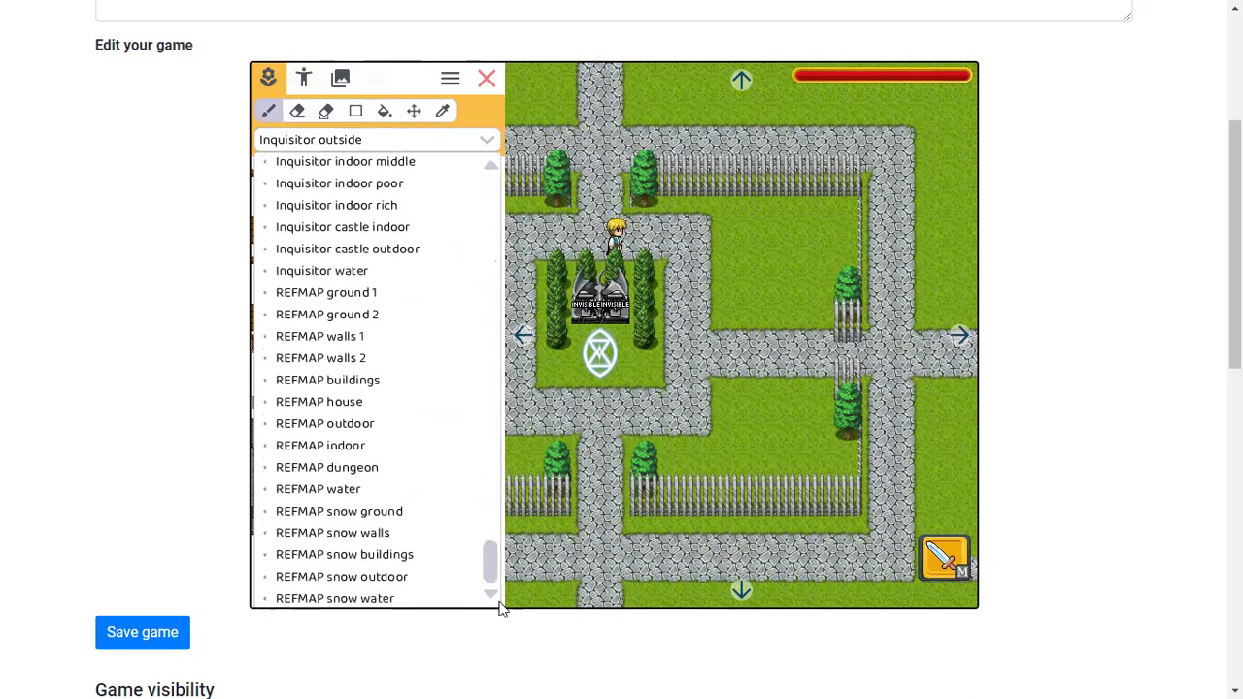
pyautogui.click(383, 598)
pyautogui.click(388, 136)
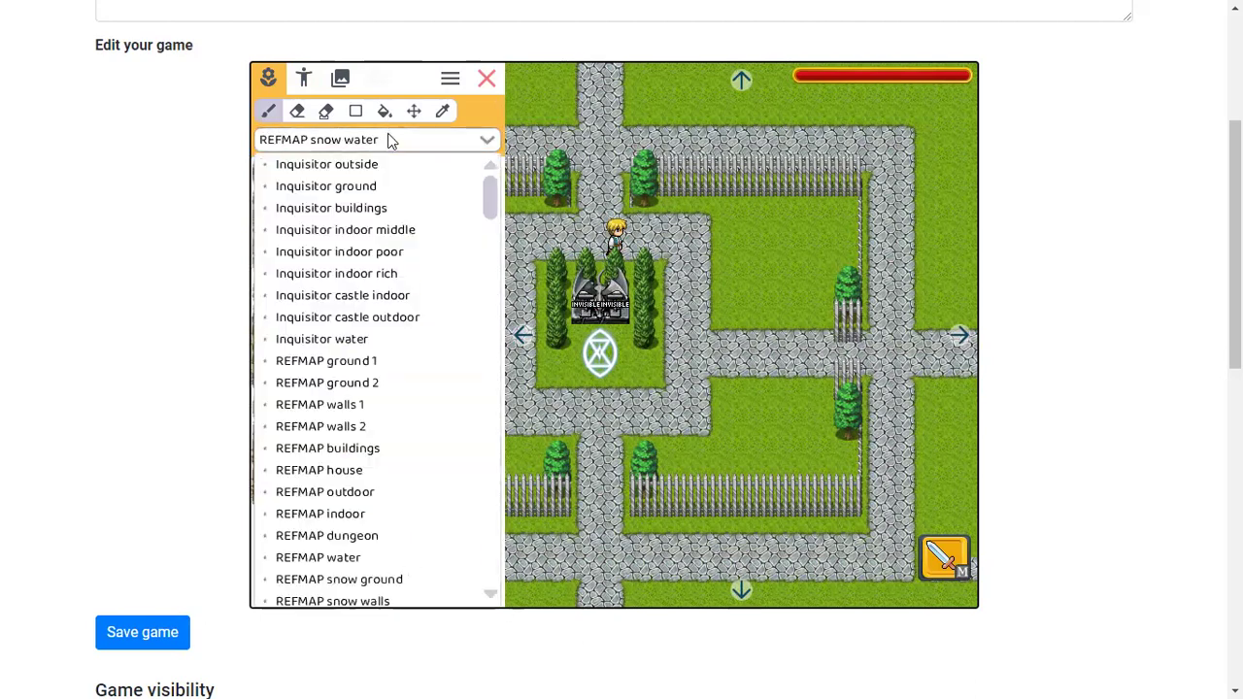
pyautogui.click(353, 581)
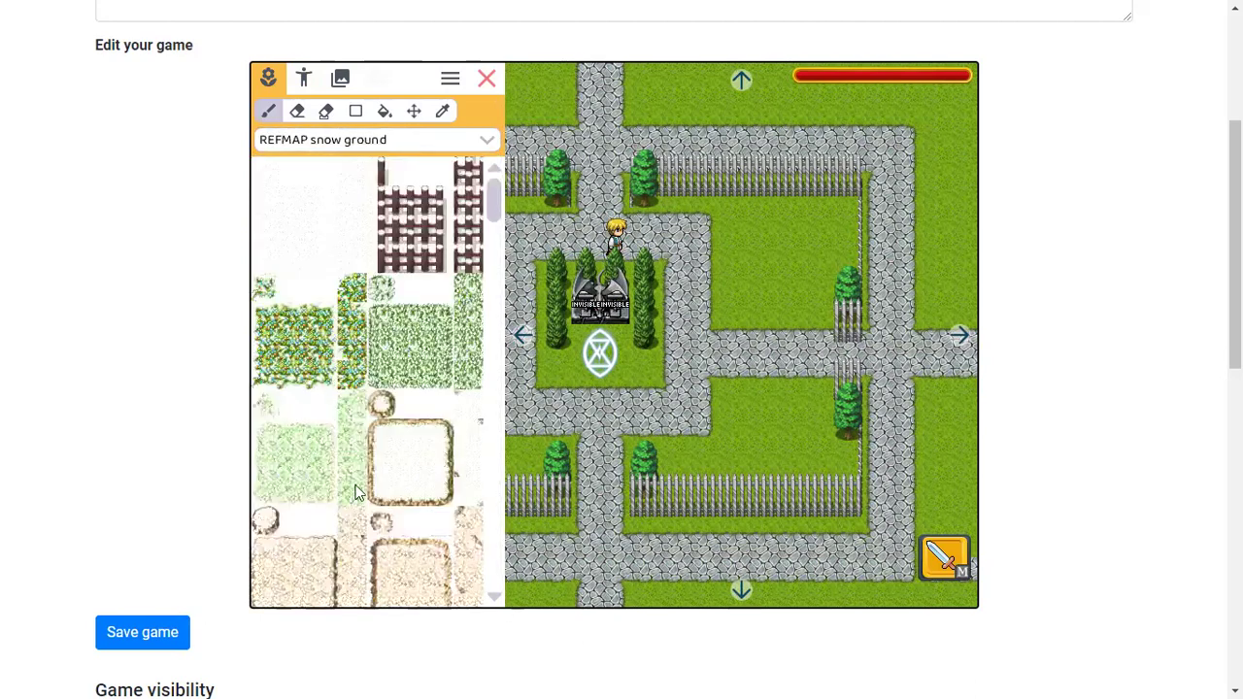
pyautogui.scroll(-3, 355, 492)
# View the Inquisitor water, Inquisitor indoor poor and Inquisitor buildings tilesets one after another.
pyautogui.click(369, 139)
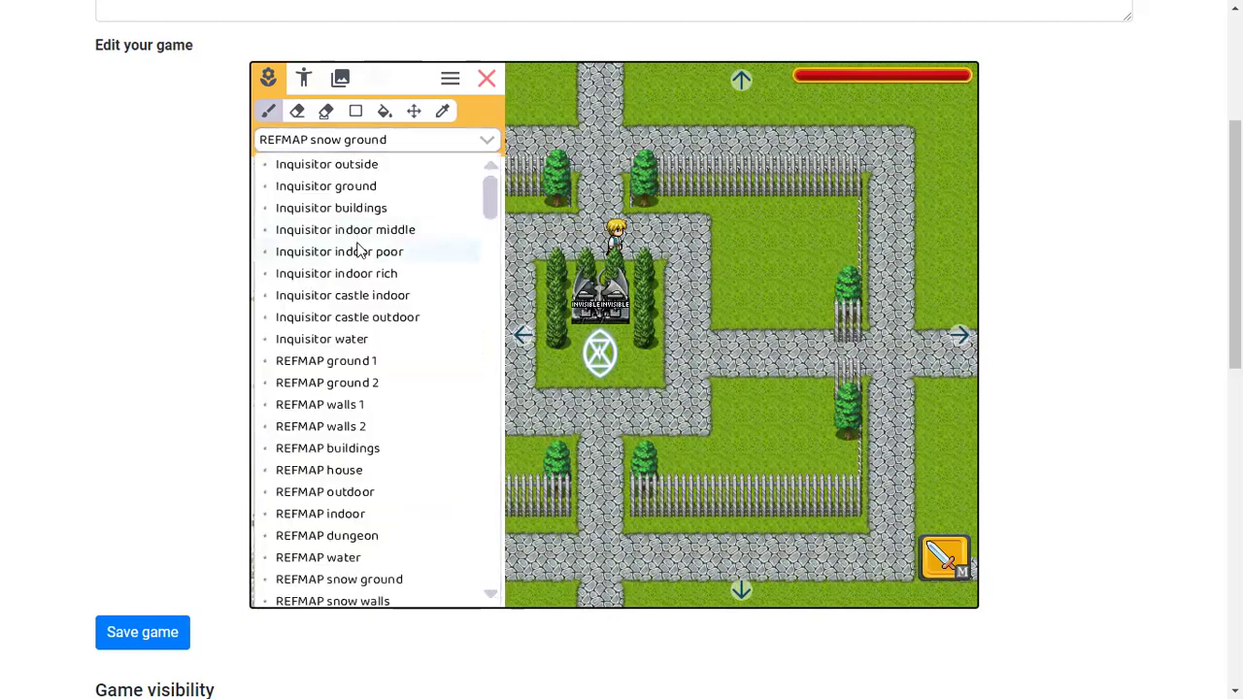
pyautogui.click(364, 341)
pyautogui.click(358, 139)
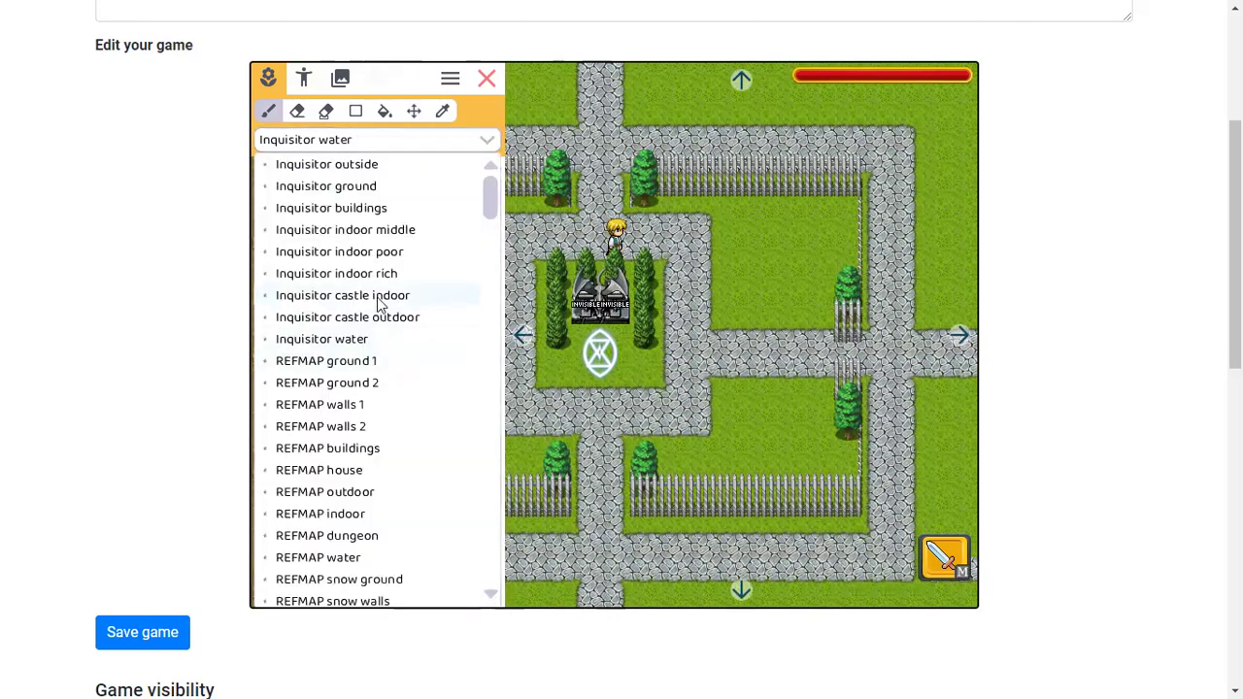
pyautogui.click(361, 251)
pyautogui.click(358, 139)
pyautogui.click(342, 208)
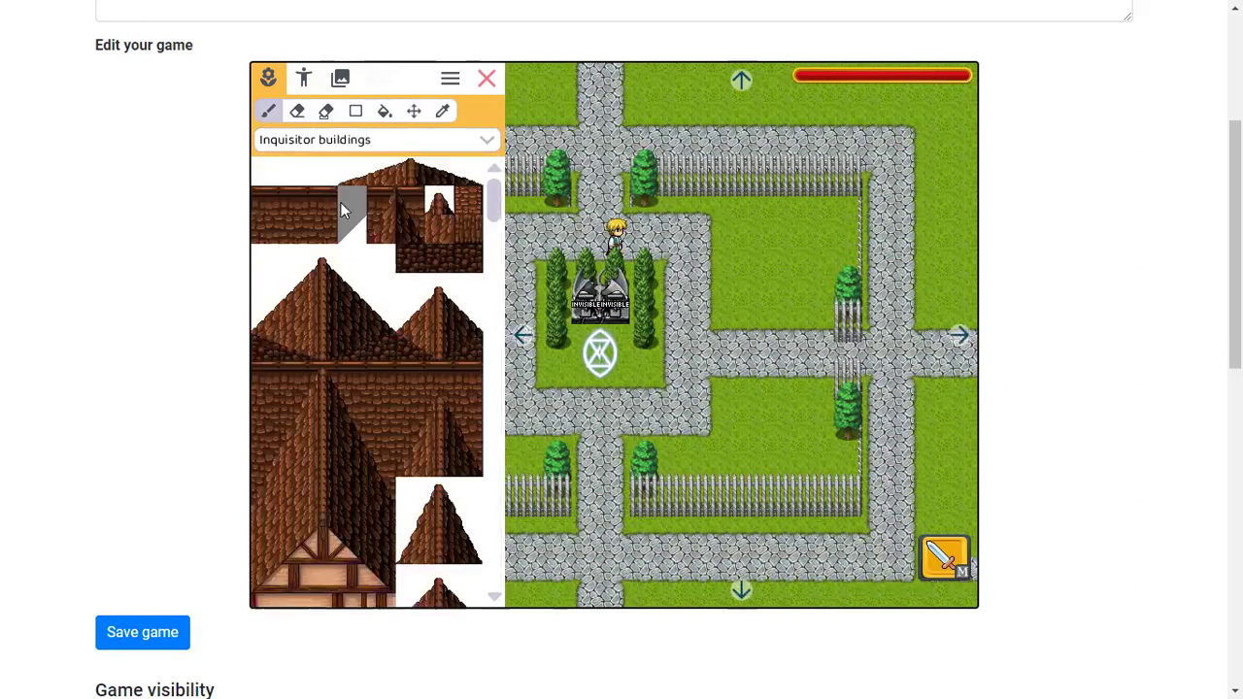
pyautogui.scroll(-3, 379, 214)
# Browse the Inquisitor outside tileset, followed by the Inquisitor ground tileset down to its last tiles.
pyautogui.click(374, 141)
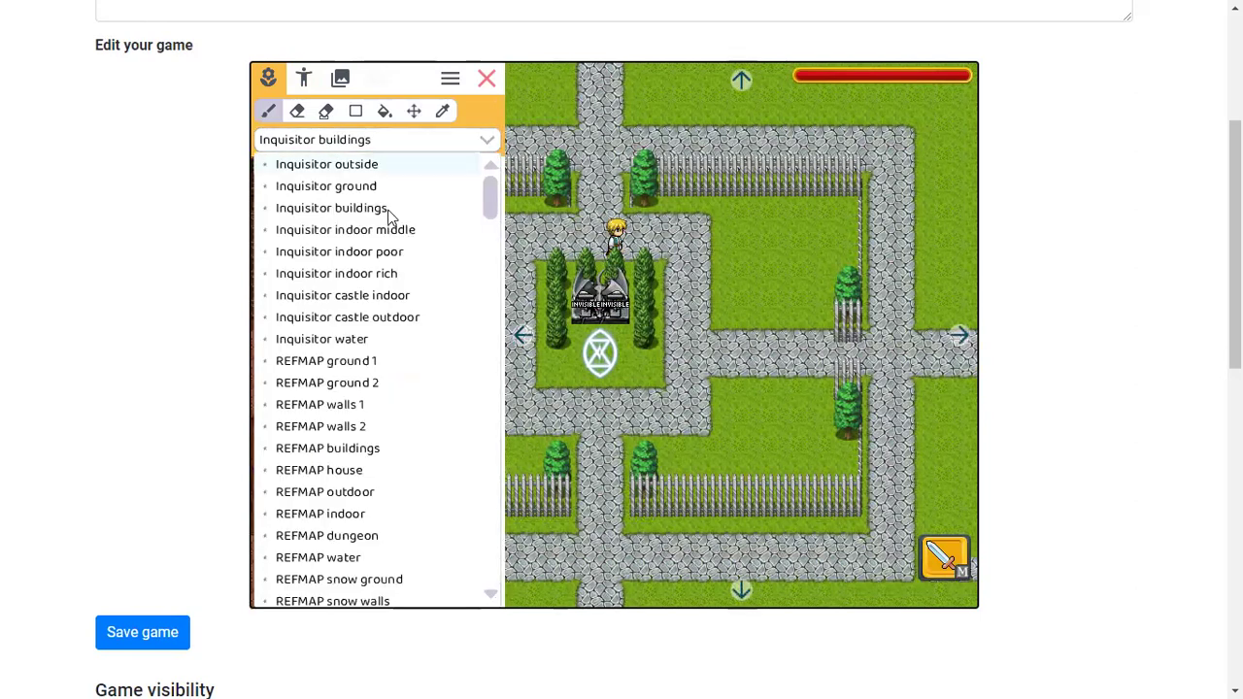
pyautogui.click(360, 167)
pyautogui.scroll(-5, 417, 288)
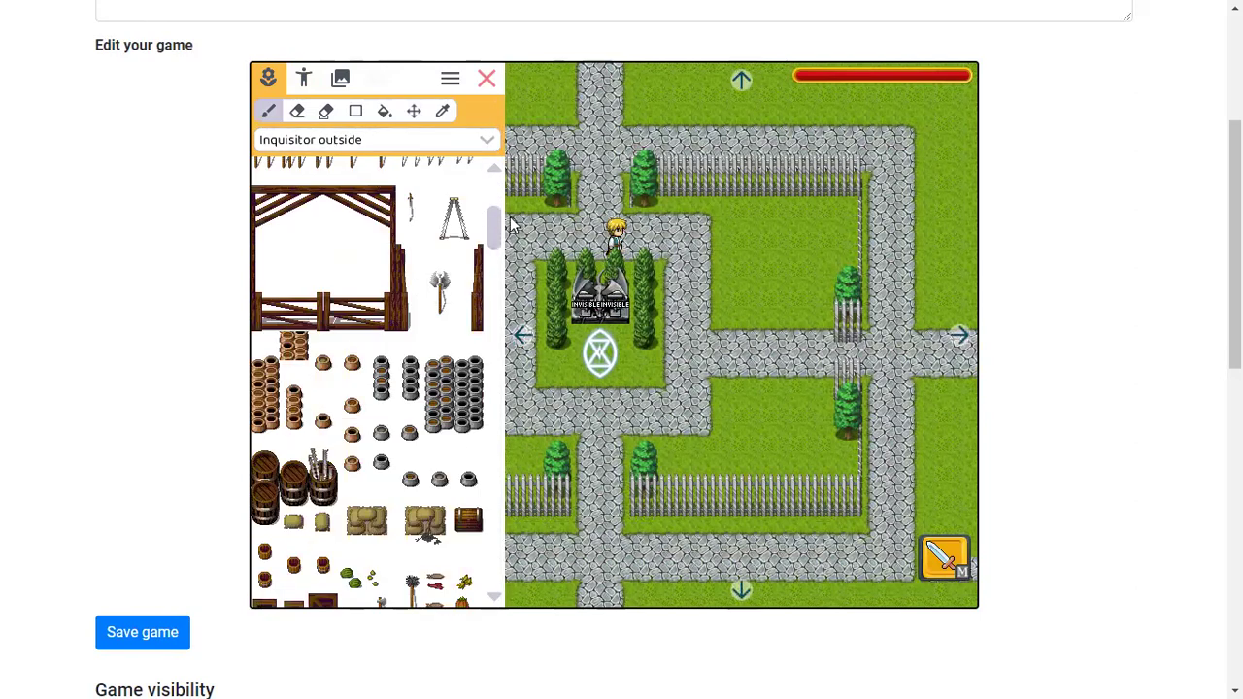
pyautogui.scroll(-5, 418, 194)
pyautogui.scroll(6, 415, 181)
pyautogui.click(394, 145)
pyautogui.click(377, 186)
pyautogui.scroll(-2, 485, 193)
pyautogui.scroll(-10, 491, 336)
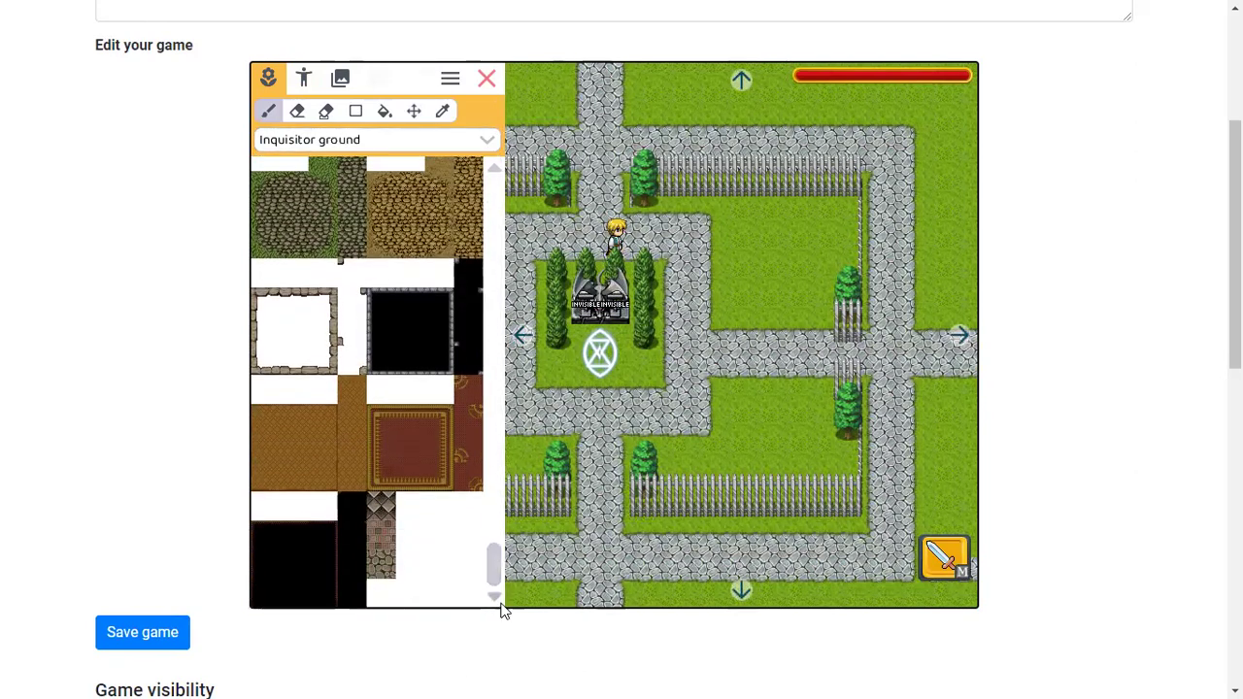
# Browse the Inquisitor indoor middle tileset from its last tiles back up to its first ones.
pyautogui.click(355, 139)
pyautogui.click(369, 233)
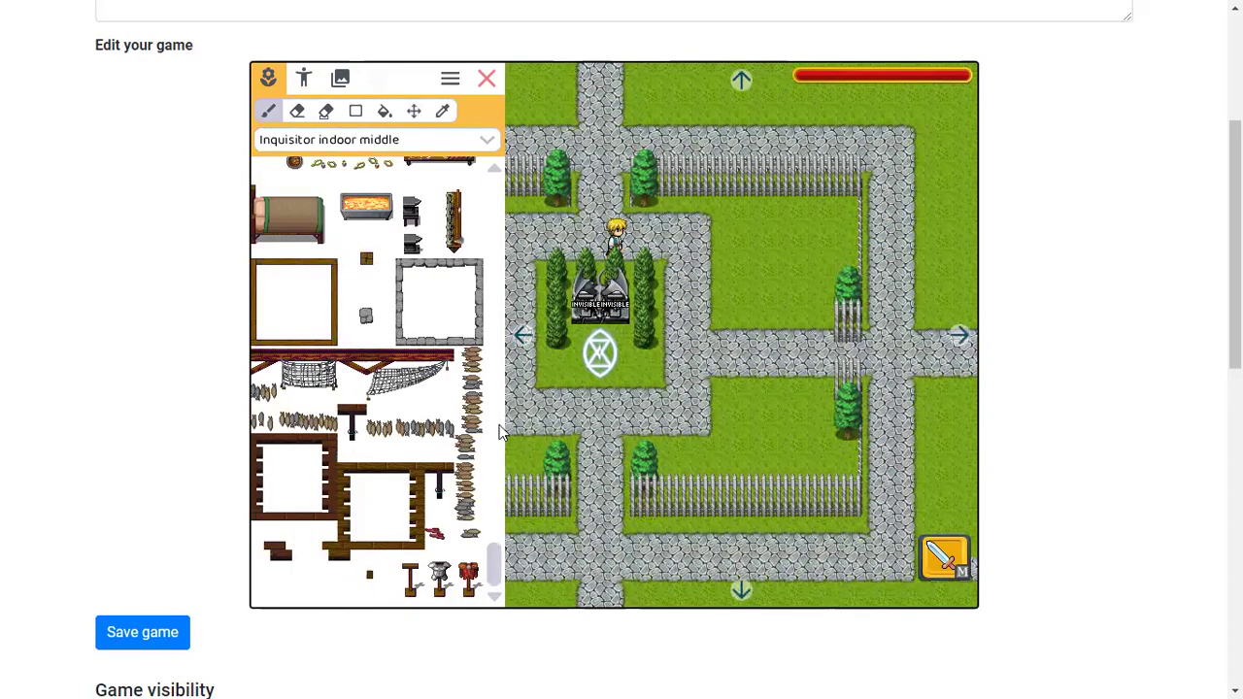
pyautogui.scroll(10, 427, 417)
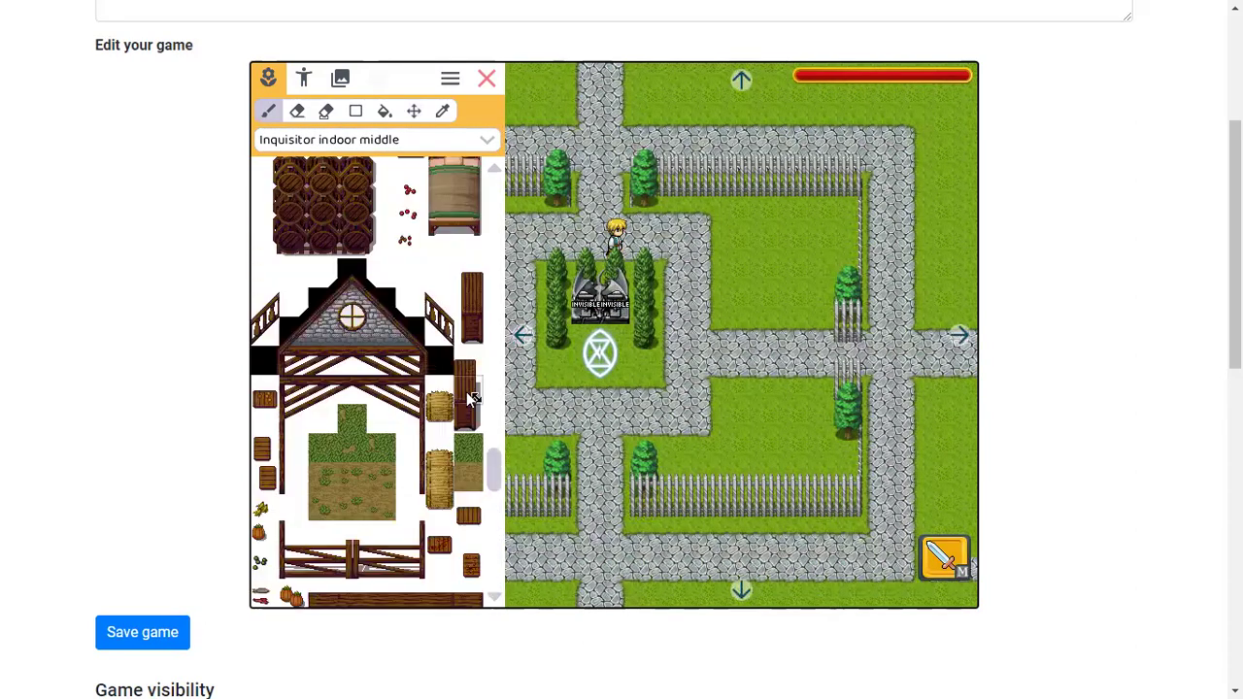
pyautogui.moveTo(490, 466); pyautogui.dragTo(388, 143)
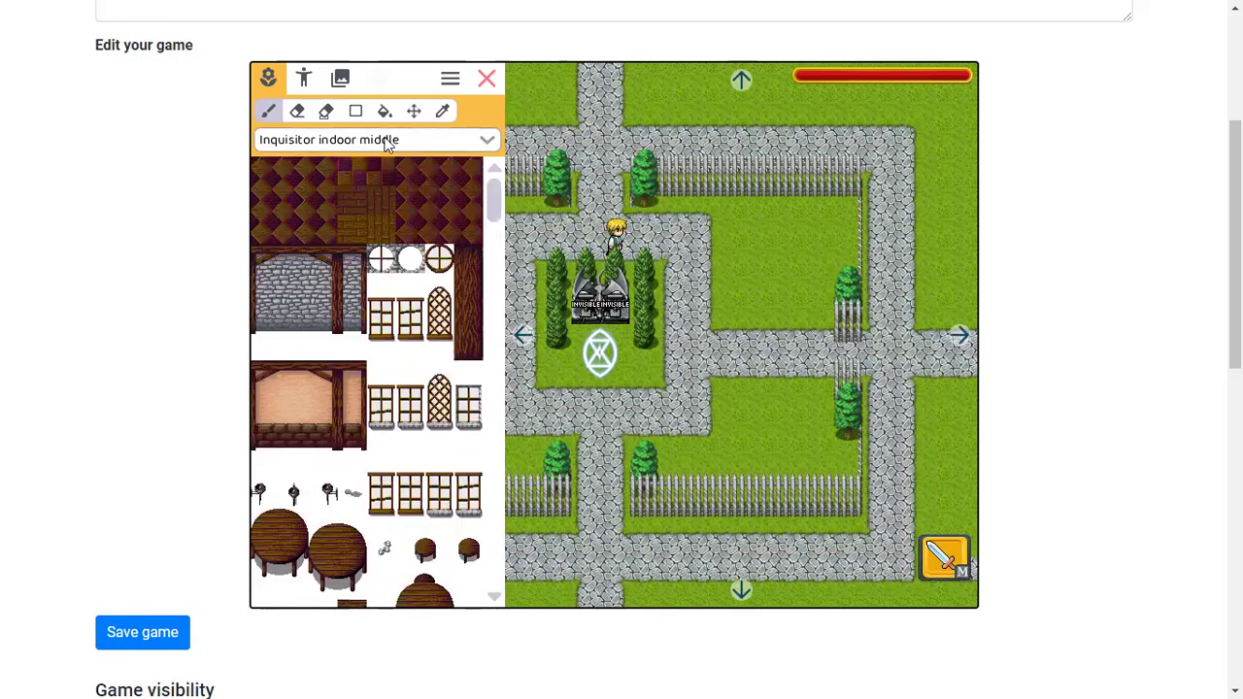
# Examine the towers, walls and gates of the Inquisitor castle outdoor tileset and return to its first tiles.
pyautogui.click(388, 144)
pyautogui.scroll(-1, 388, 247)
pyautogui.click(389, 248)
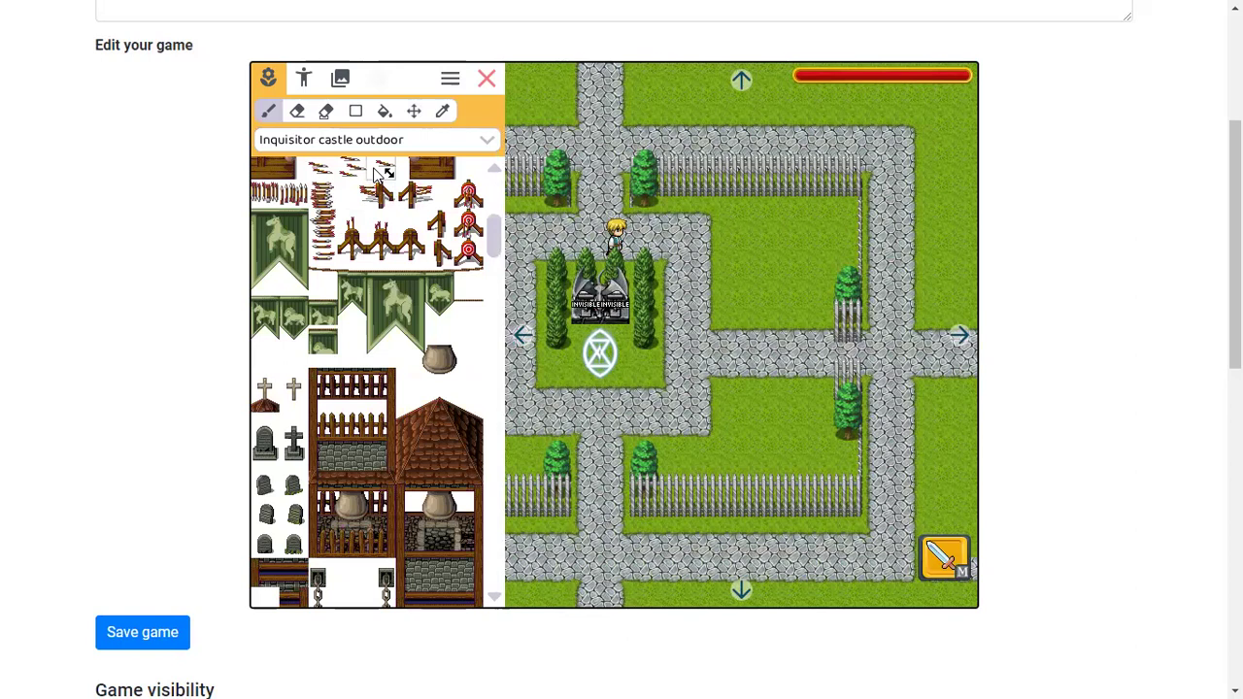
pyautogui.scroll(-5, 457, 256)
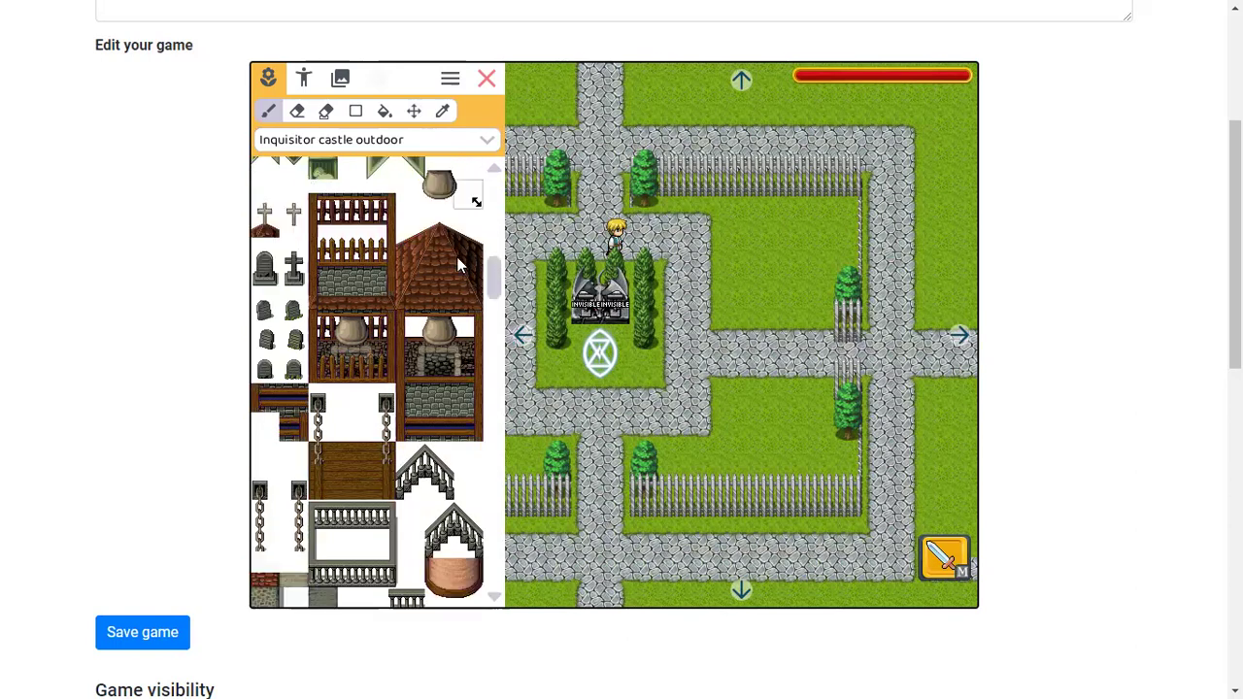
pyautogui.scroll(-6, 456, 257)
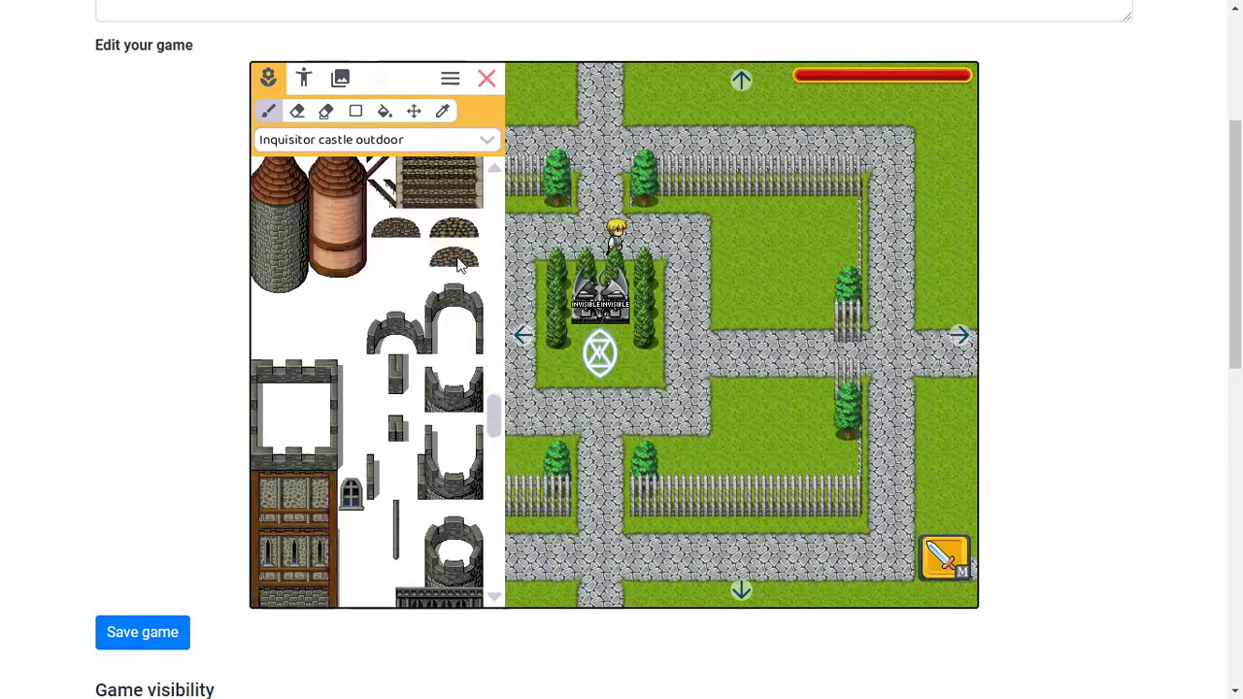
pyautogui.moveTo(472, 339); pyautogui.dragTo(254, 342)
pyautogui.scroll(-4, 302, 326)
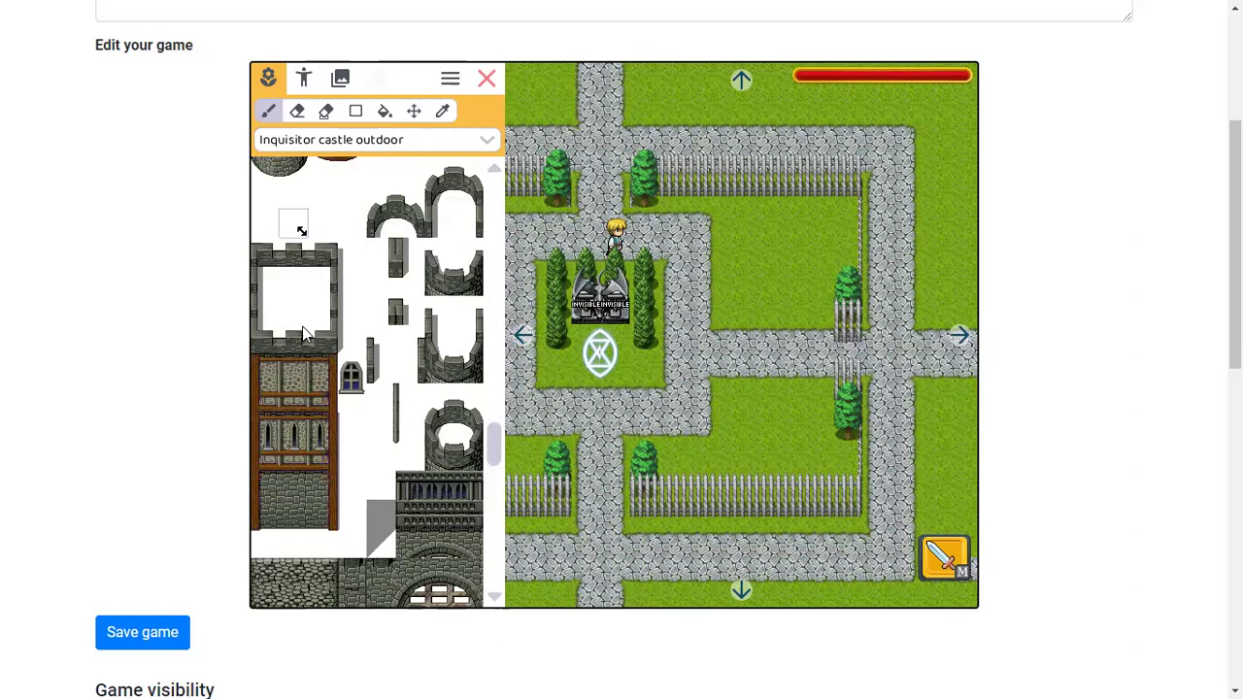
pyautogui.scroll(-2, 302, 330)
pyautogui.scroll(3, 455, 362)
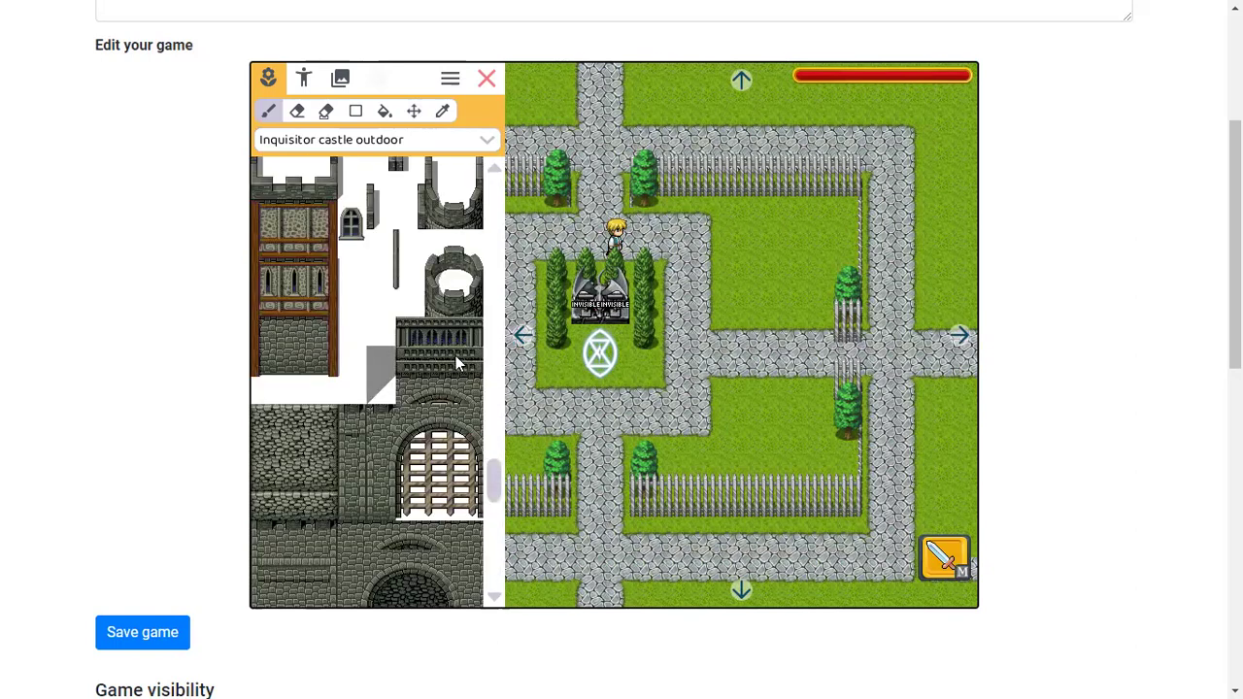
pyautogui.scroll(4, 471, 497)
pyautogui.moveTo(493, 387); pyautogui.dragTo(493, 177)
# Display the REFMAP walls 2 tileset, look over the complete list of tilesets, and return to the tiles with the brush active.
pyautogui.click(411, 143)
pyautogui.click(408, 143)
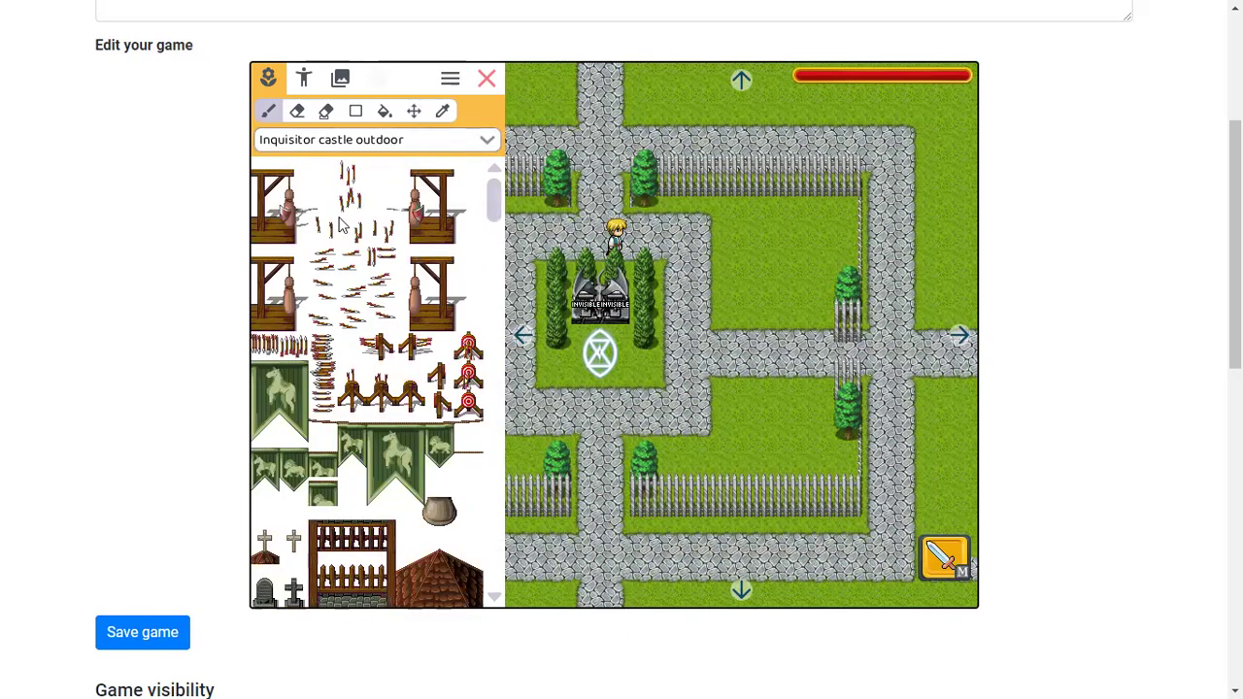
pyautogui.click(340, 144)
pyautogui.scroll(-1, 369, 378)
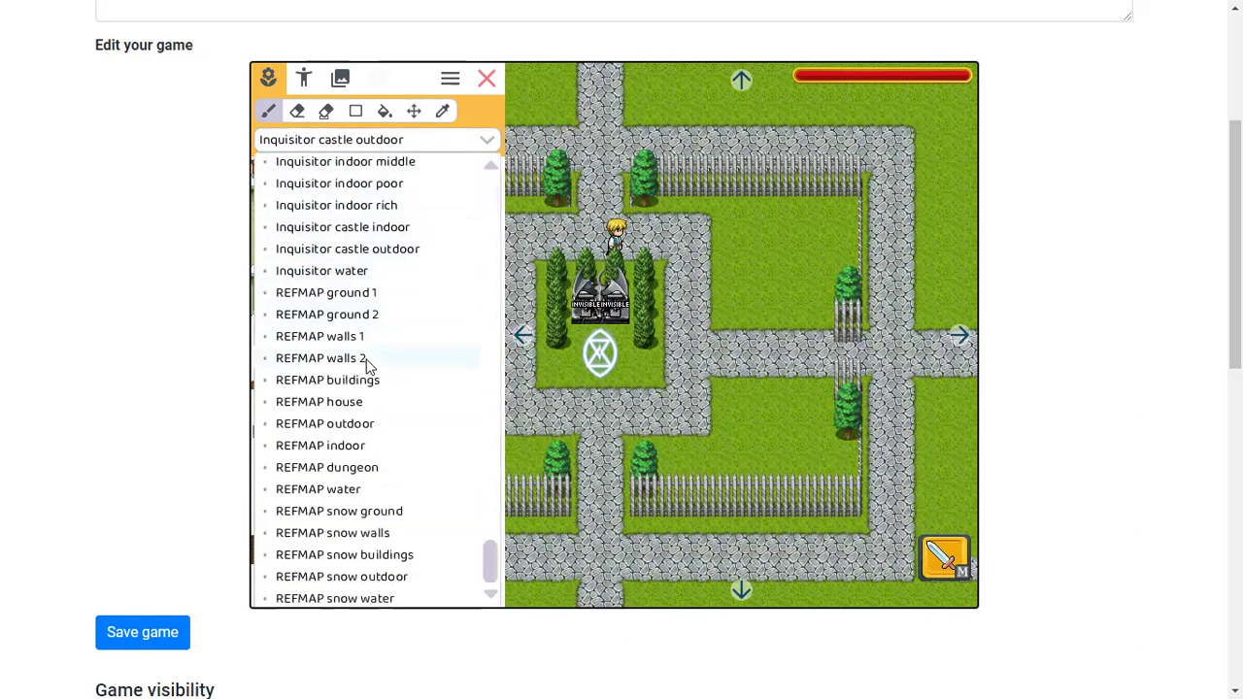
pyautogui.click(366, 360)
pyautogui.click(355, 139)
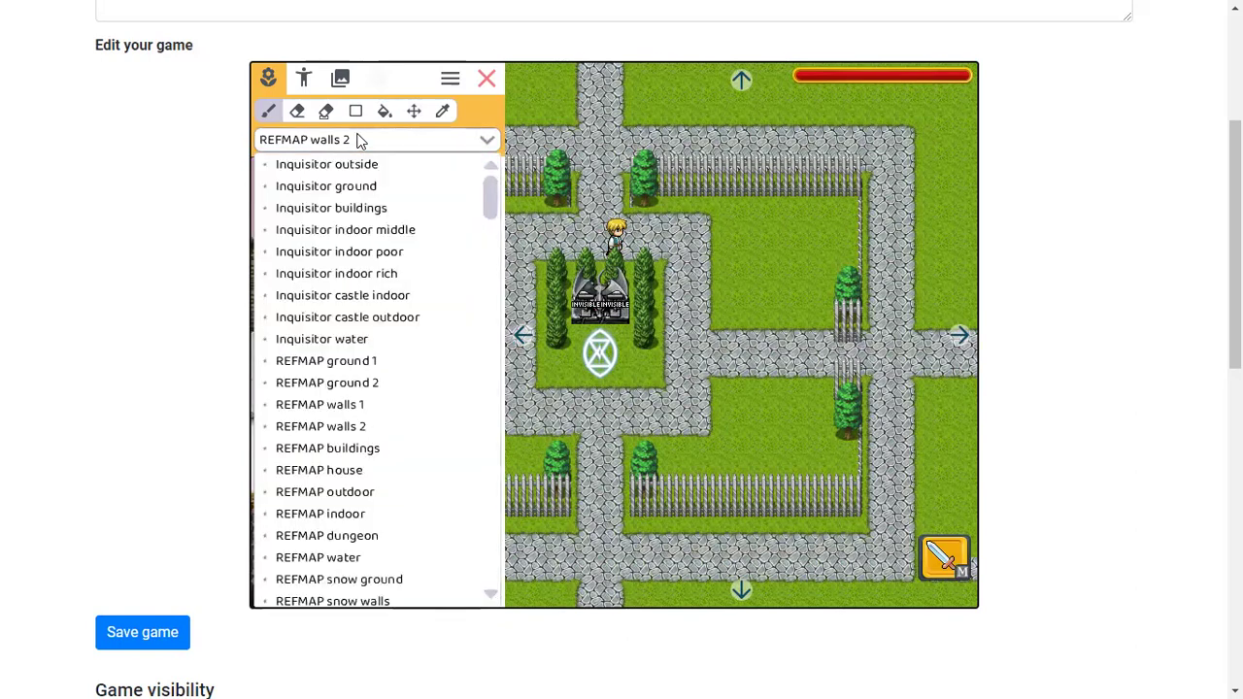
pyautogui.scroll(-1, 364, 335)
pyautogui.scroll(1, 363, 321)
pyautogui.scroll(-1, 360, 297)
pyautogui.scroll(1, 366, 285)
pyautogui.scroll(1, 366, 286)
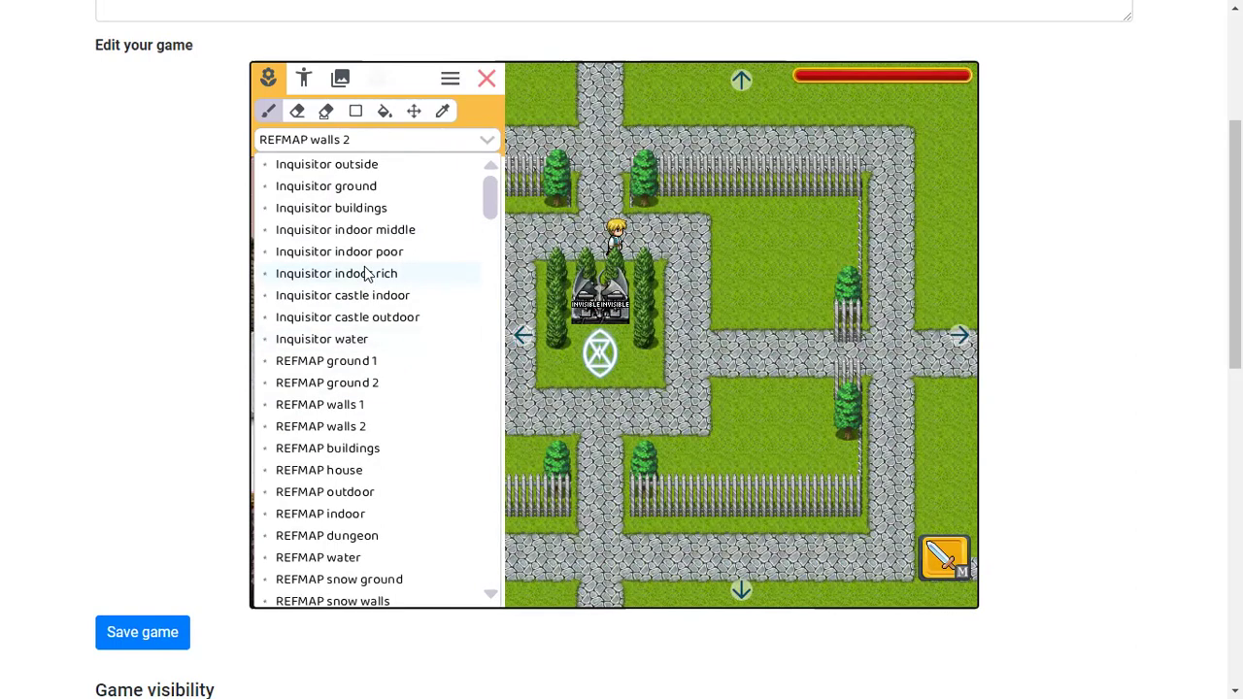
pyautogui.click(269, 79)
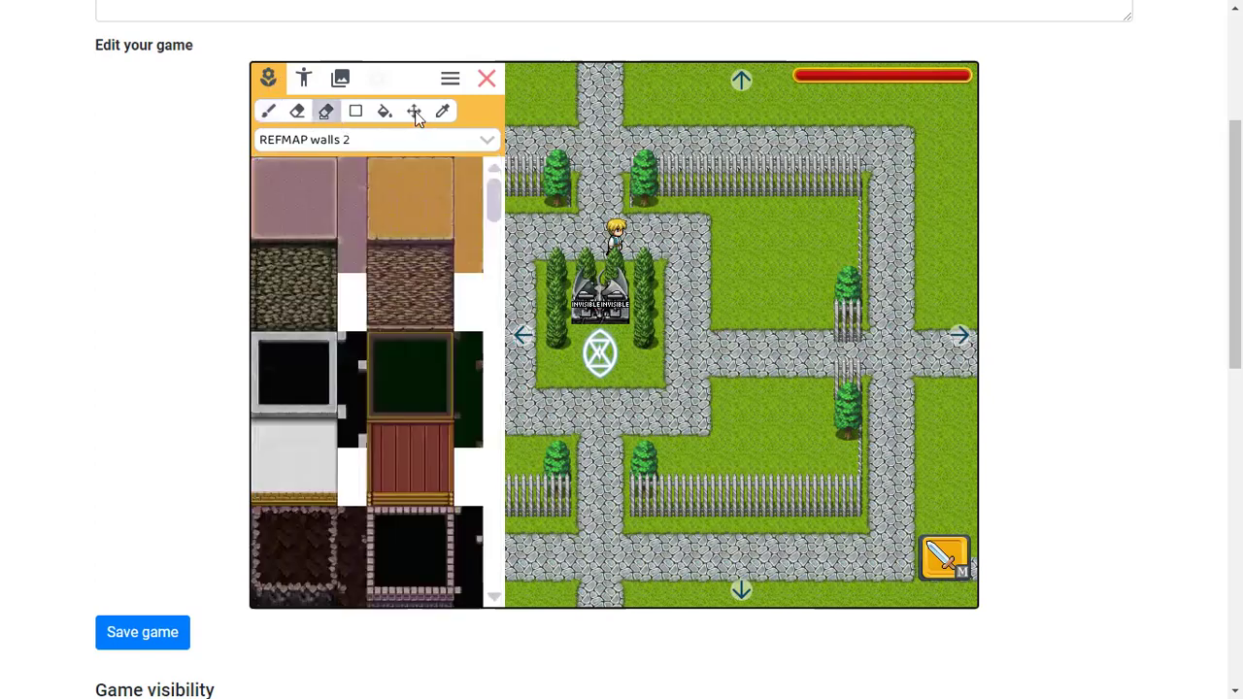
pyautogui.click(266, 113)
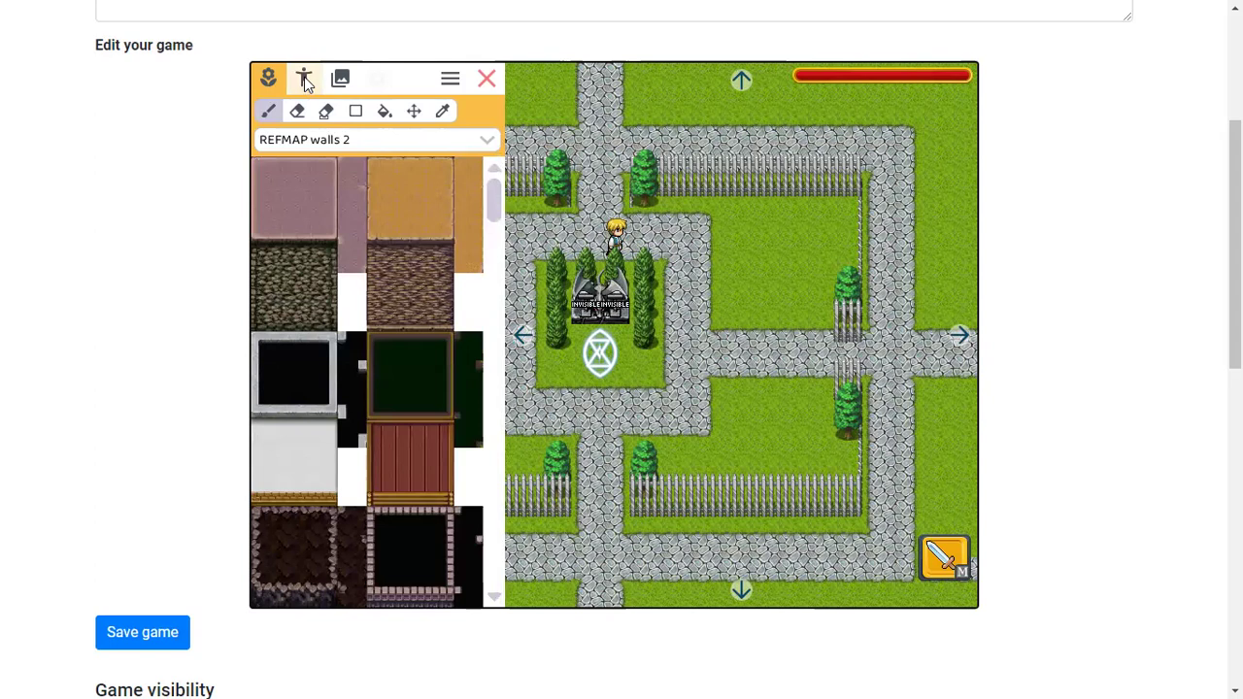
# Open the character library and view its elves, monsters & animals and objects categories.
pyautogui.click(304, 79)
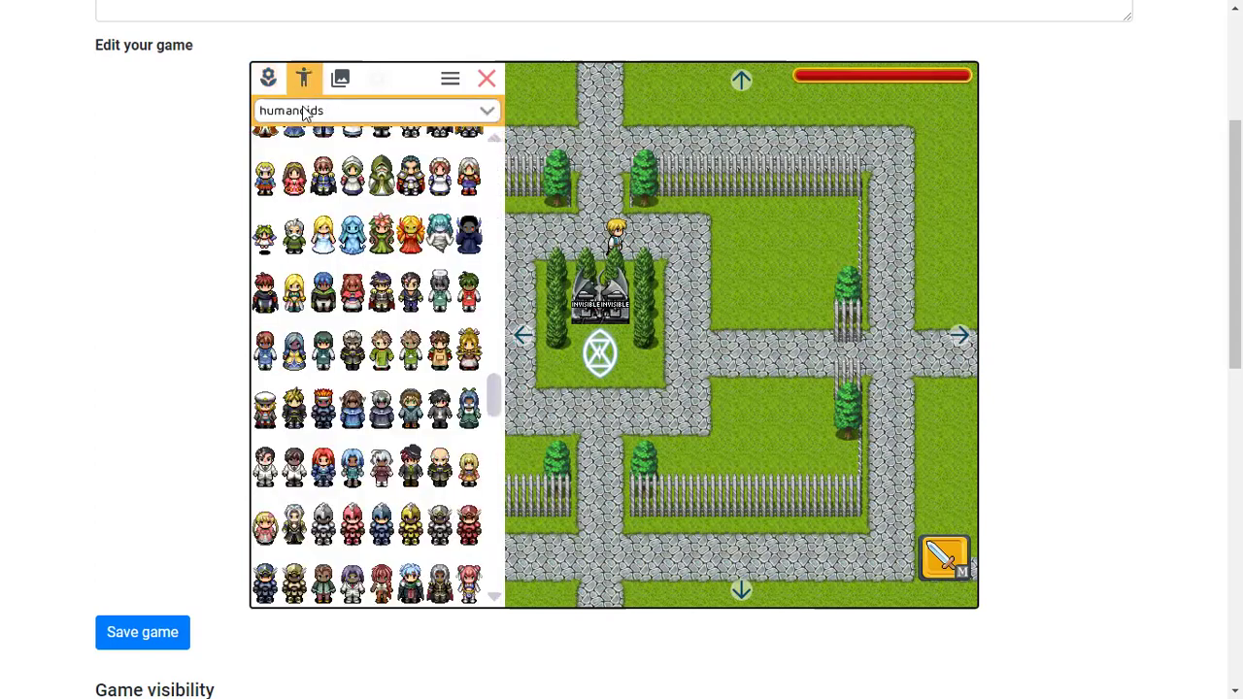
pyautogui.click(308, 112)
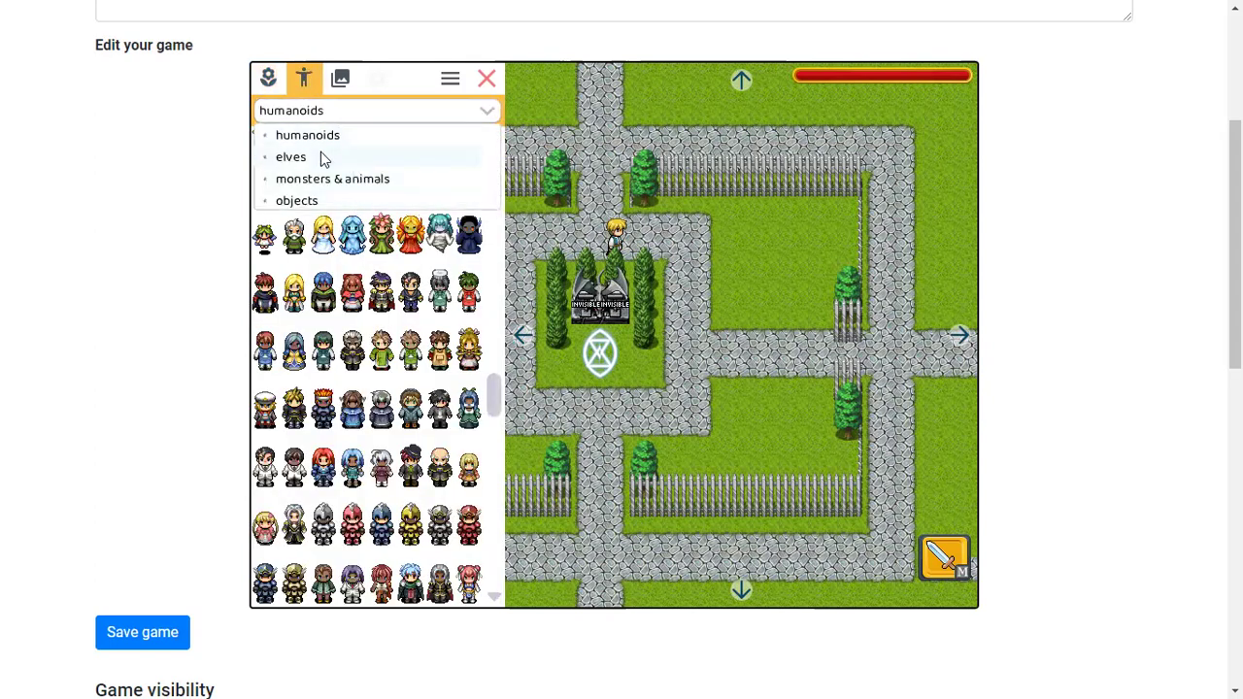
pyautogui.click(322, 156)
pyautogui.click(302, 180)
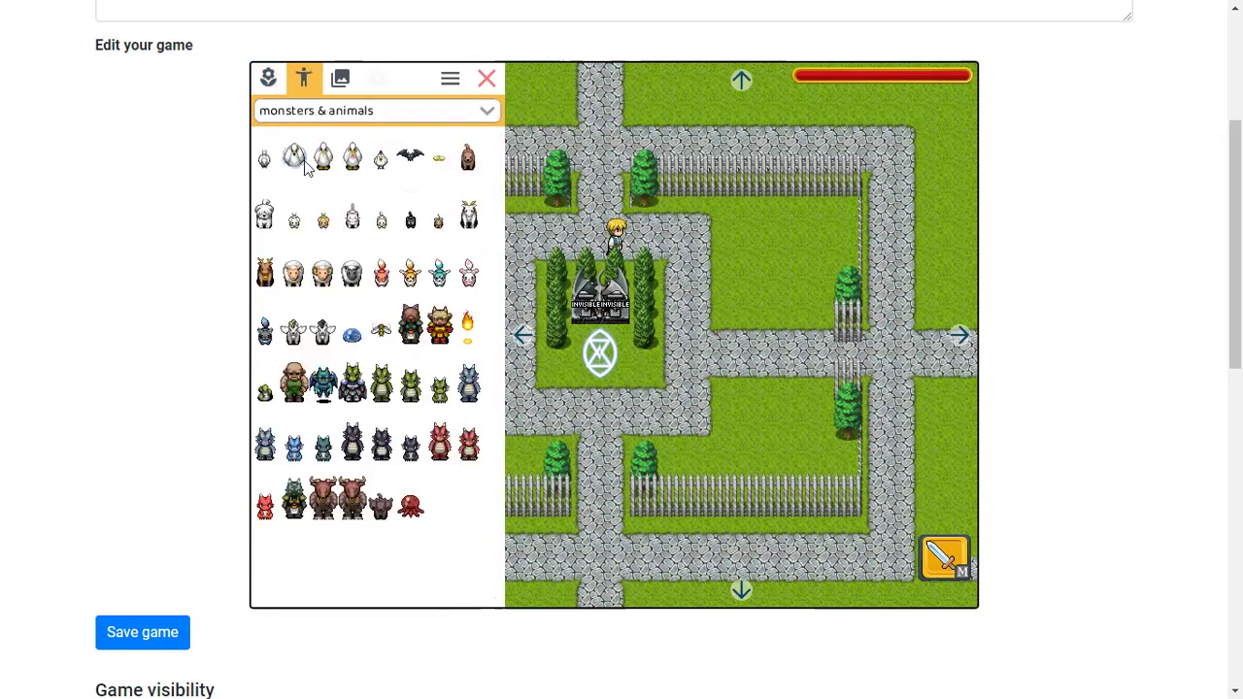
pyautogui.click(280, 112)
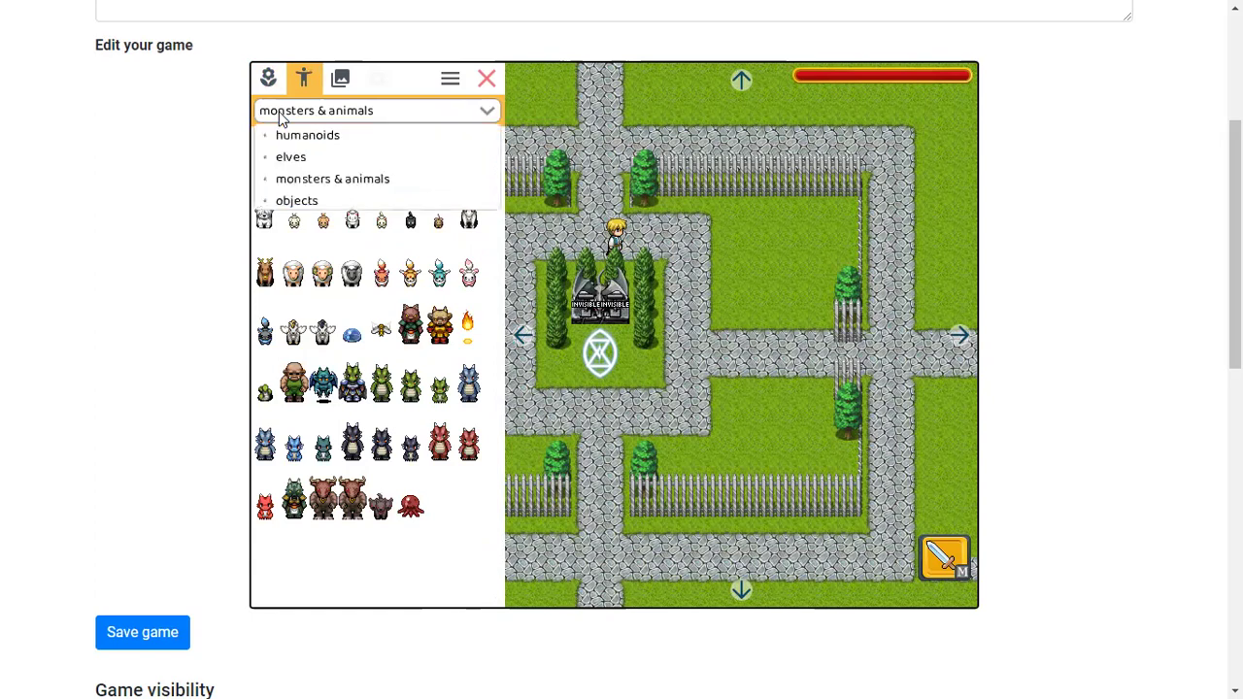
pyautogui.click(292, 199)
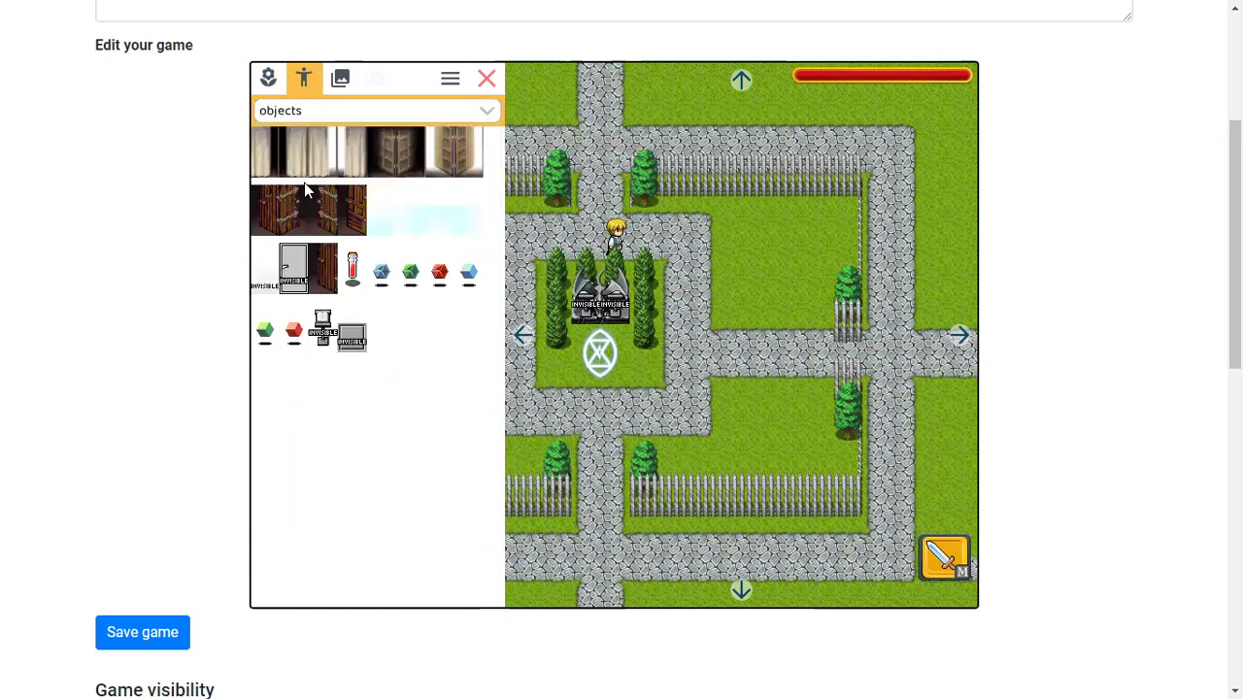
# Place the red potion on the corner of the stone path east of the hero and return to the objects category.
pyautogui.click(353, 270)
pyautogui.click(707, 274)
pyautogui.click(269, 78)
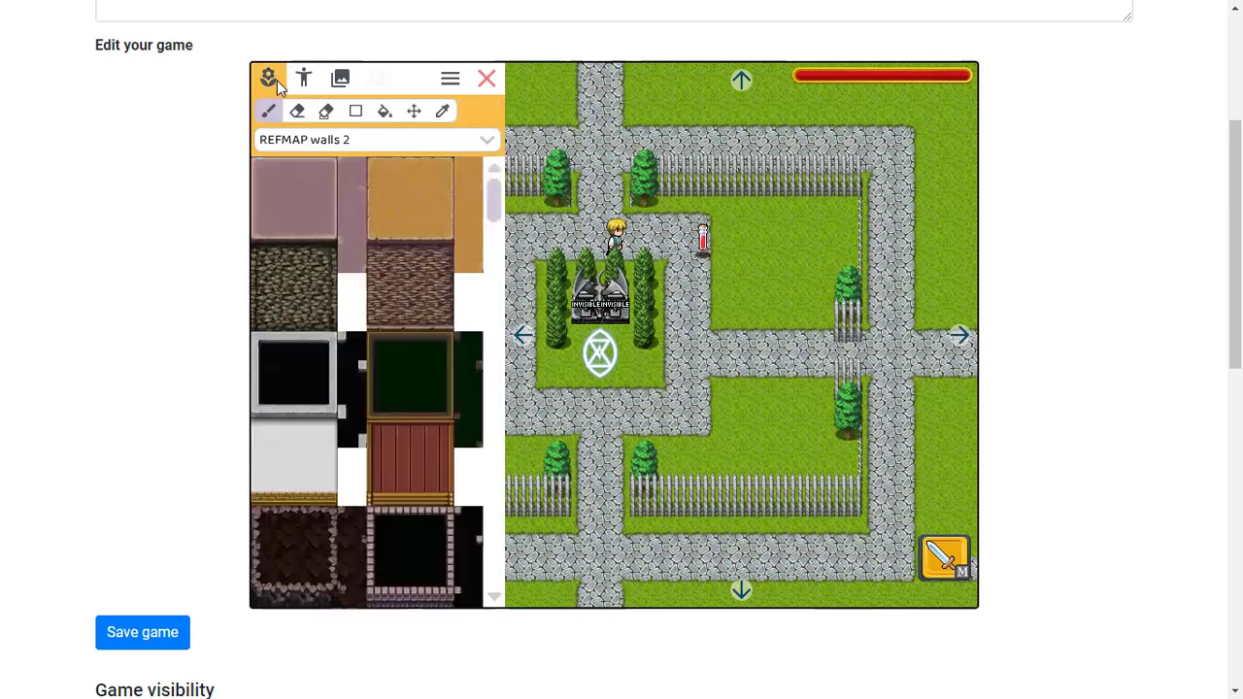
pyautogui.click(303, 77)
pyautogui.click(313, 111)
pyautogui.click(314, 111)
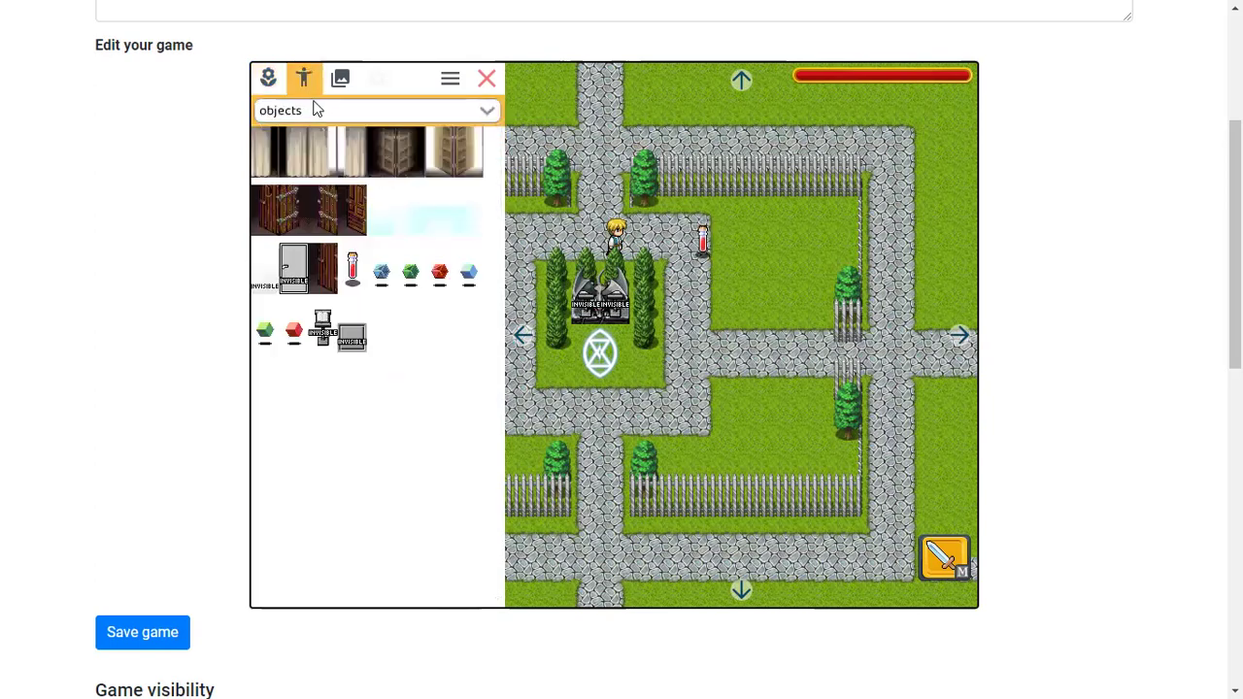
# Place the light green cube on the grass east of the potion, with the invisible pedestal and the invisible block below it.
pyautogui.click(270, 325)
pyautogui.click(749, 257)
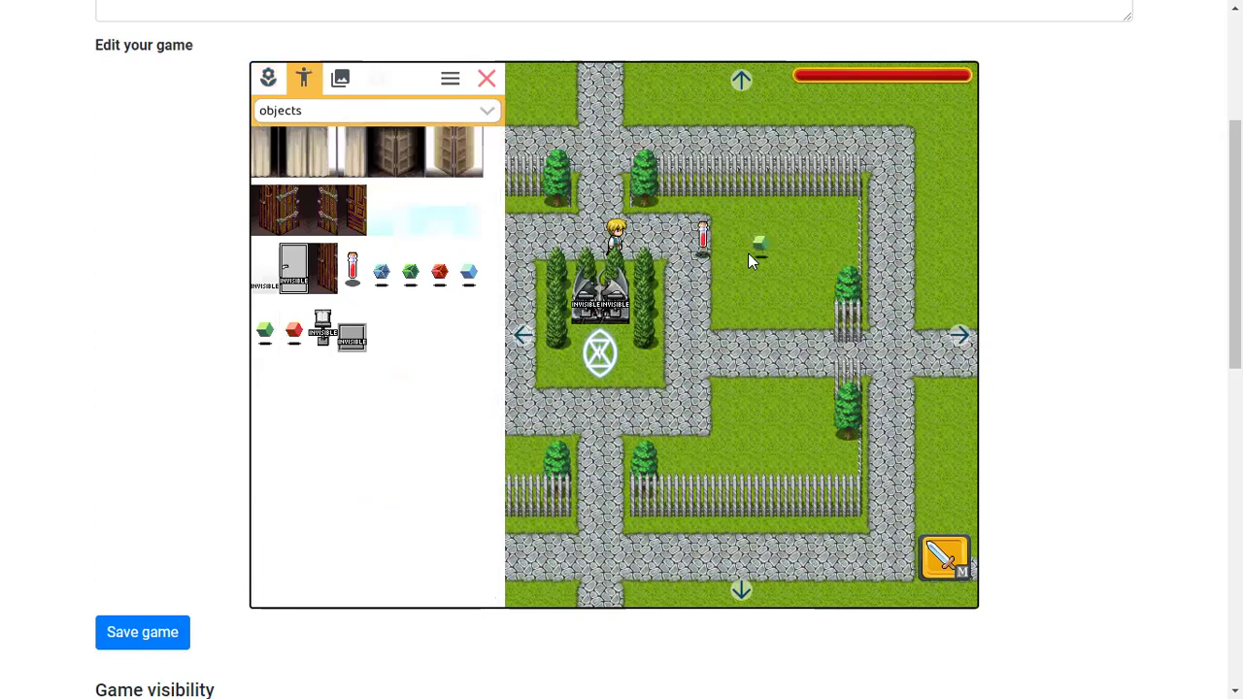
pyautogui.click(330, 332)
pyautogui.click(761, 309)
pyautogui.click(260, 281)
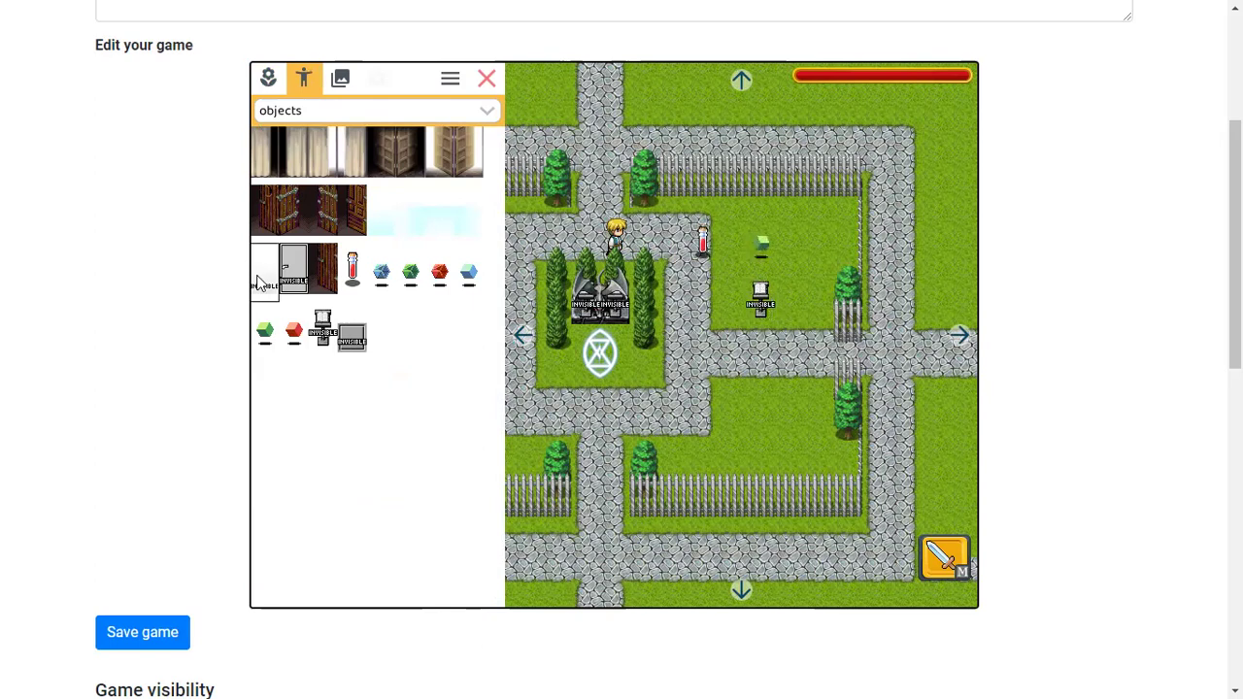
pyautogui.click(352, 335)
pyautogui.click(762, 291)
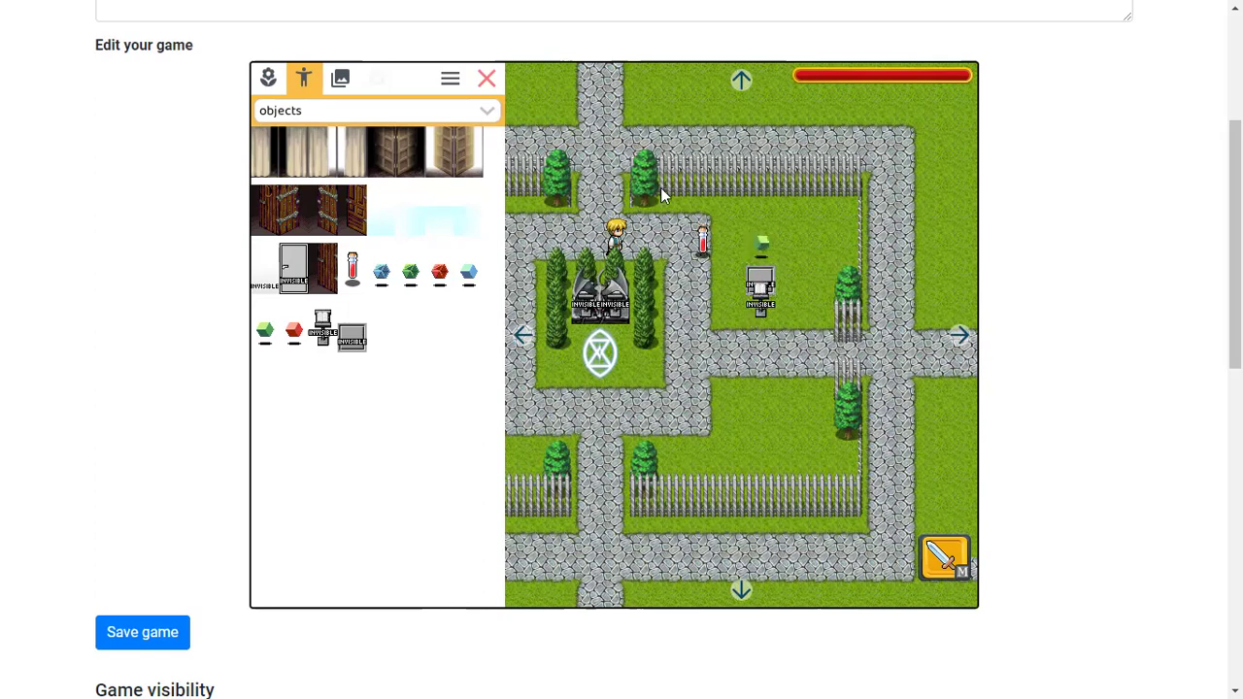
# Switch to play mode and walk the hero east past the potion to the invisible objects on the grass.
pyautogui.press('Escape')
pyautogui.press('Right')
pyautogui.press('Down')
pyautogui.press('Right')
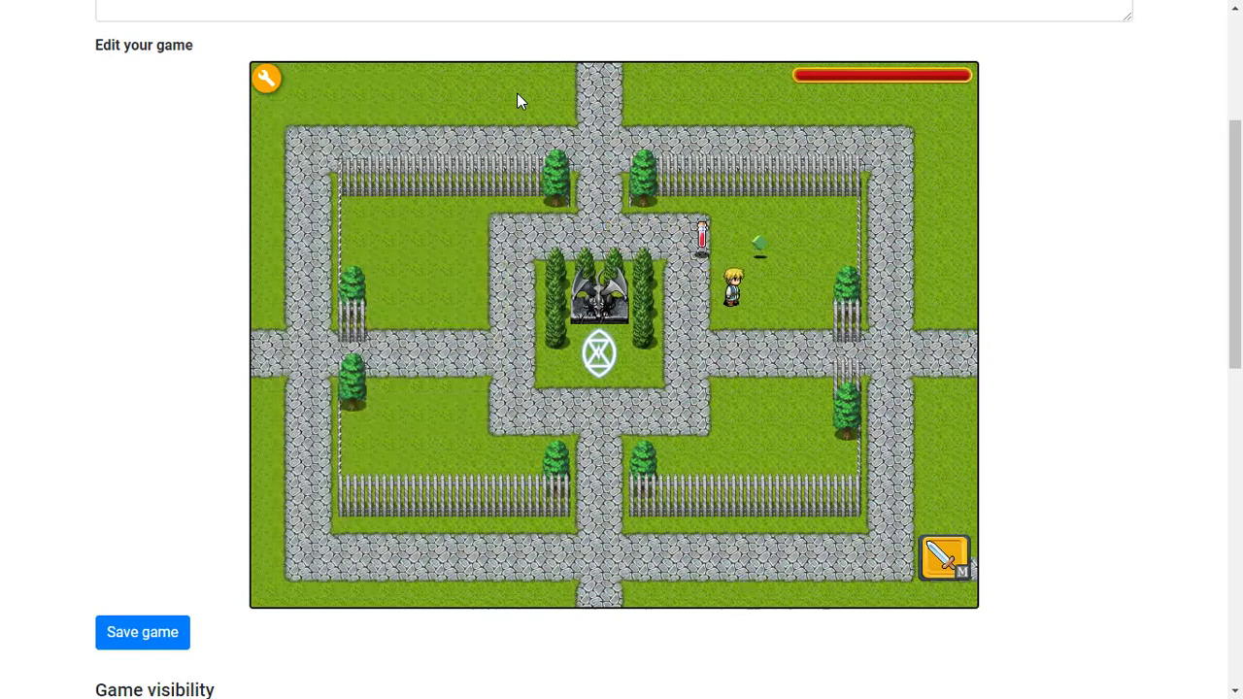
# Walk the hero around the light green cube and try interacting with it from both sides.
pyautogui.press('Return')
pyautogui.press('Return')
pyautogui.press('Up')
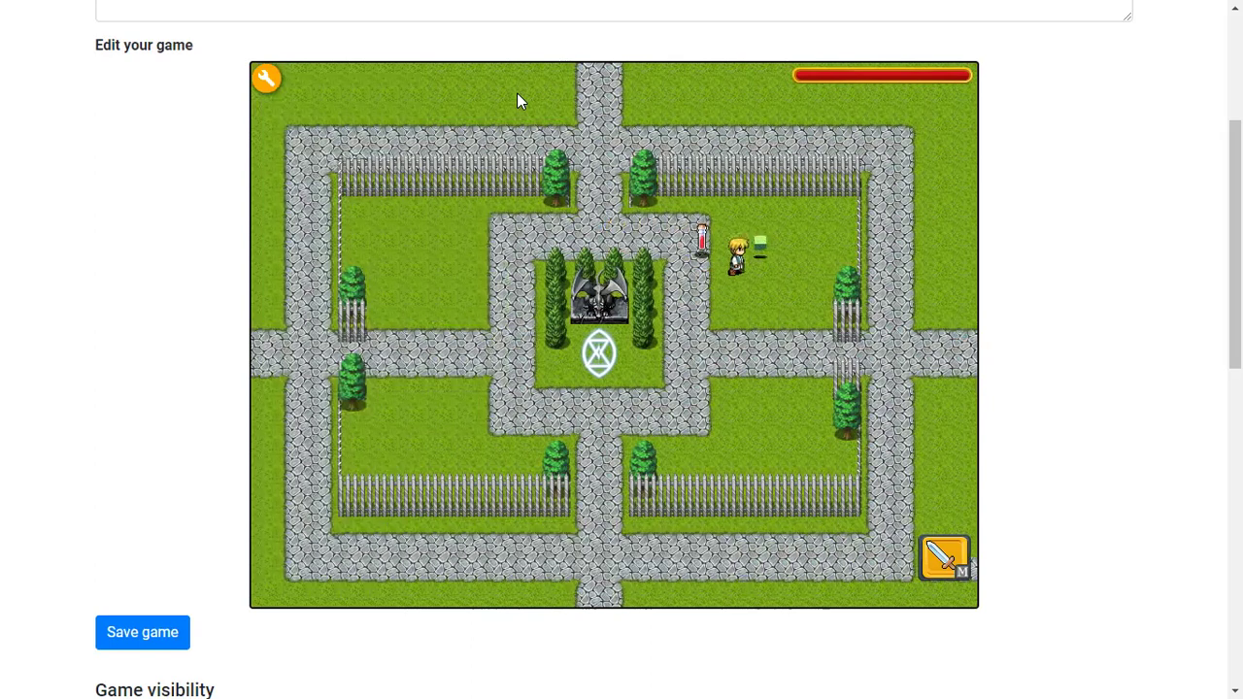
pyautogui.press('Right')
pyautogui.press('Return')
pyautogui.press('Return')
pyautogui.press('Return')
pyautogui.press('Right')
pyautogui.press('Left')
pyautogui.press('Return')
pyautogui.press('Return')
pyautogui.press('Return')
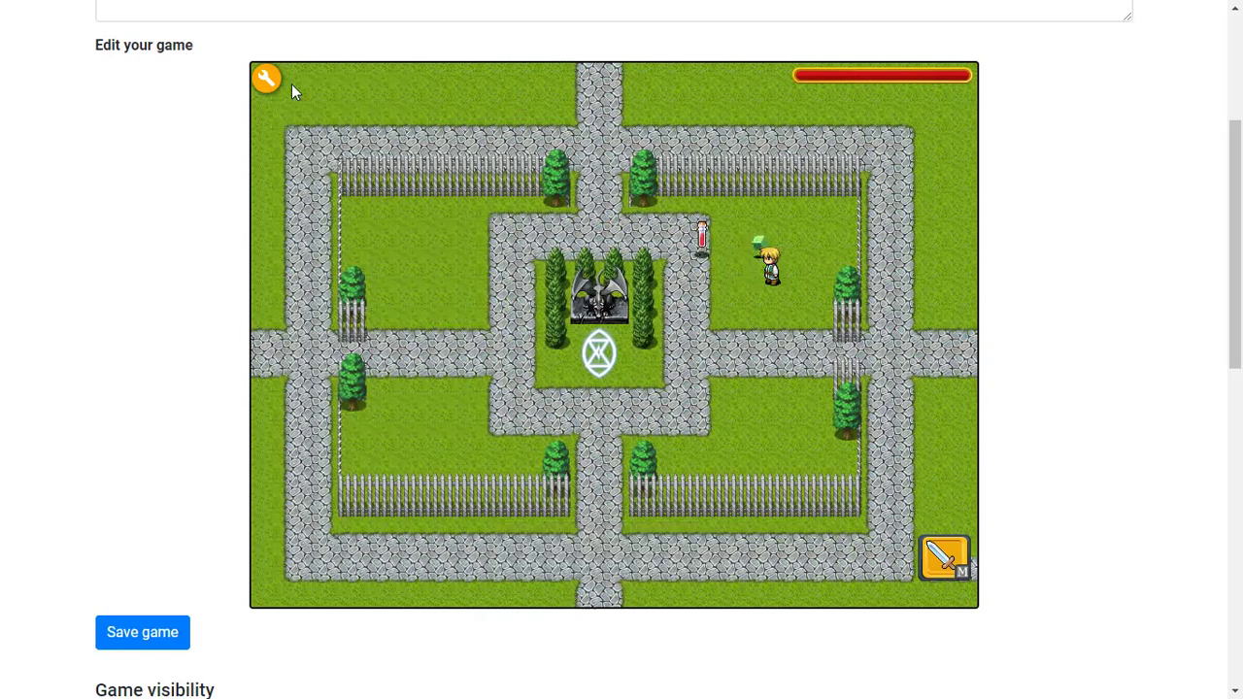
# Move the light green cube one tile north and test interacting with the invisible block from its east side in play mode.
pyautogui.click(267, 78)
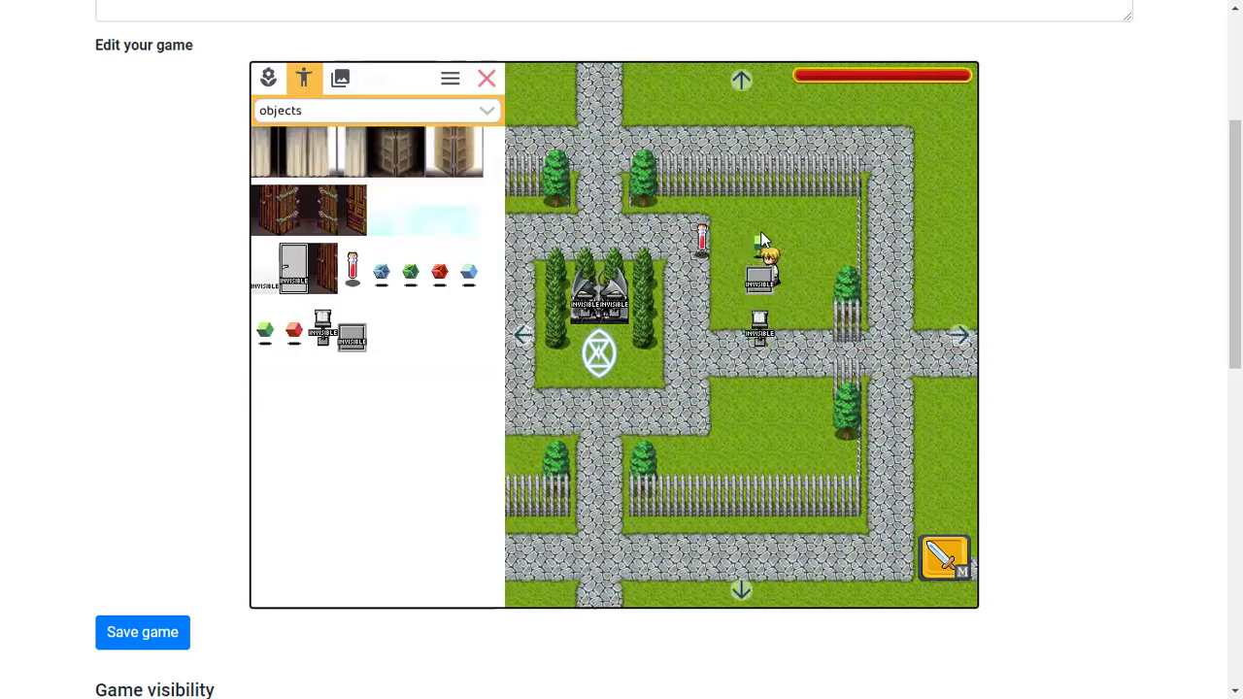
pyautogui.click(486, 78)
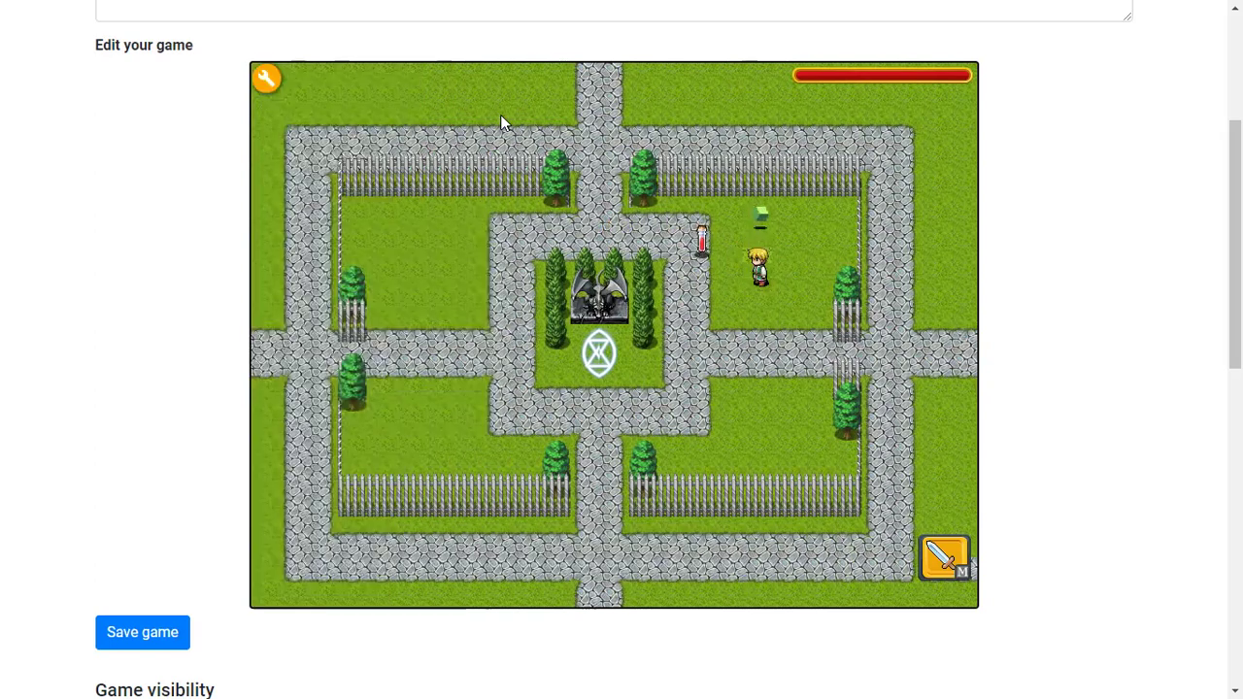
pyautogui.press('Right')
pyautogui.press('Return')
pyautogui.press('Return')
pyautogui.press('Return')
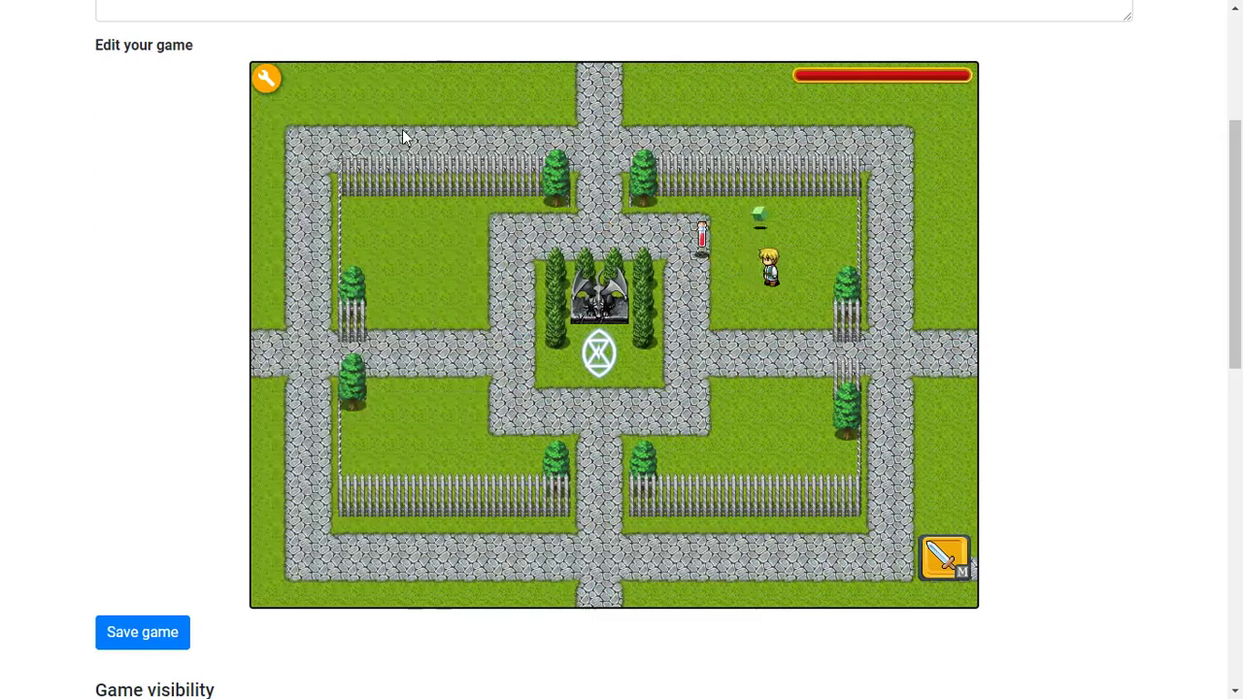
# Delete the invisible floor block on the grass below the light green cube.
pyautogui.click(267, 78)
pyautogui.click(633, 348)
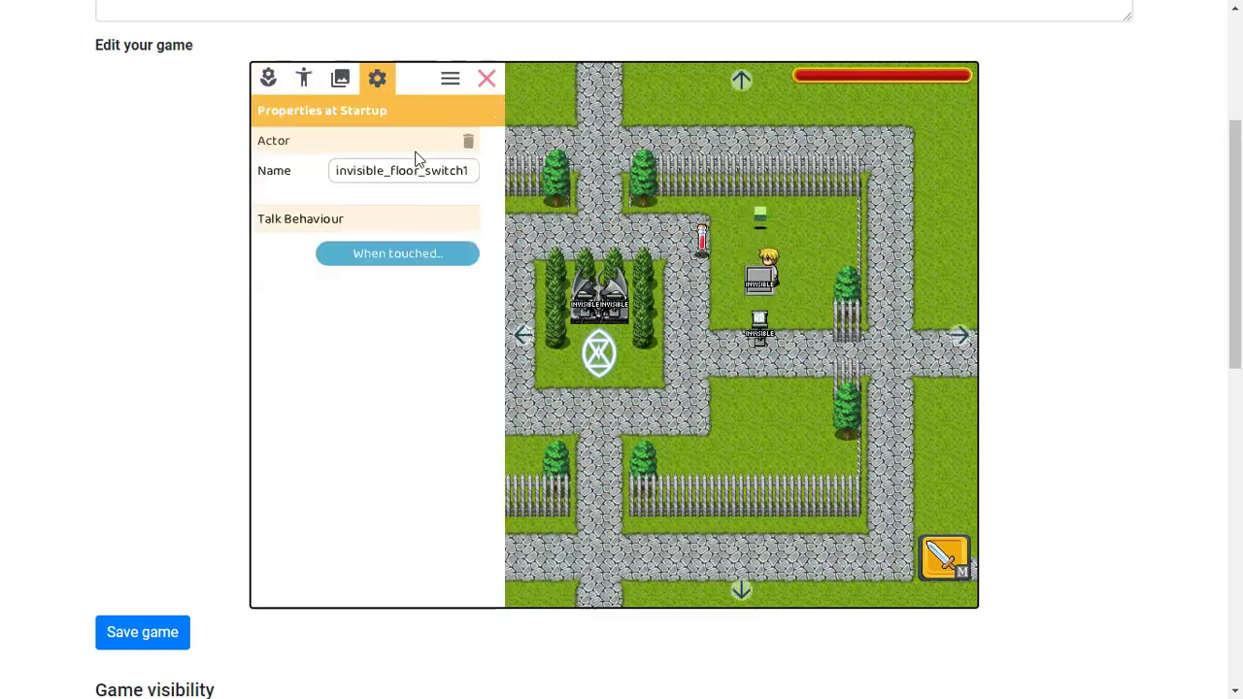
pyautogui.click(468, 140)
pyautogui.click(737, 386)
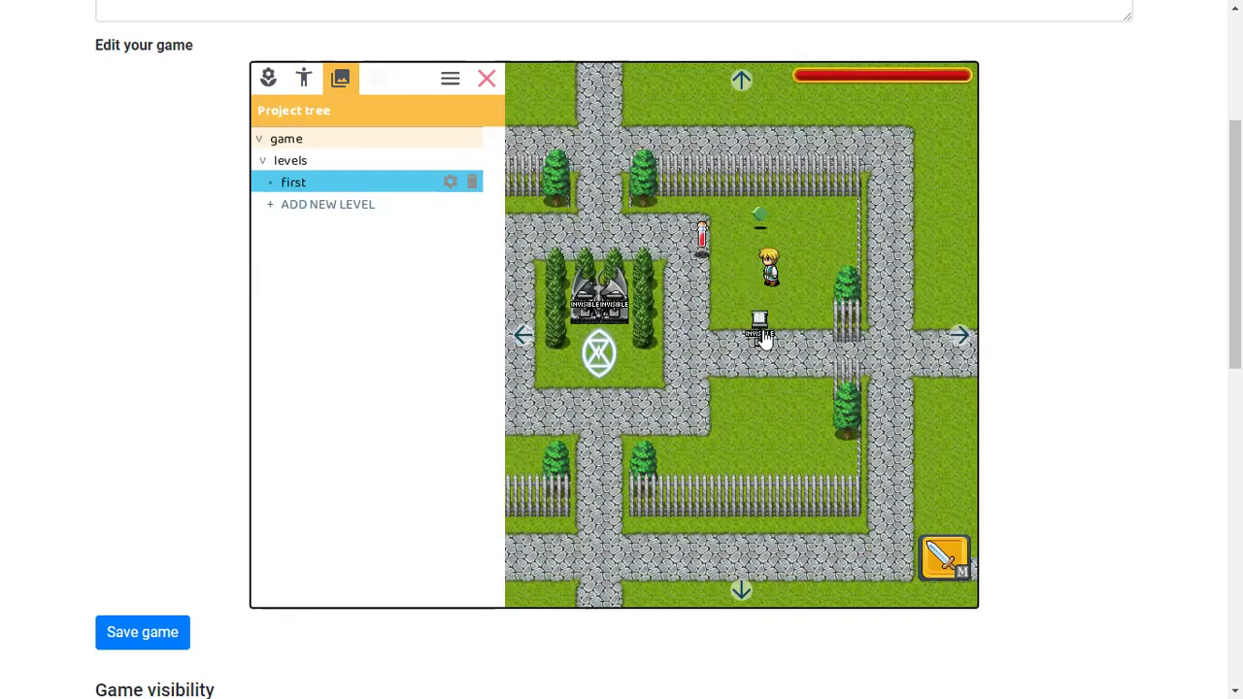
# Delete the invisible pedestal at the edge of the stone path south of the hero after a short play-mode check.
pyautogui.click(469, 89)
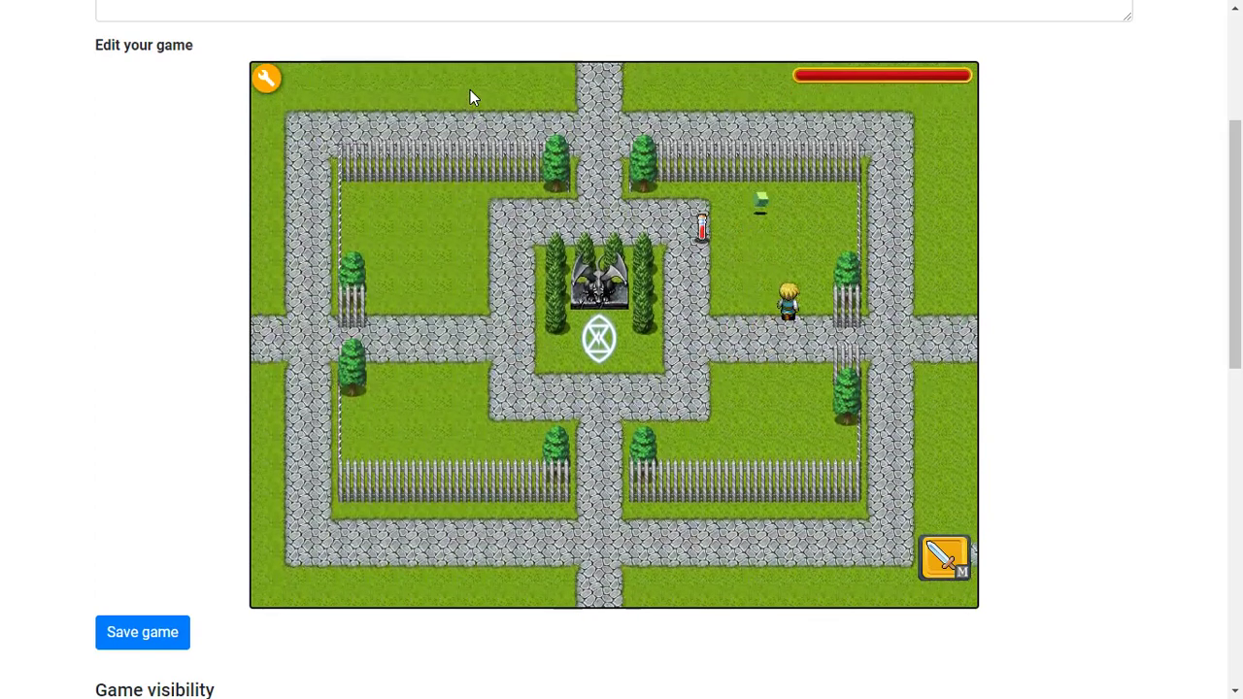
pyautogui.click(267, 78)
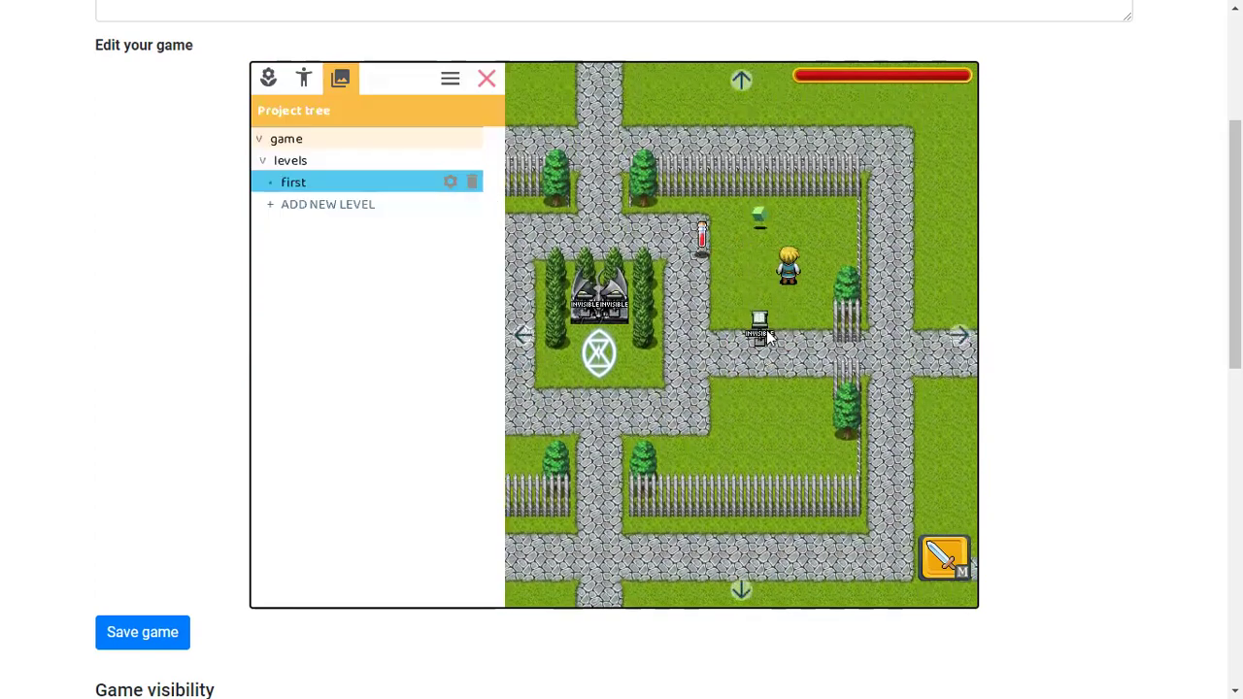
pyautogui.click(757, 330)
pyautogui.click(468, 141)
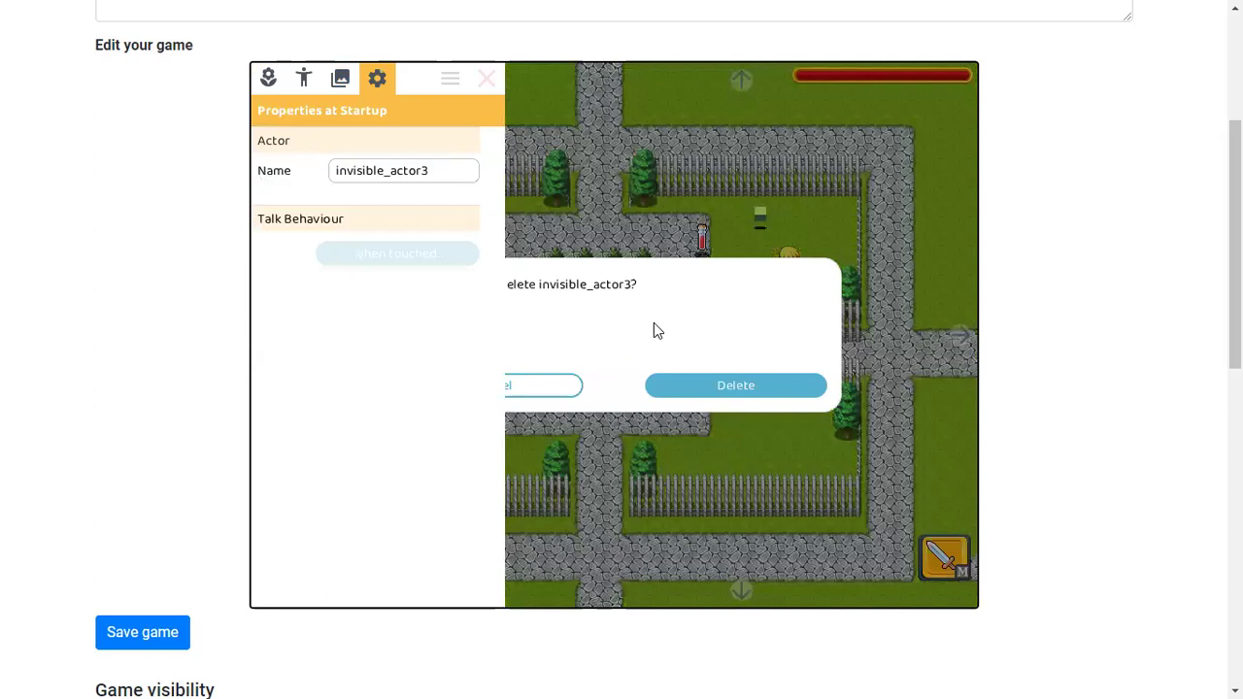
pyautogui.click(706, 389)
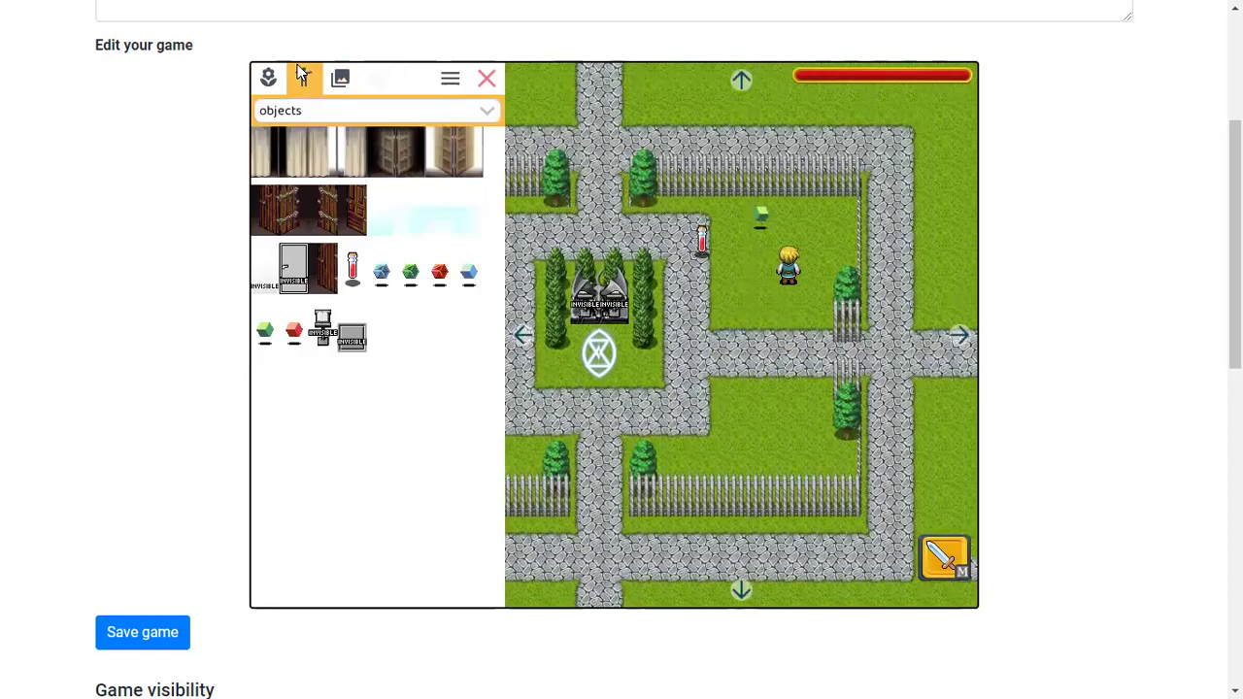
# Place the dark red cube on the grass east of the hero and the light red cube directly above it.
pyautogui.click(759, 225)
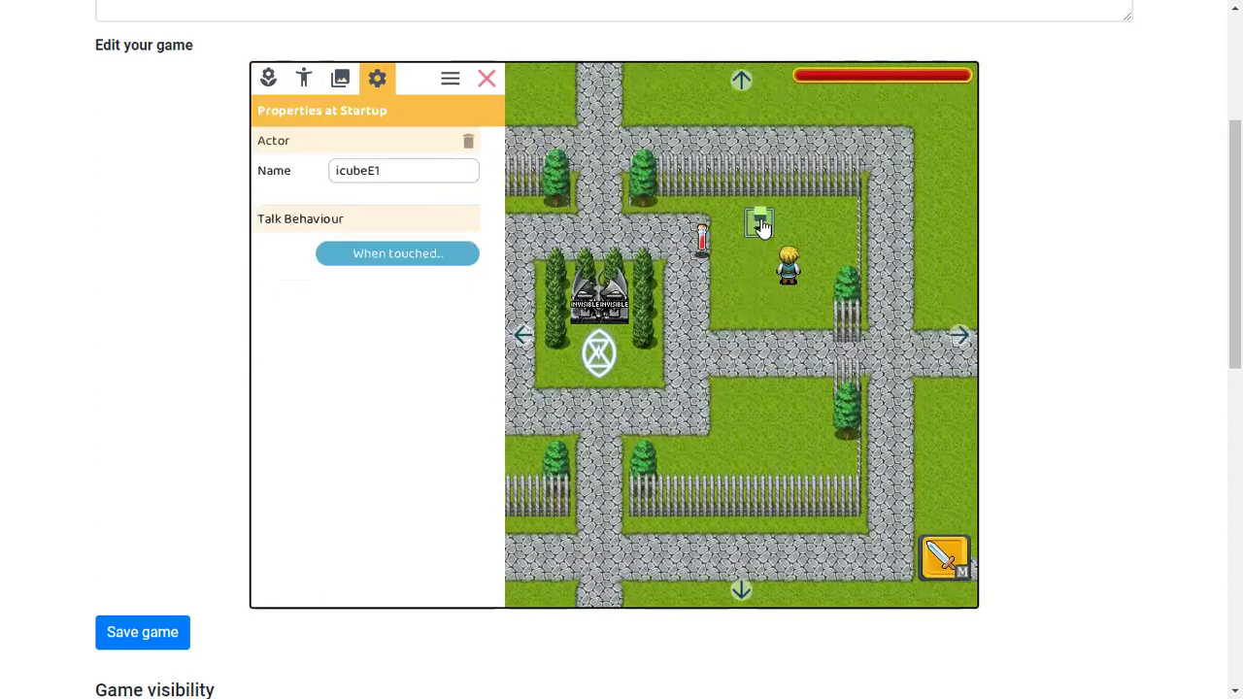
pyautogui.click(303, 78)
pyautogui.moveTo(441, 291); pyautogui.dragTo(820, 257)
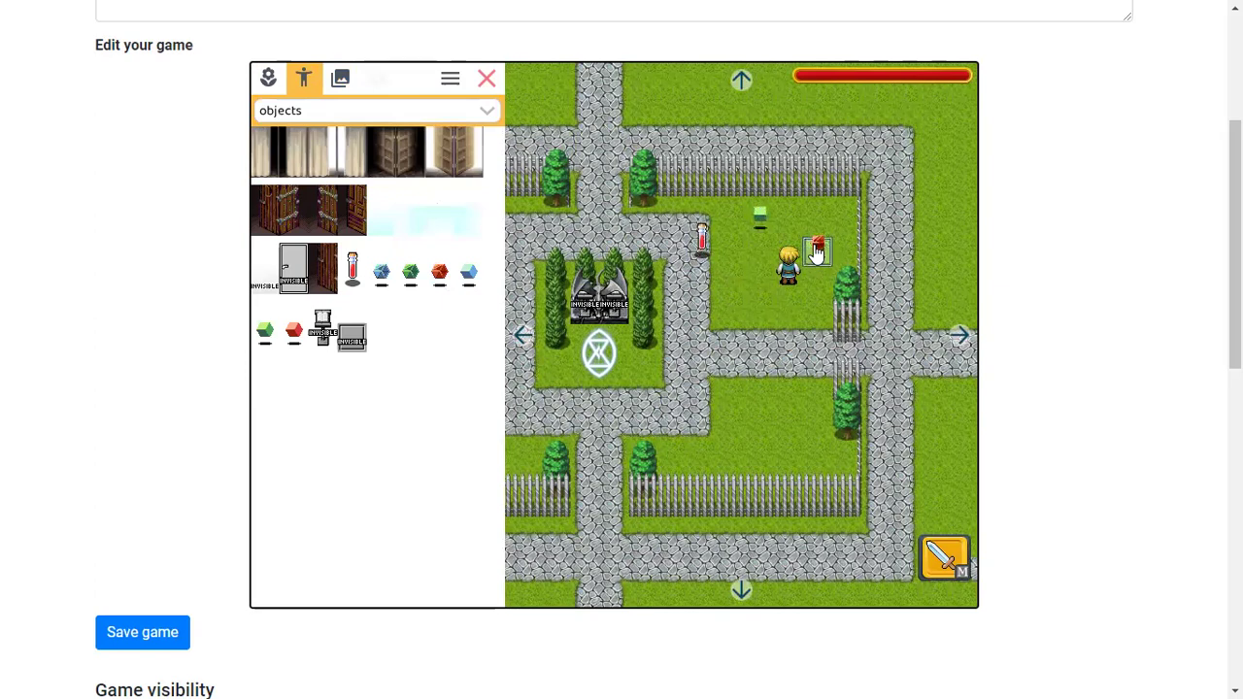
pyautogui.click(293, 330)
pyautogui.click(818, 228)
# Delete the dark red cube, the light red cube and the light green cube from the grass.
pyautogui.click(820, 208)
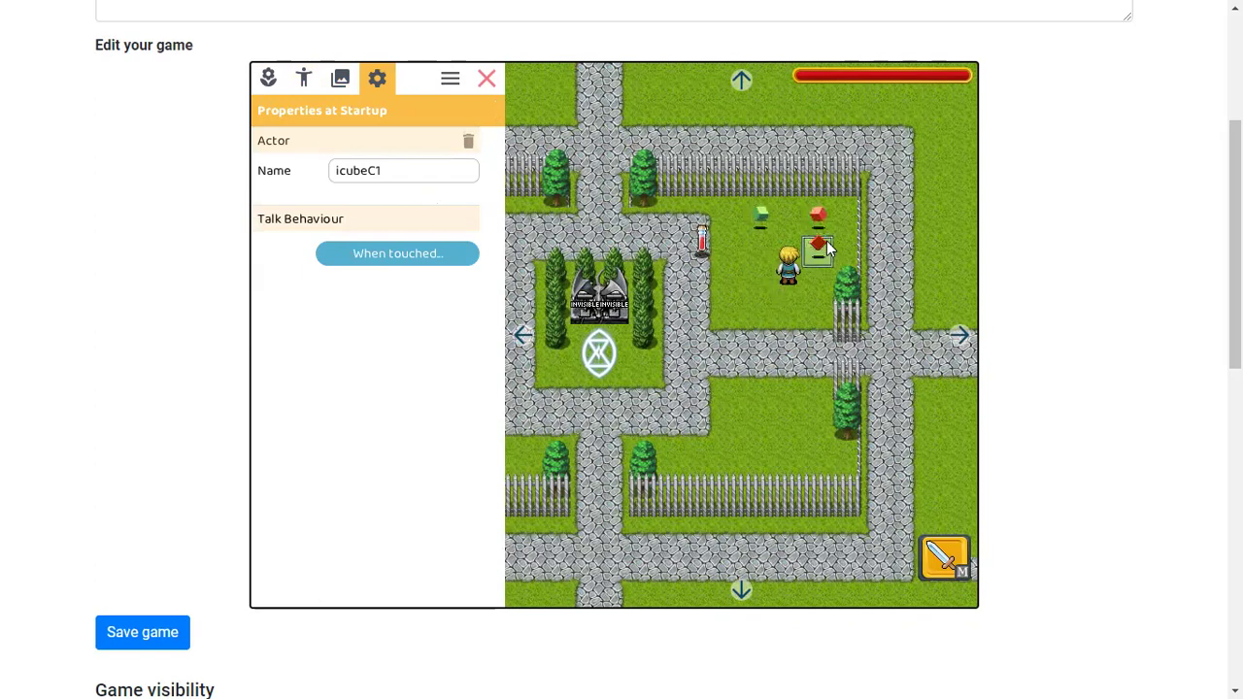
pyautogui.click(469, 143)
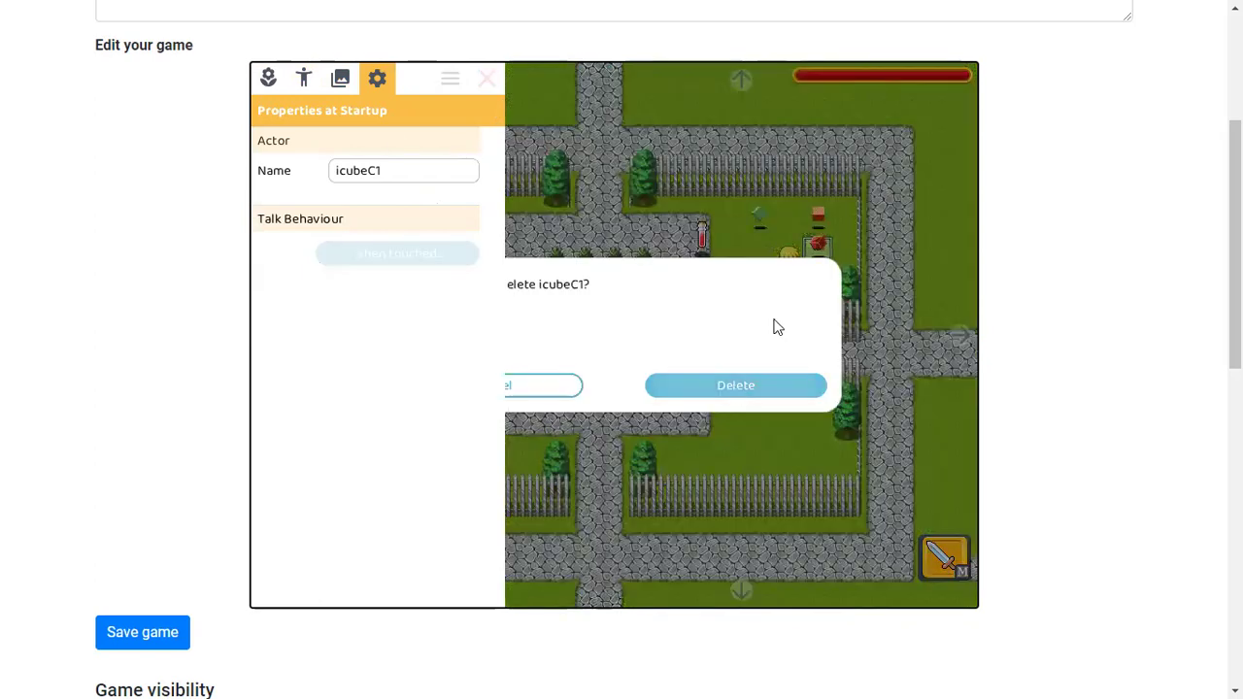
pyautogui.click(762, 387)
pyautogui.click(821, 223)
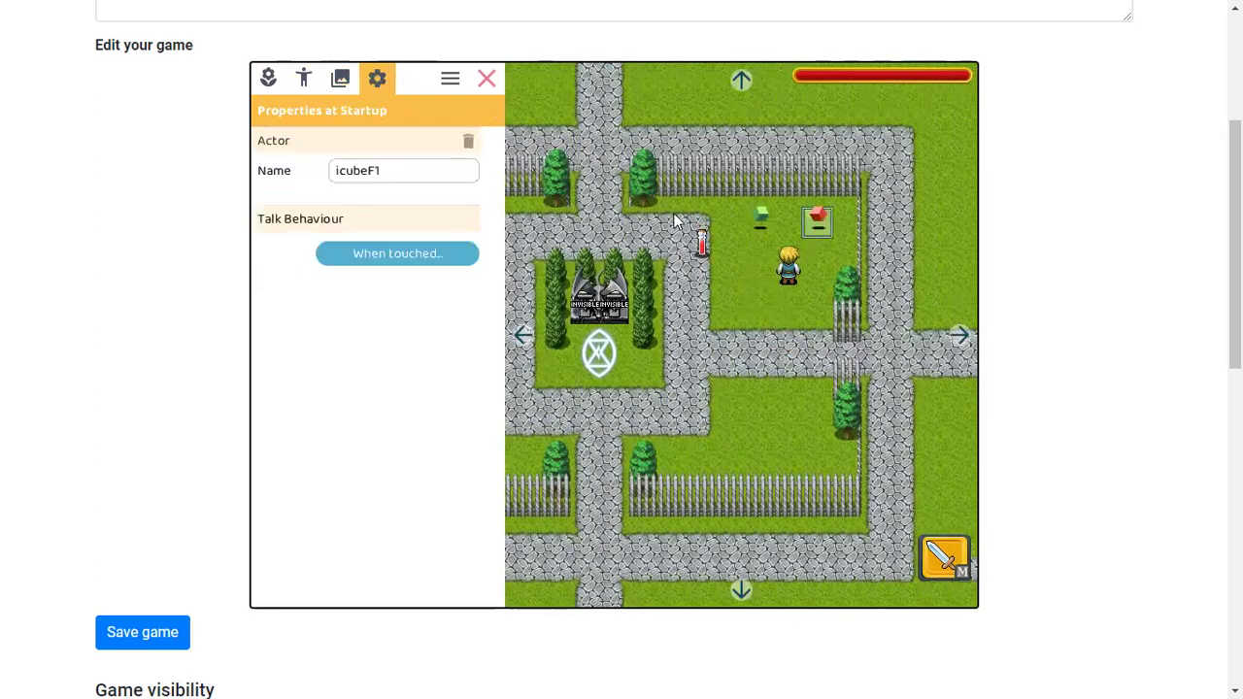
pyautogui.click(469, 143)
pyautogui.click(743, 376)
pyautogui.click(462, 145)
pyautogui.click(728, 385)
# Place an invisible pedestal on the tree just east of the northern path and open its when-touched actions.
pyautogui.click(301, 77)
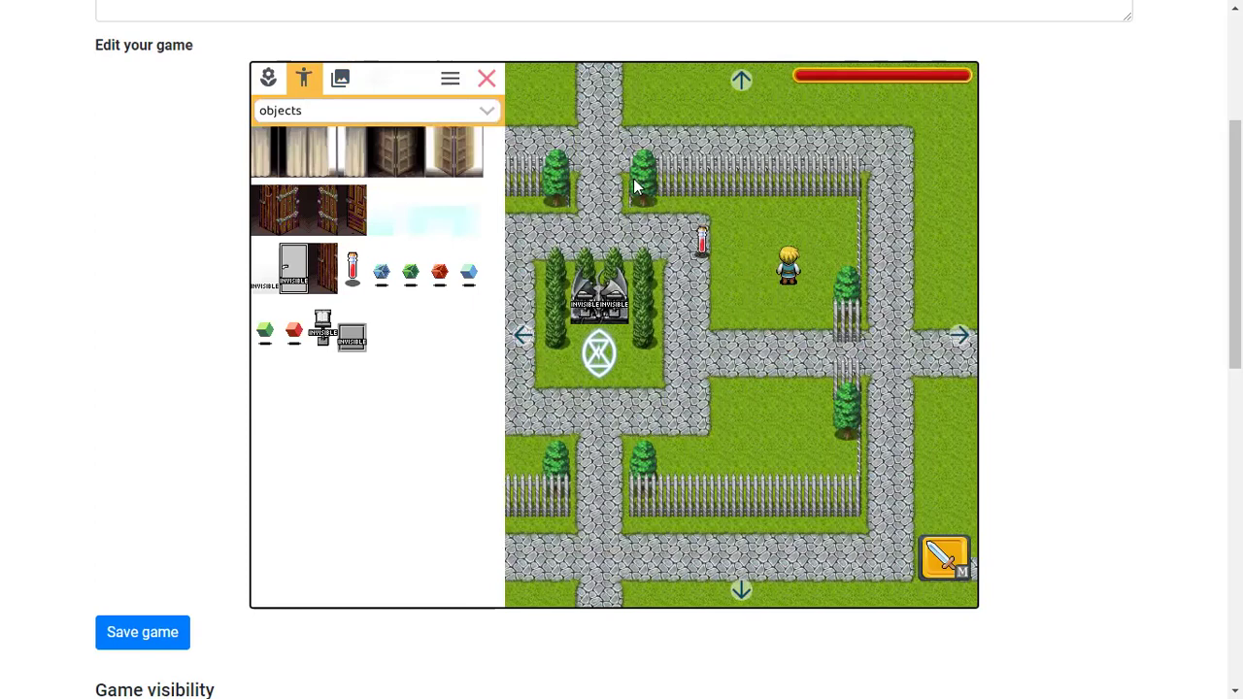
pyautogui.click(713, 184)
pyautogui.click(644, 195)
pyautogui.click(415, 254)
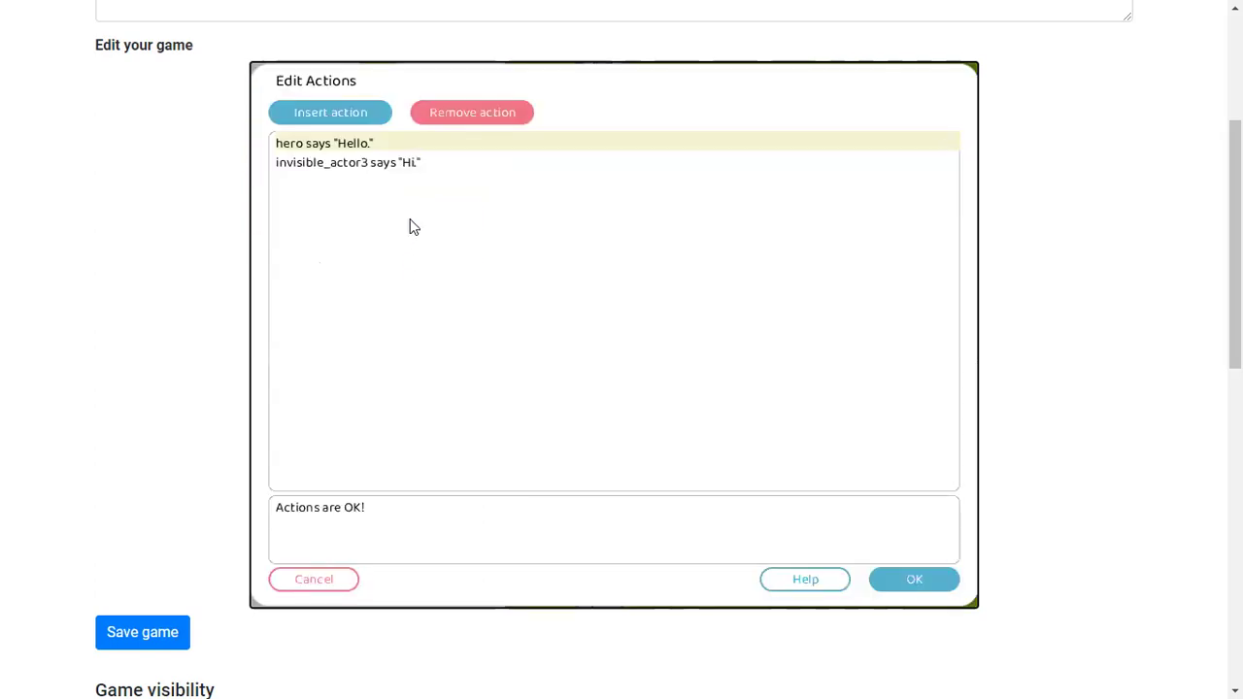
# Clear the default "Hello." and "Hi." dialogue lines from the pedestal's action list.
pyautogui.click(341, 180)
pyautogui.moveTo(372, 150); pyautogui.dragTo(281, 148)
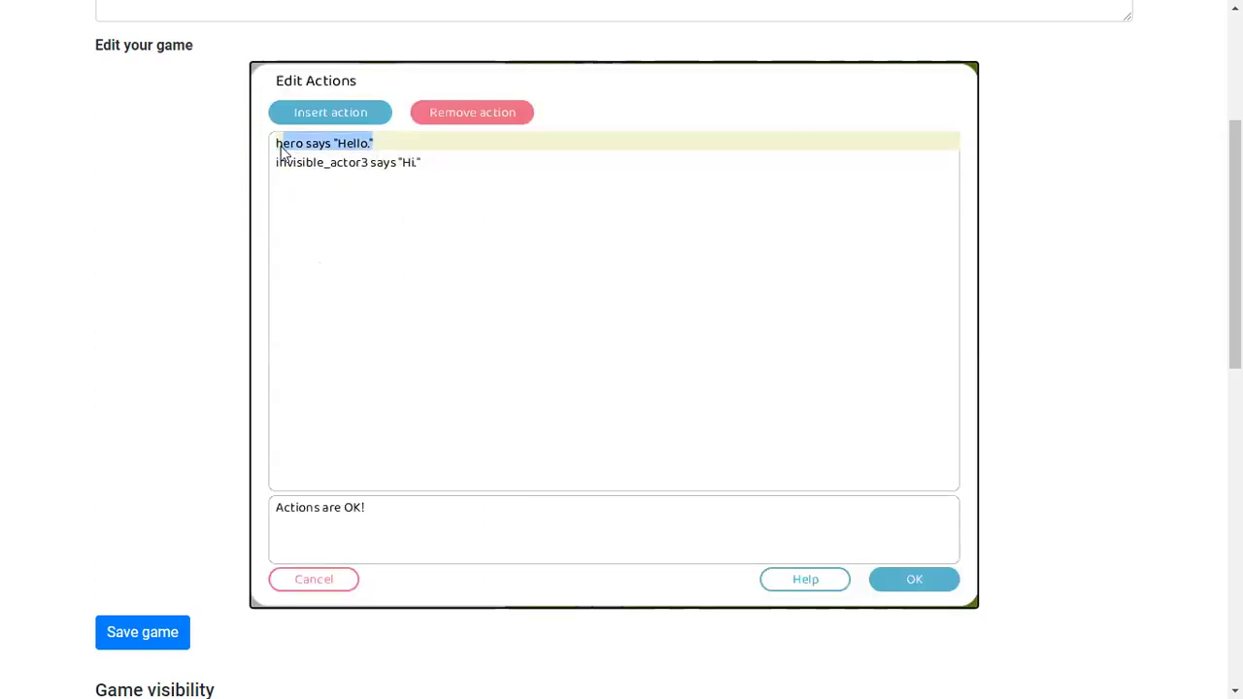
pyautogui.press('BackSpace')
pyautogui.press('BackSpace')
pyautogui.moveTo(422, 173); pyautogui.dragTo(499, 178)
pyautogui.press('BackSpace')
pyautogui.press('BackSpace')
# Insert an action that makes invisible_actor3 become inactive.
pyautogui.click(334, 114)
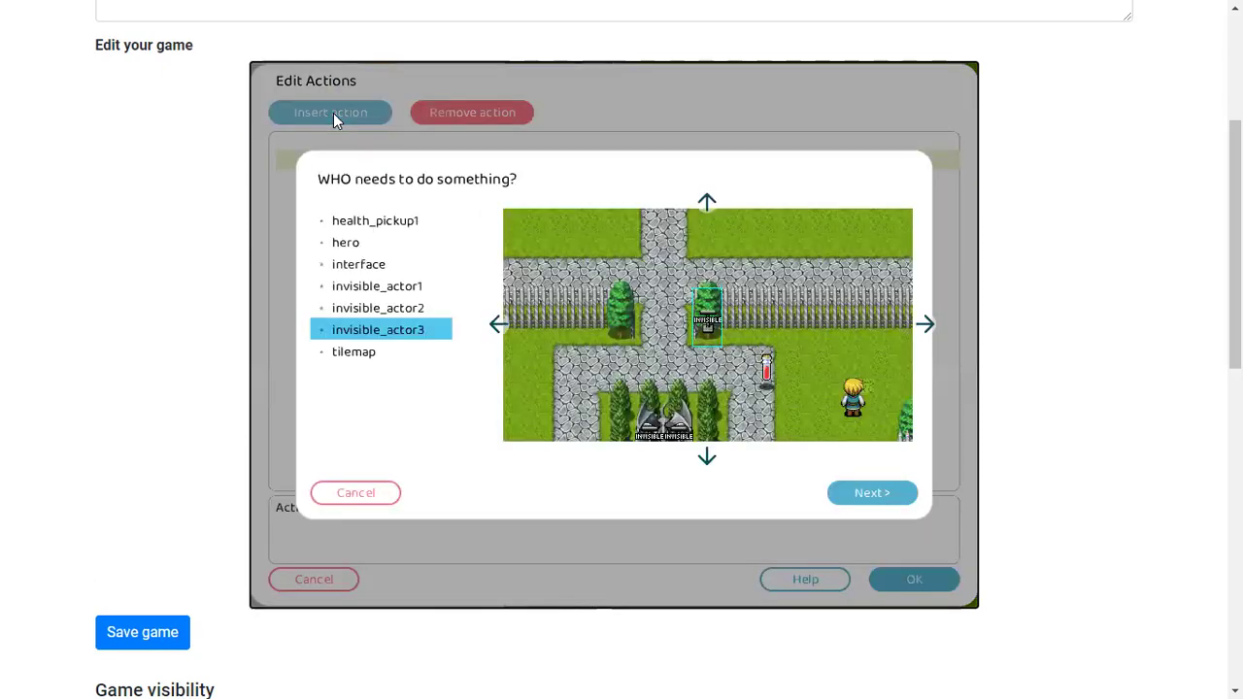
pyautogui.click(860, 492)
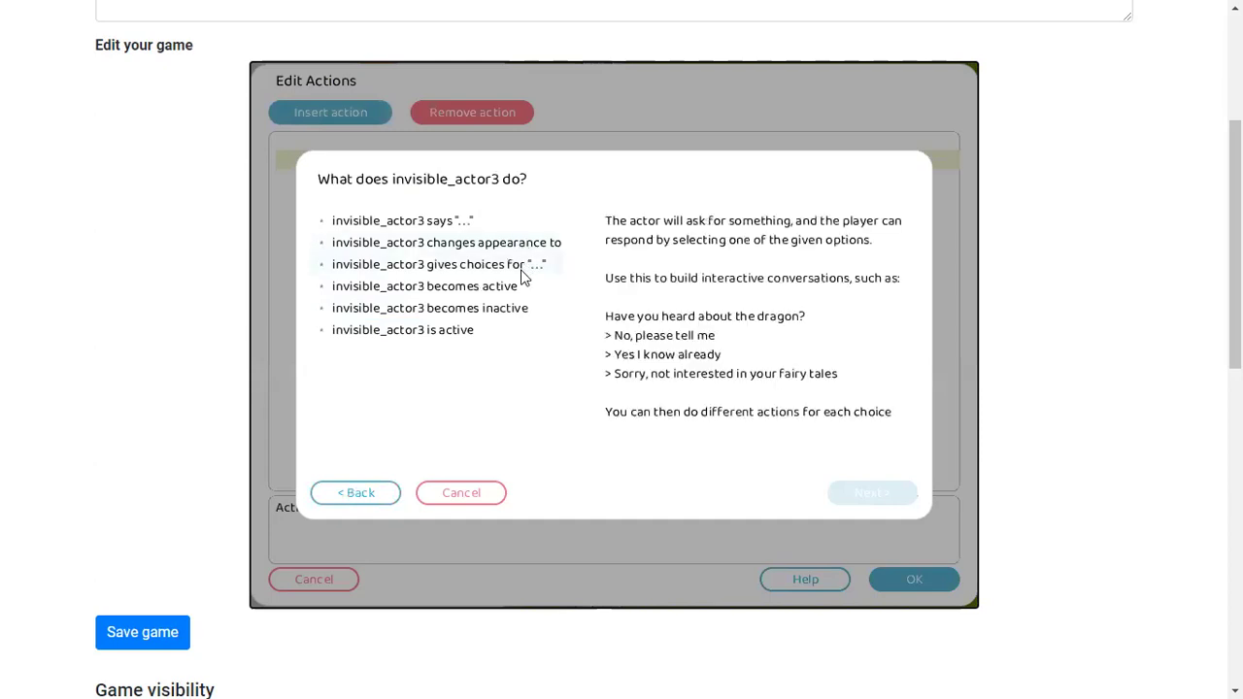
pyautogui.doubleClick(490, 312)
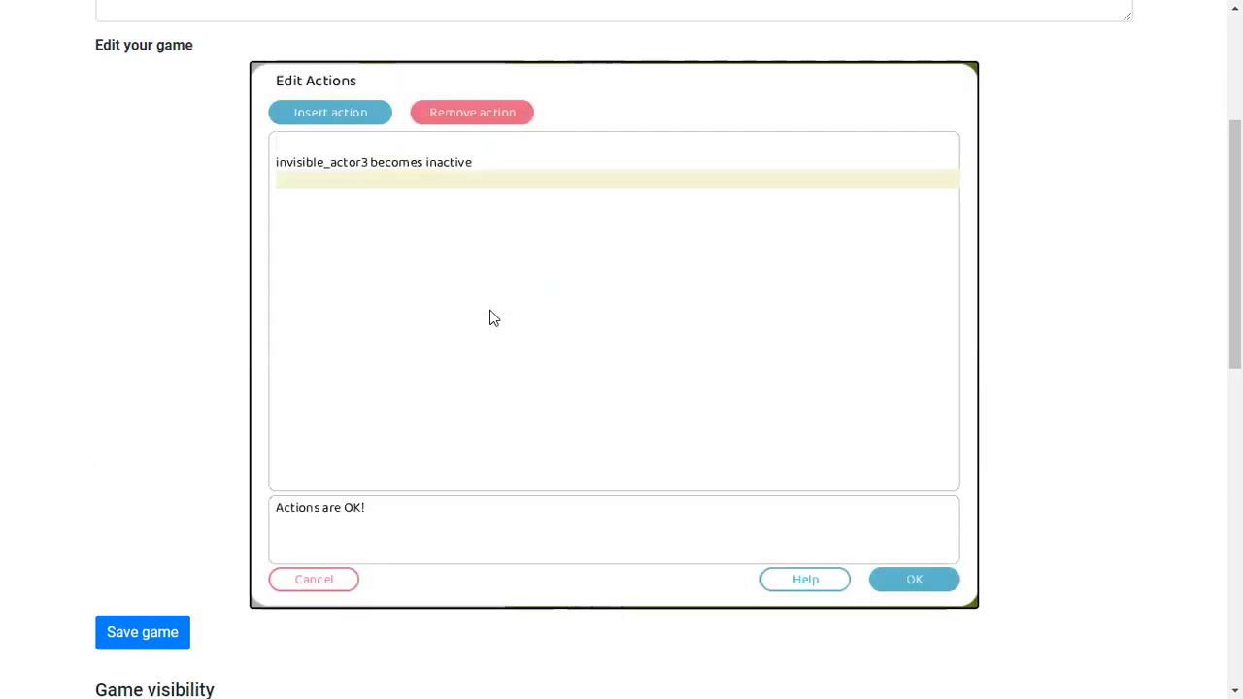
# Insert the action hero says "hello" above the inactive action and accept the action list.
pyautogui.click(300, 143)
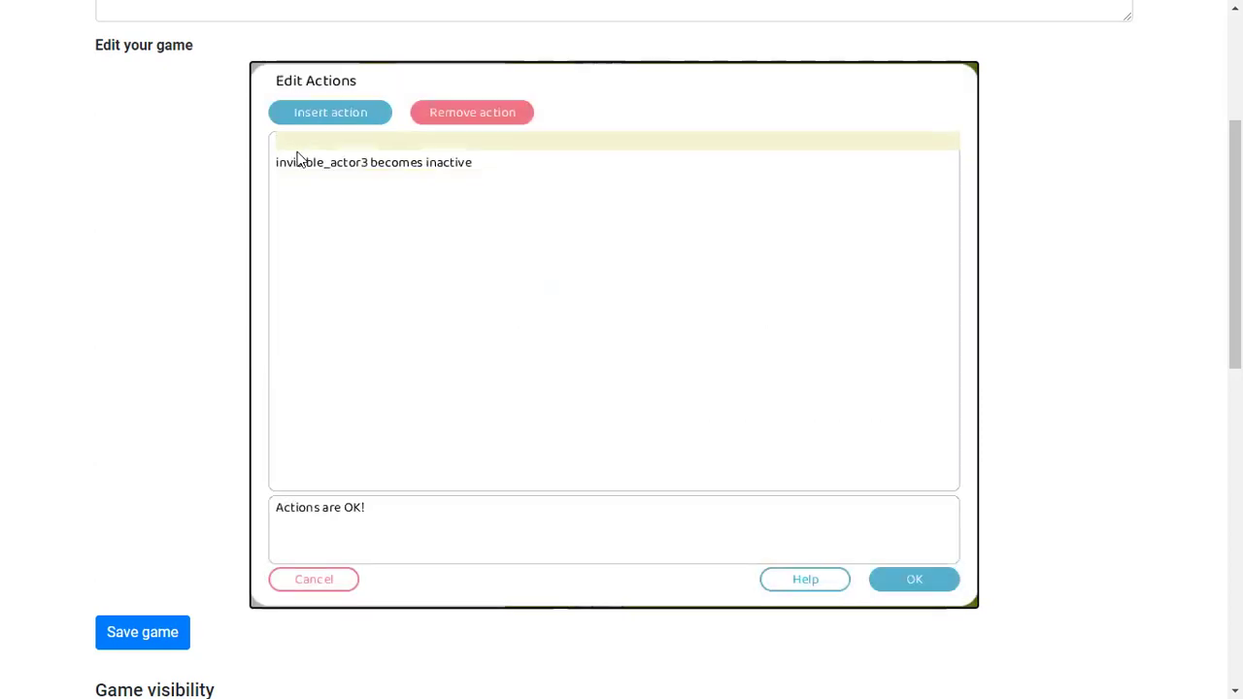
pyautogui.click(372, 109)
pyautogui.doubleClick(852, 408)
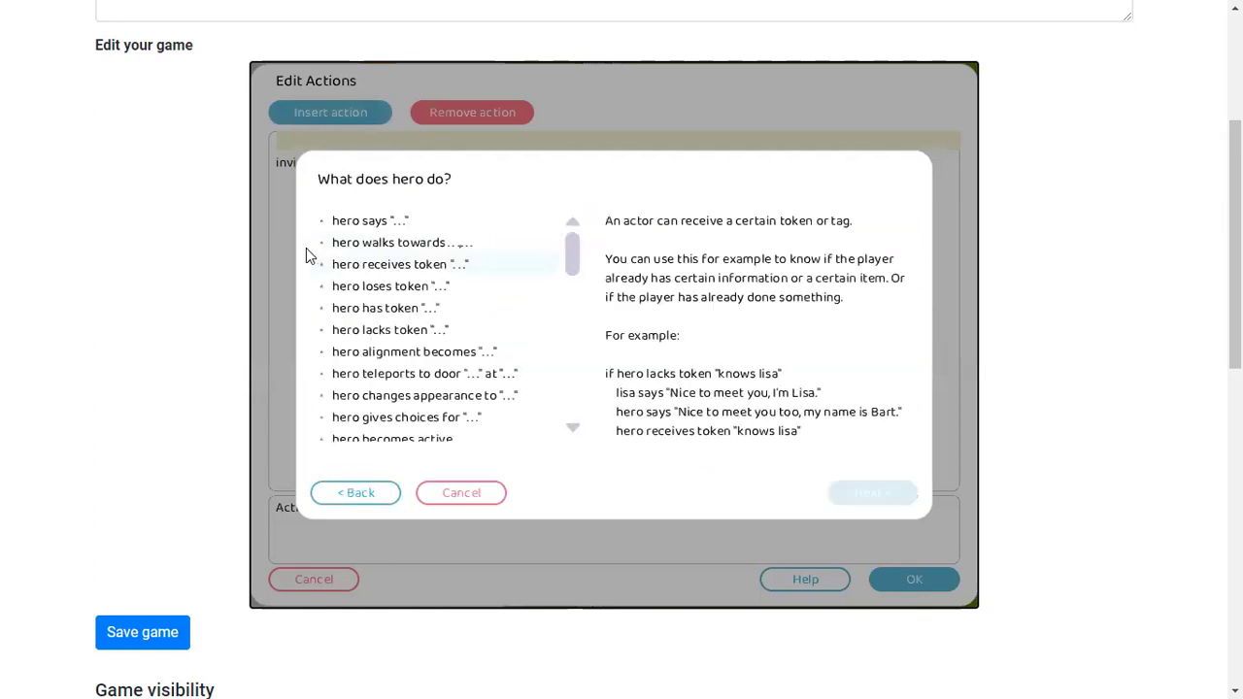
pyautogui.doubleClick(356, 224)
pyautogui.write('he\\ll')
pyautogui.press('BackSpace')
pyautogui.press('BackSpace')
pyautogui.press('BackSpace')
pyautogui.write('llo')
pyautogui.click(837, 399)
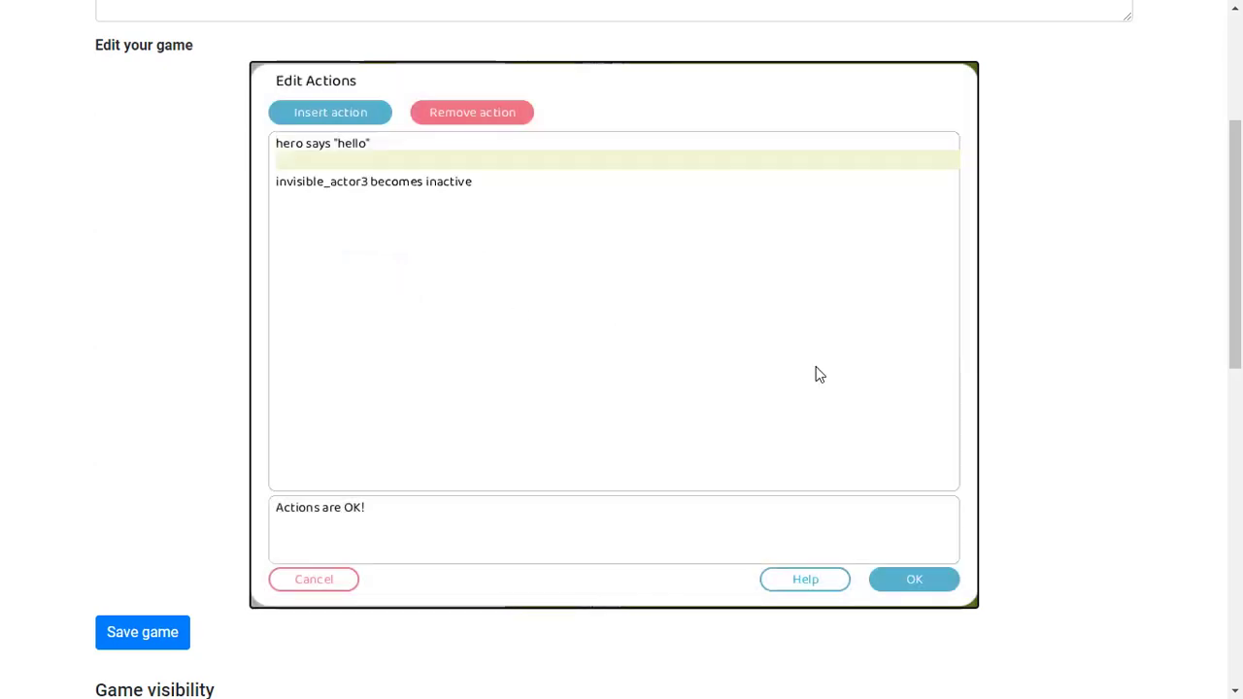
pyautogui.click(903, 573)
# Switch to play mode and walk the hero west to the tree by the northern path to touch the invisible pedestal.
pyautogui.click(490, 79)
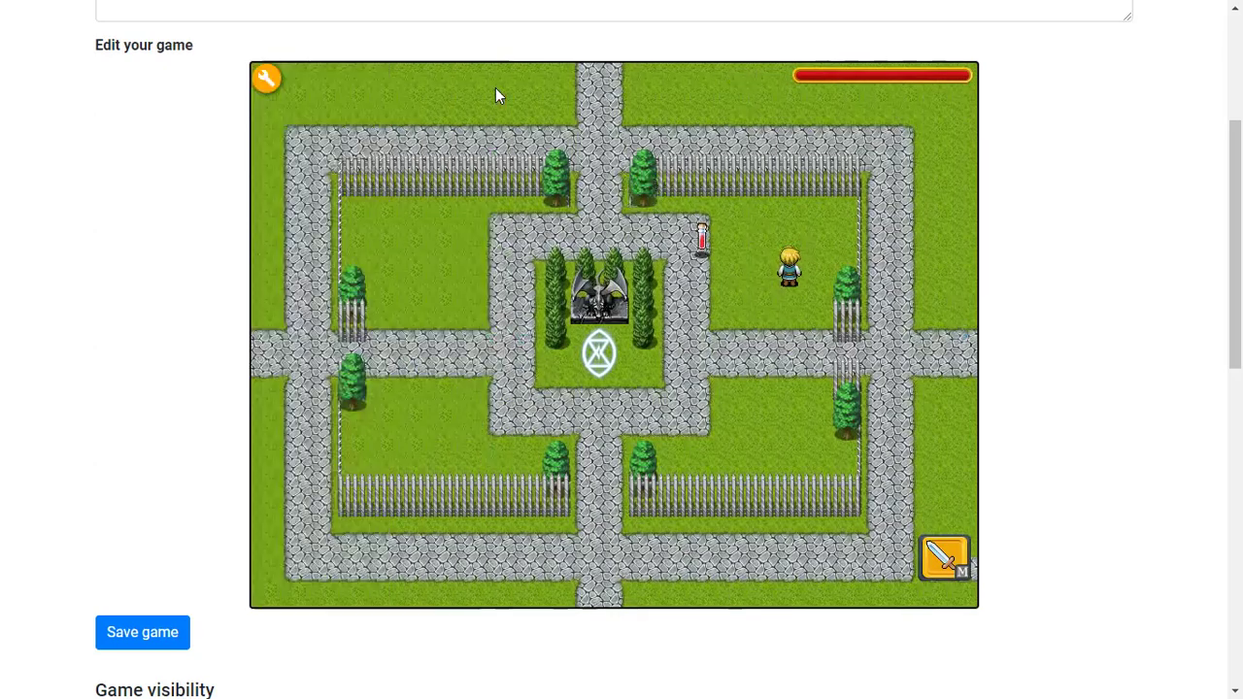
pyautogui.press('Right')
pyautogui.press('Left')
pyautogui.press('Down')
pyautogui.press('Up')
pyautogui.press('Left')
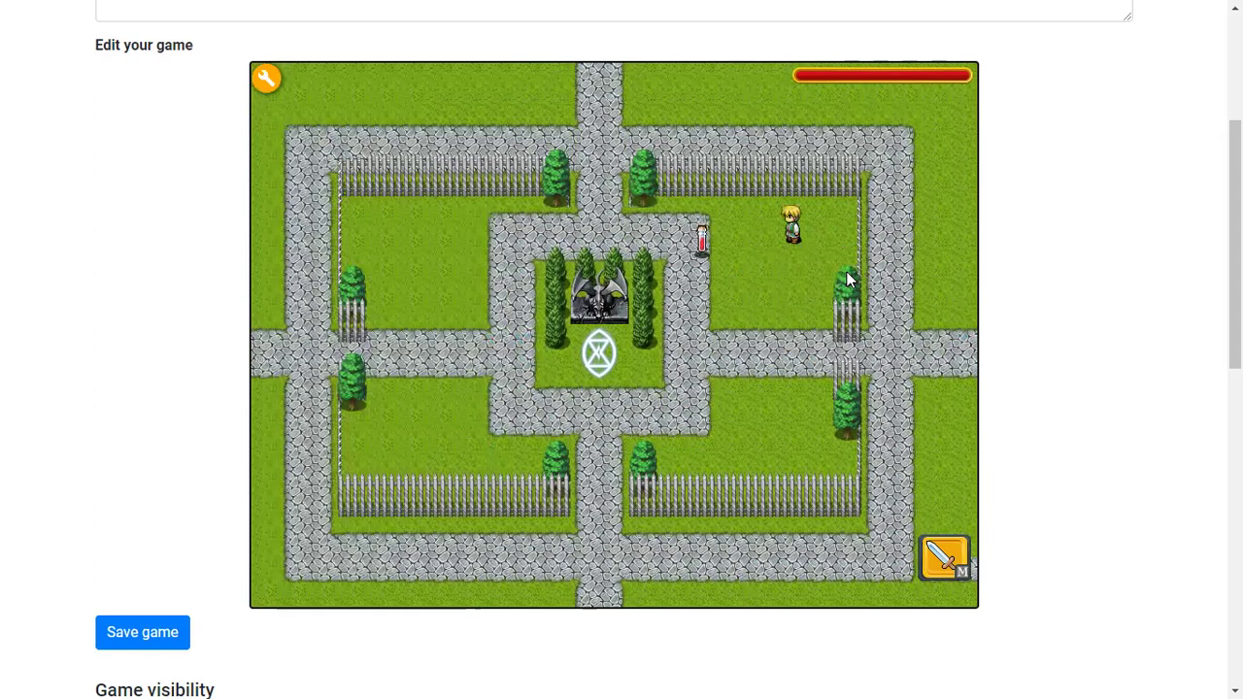
pyautogui.press('Left')
pyautogui.press('Right')
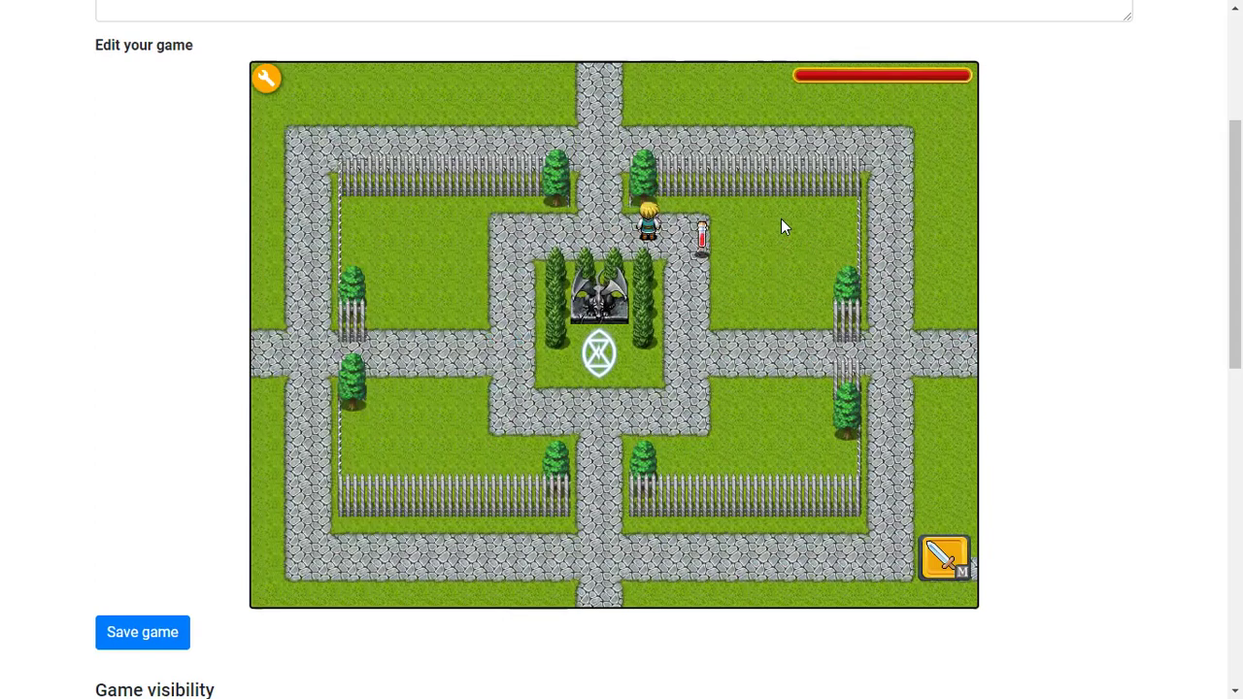
pyautogui.press('Up')
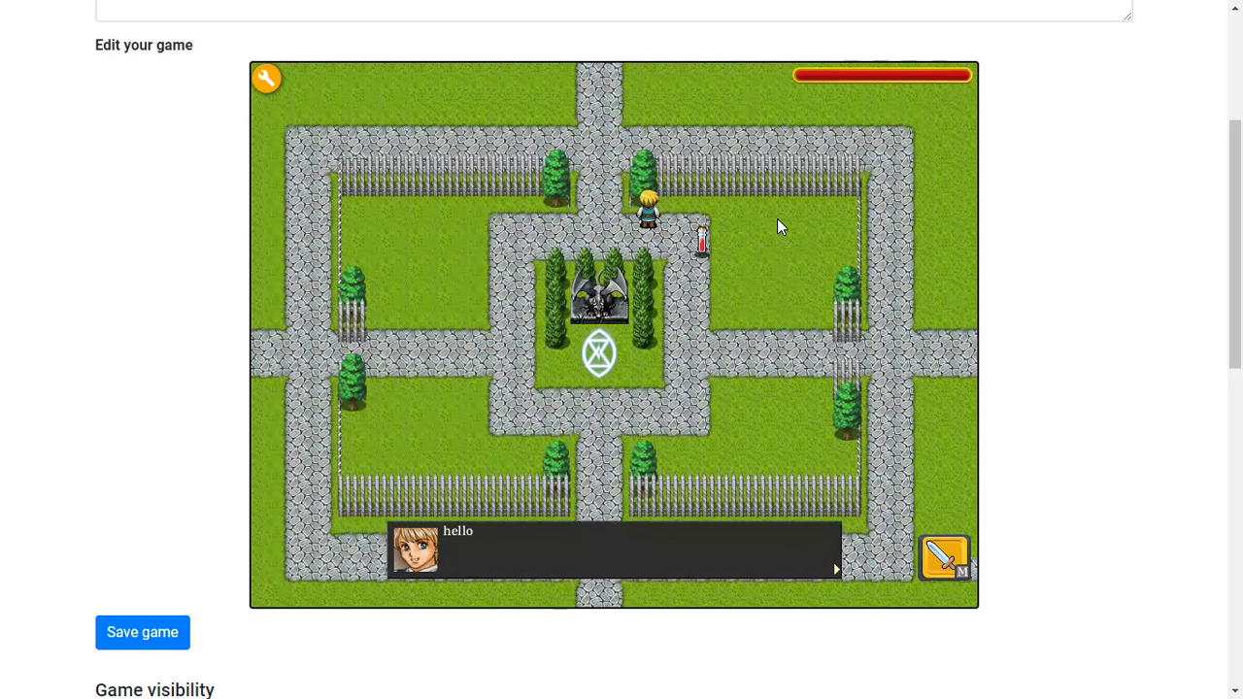
# Dismiss the hero's dialogue and walk against the tree again to check whether the pedestal still responds.
pyautogui.press('space')
pyautogui.press('Down')
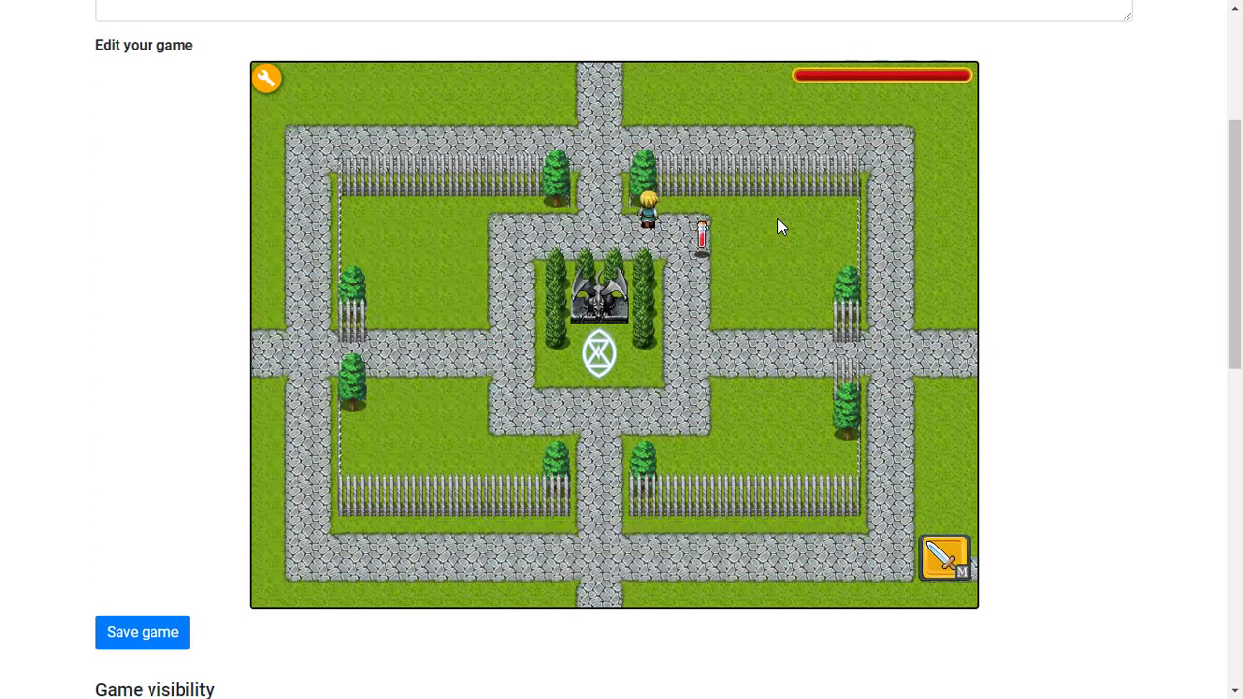
pyautogui.press('Up')
pyautogui.press('Down')
pyautogui.press('Up')
pyautogui.press('Right')
pyautogui.press('Left')
pyautogui.press('Right')
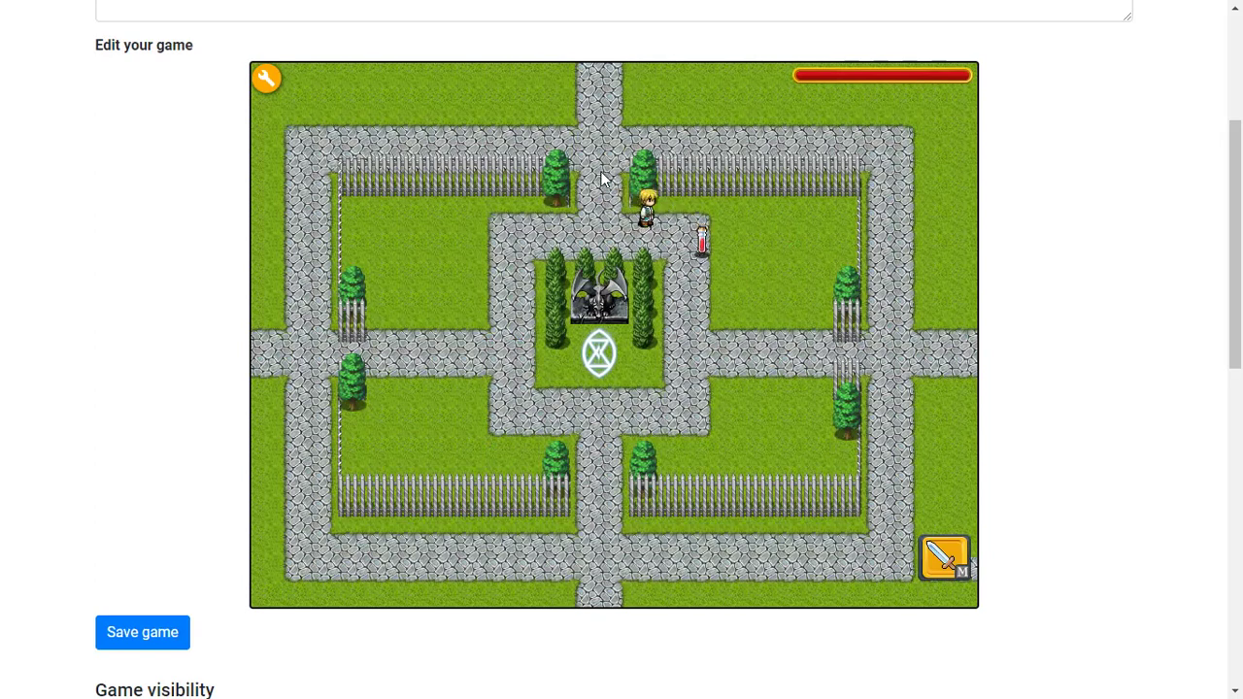
# Return to edit mode and delete the invisible pedestal at the tree.
pyautogui.click(270, 78)
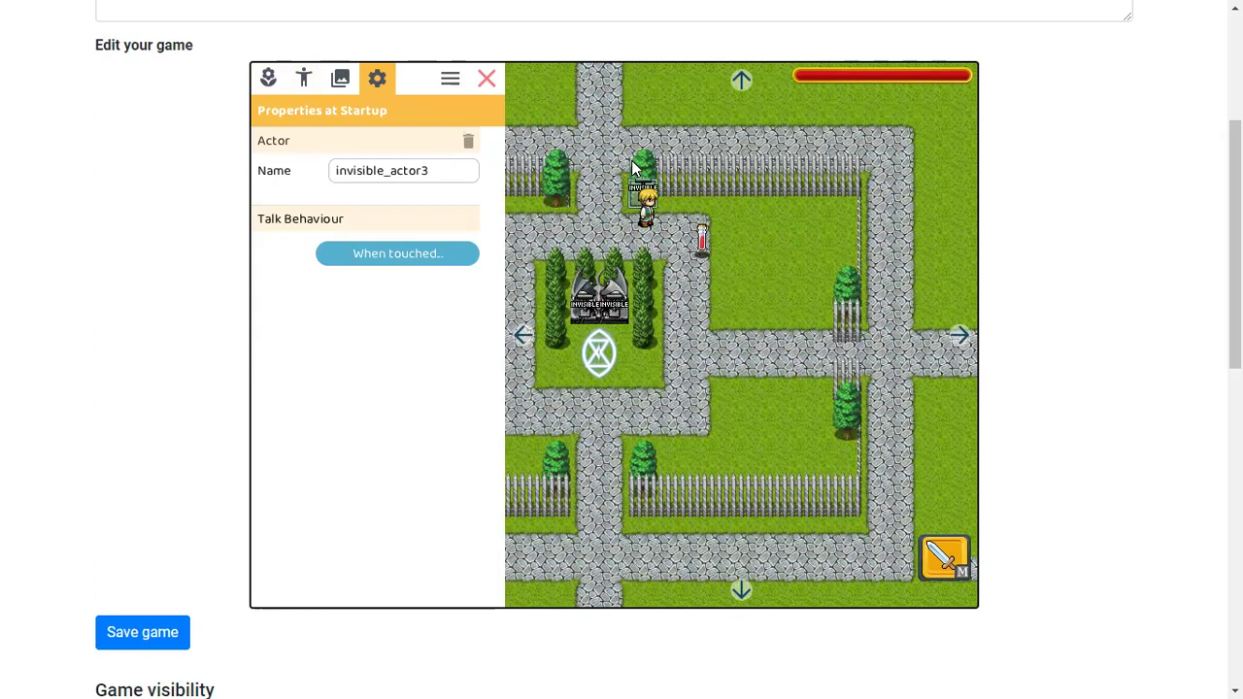
pyautogui.click(468, 140)
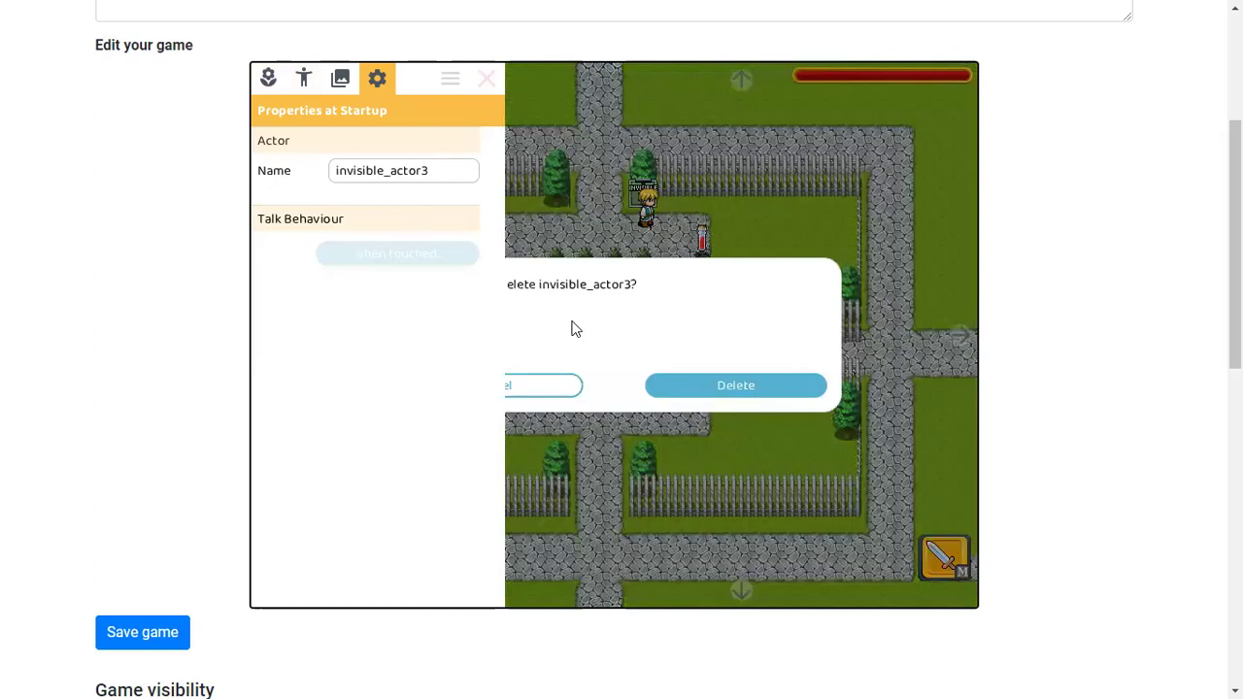
pyautogui.click(727, 393)
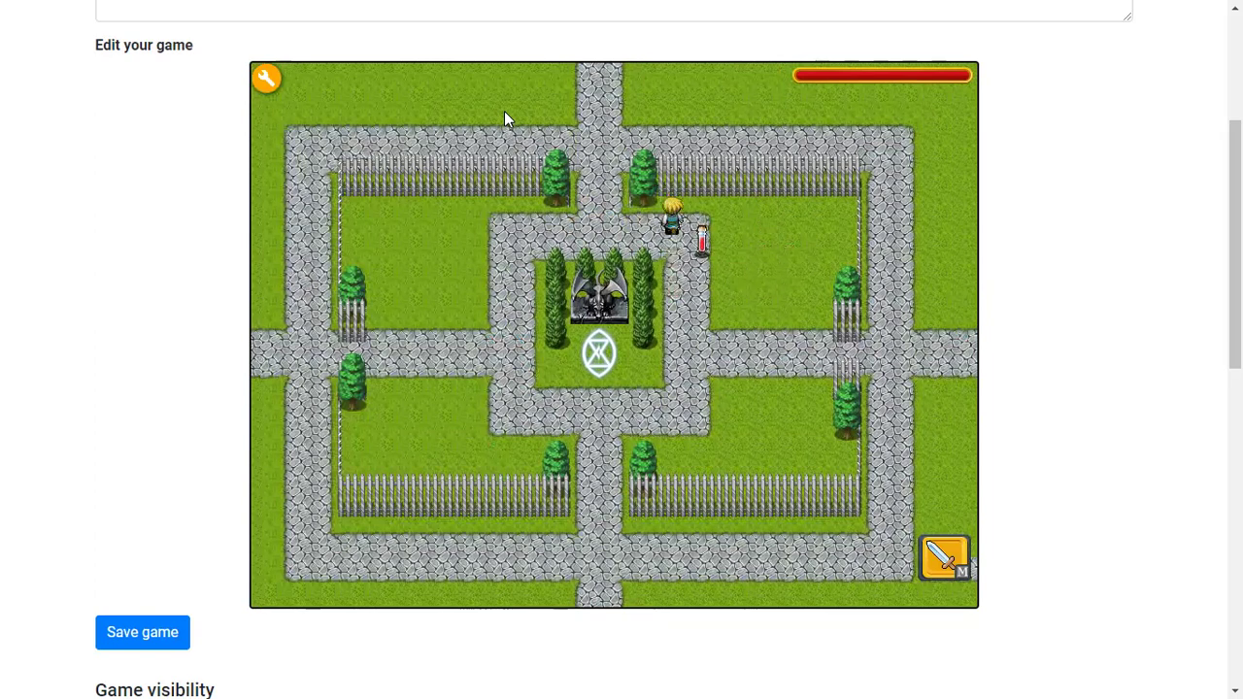
# Walk the hero south along the stone path beside the statue in play mode.
pyautogui.press('Down')
pyautogui.press('Right')
pyautogui.press('Down')
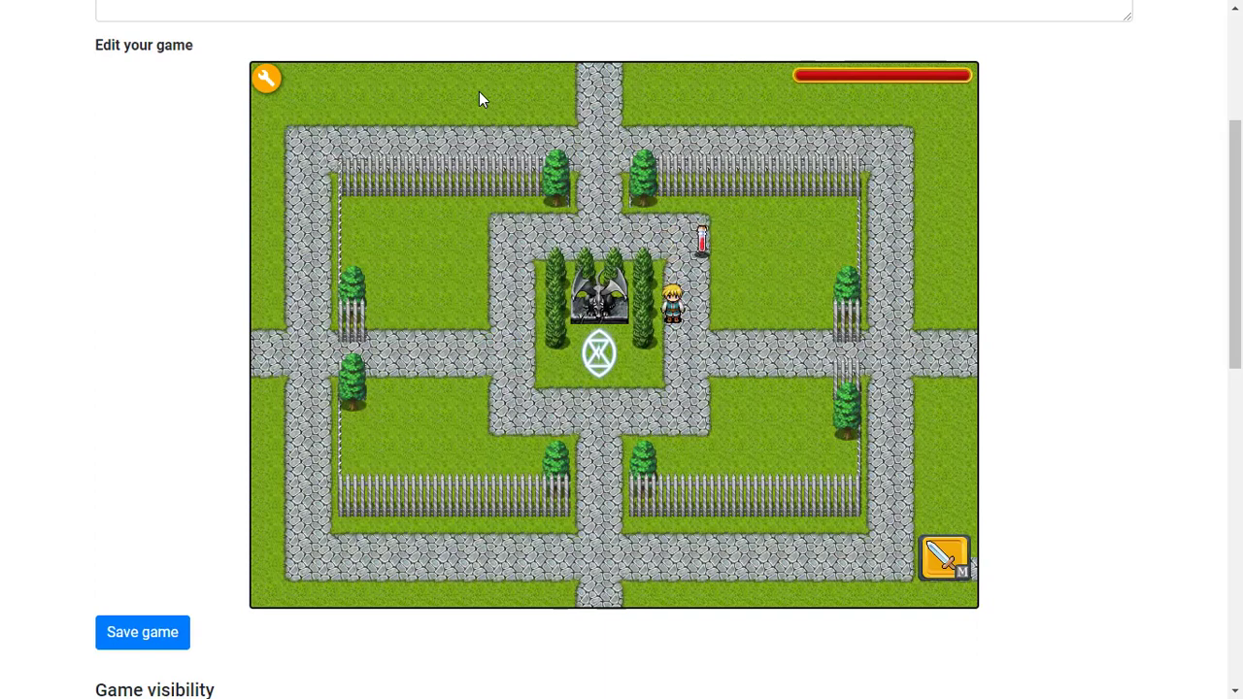
# Return to edit mode and browse the humanoids, elves, and monsters & animals categories of the character library.
pyautogui.click(268, 81)
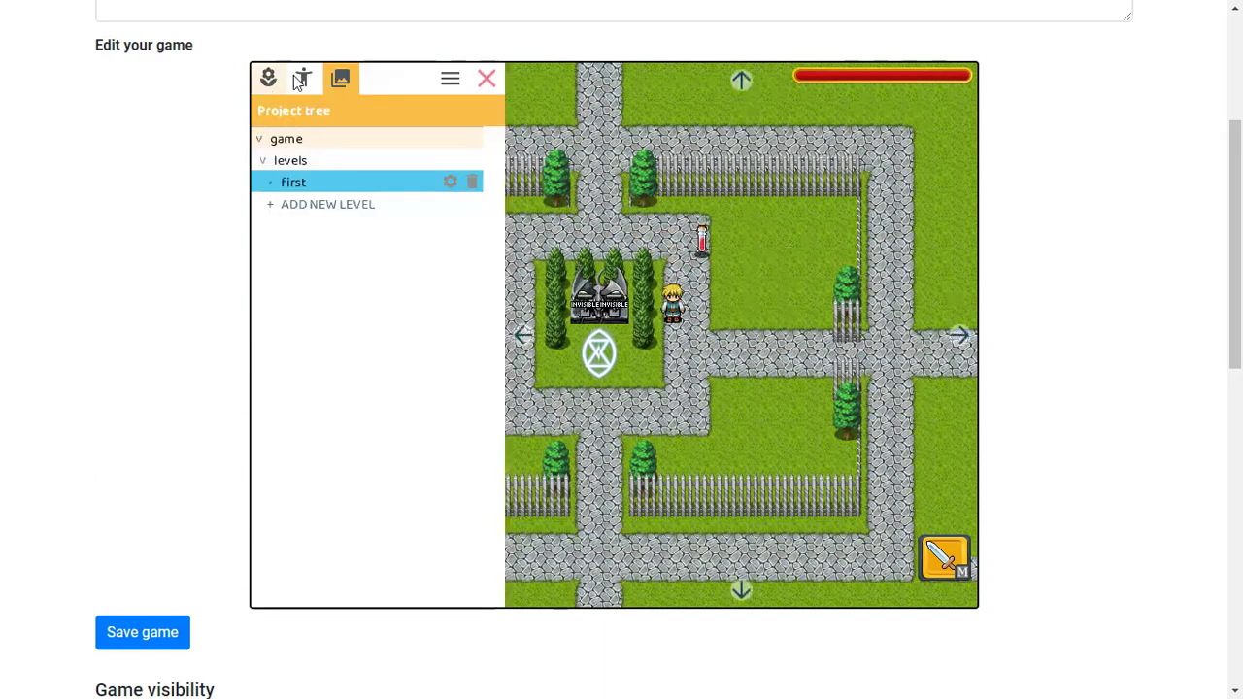
pyautogui.click(303, 81)
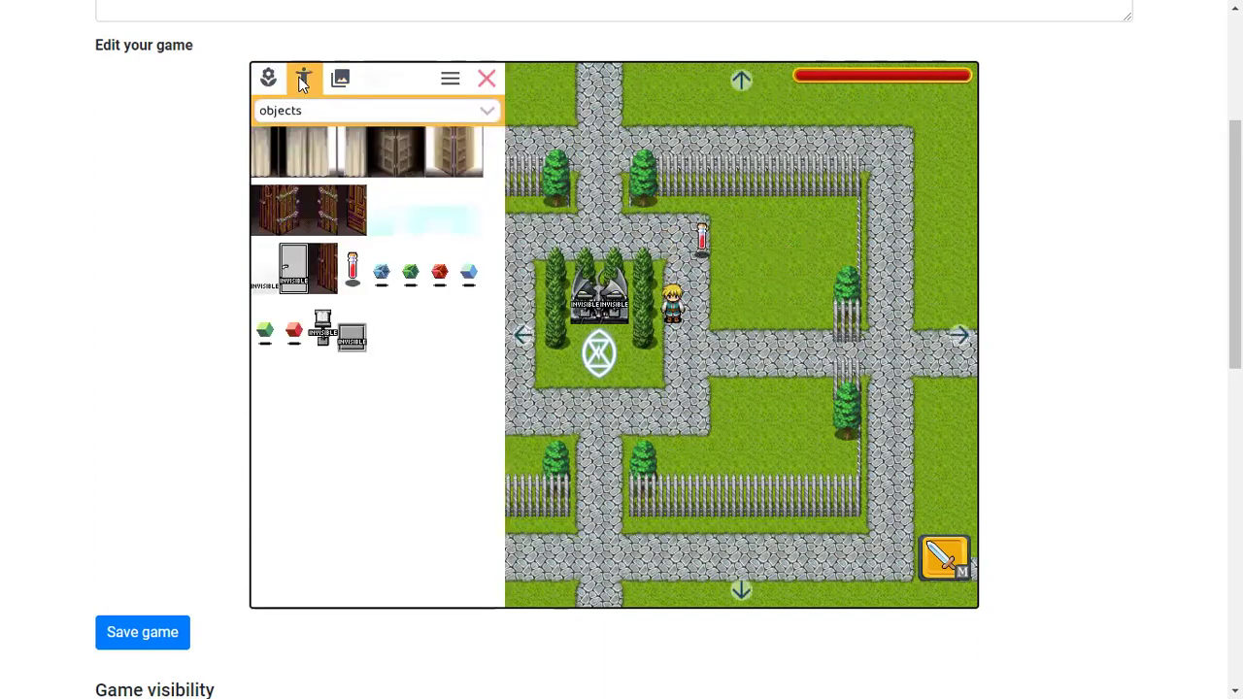
pyautogui.click(354, 110)
pyautogui.click(332, 179)
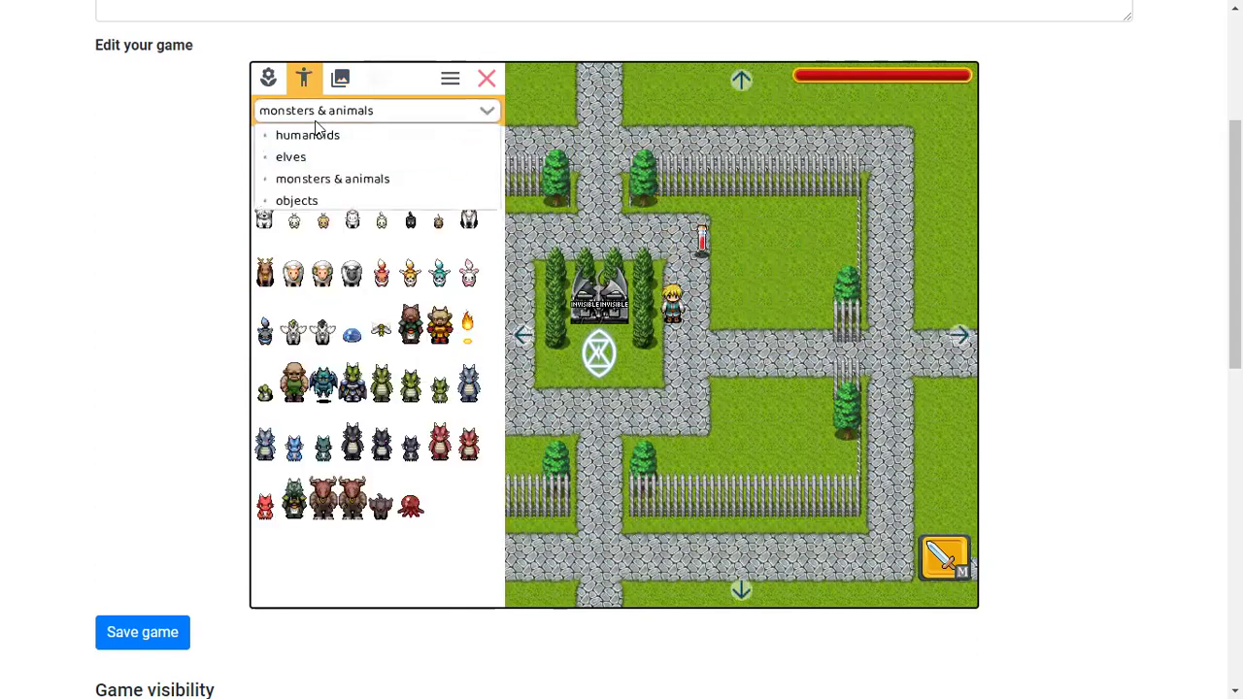
pyautogui.click(304, 137)
pyautogui.click(304, 113)
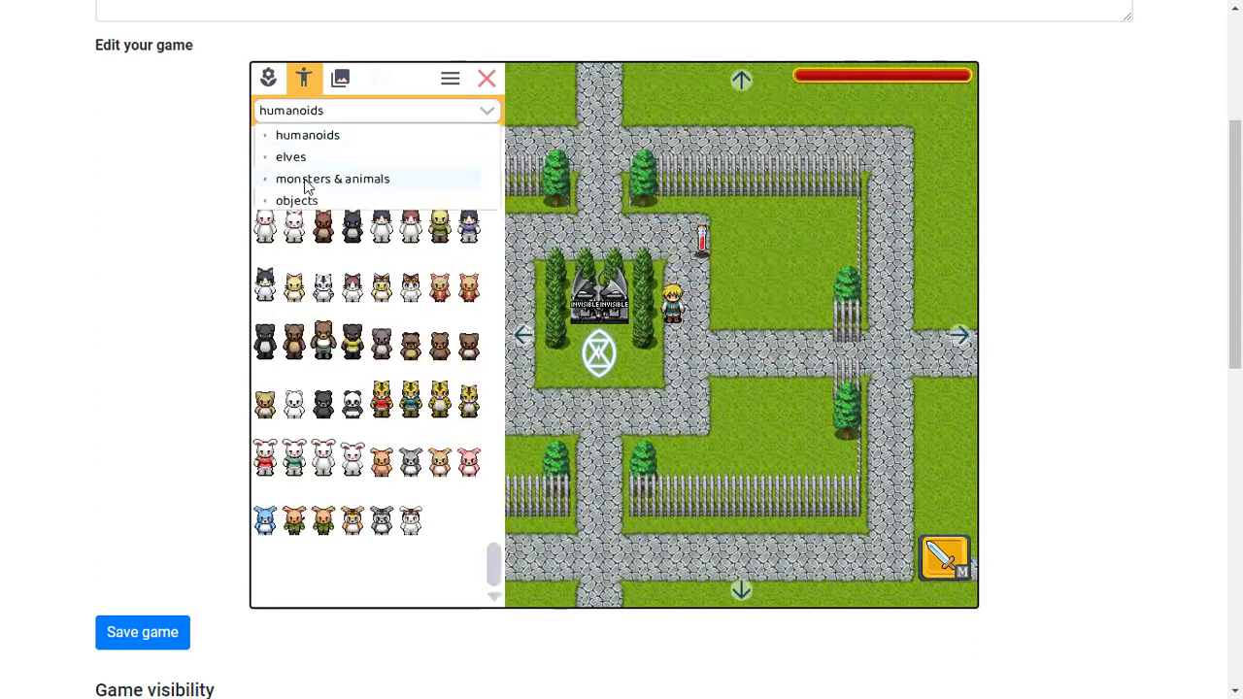
pyautogui.click(306, 160)
pyautogui.click(306, 111)
pyautogui.click(315, 178)
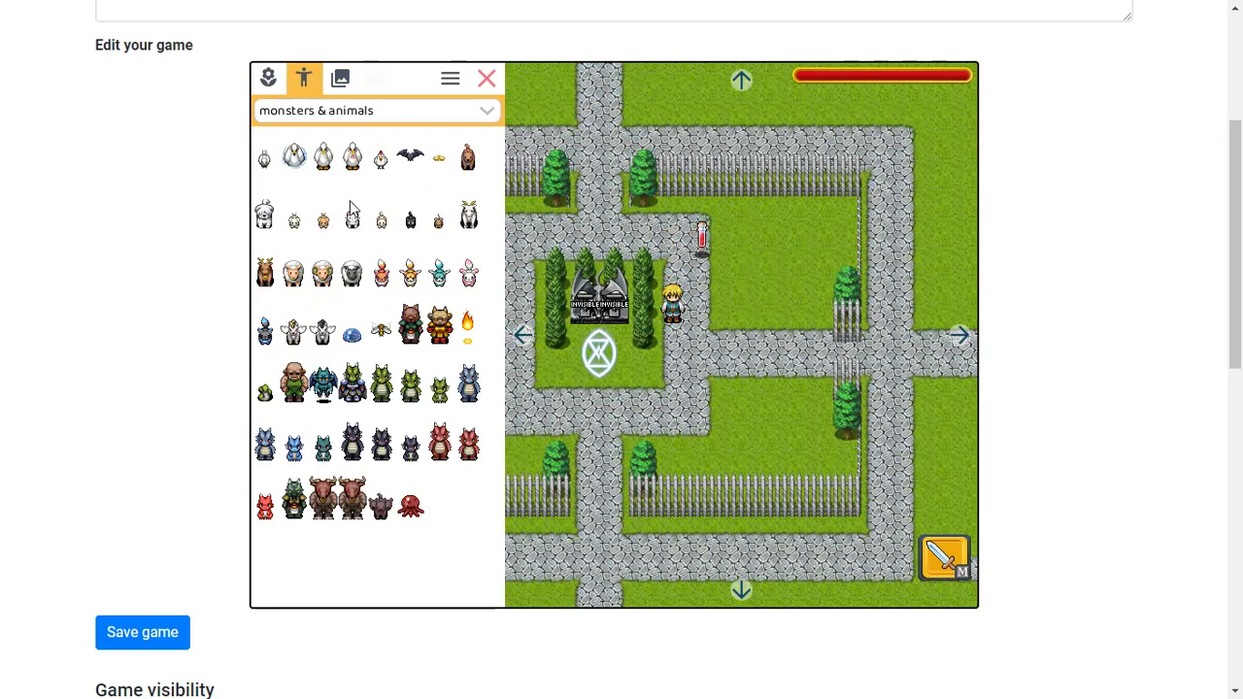
# Place a white chicken, a horned monster and an old bearded man on the fenced grass northeast of the statue.
pyautogui.click(381, 158)
pyautogui.click(753, 252)
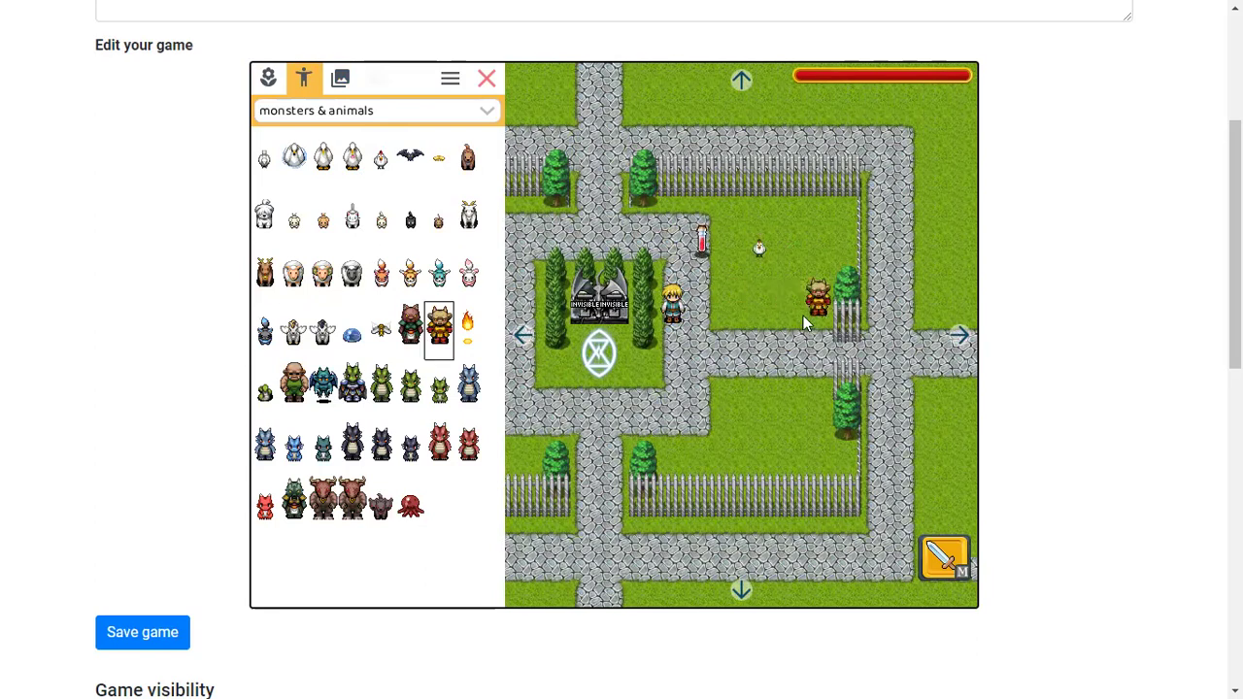
pyautogui.click(321, 110)
pyautogui.click(307, 136)
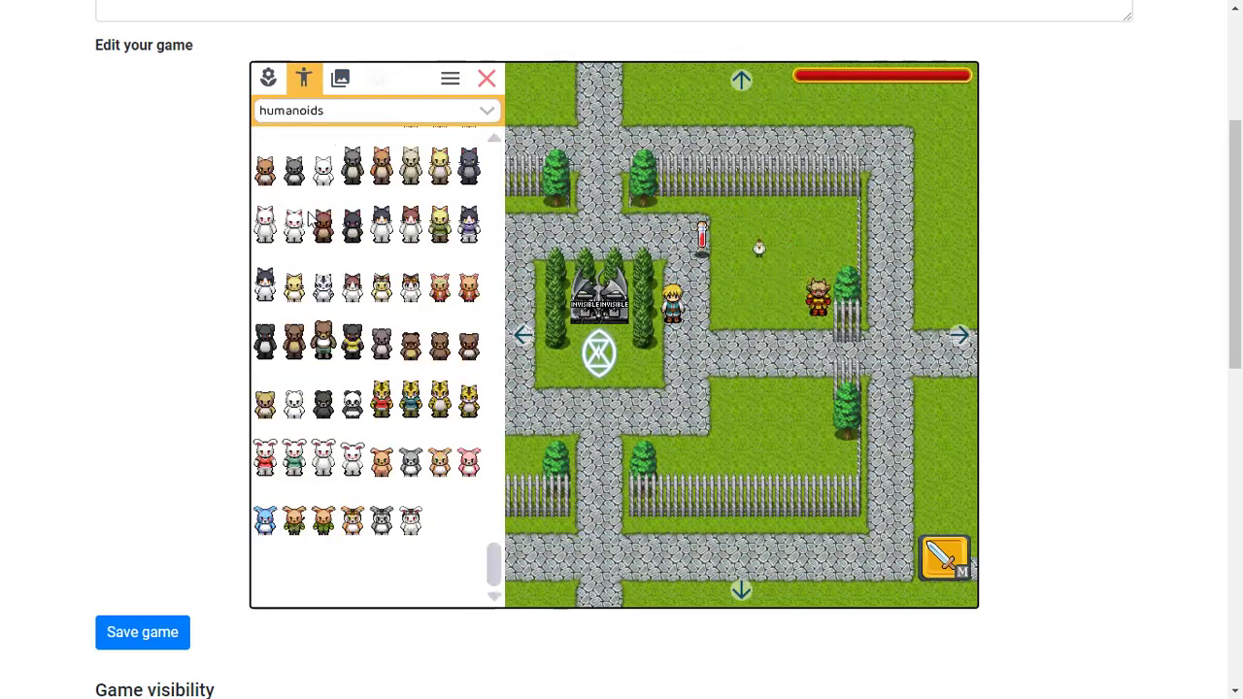
pyautogui.scroll(10, 353, 272)
pyautogui.click(265, 170)
pyautogui.click(766, 303)
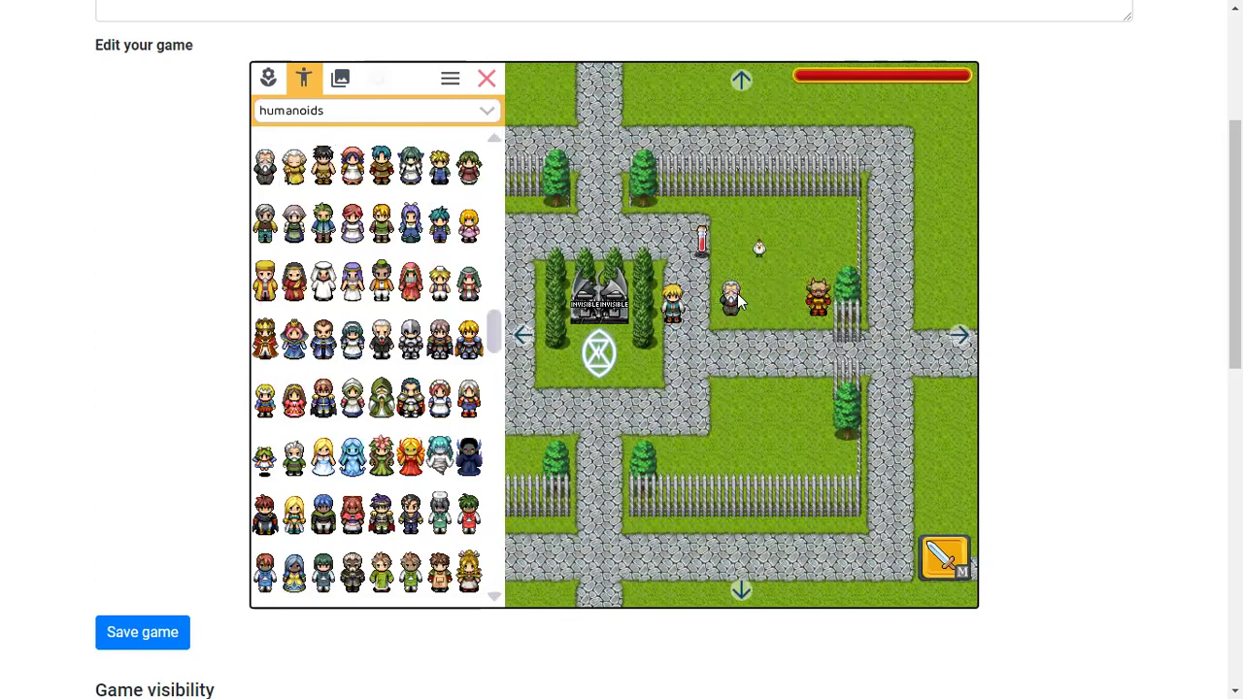
# Examine the old man's default touch actions and close them without changes.
pyautogui.click(730, 306)
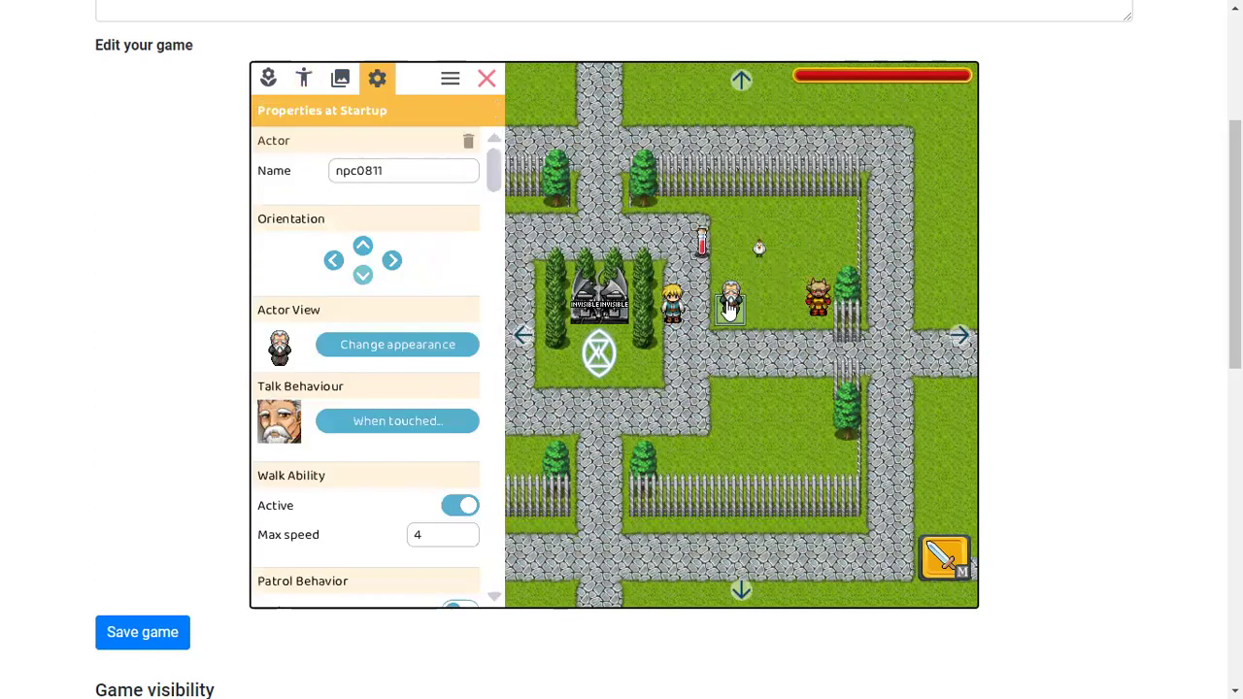
pyautogui.click(381, 419)
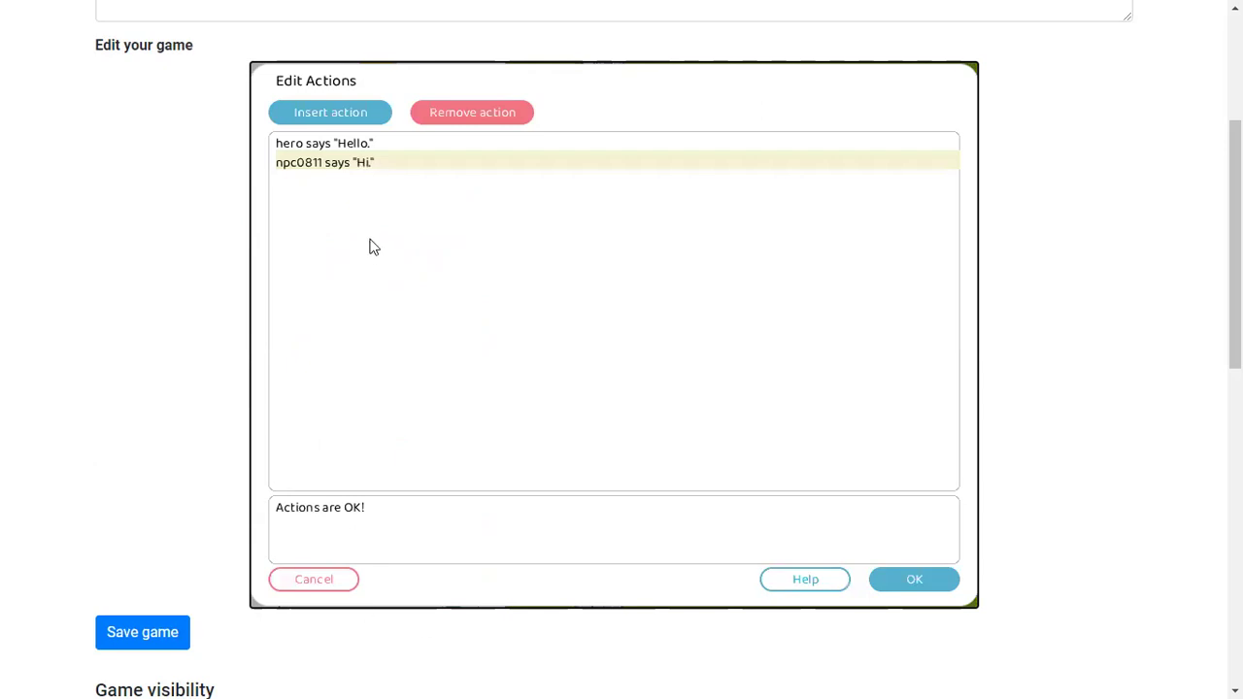
pyautogui.click(317, 582)
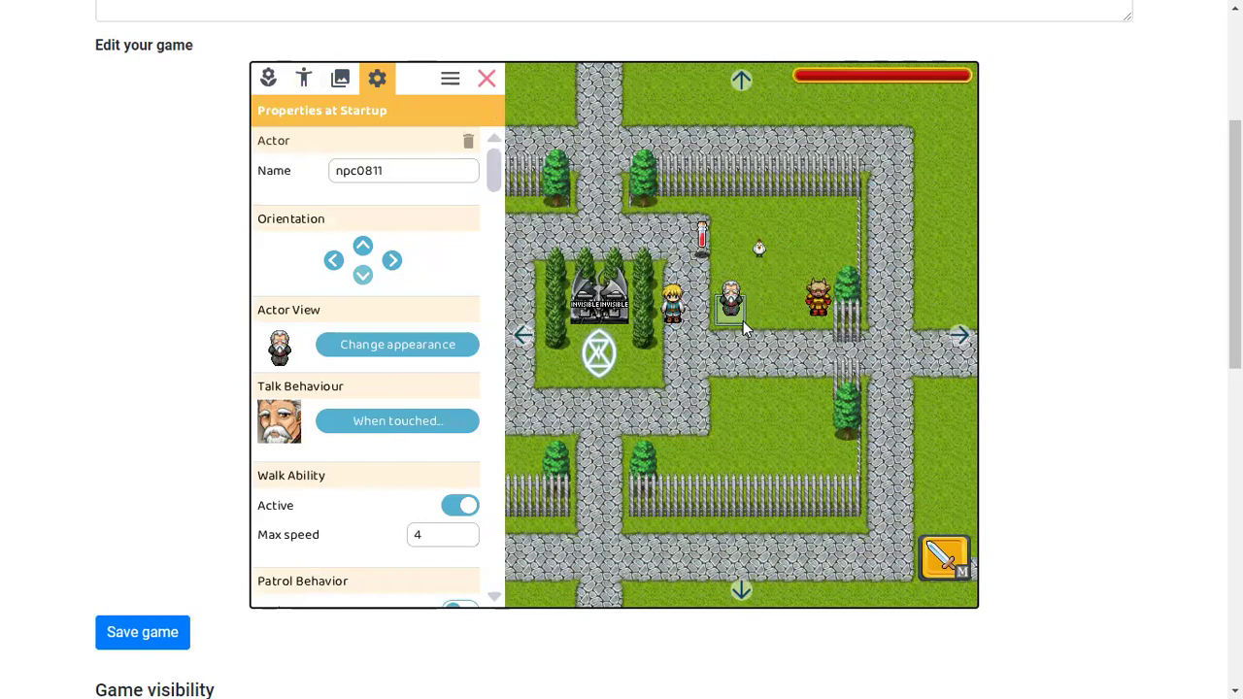
pyautogui.click(385, 420)
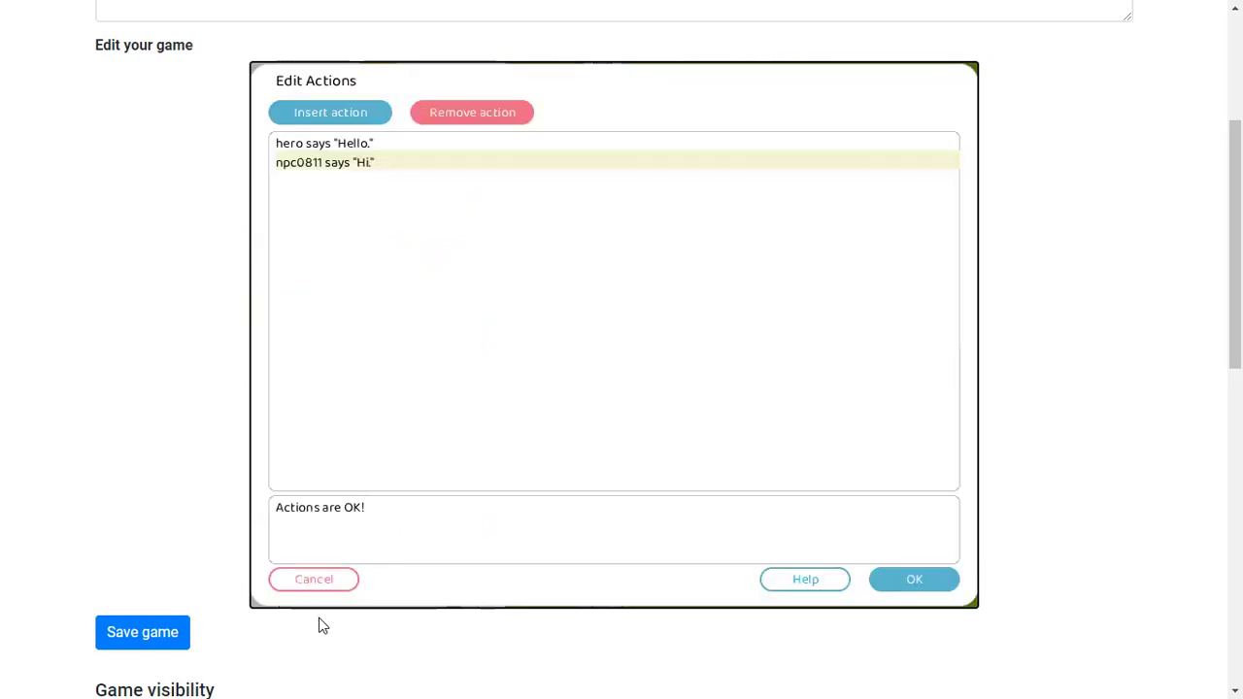
pyautogui.click(306, 583)
pyautogui.click(369, 419)
pyautogui.click(313, 580)
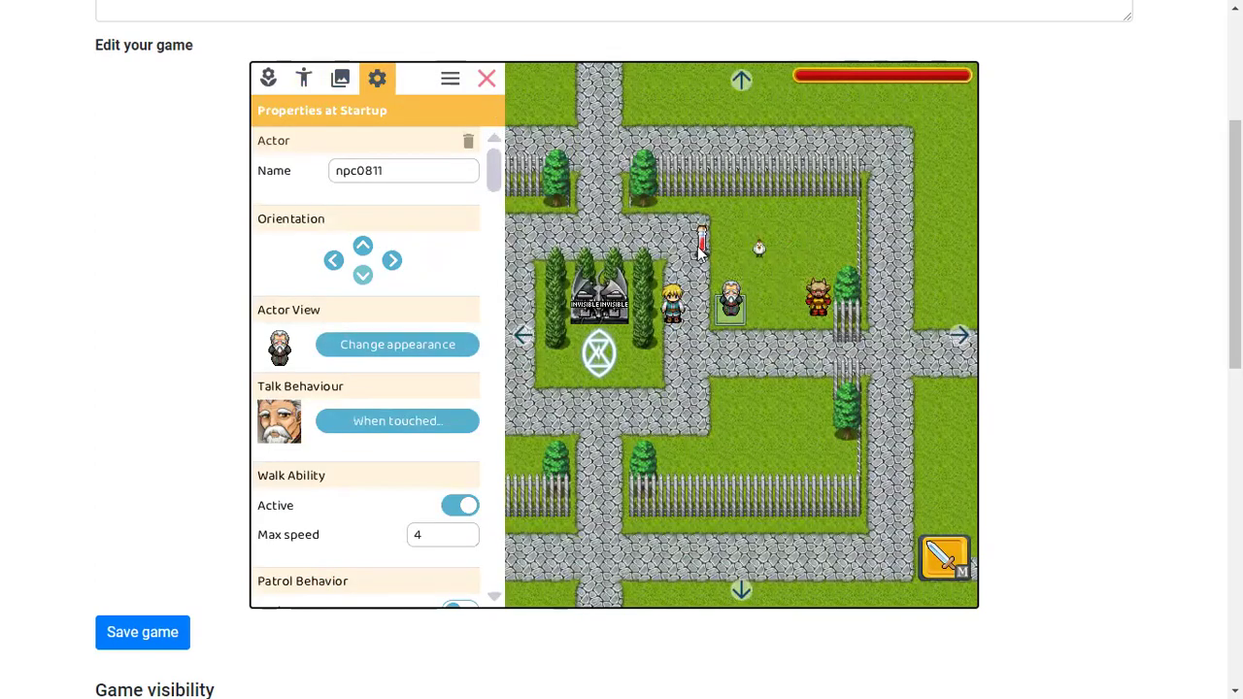
# Compare the properties of the invisible object at the statue with those of the old man and the horned monster.
pyautogui.click(575, 305)
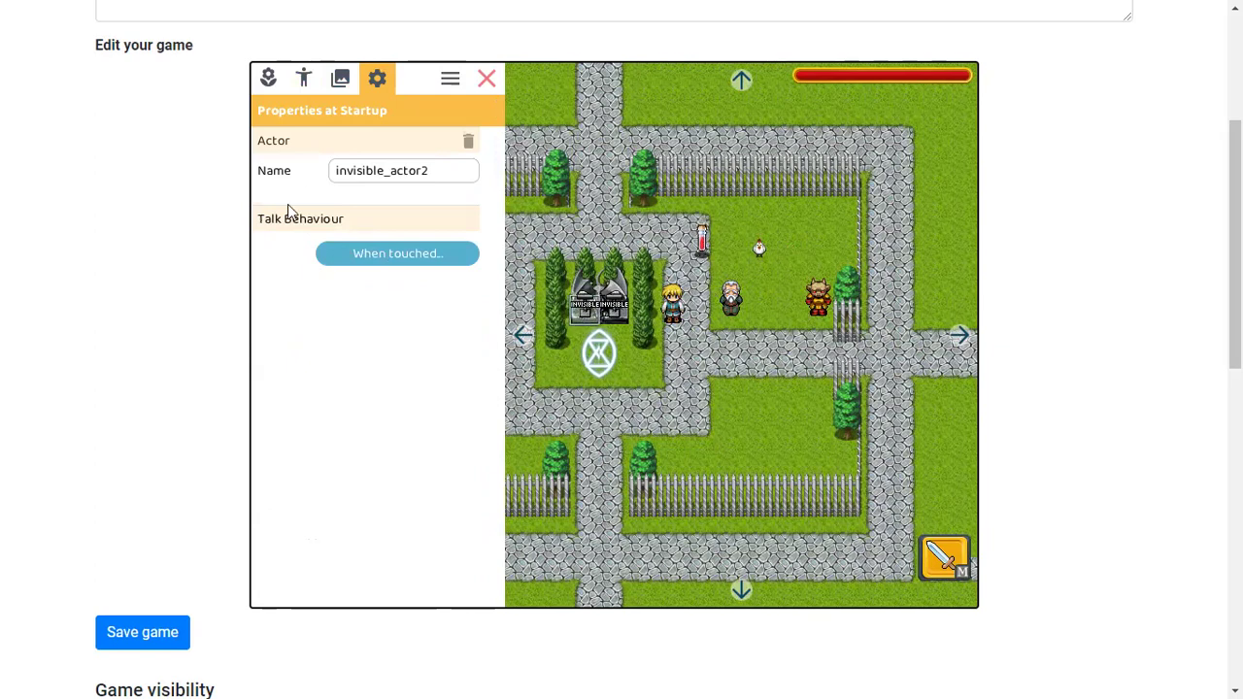
pyautogui.click(730, 300)
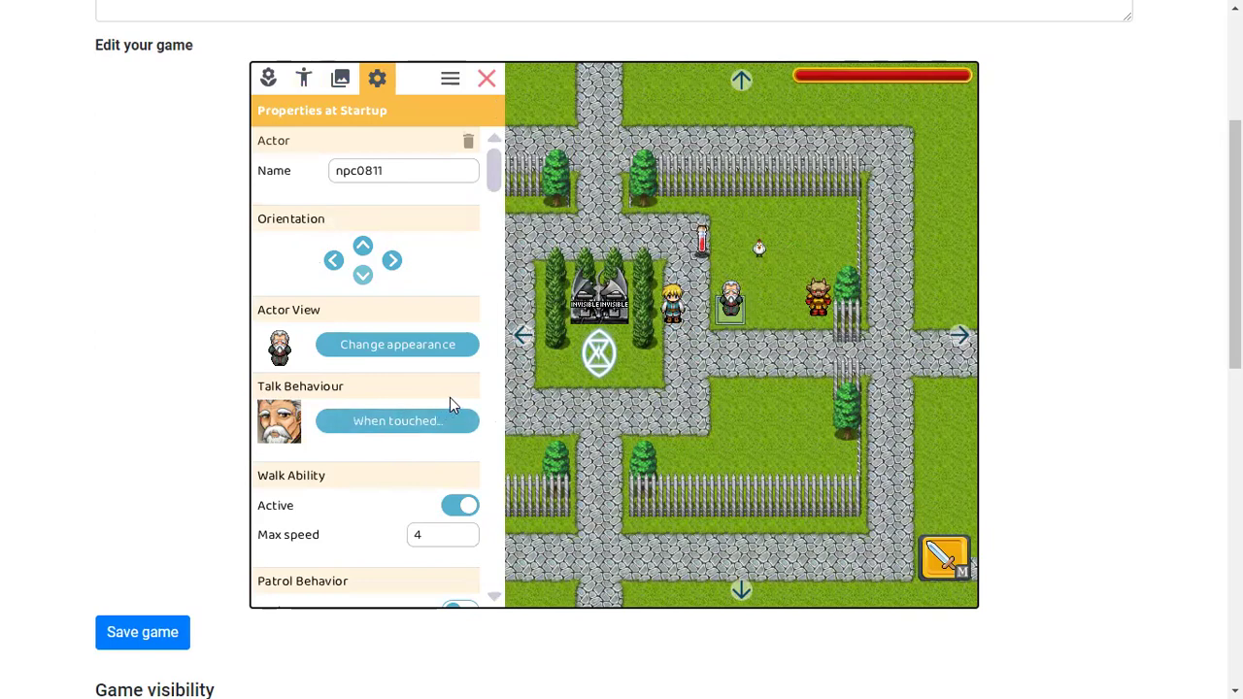
pyautogui.click(820, 299)
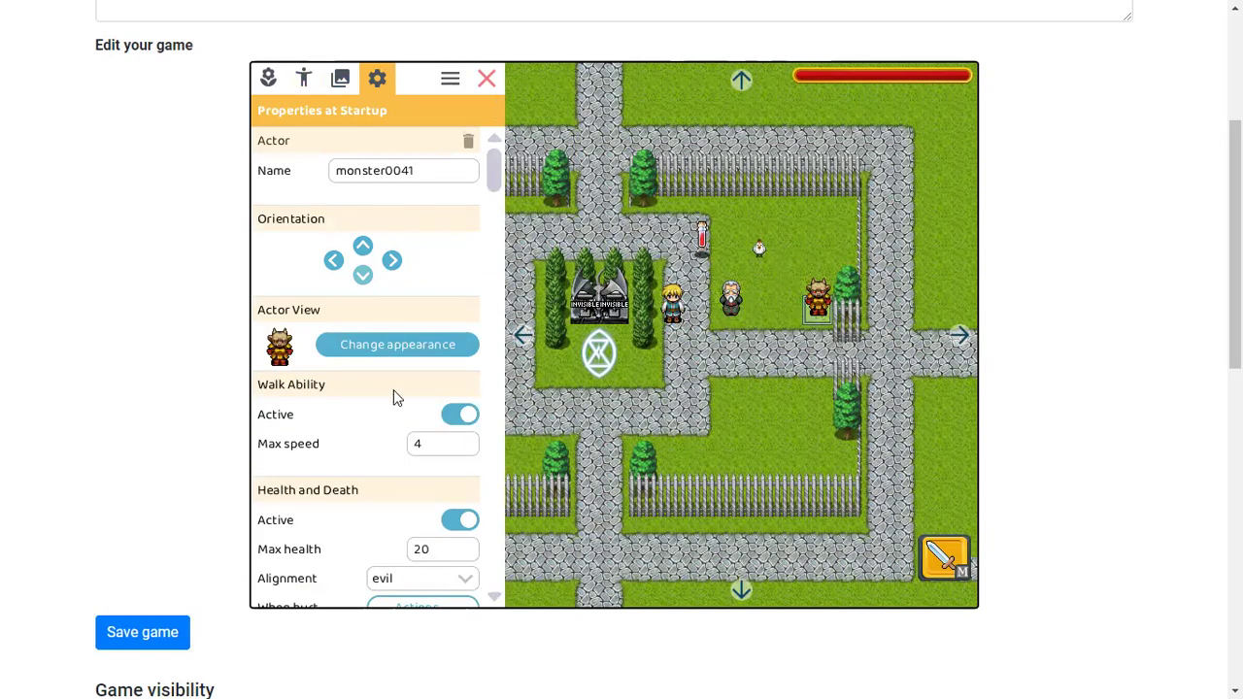
pyautogui.scroll(-3, 393, 389)
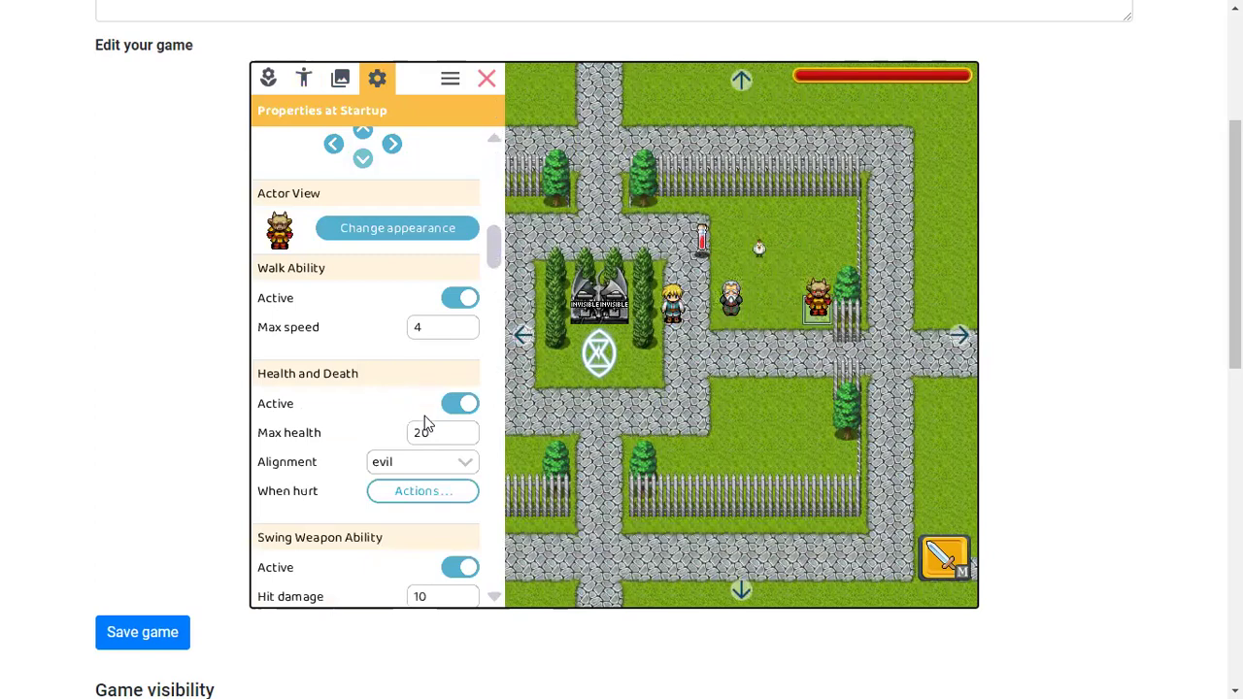
pyautogui.click(730, 308)
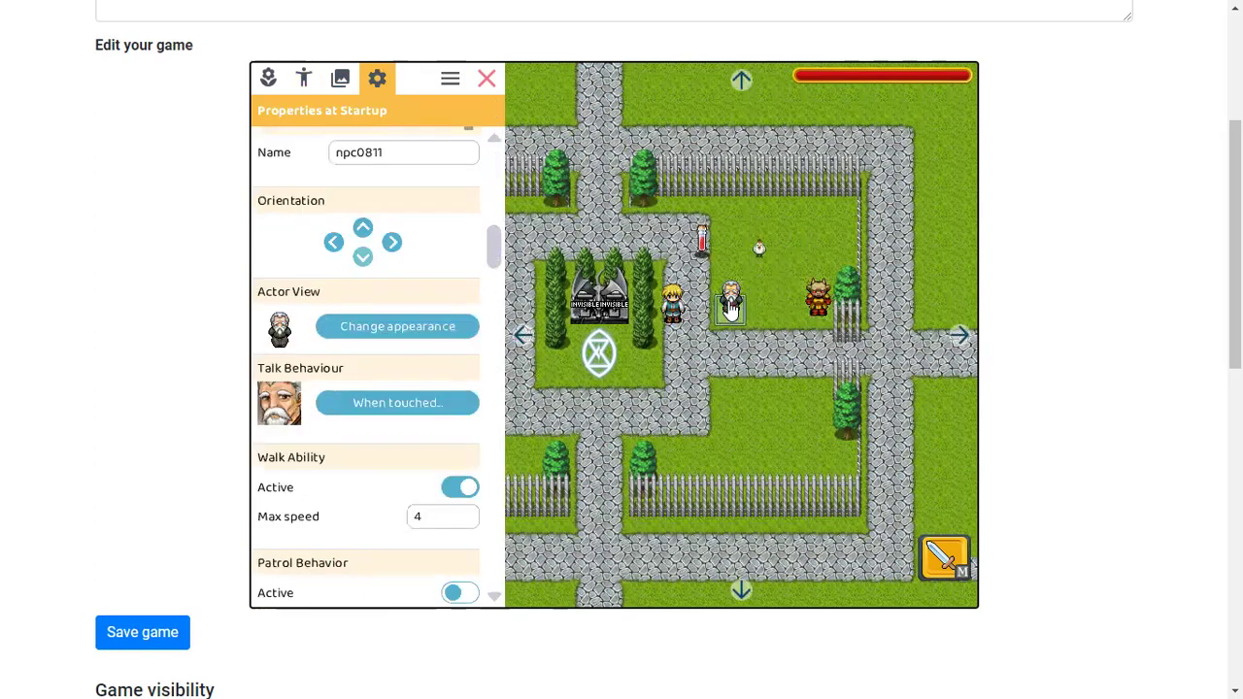
pyautogui.scroll(-2, 340, 399)
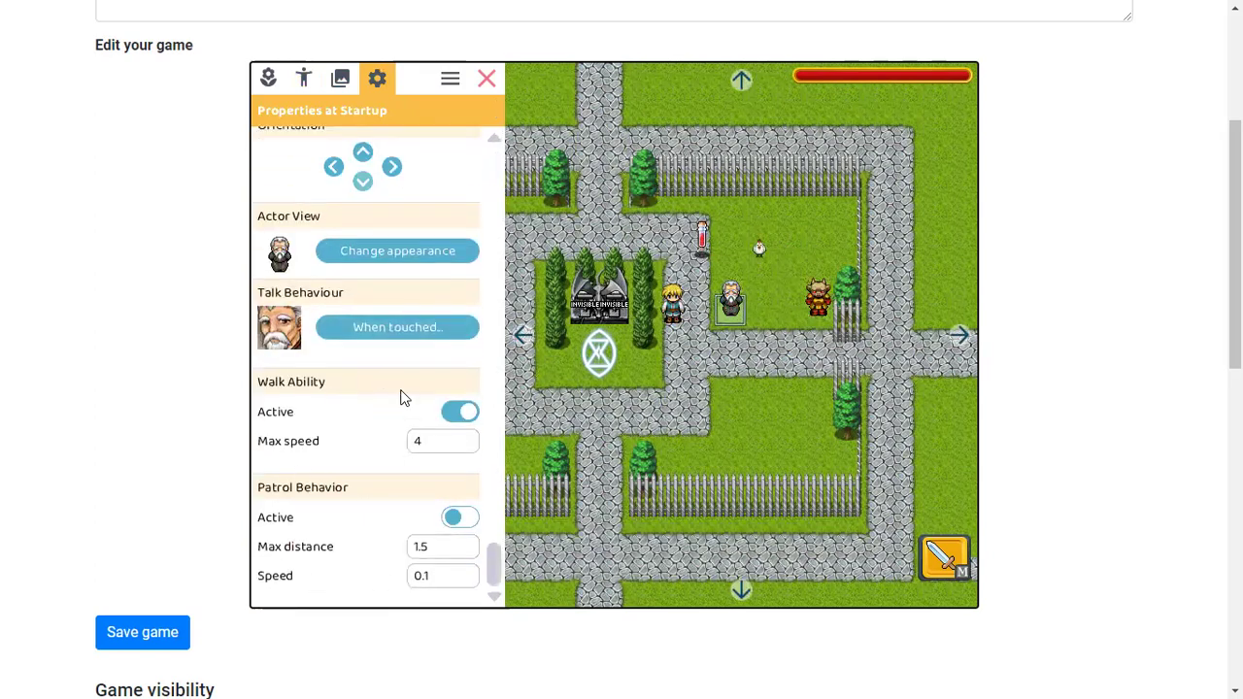
# Examine the horned monster's attack, patrol, move-to-enemy, weapon and health settings.
pyautogui.click(804, 306)
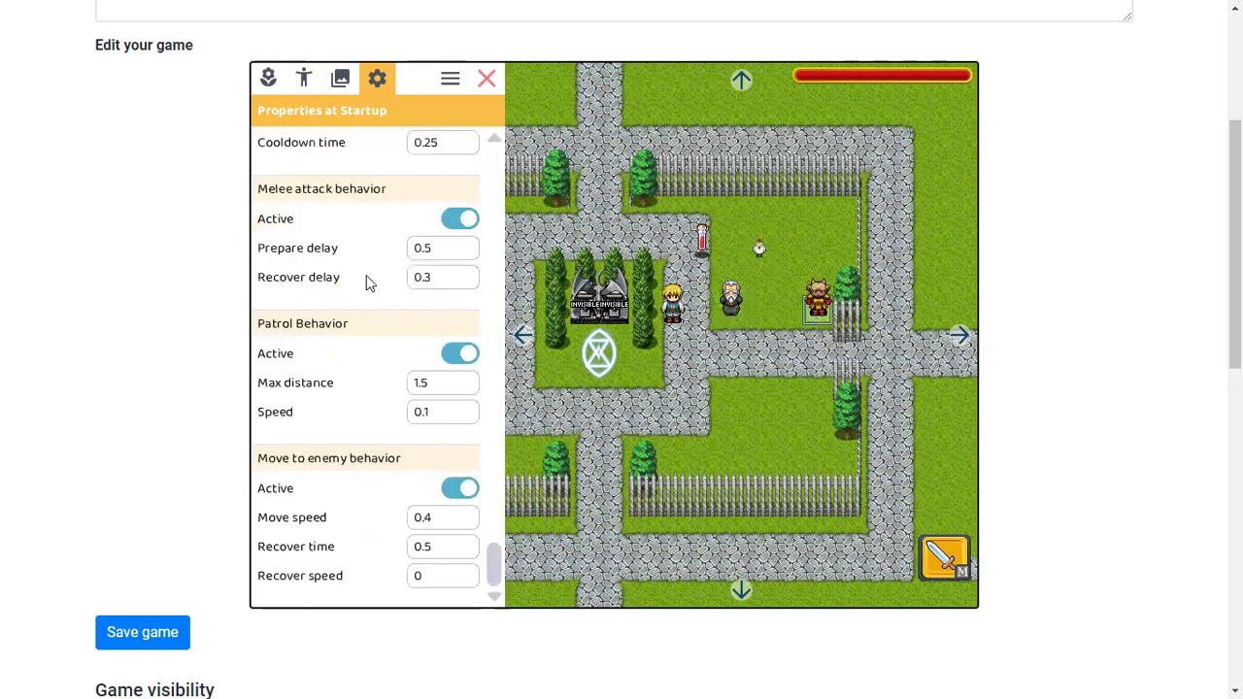
pyautogui.scroll(3, 402, 416)
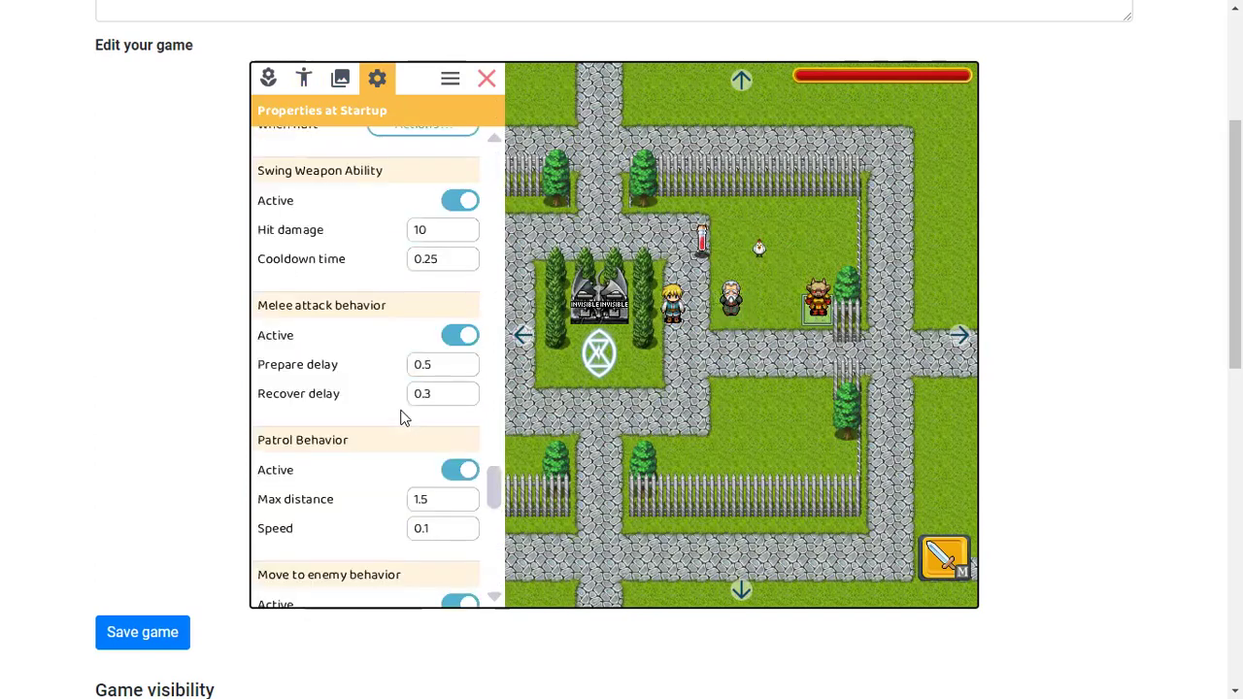
pyautogui.scroll(3, 418, 446)
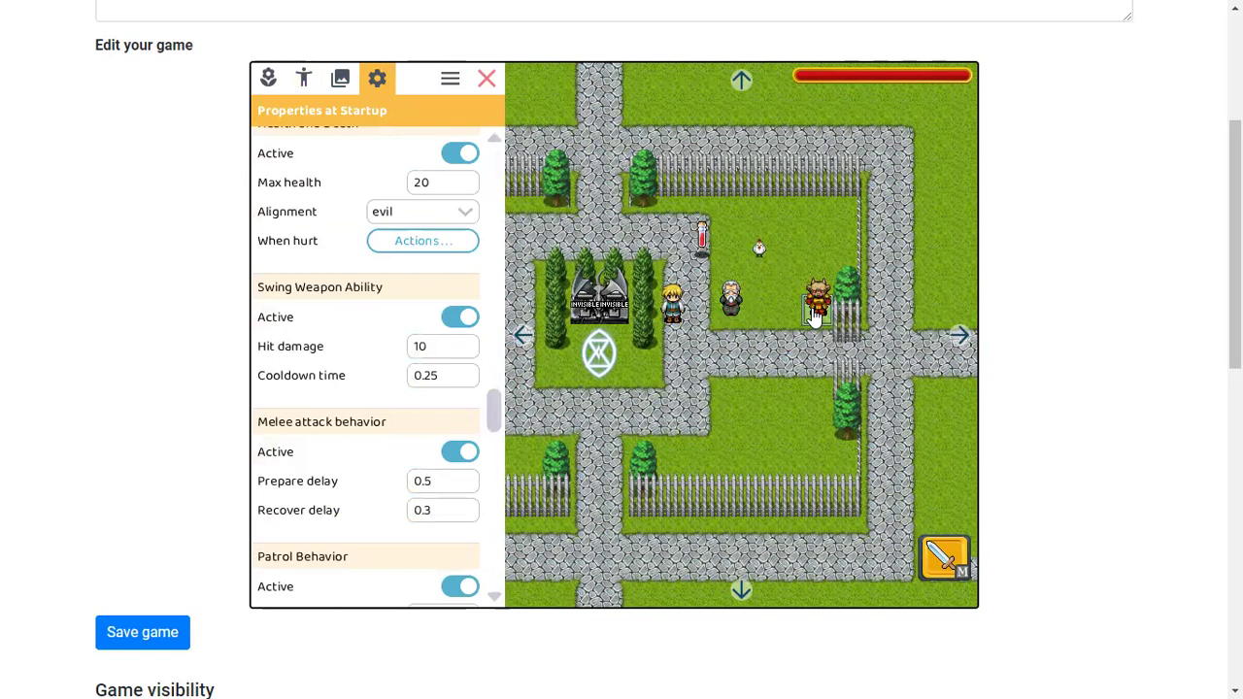
pyautogui.scroll(3, 305, 325)
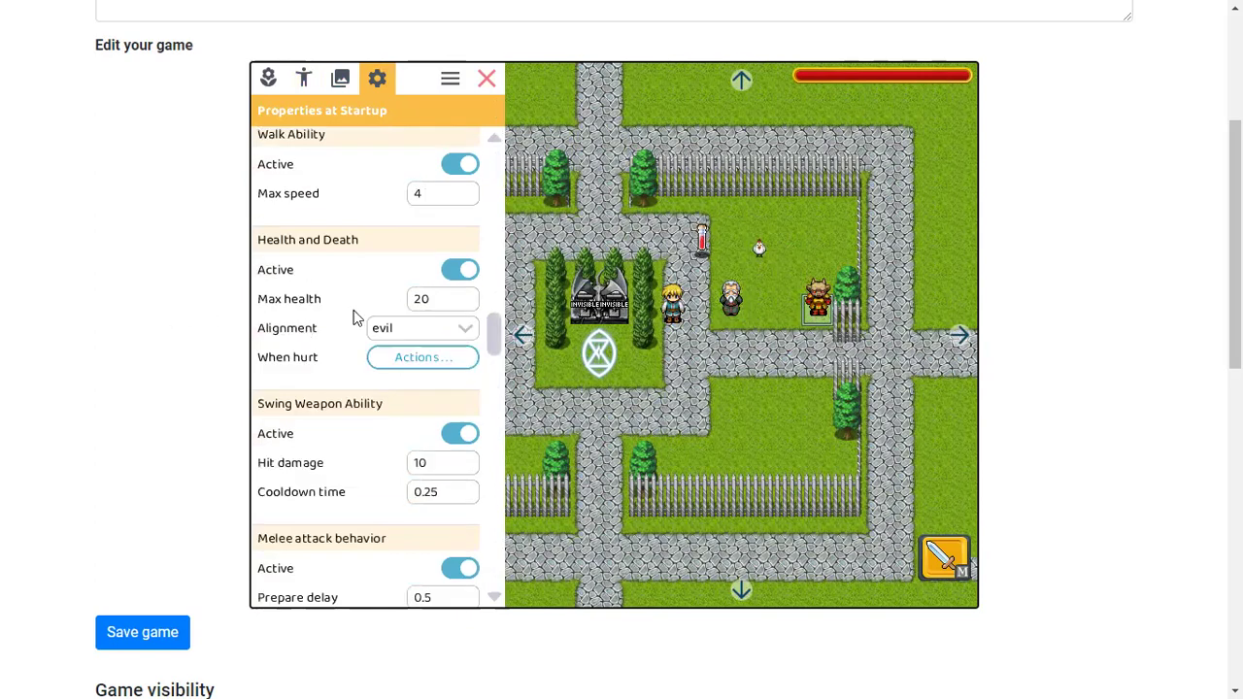
pyautogui.scroll(3, 354, 315)
pyautogui.scroll(3, 353, 317)
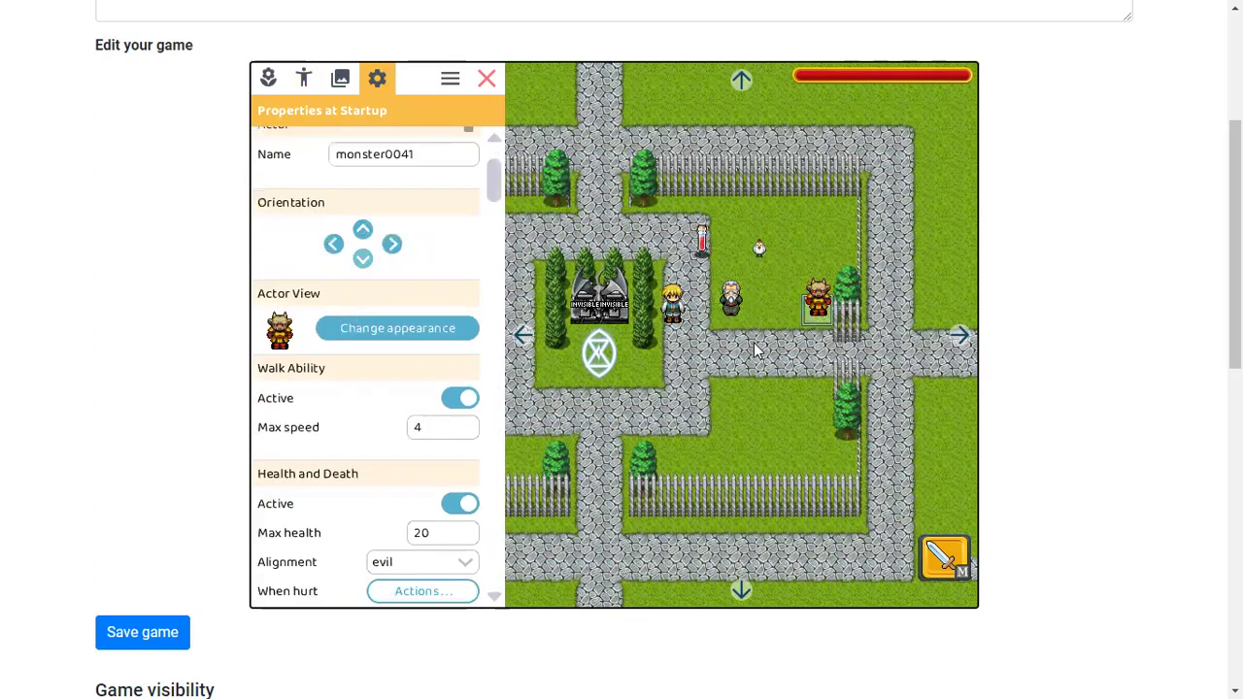
pyautogui.scroll(1, 372, 363)
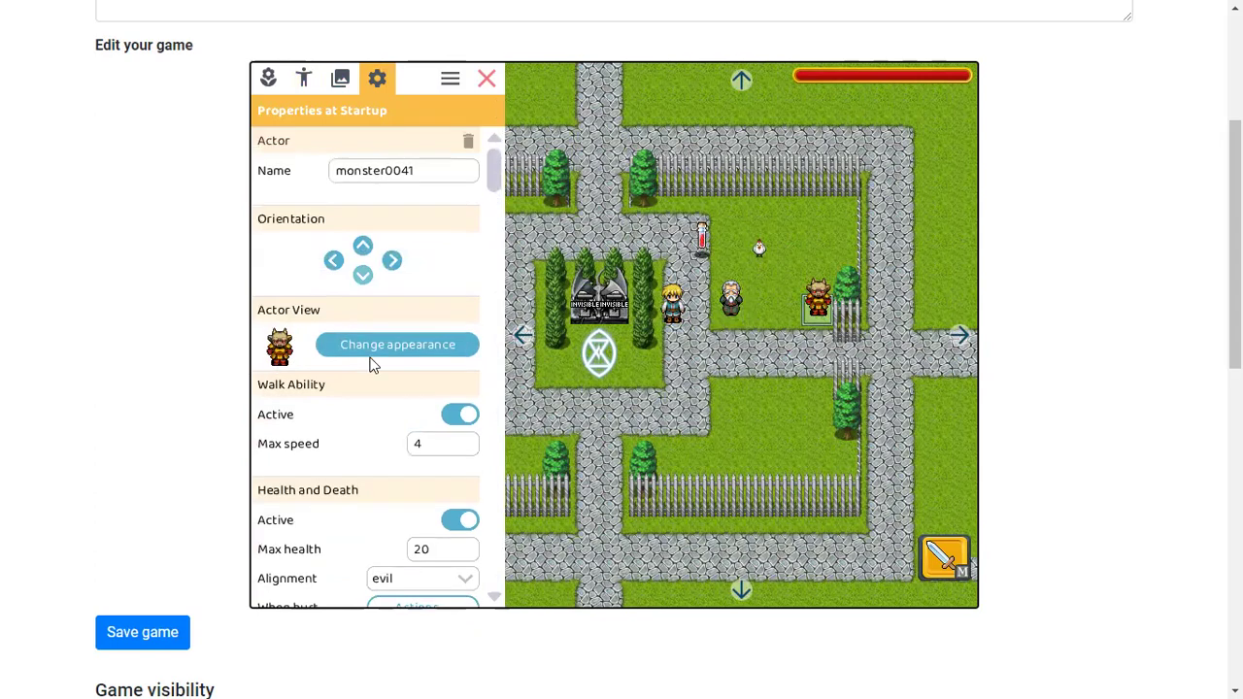
# Check the startup properties of the old man, the monster and the chicken, including the chicken's patrol behavior.
pyautogui.click(726, 303)
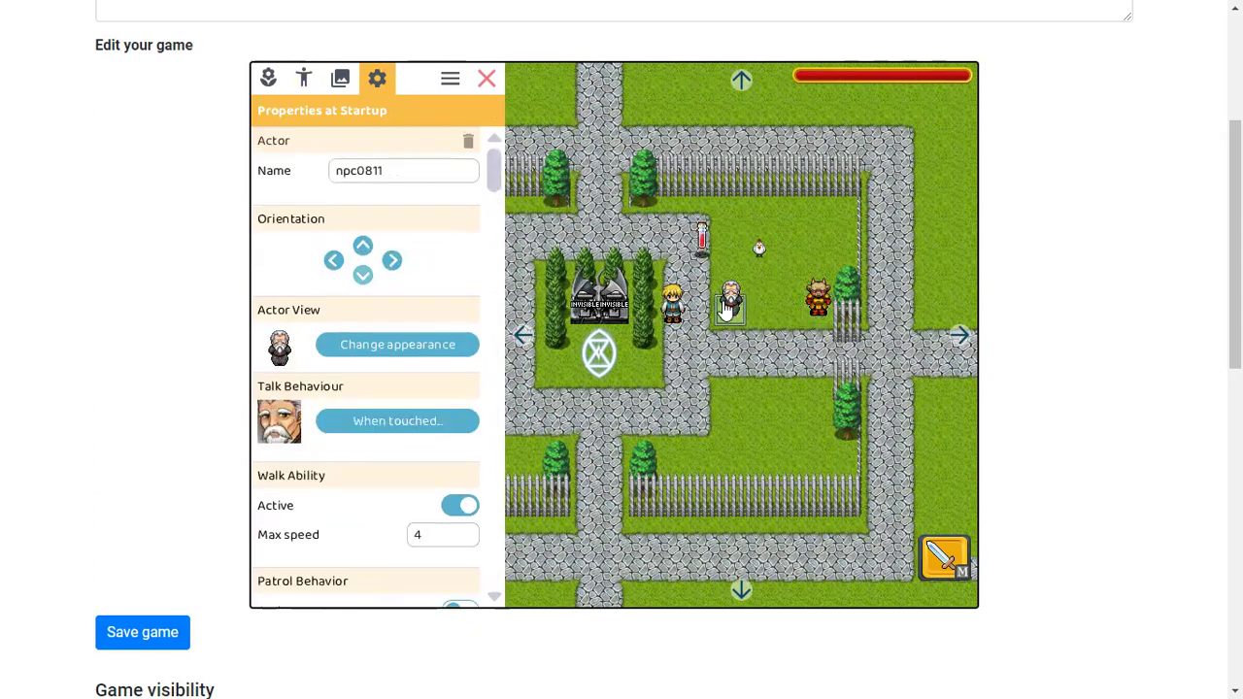
pyautogui.click(820, 313)
pyautogui.click(758, 251)
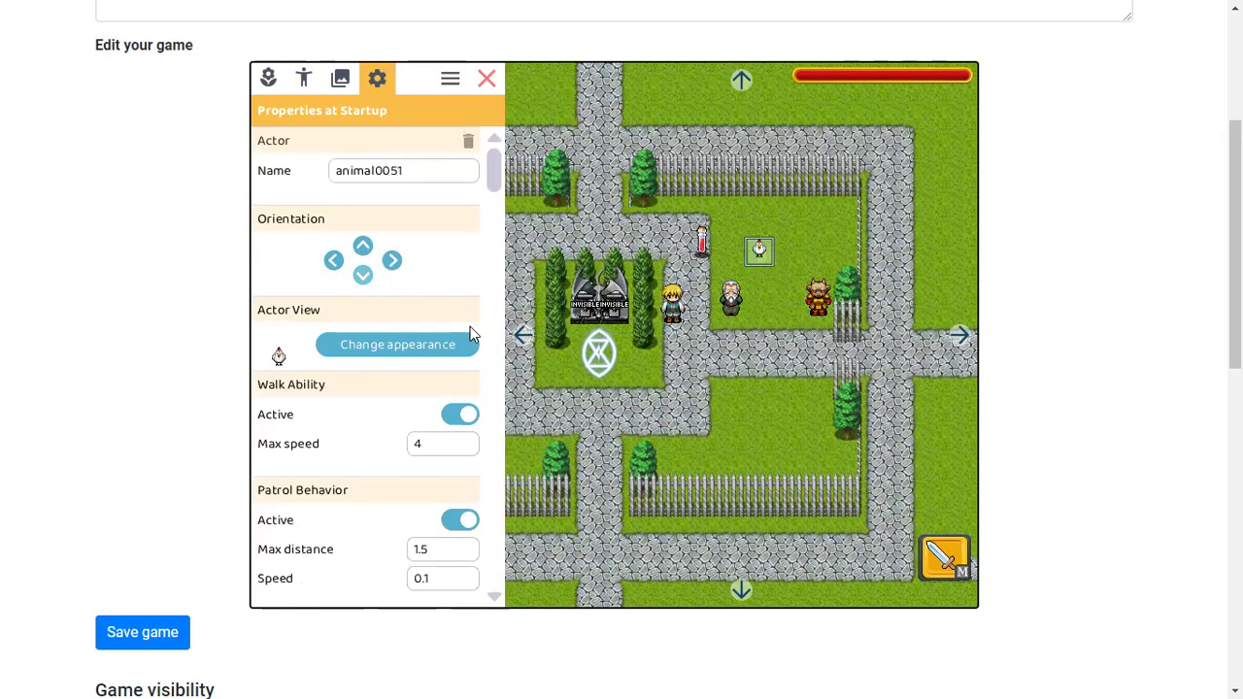
pyautogui.scroll(-1, 417, 335)
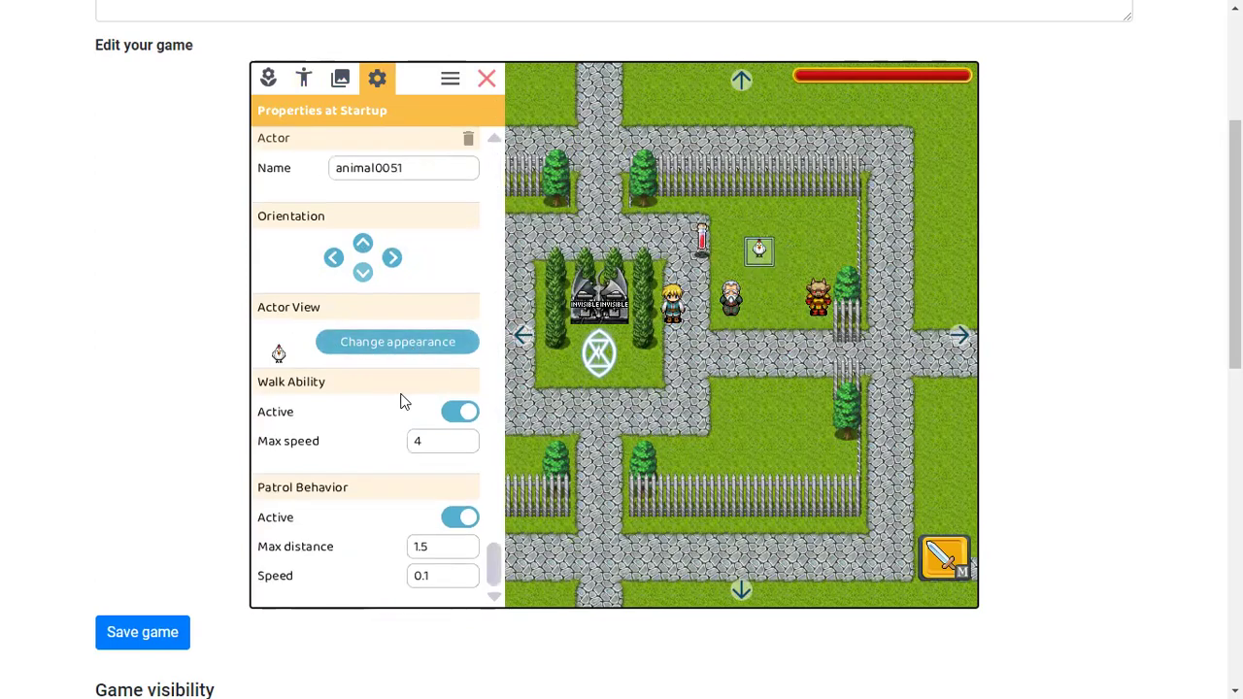
# Change the horned monster's appearance to the white chicken and review its health and combat settings.
pyautogui.click(817, 303)
pyautogui.scroll(8, 424, 238)
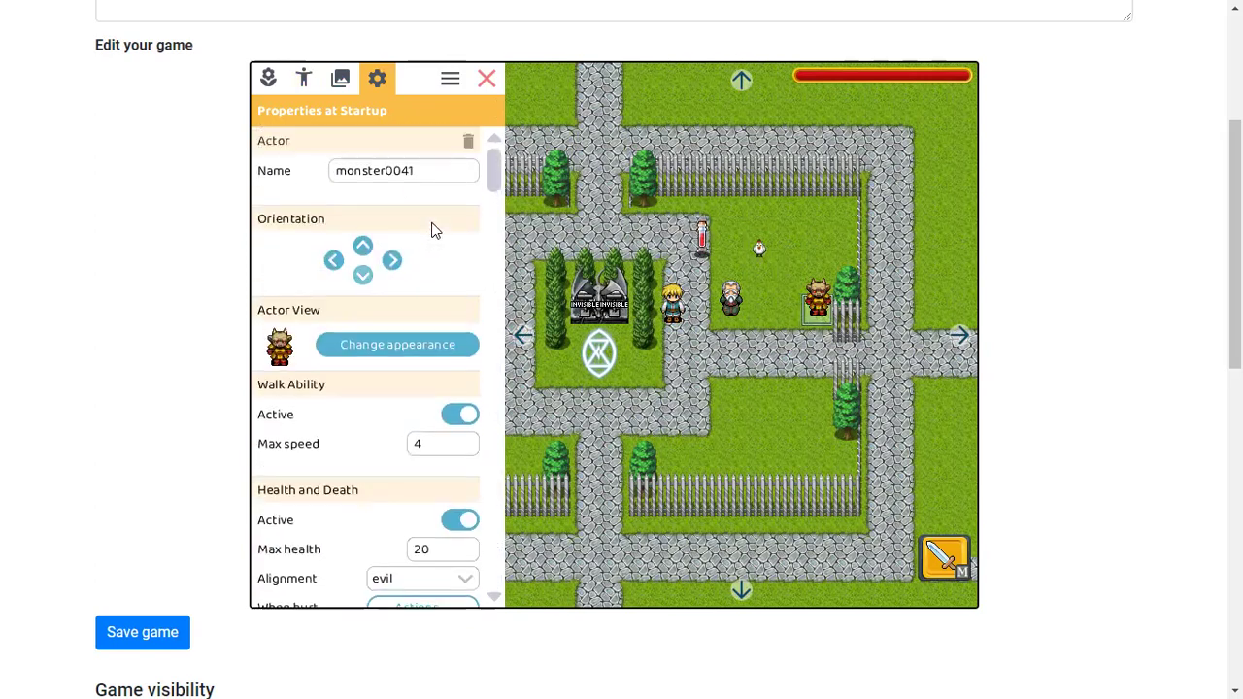
pyautogui.click(418, 339)
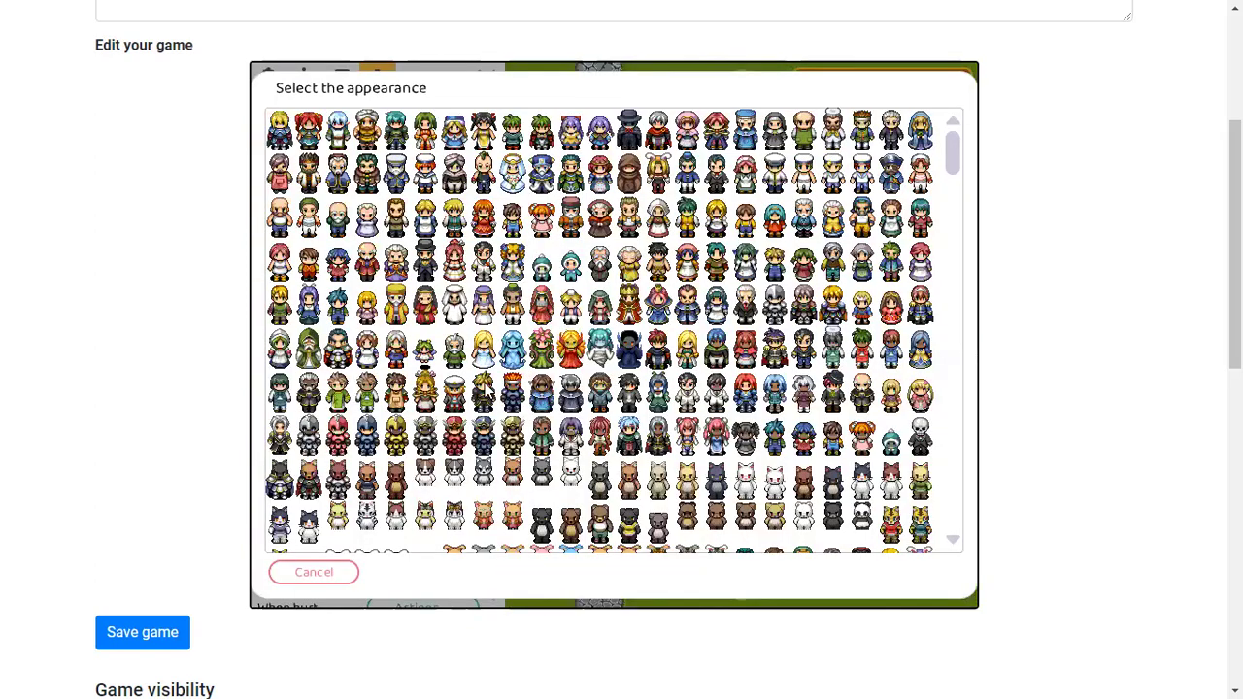
pyautogui.scroll(-3, 483, 437)
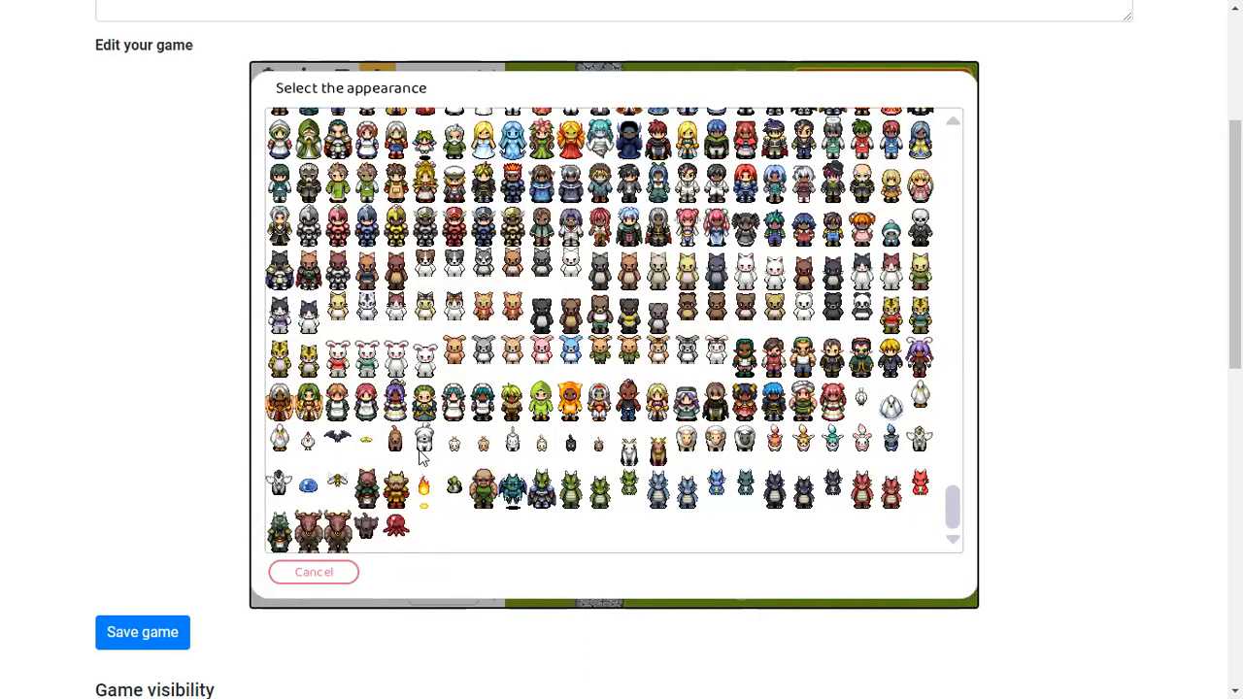
pyautogui.click(307, 439)
pyautogui.scroll(6, 380, 336)
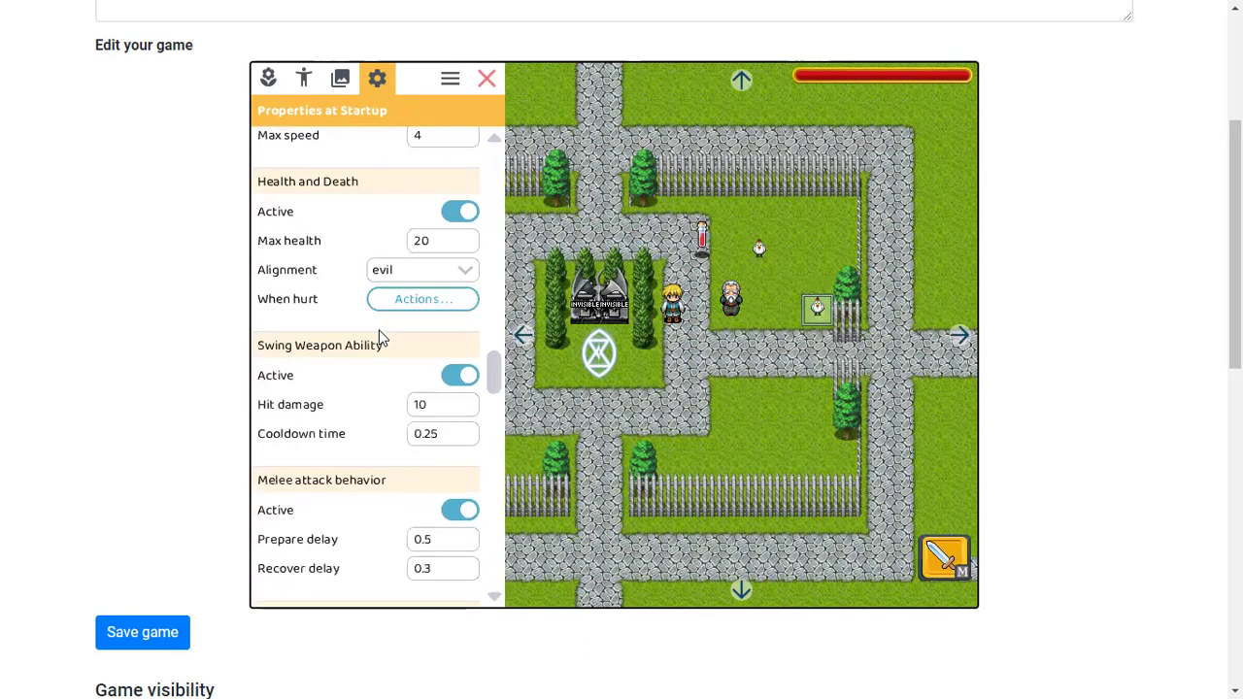
pyautogui.scroll(-2, 379, 336)
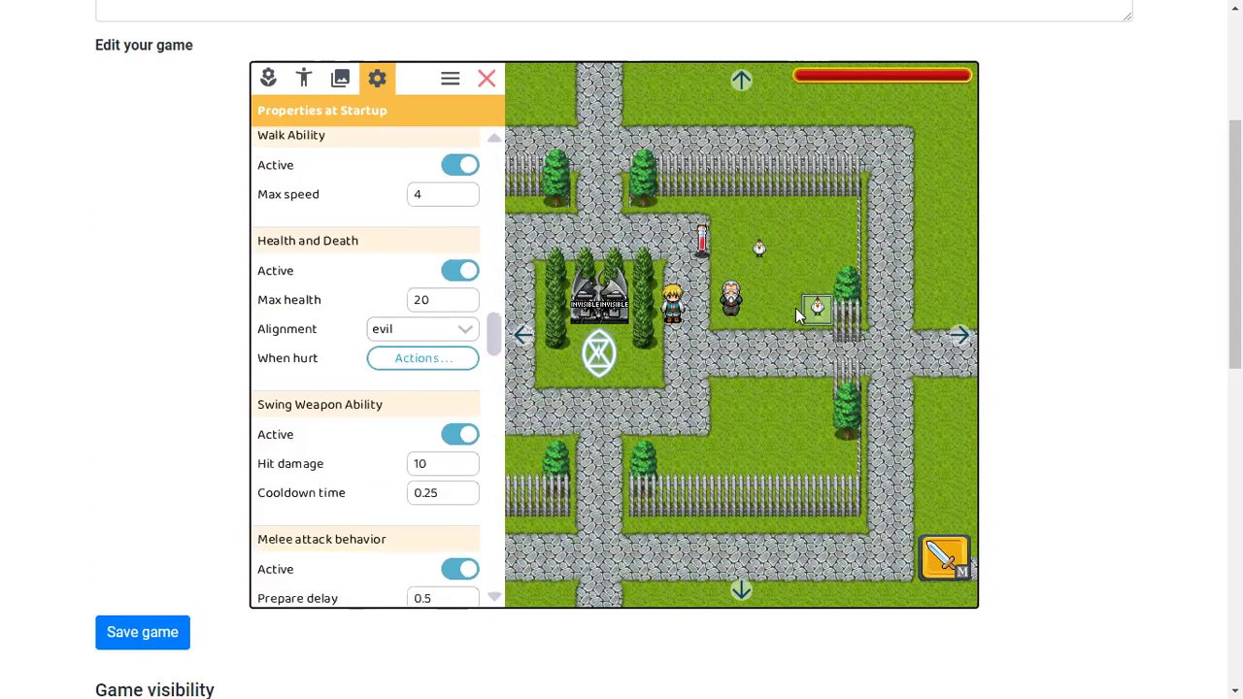
# Place an armored knight on the grass just south of the eastern stone path and open its properties.
pyautogui.click(733, 299)
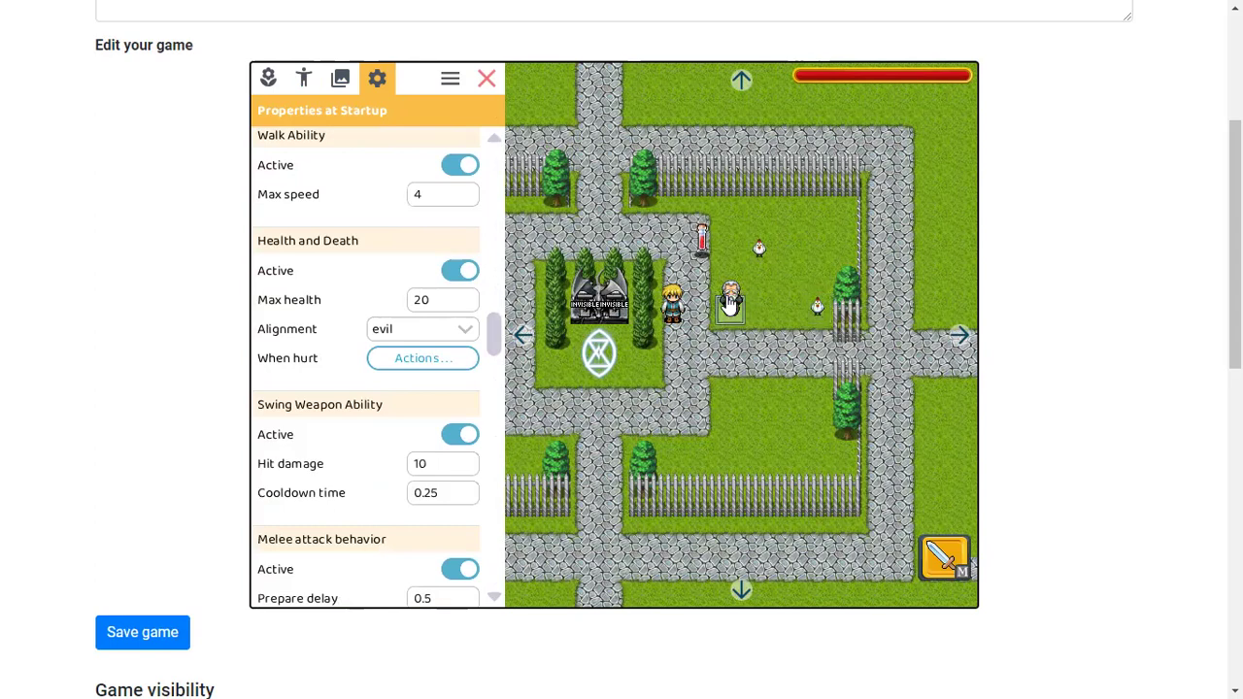
pyautogui.click(304, 79)
pyautogui.click(410, 500)
pyautogui.click(759, 387)
pyautogui.click(730, 406)
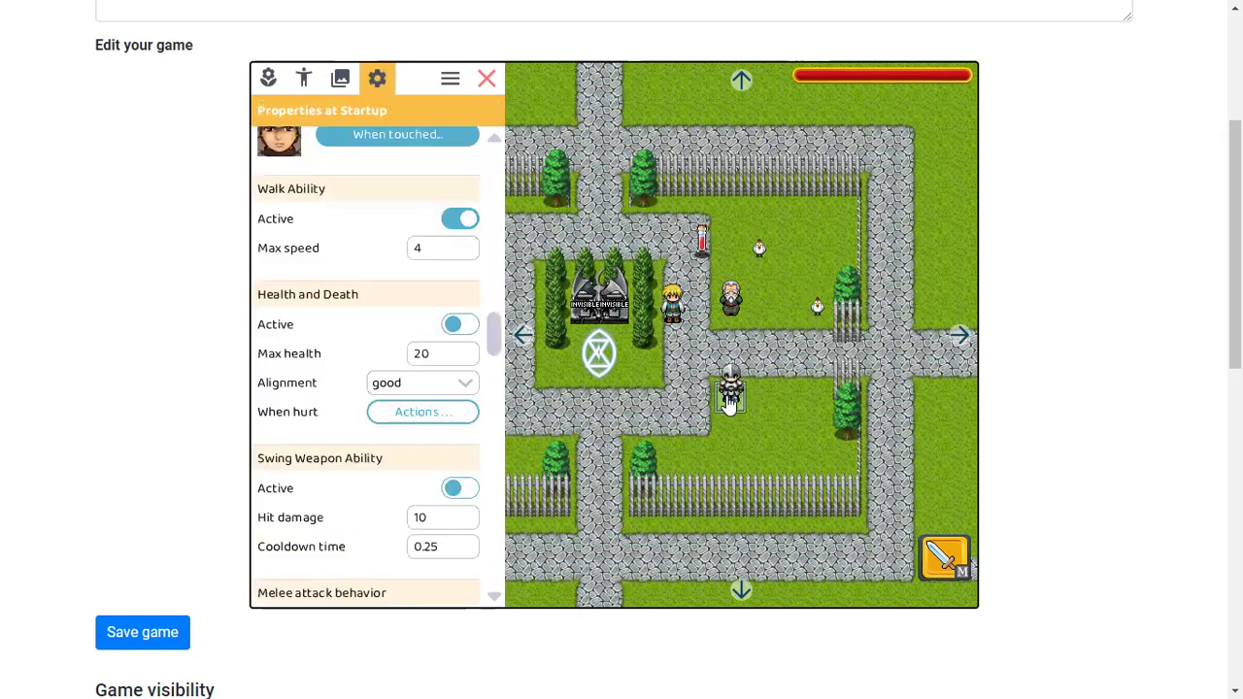
# Examine the armored knight's startup settings for appearance, talk, walking, health, swing weapon and melee attack.
pyautogui.scroll(1, 360, 360)
pyautogui.scroll(3, 364, 355)
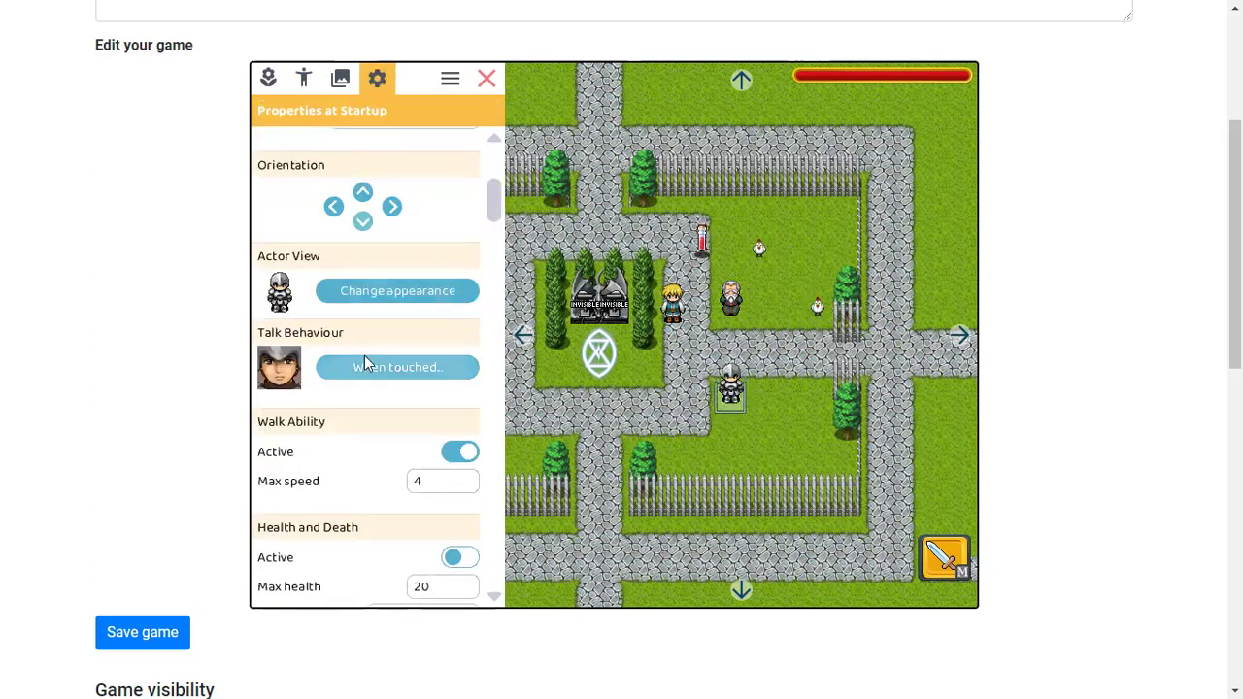
pyautogui.scroll(-2, 317, 393)
pyautogui.scroll(-5, 320, 398)
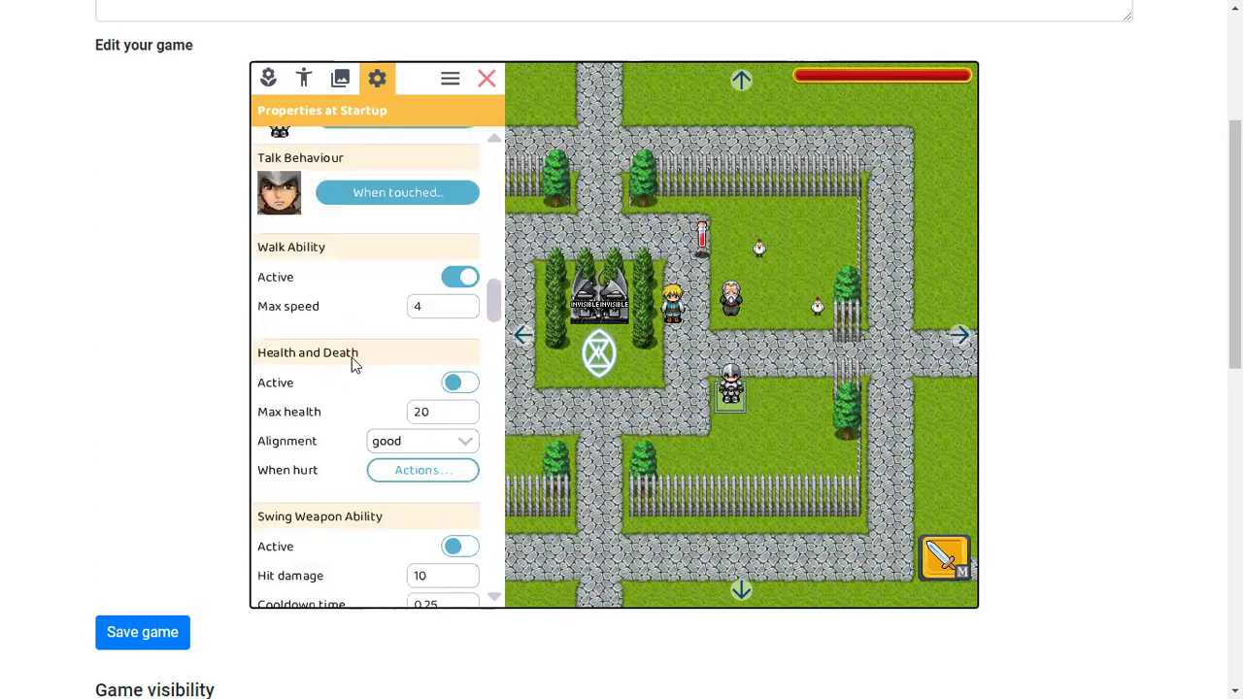
pyautogui.scroll(2, 347, 436)
pyautogui.scroll(-2, 347, 436)
pyautogui.scroll(2, 345, 436)
pyautogui.scroll(1, 346, 438)
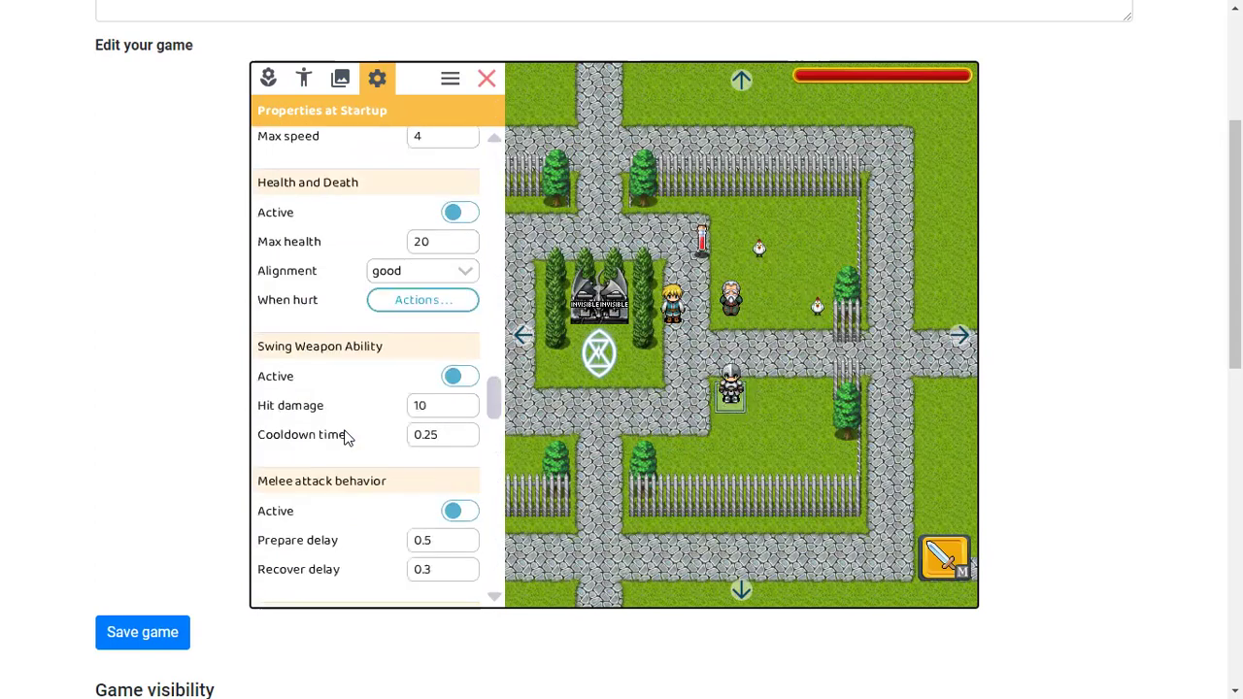
pyautogui.scroll(3, 345, 436)
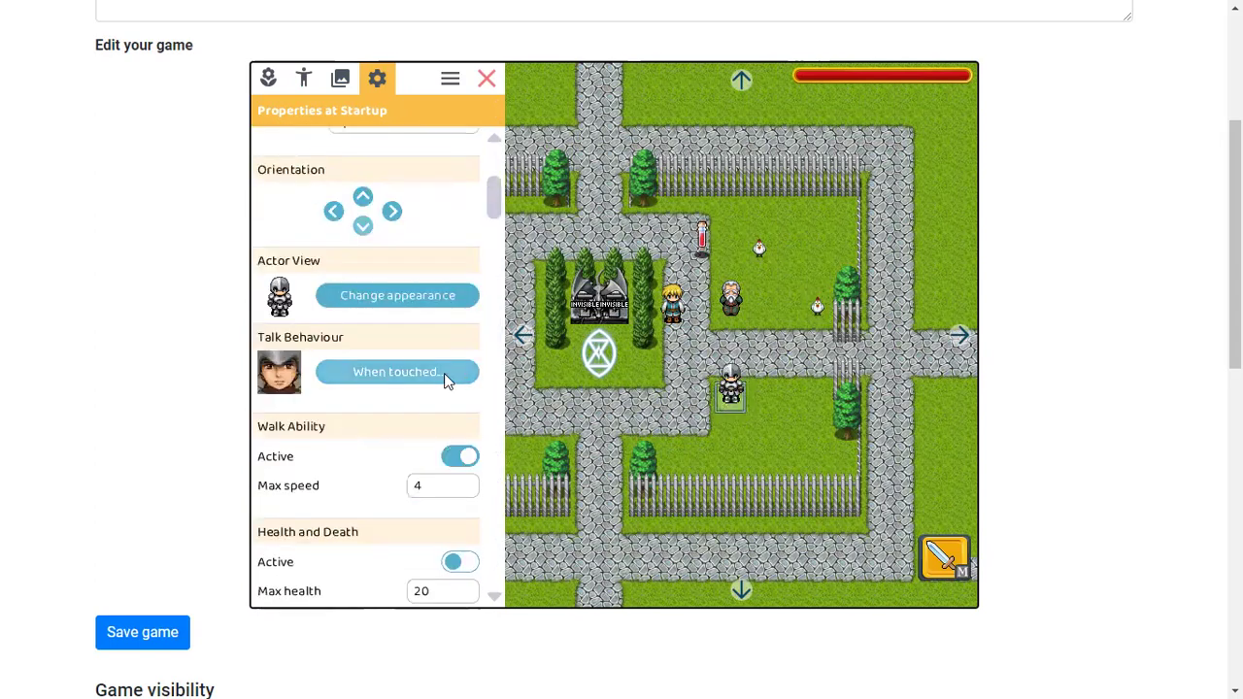
pyautogui.scroll(1, 404, 420)
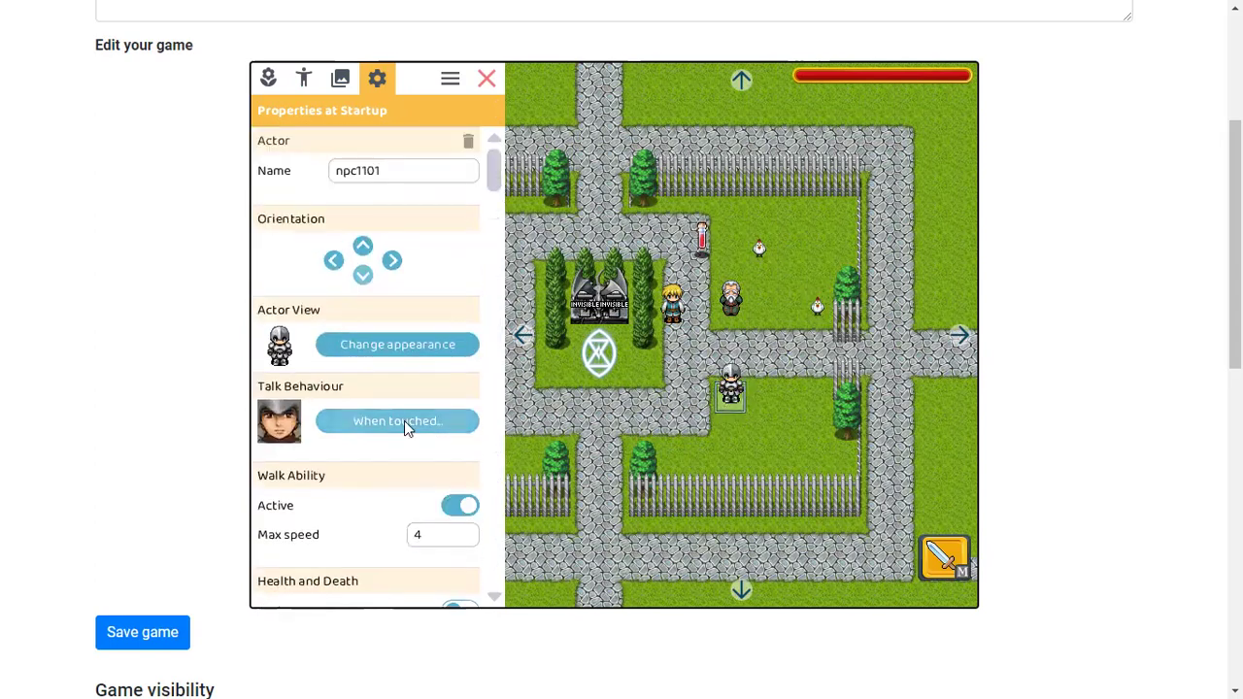
# Change the armored knight's appearance to the brown horned minotaur near the end of the appearance list.
pyautogui.click(404, 344)
pyautogui.scroll(3, 529, 325)
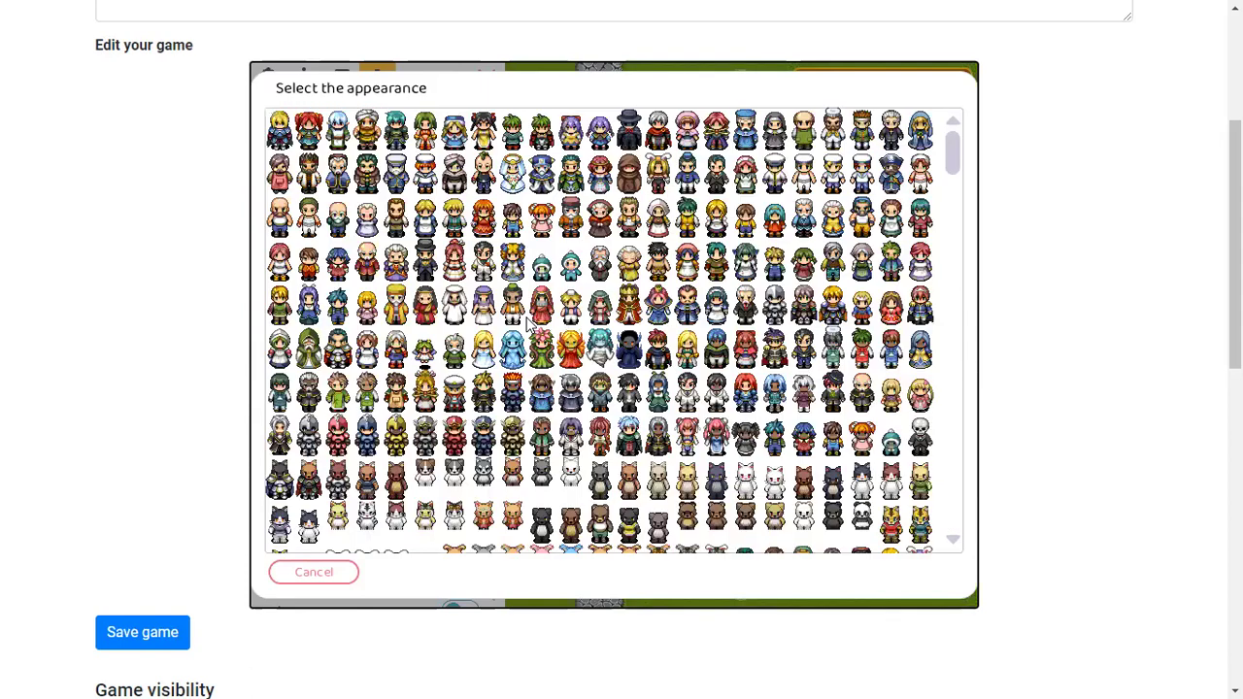
pyautogui.scroll(-3, 529, 325)
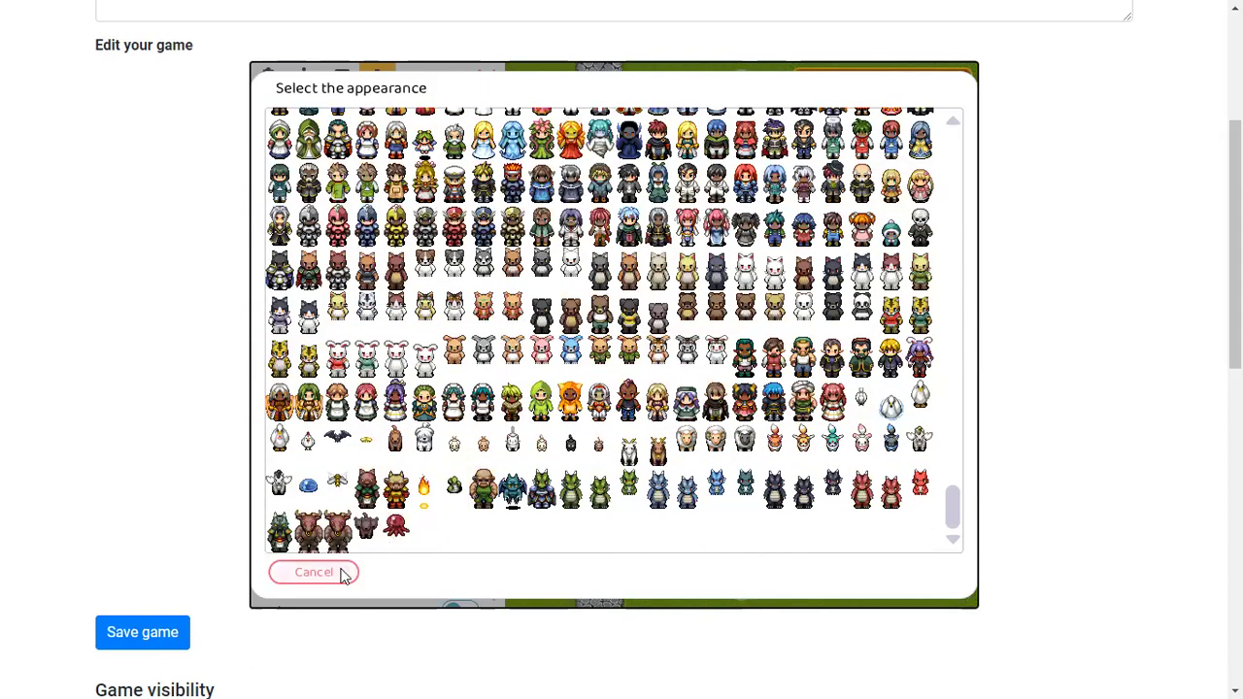
pyautogui.click(338, 532)
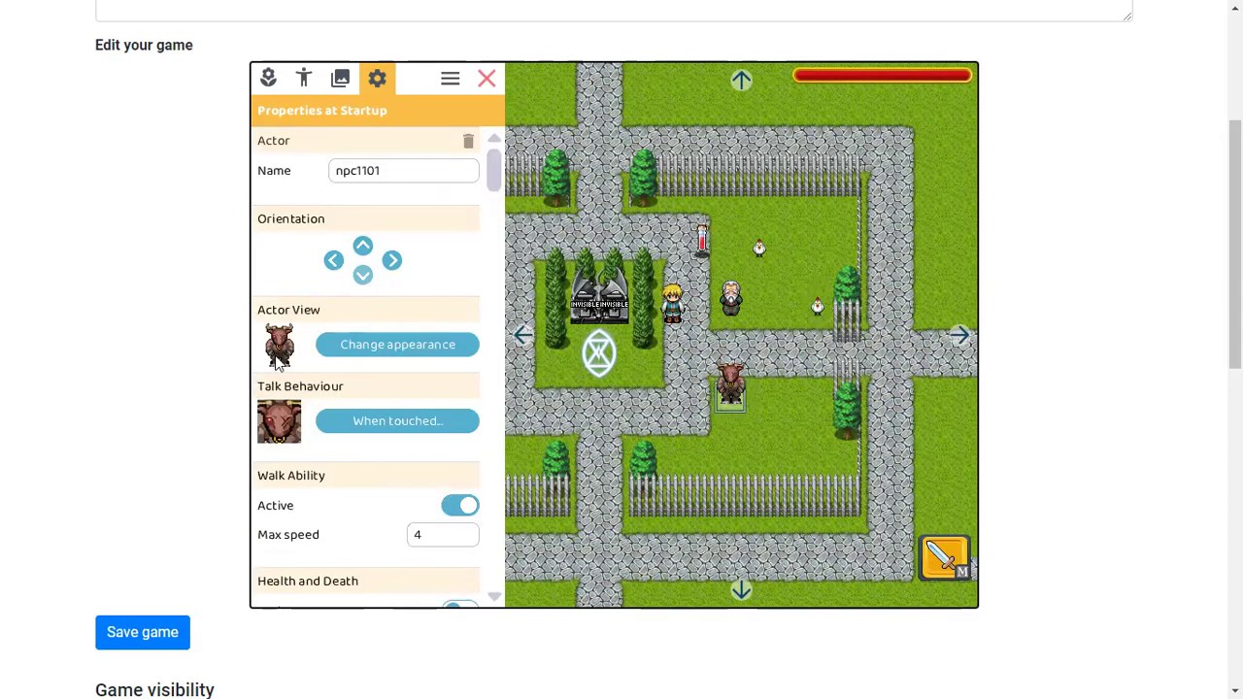
# Delete the horned minotaur and place an armored knight from the humanoids library on the grass in the southeast enclosure.
pyautogui.click(468, 140)
pyautogui.click(744, 394)
pyautogui.click(289, 81)
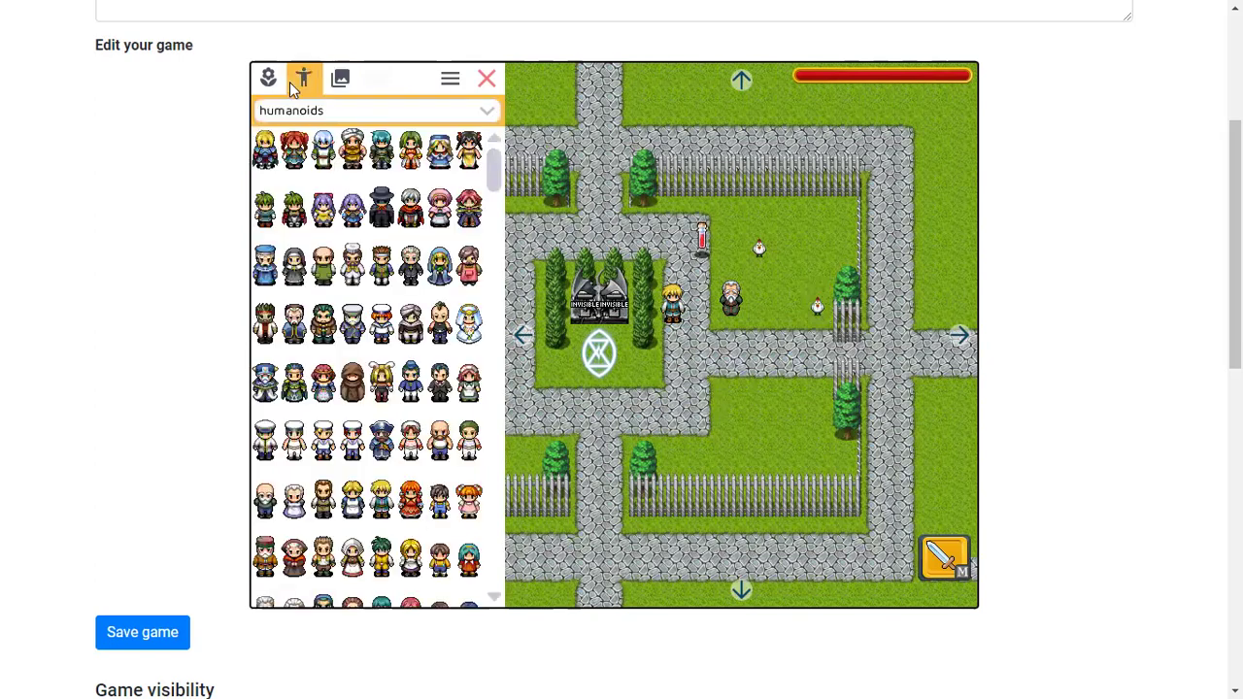
pyautogui.scroll(-1, 382, 333)
pyautogui.scroll(1, 372, 385)
pyautogui.scroll(-7, 379, 320)
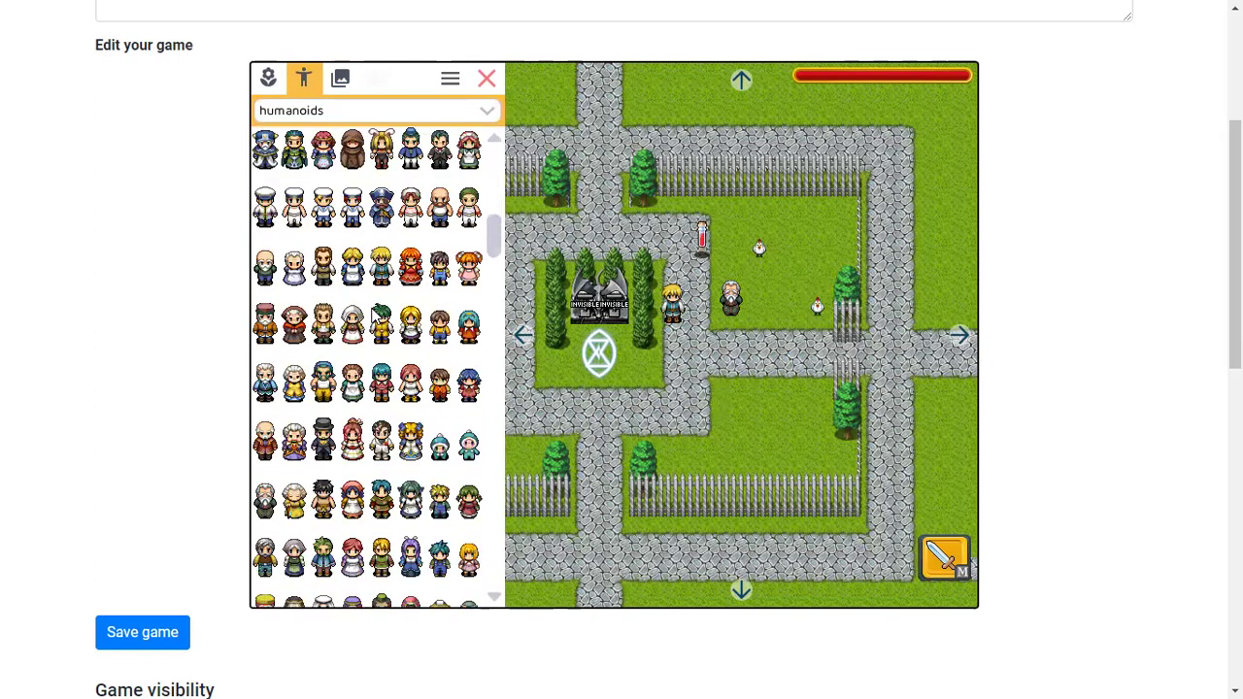
pyautogui.moveTo(410, 502); pyautogui.dragTo(759, 423)
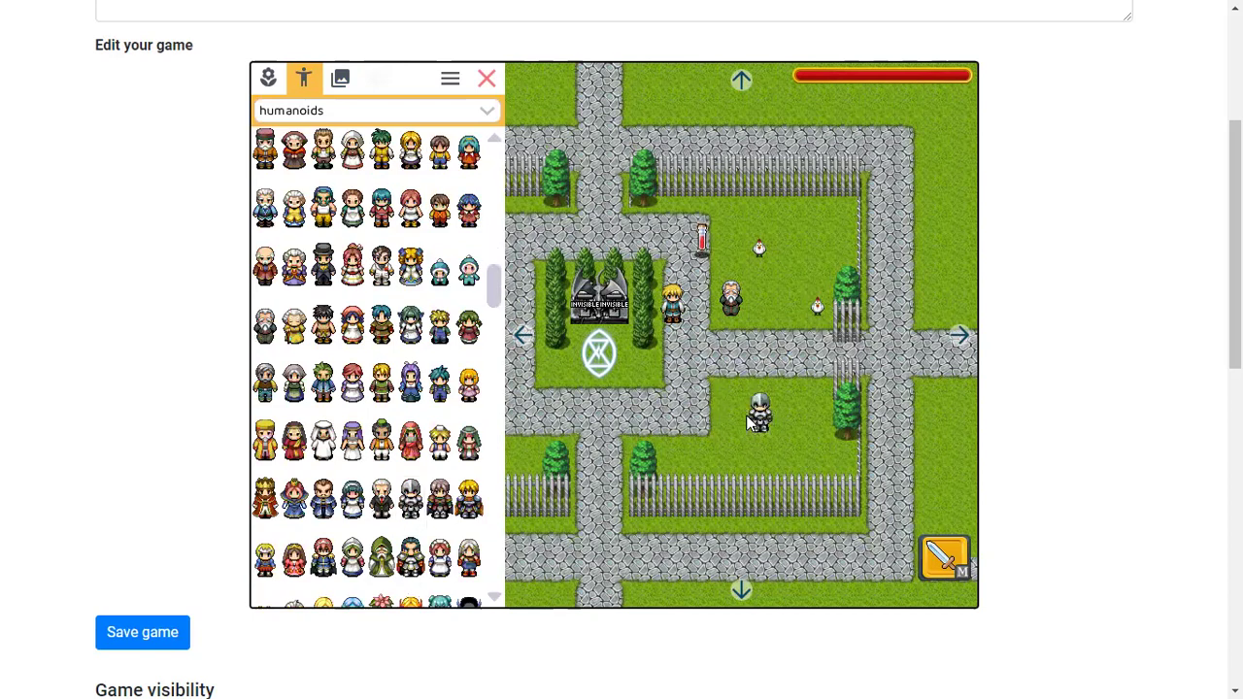
# Change the newly placed knight's appearance to the red octopus.
pyautogui.click(759, 422)
pyautogui.scroll(3, 366, 179)
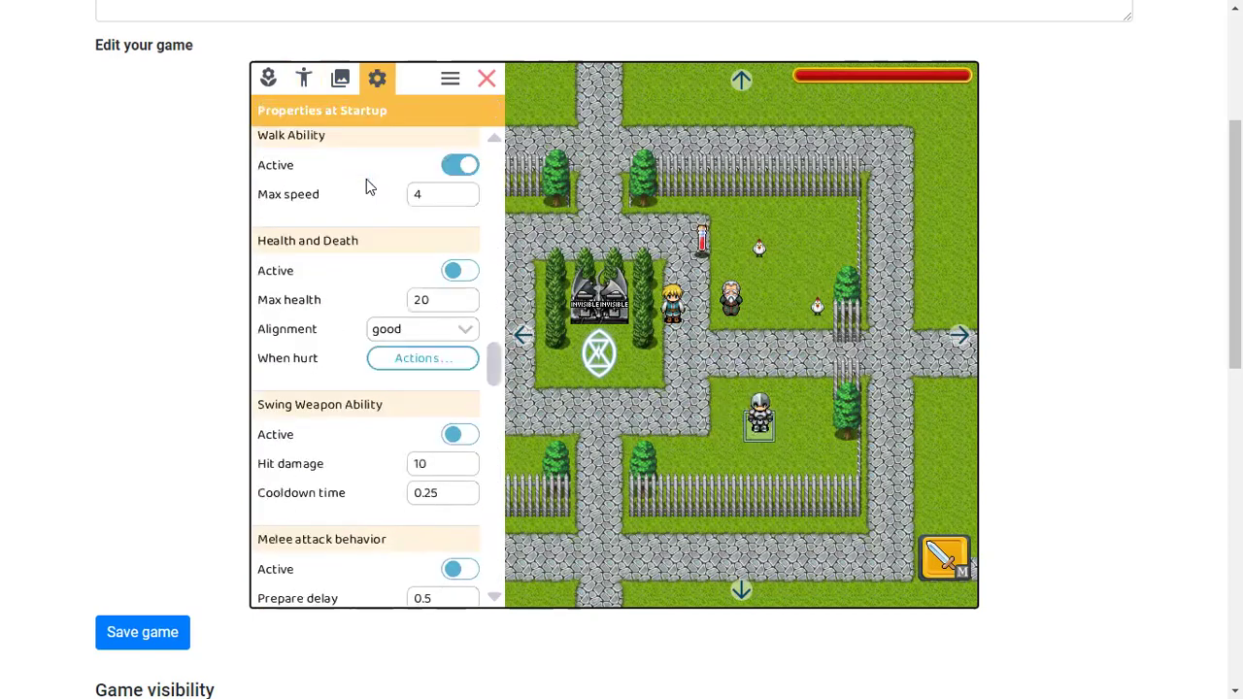
pyautogui.scroll(2, 431, 204)
pyautogui.click(414, 243)
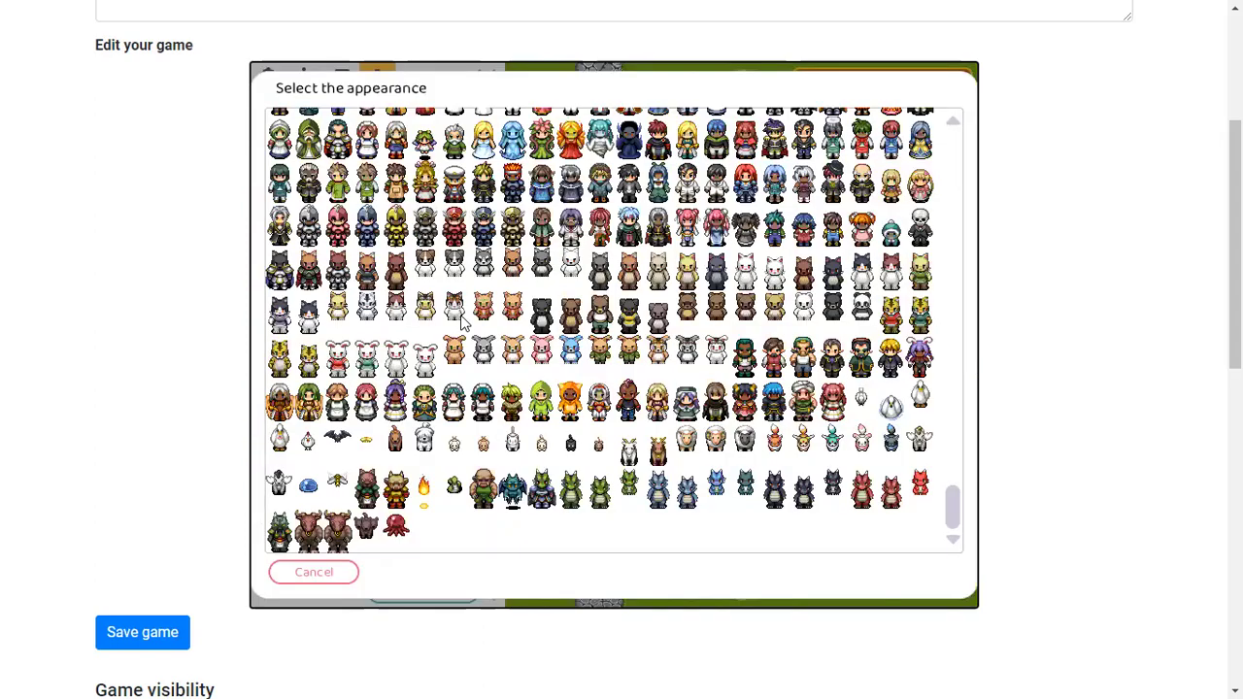
pyautogui.click(398, 529)
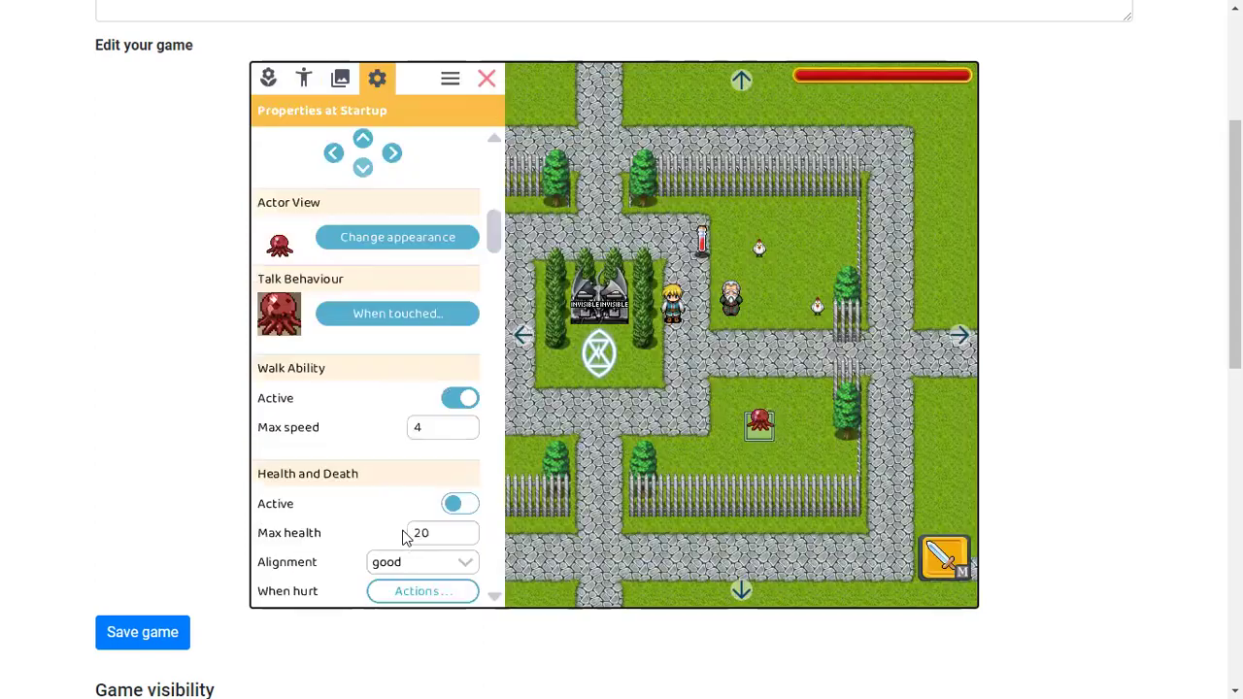
# Test-play by walking the hero to the red octopus, dismiss the conversation, step away and return to editing.
pyautogui.click(630, 179)
pyautogui.press('Down')
pyautogui.press('Right')
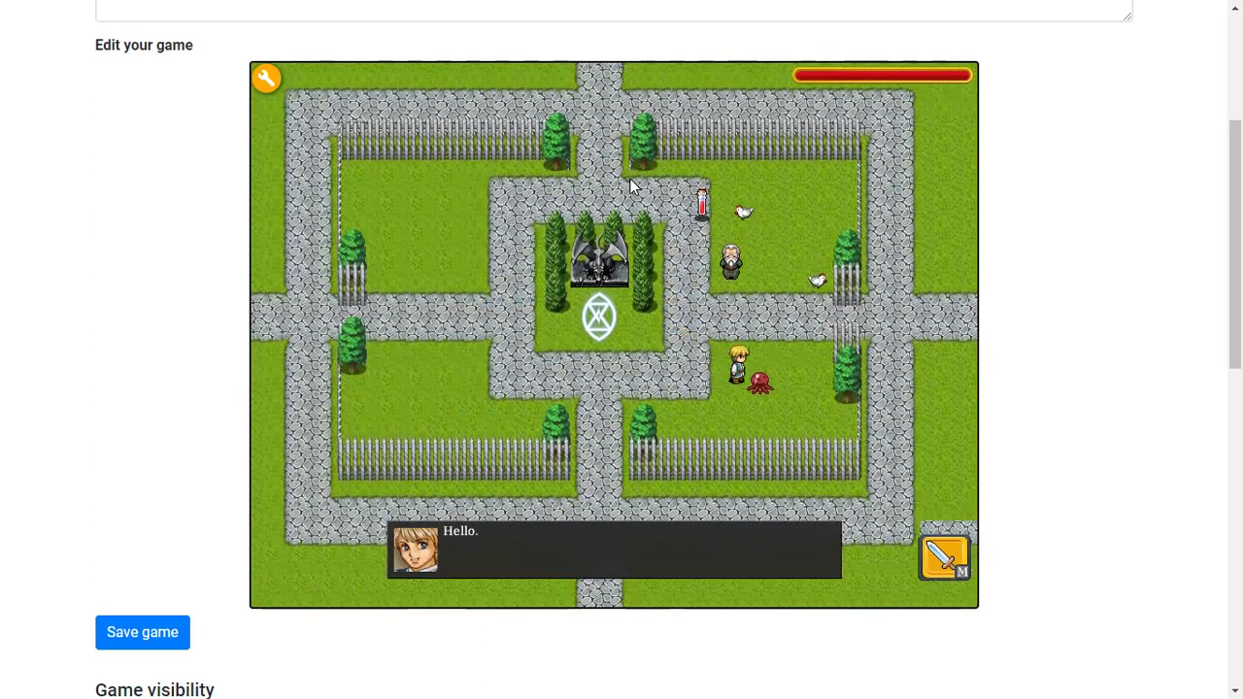
pyautogui.press('Return')
pyautogui.press('Left')
pyautogui.click(266, 78)
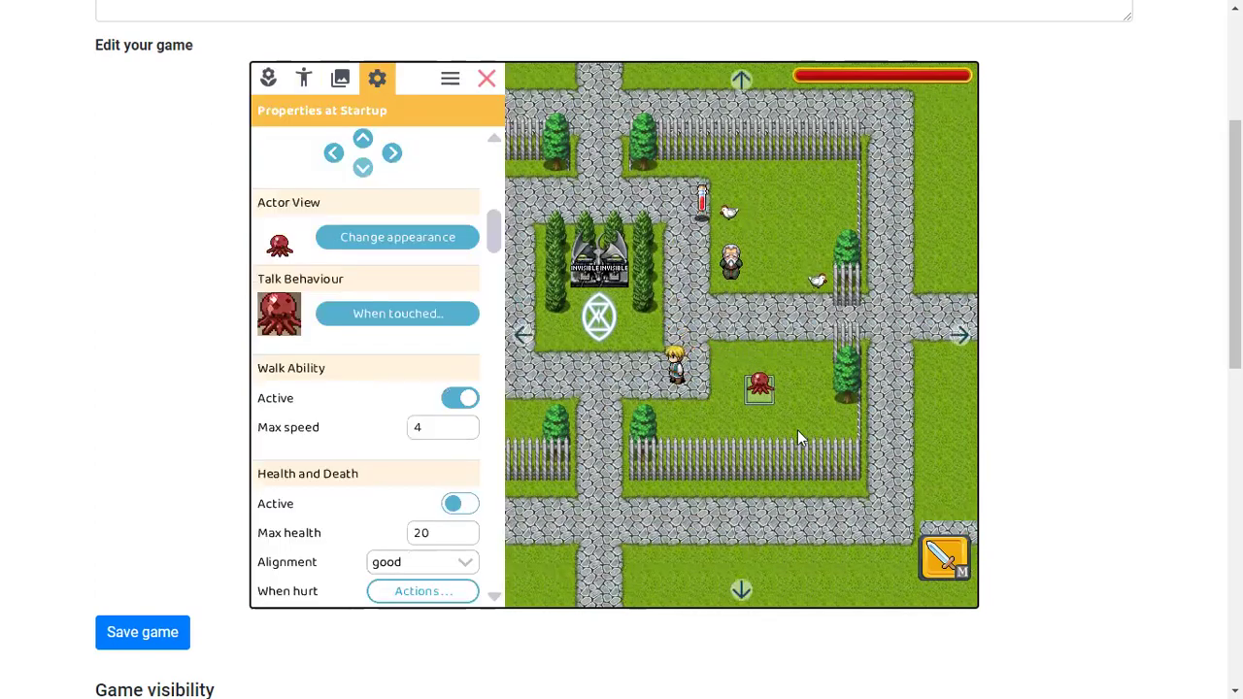
# Activate the red octopus's swing weapon ability and melee attack behavior, leaving its health and death setting inactive.
pyautogui.scroll(-2, 404, 436)
pyautogui.click(460, 386)
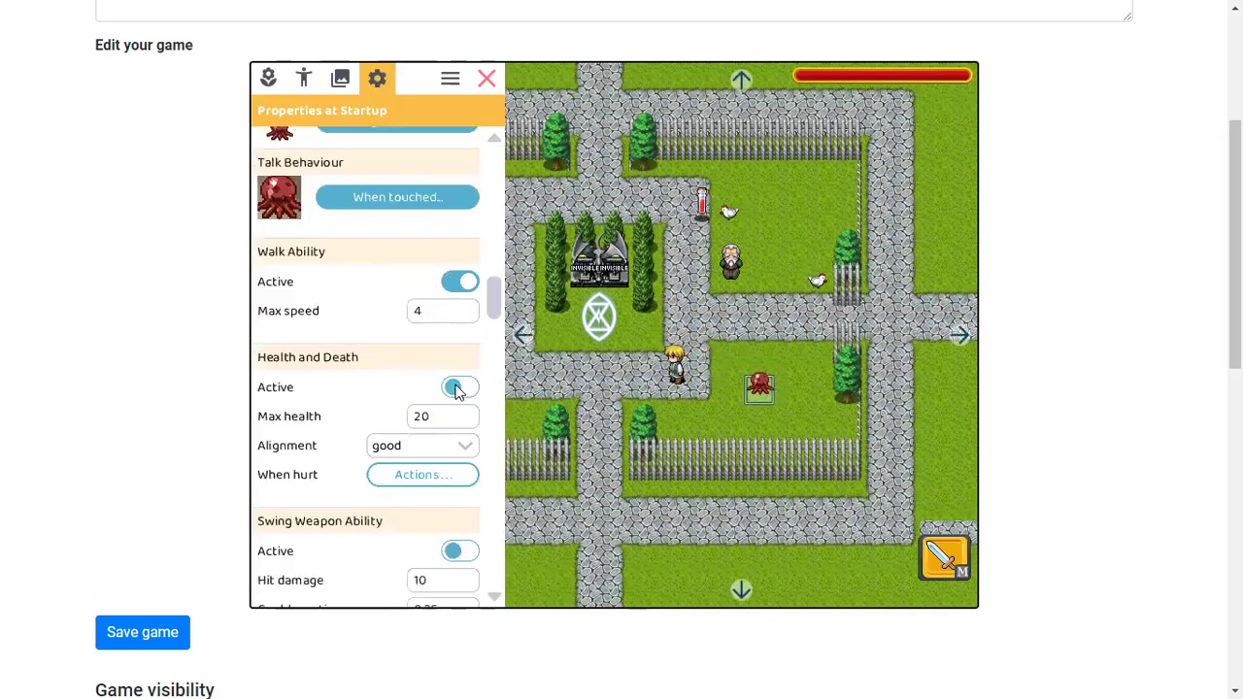
pyautogui.scroll(-2, 389, 388)
pyautogui.click(458, 270)
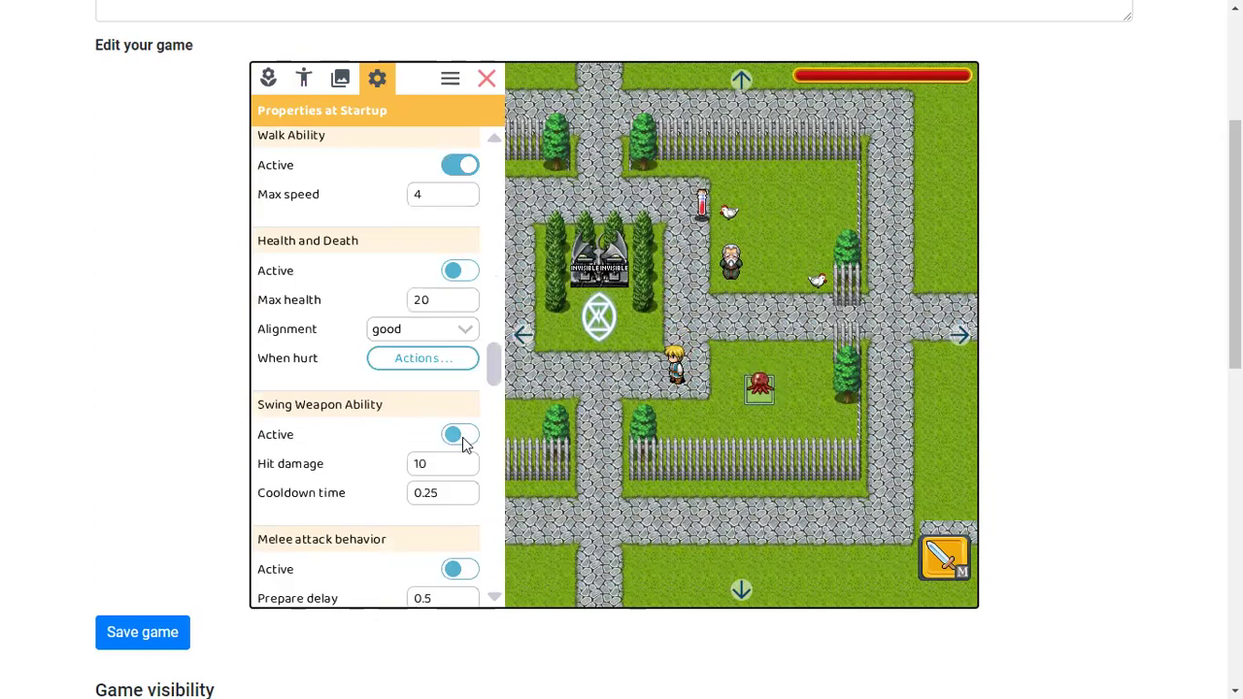
pyautogui.click(460, 433)
pyautogui.scroll(-3, 407, 430)
pyautogui.click(459, 394)
pyautogui.scroll(-3, 384, 422)
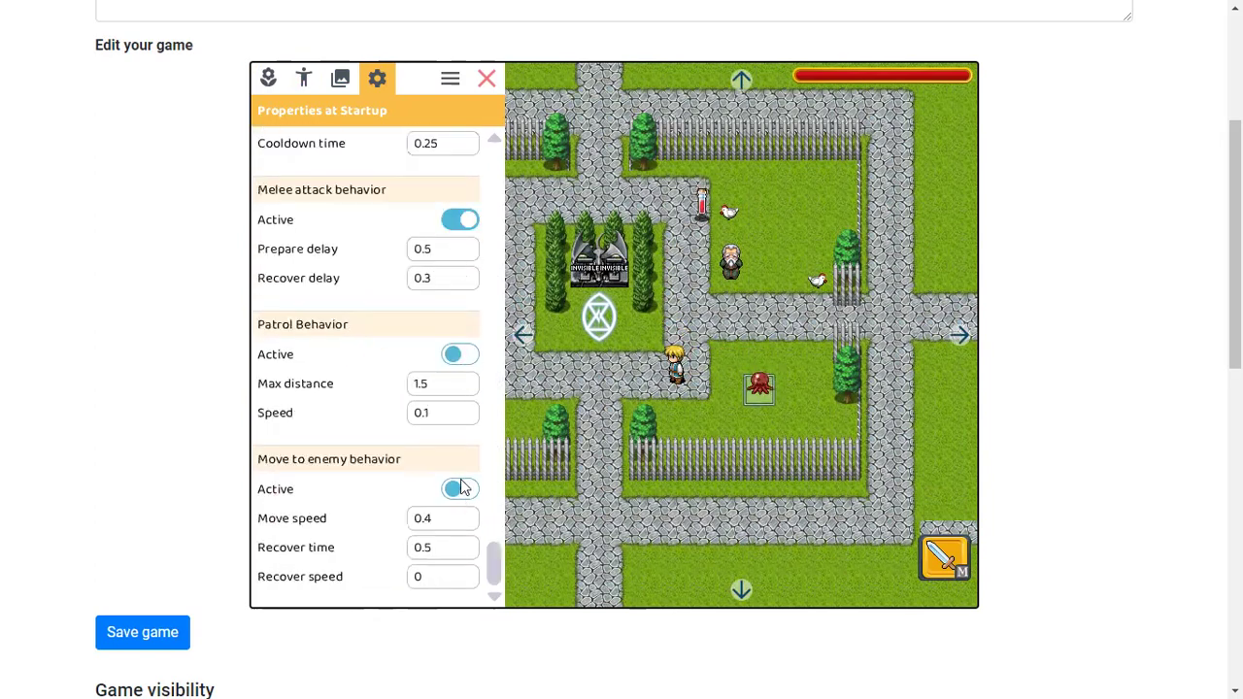
# Set the red octopus's alignment to evil.
pyautogui.scroll(9, 380, 307)
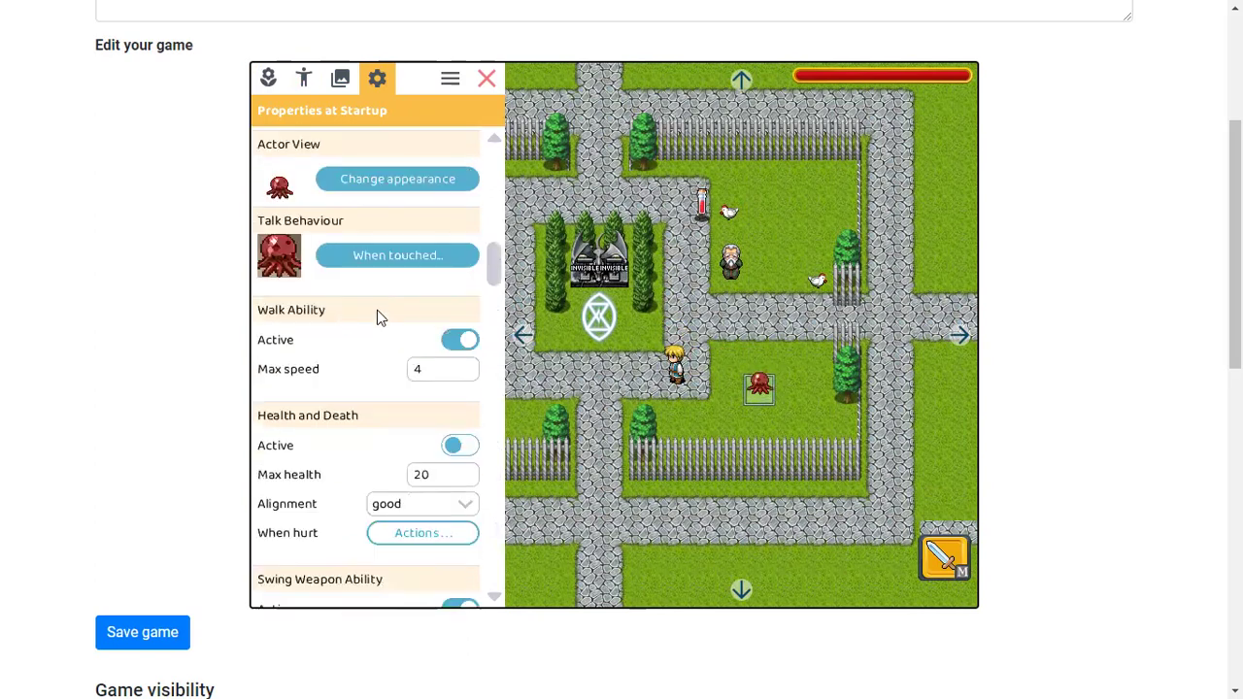
pyautogui.click(421, 506)
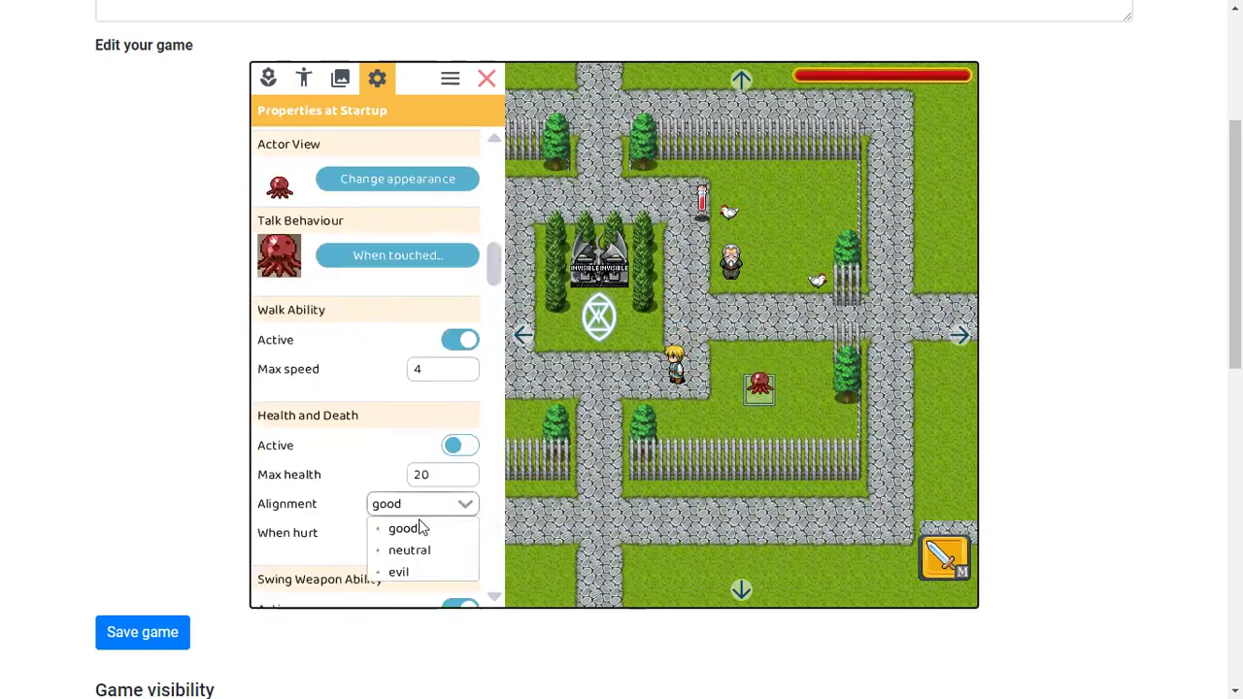
pyautogui.click(402, 571)
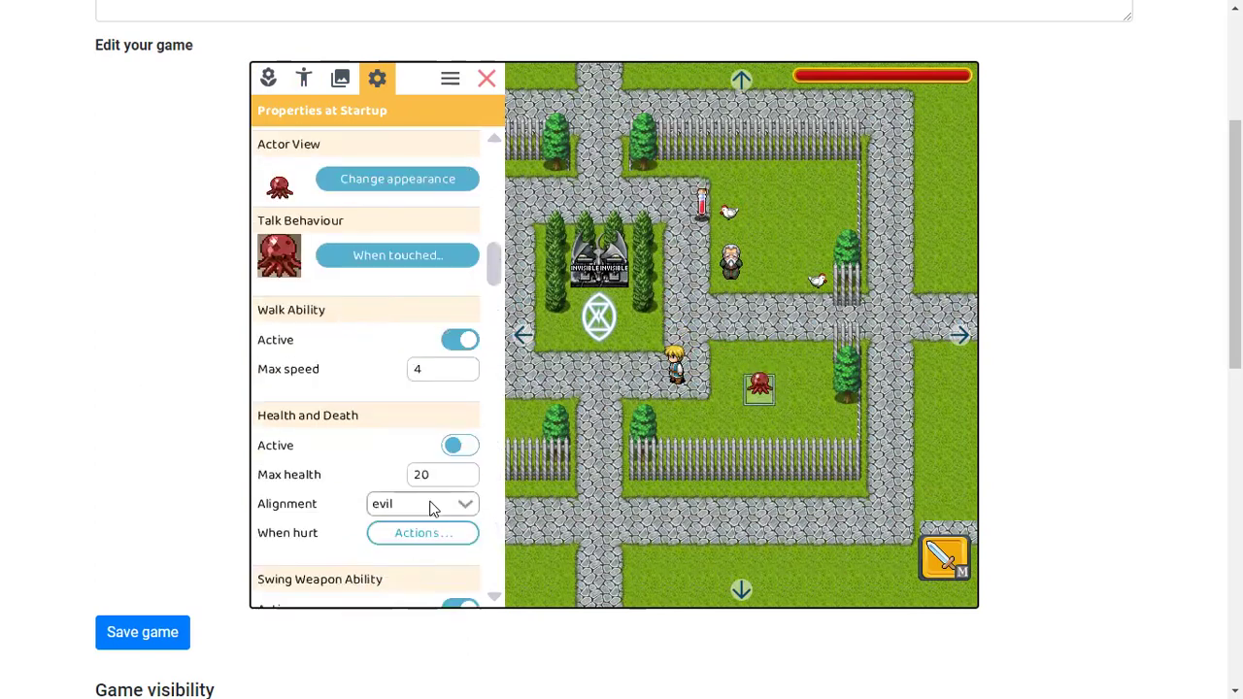
# Test-play the evil octopus by walking the hero up to it, skip its dialogue, retreat and resume editing.
pyautogui.click(510, 98)
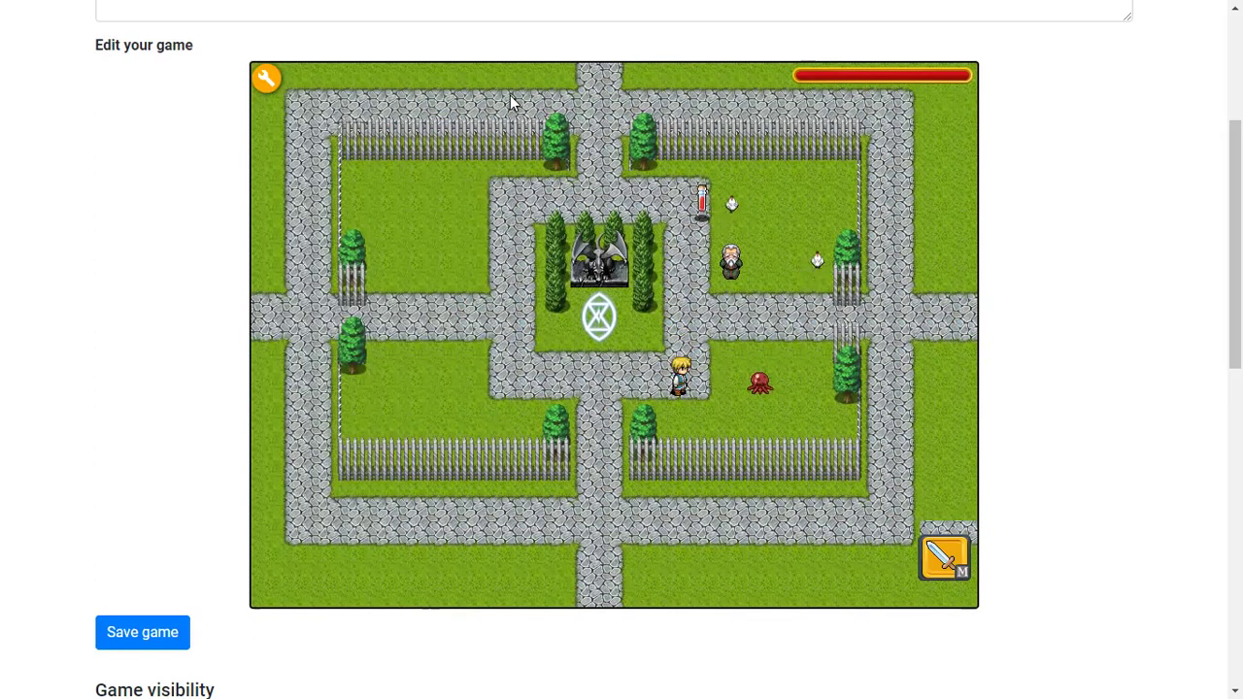
pyautogui.press('Right')
pyautogui.press('space')
pyautogui.press('space')
pyautogui.press('Left')
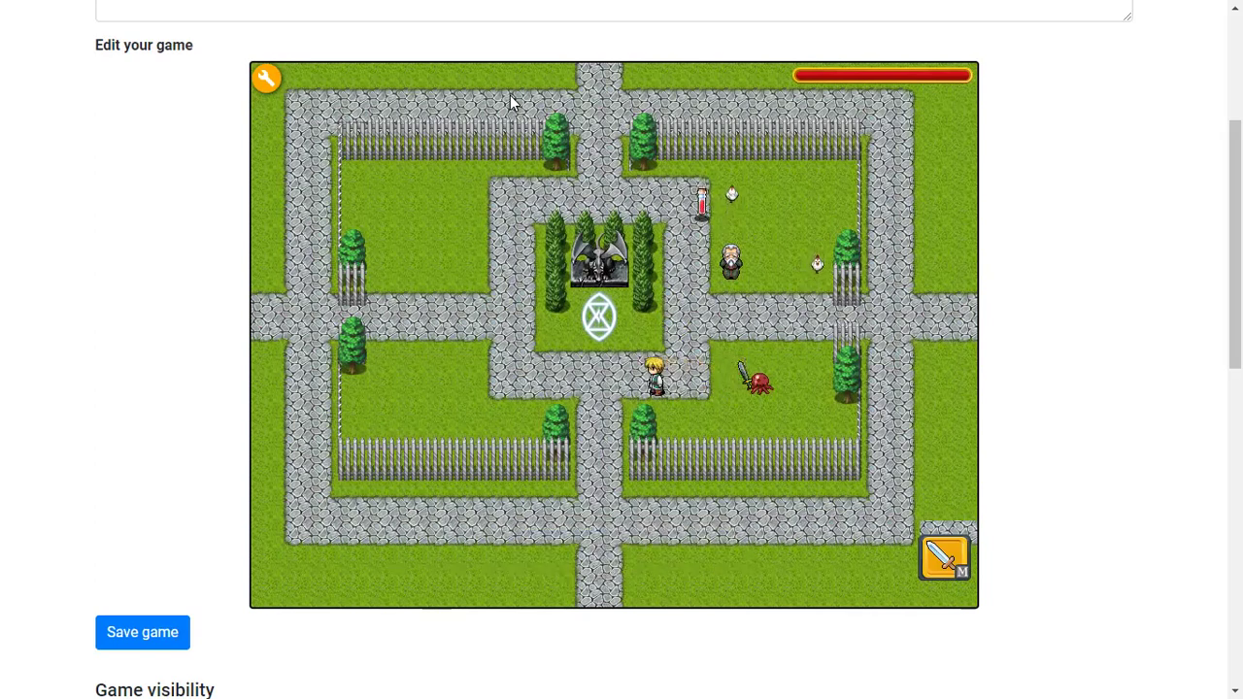
pyautogui.click(256, 86)
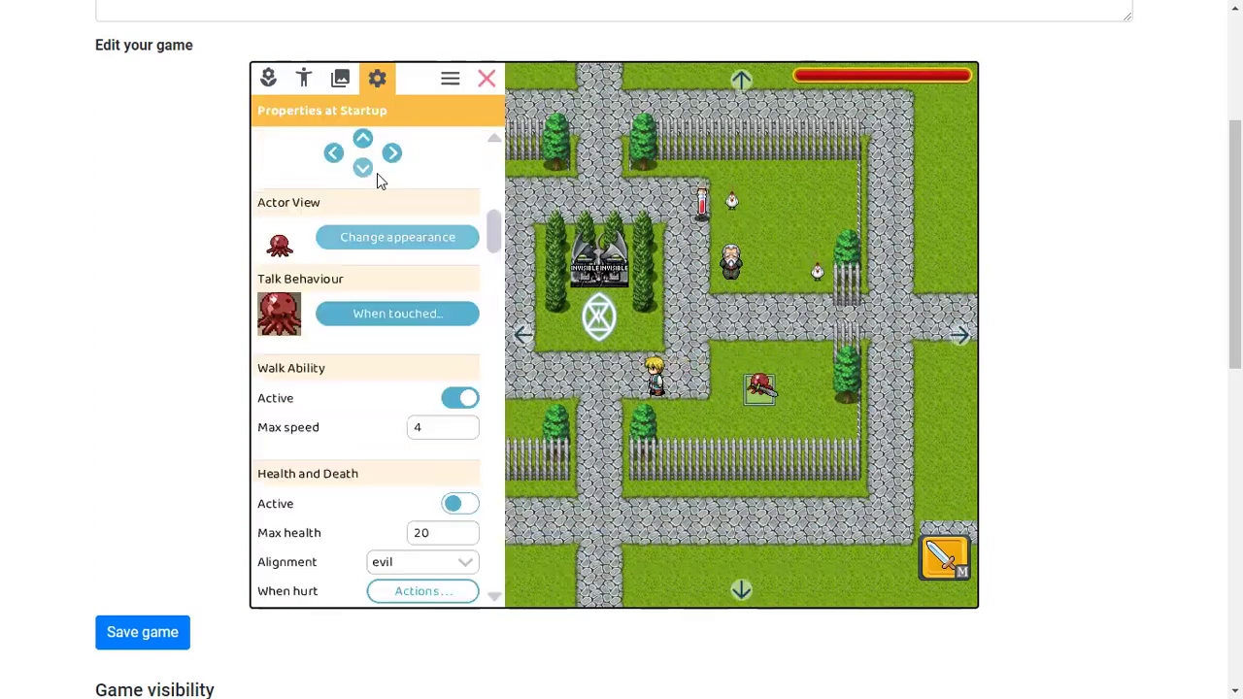
# Remove both the "Hello." and "Hi." dialogue lines from the octopus's touch actions and confirm.
pyautogui.click(361, 370)
pyautogui.click(355, 178)
pyautogui.moveTo(355, 178); pyautogui.dragTo(271, 154)
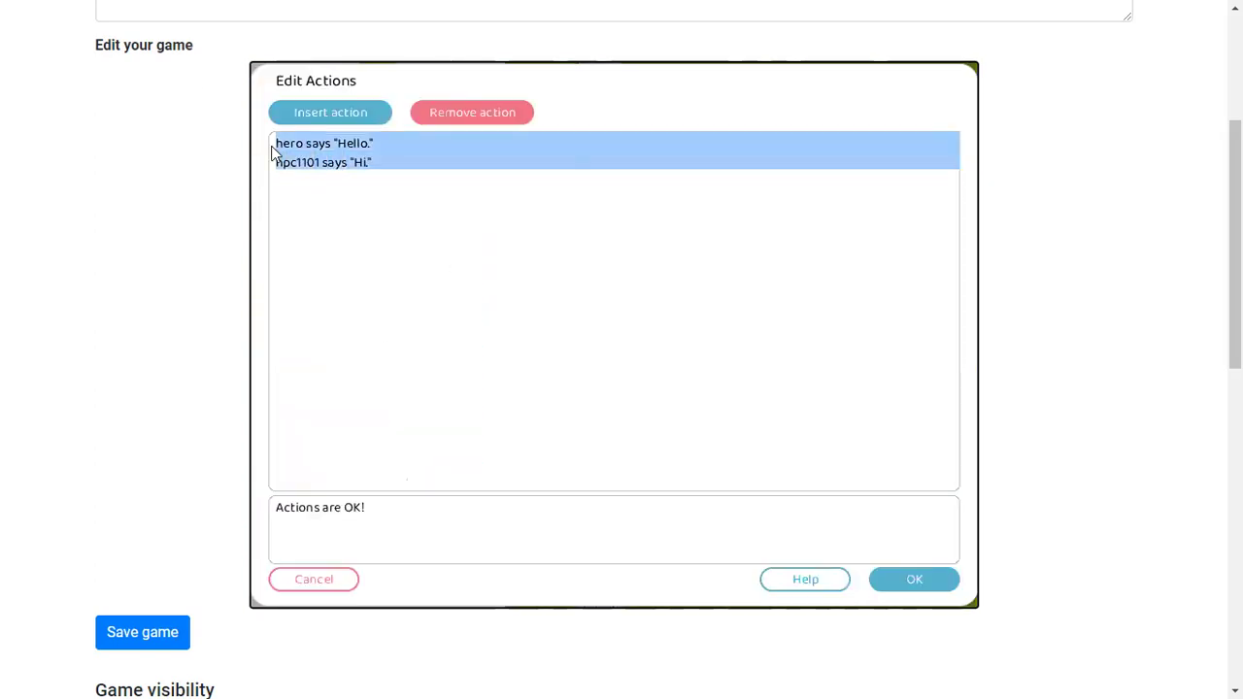
pyautogui.press('BackSpace')
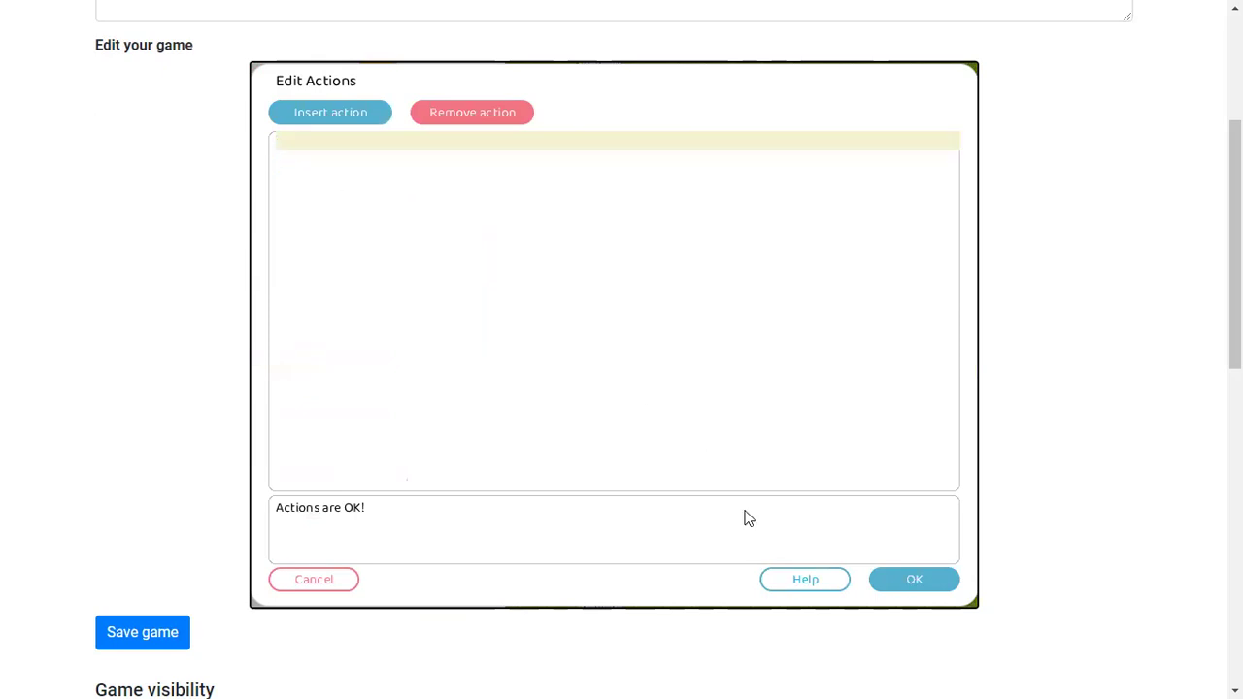
pyautogui.click(907, 587)
# Test-play approaching the octopus without dialogue, then return to editing and check its health and weapon settings.
pyautogui.click(374, 94)
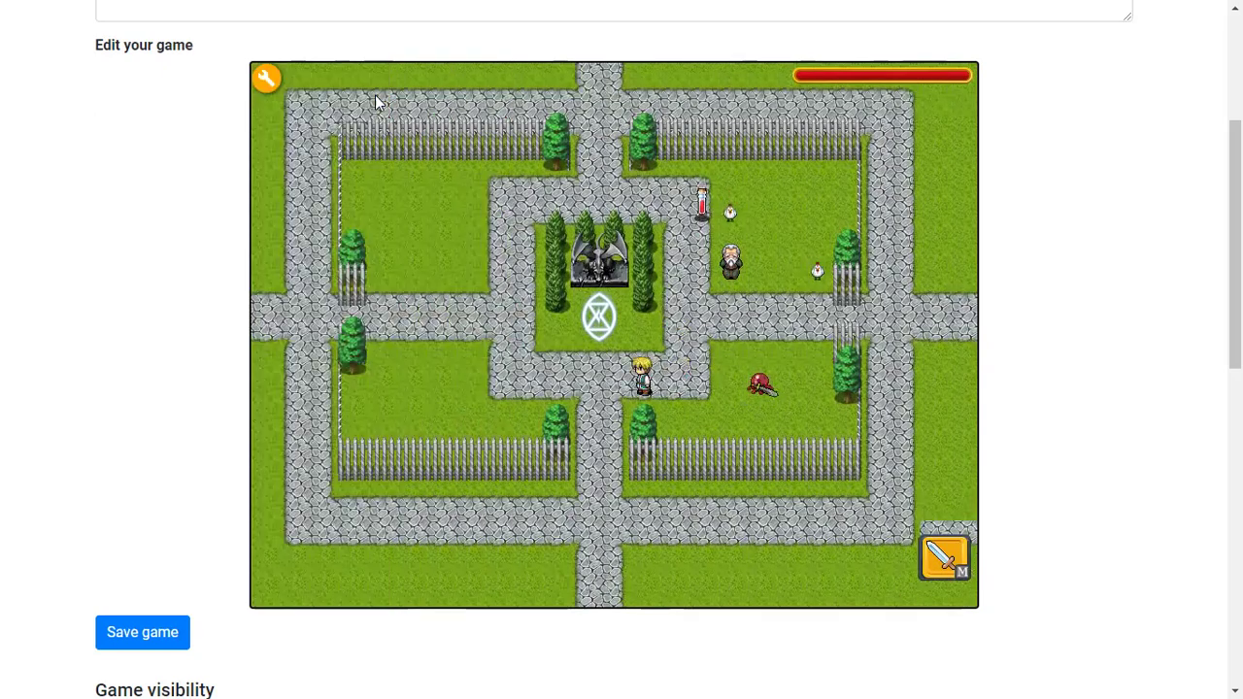
pyautogui.press('Right')
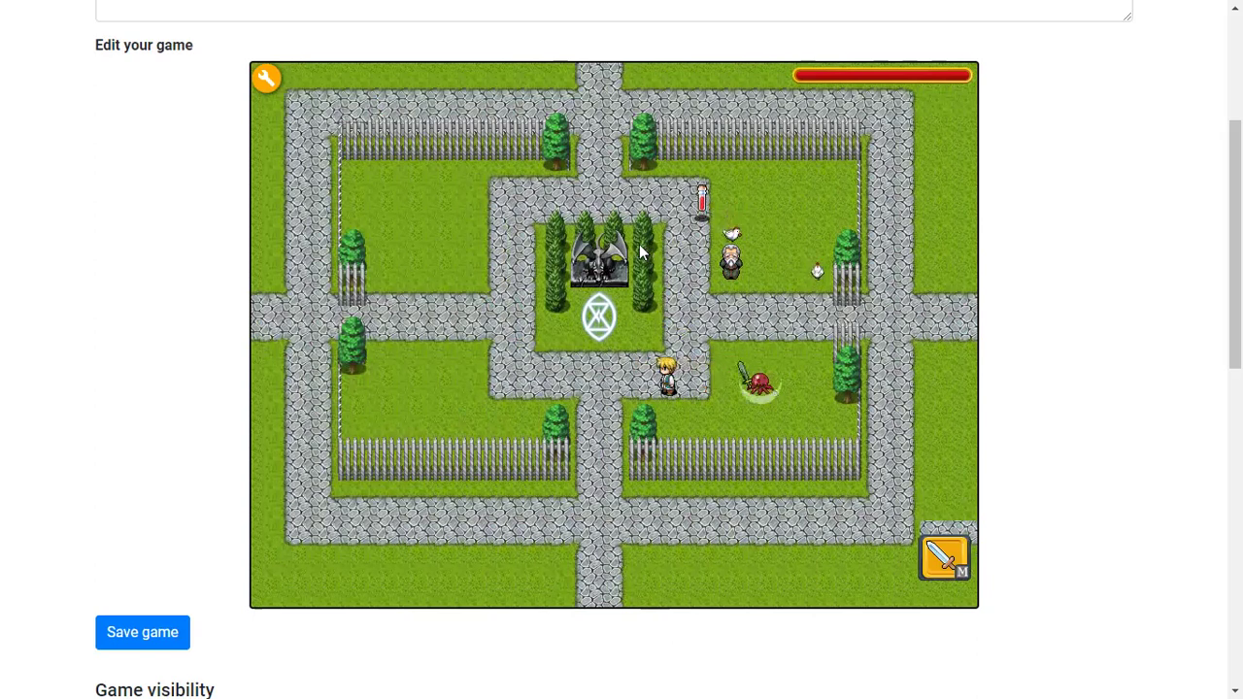
pyautogui.press('Right')
pyautogui.click(266, 77)
pyautogui.scroll(-3, 410, 430)
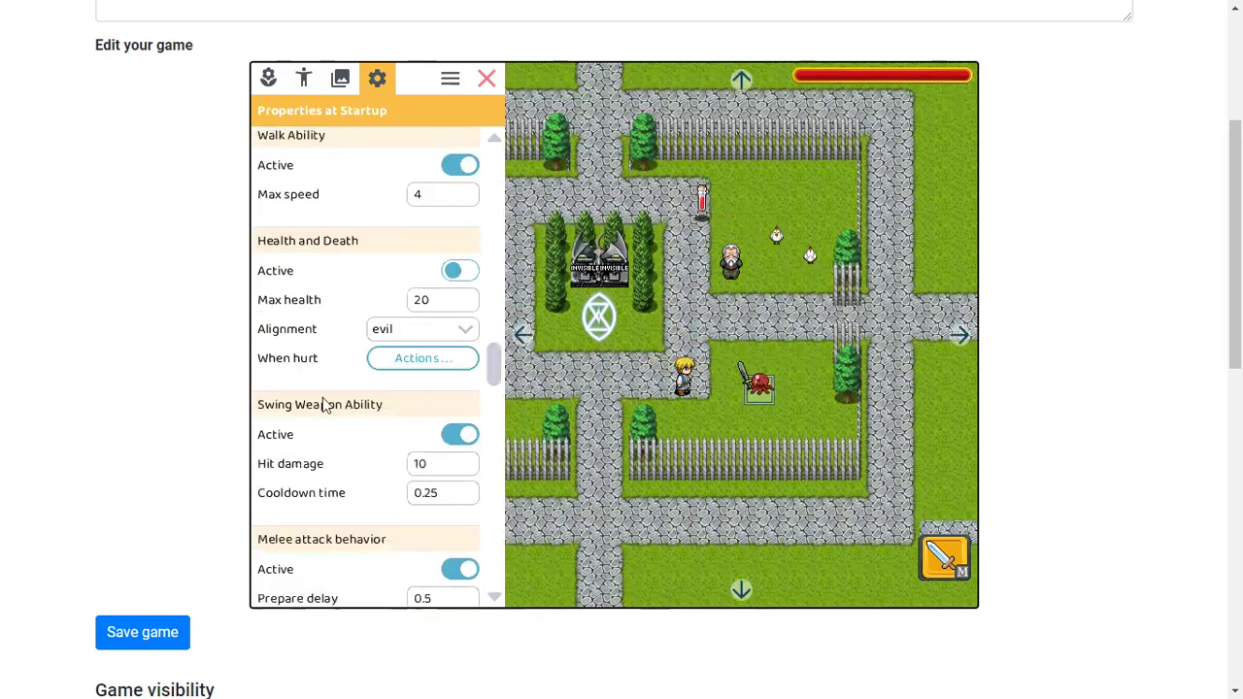
pyautogui.scroll(1, 330, 204)
# Place a red octopus from the monsters & animals library on the grass just south of the existing octopus.
pyautogui.click(303, 77)
pyautogui.scroll(-3, 294, 141)
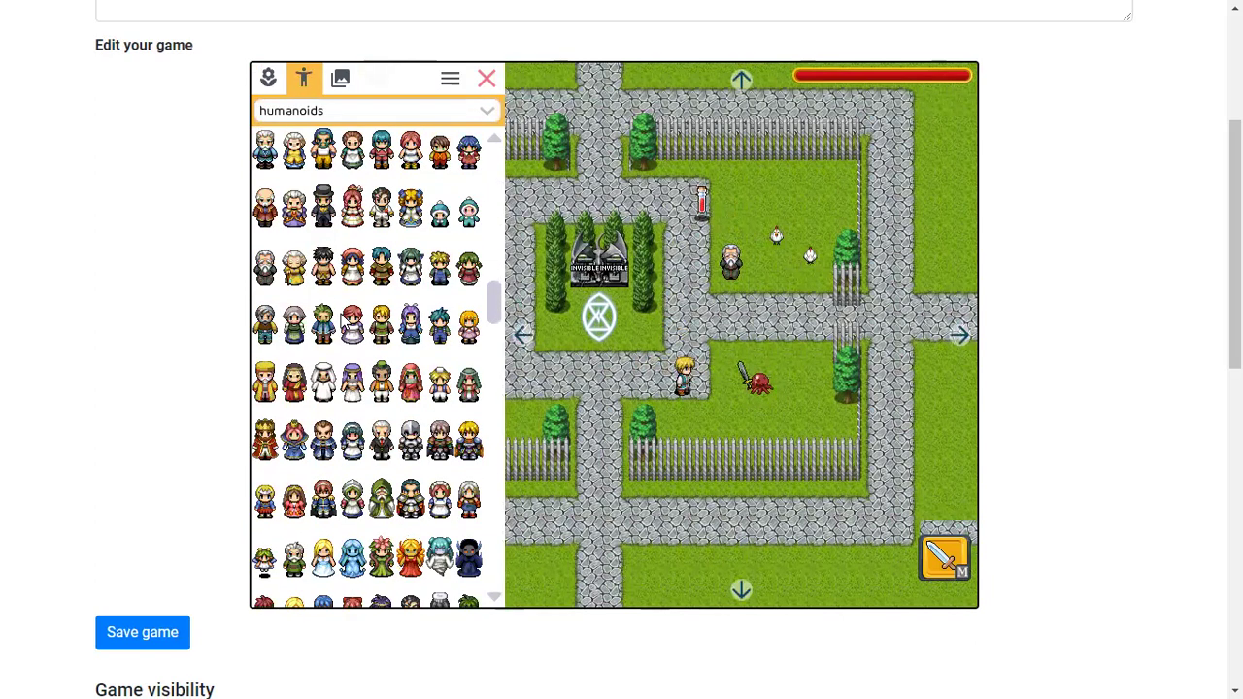
pyautogui.click(300, 111)
pyautogui.click(316, 179)
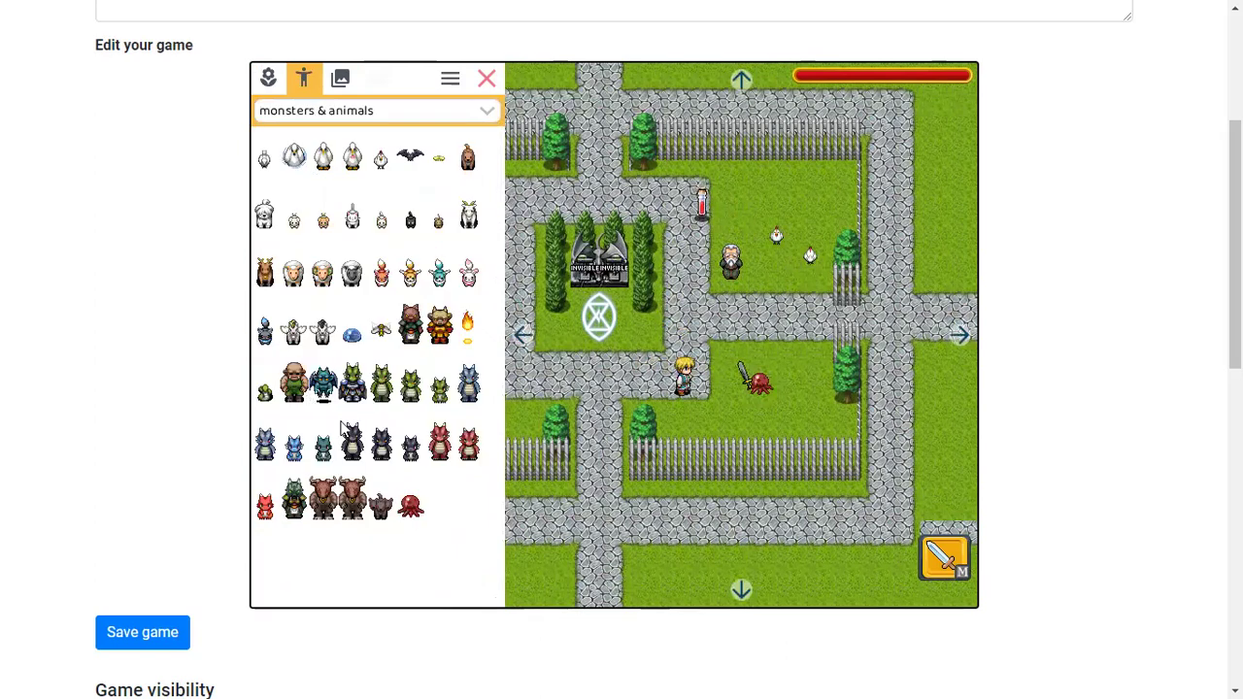
pyautogui.moveTo(409, 499); pyautogui.dragTo(756, 445)
# Test-play with both octopuses, moving the hero around the southeast enclosure and along the stone paths to the statue's west side.
pyautogui.click(487, 80)
pyautogui.press('Down')
pyautogui.press('Right')
pyautogui.press('Left')
pyautogui.press('Up')
pyautogui.press('Left')
pyautogui.press('Right')
pyautogui.press('Right')
pyautogui.press('Down')
pyautogui.press('Left')
pyautogui.press('Right')
pyautogui.press('Up')
pyautogui.press('Left')
pyautogui.press('Right')
pyautogui.press('Up')
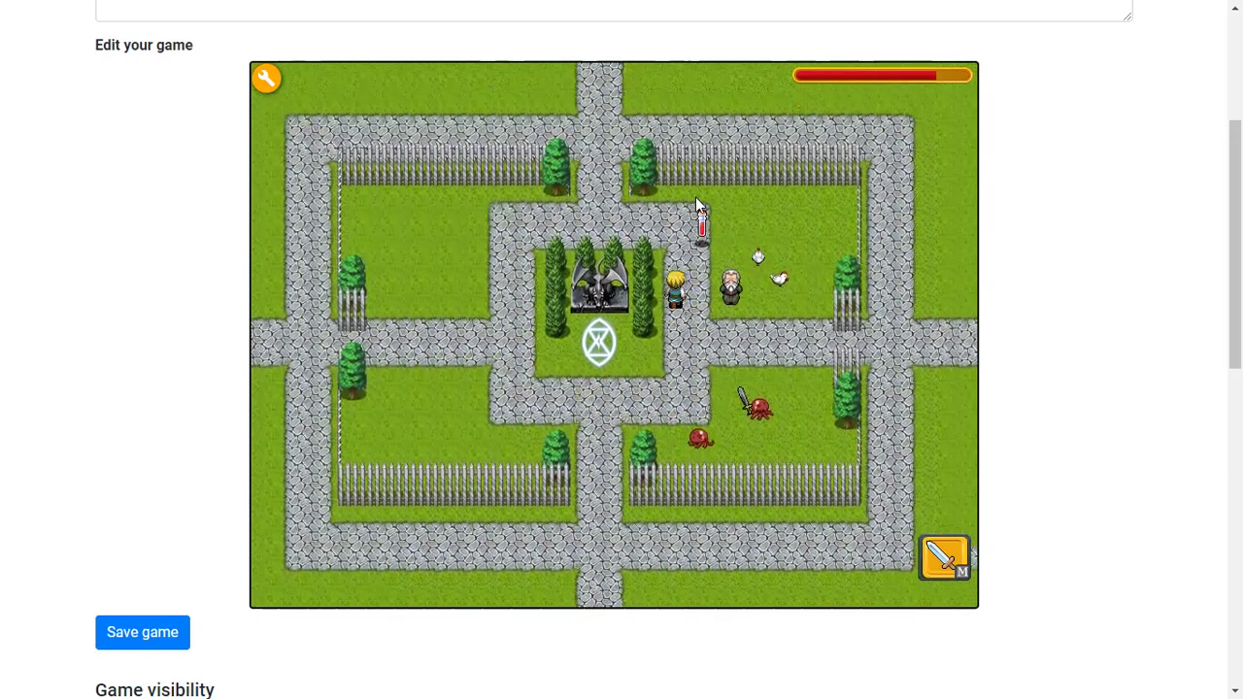
pyautogui.press('Left')
pyautogui.press('Down')
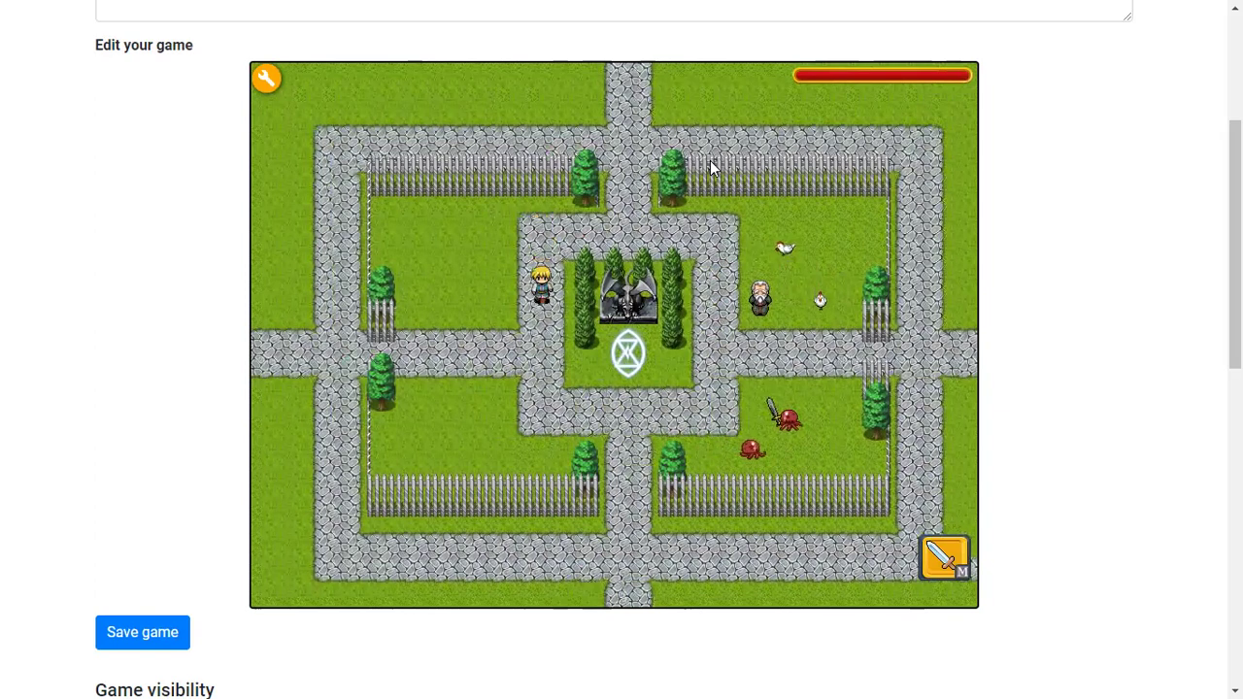
pyautogui.press('Right')
pyautogui.press('Up')
pyautogui.press('Left')
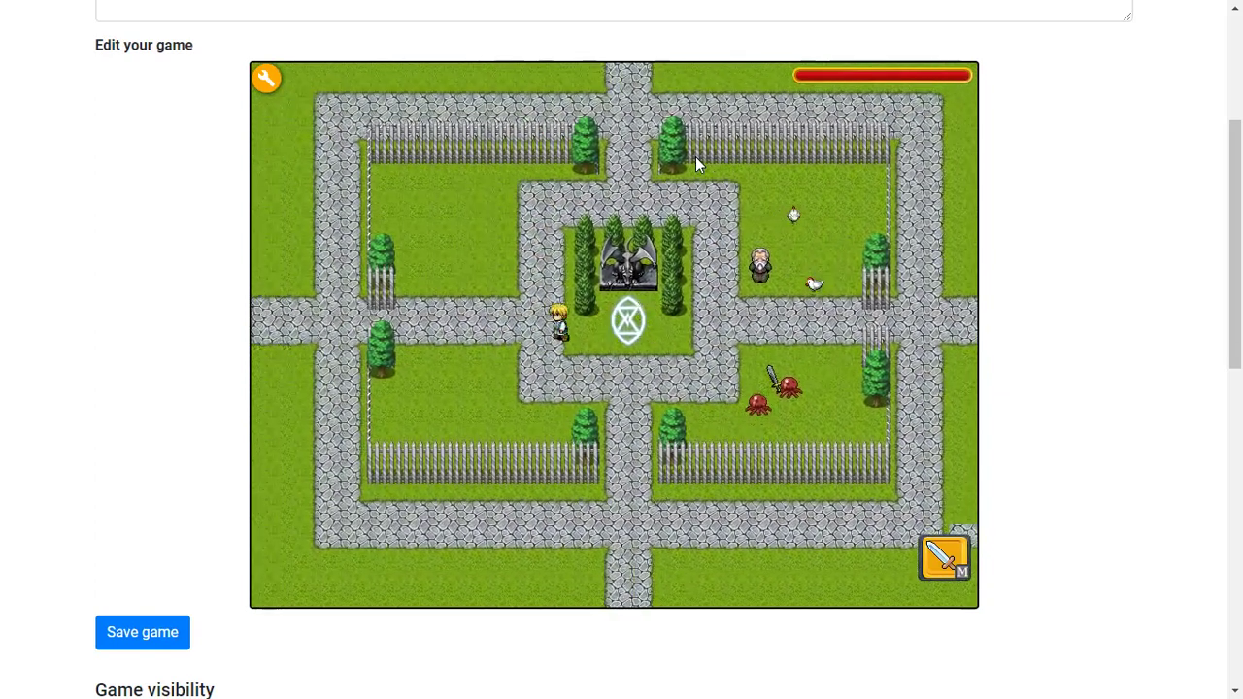
# Test-play walking the hero up and down the stone path on the statue's west side.
pyautogui.press('Up')
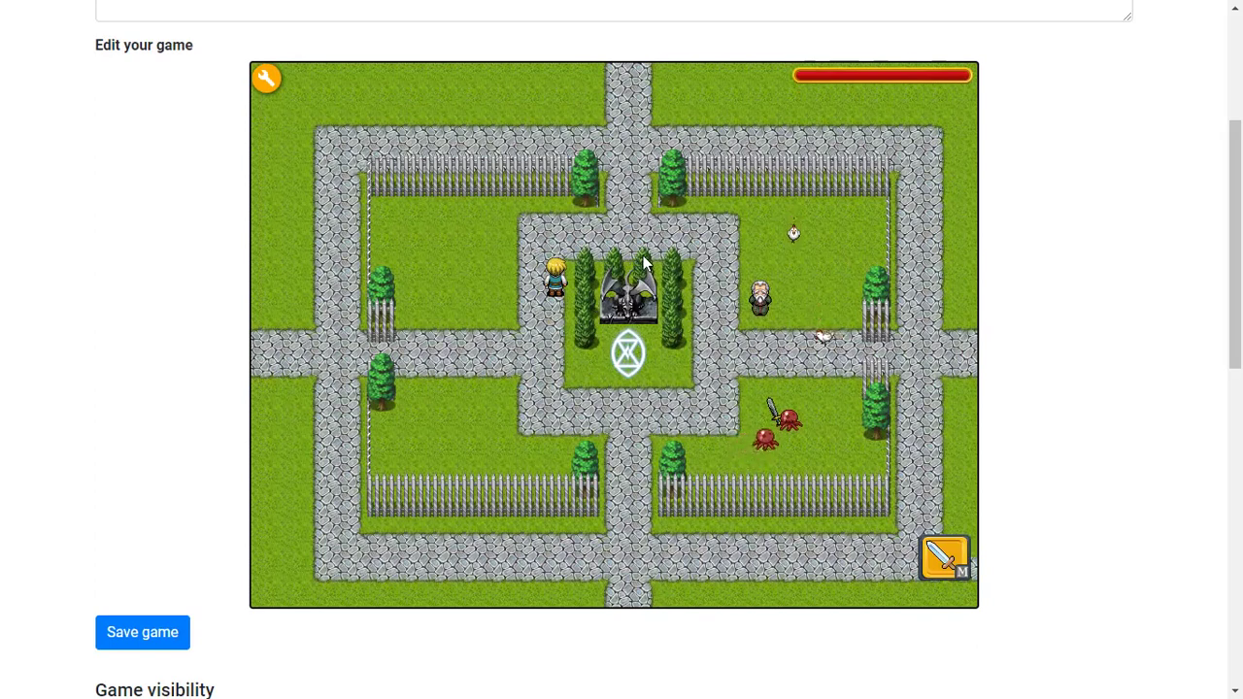
pyautogui.press('Left')
pyautogui.press('Right')
pyautogui.press('Down')
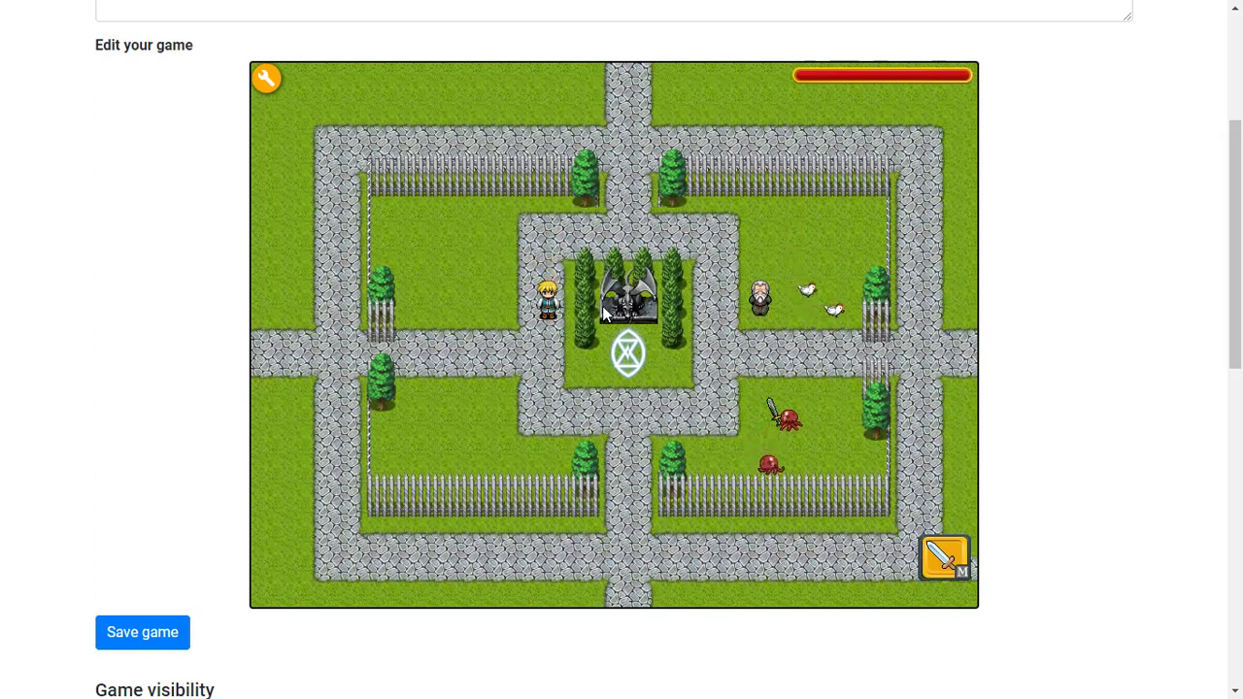
pyautogui.press('Left')
pyautogui.press('Down')
pyautogui.press('Right')
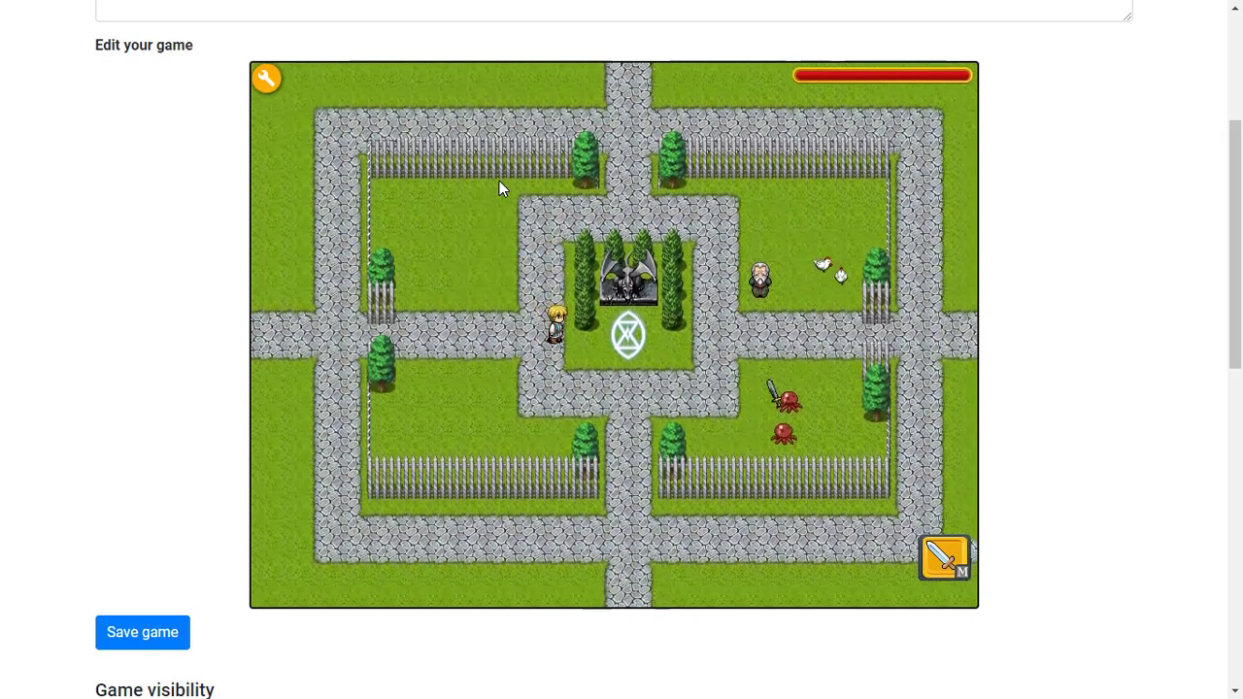
# Return to editing and add a new small indoor level named "shop" to the project tree.
pyautogui.click(279, 83)
pyautogui.click(342, 79)
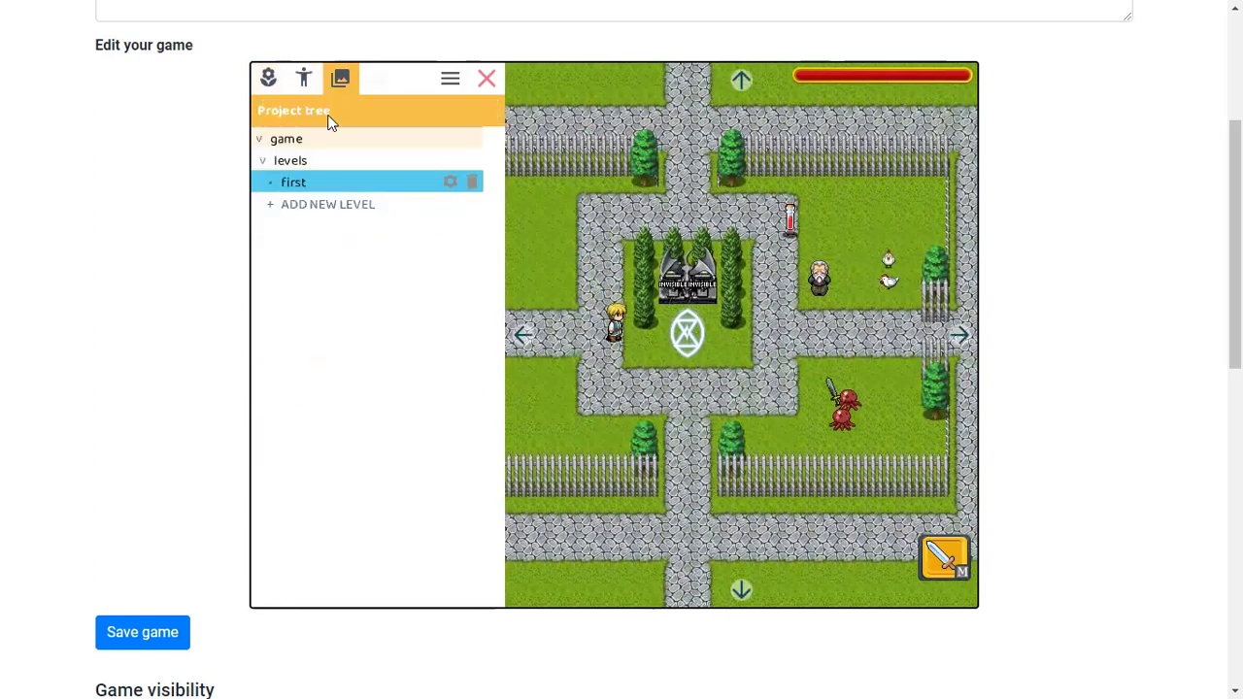
pyautogui.click(302, 82)
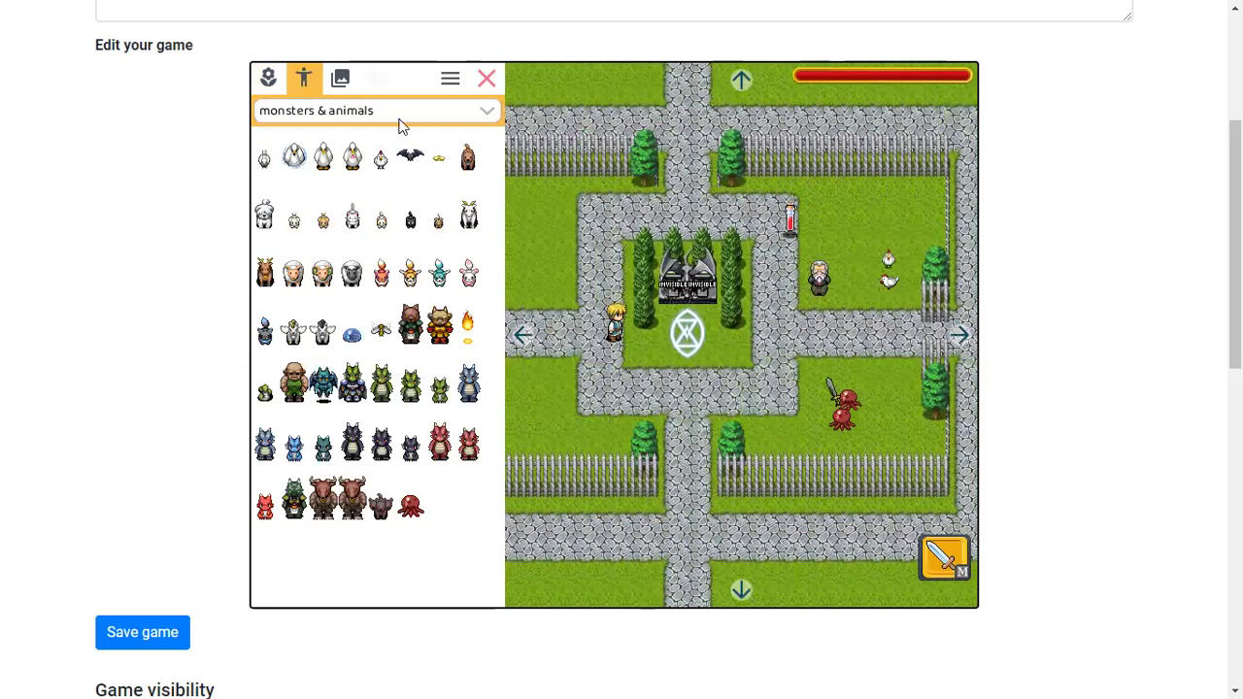
pyautogui.click(332, 83)
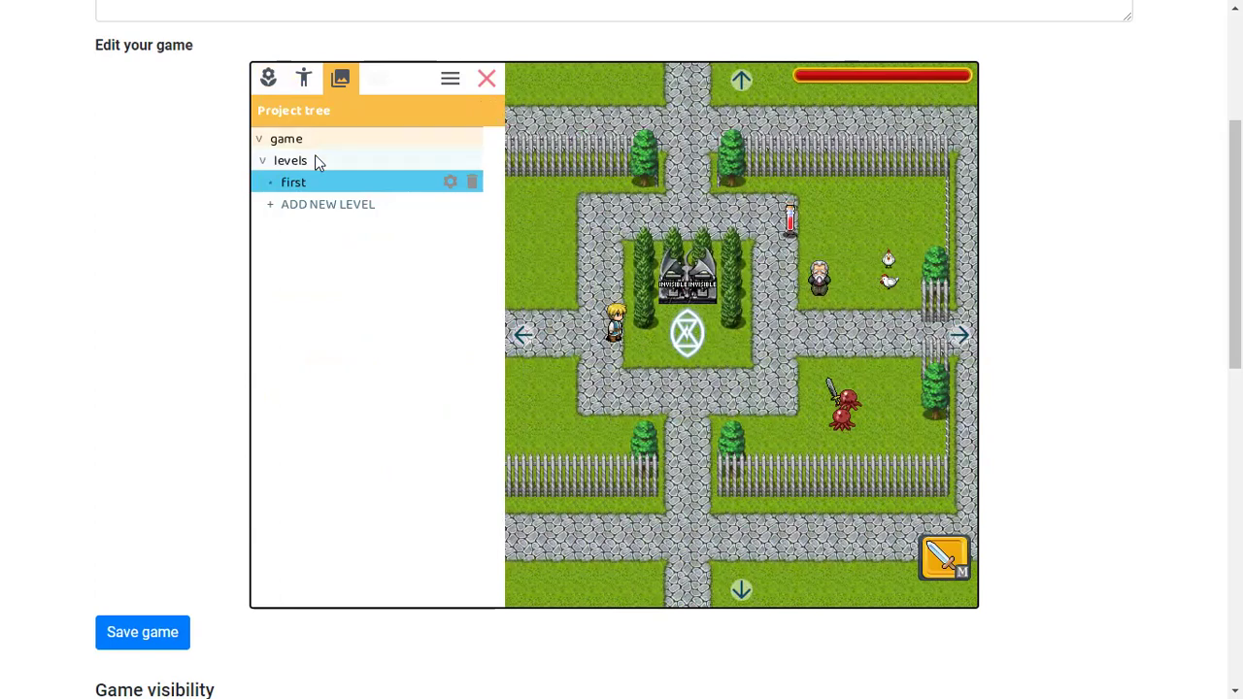
pyautogui.click(292, 207)
pyautogui.write('shop')
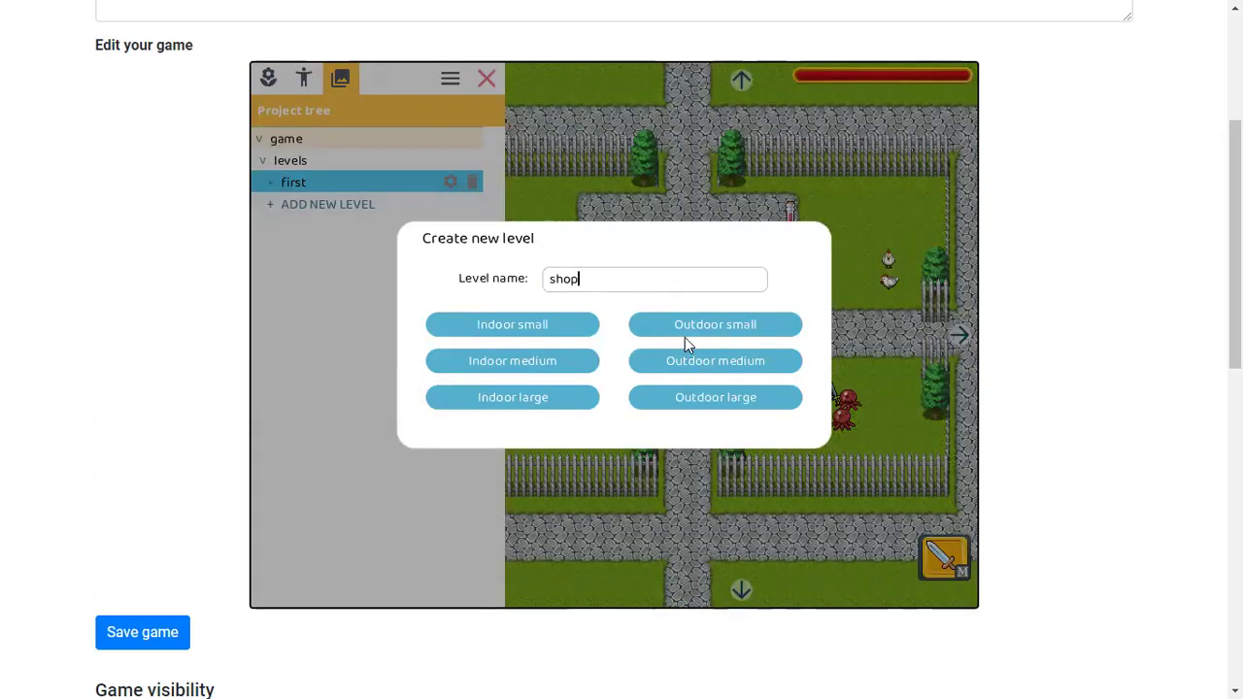
pyautogui.click(476, 328)
# Add a new small outdoor level named "north cold".
pyautogui.click(275, 225)
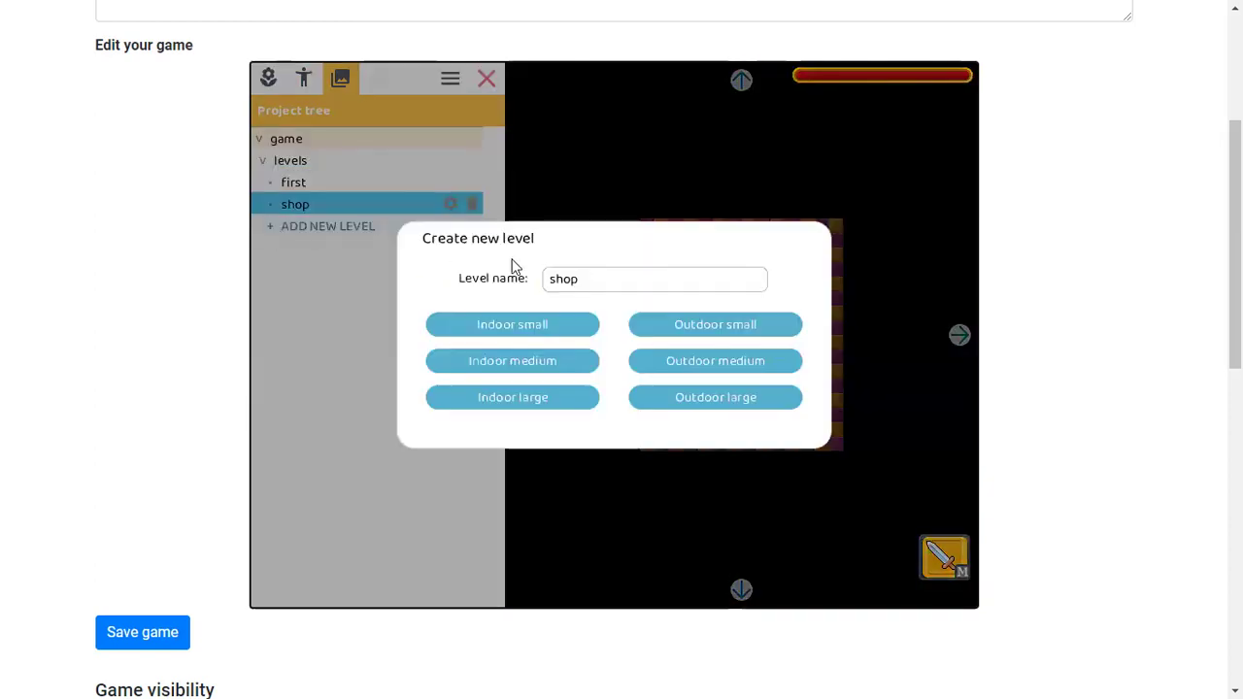
pyautogui.moveTo(578, 284); pyautogui.dragTo(571, 284)
pyautogui.write('north_cold')
pyautogui.click(794, 331)
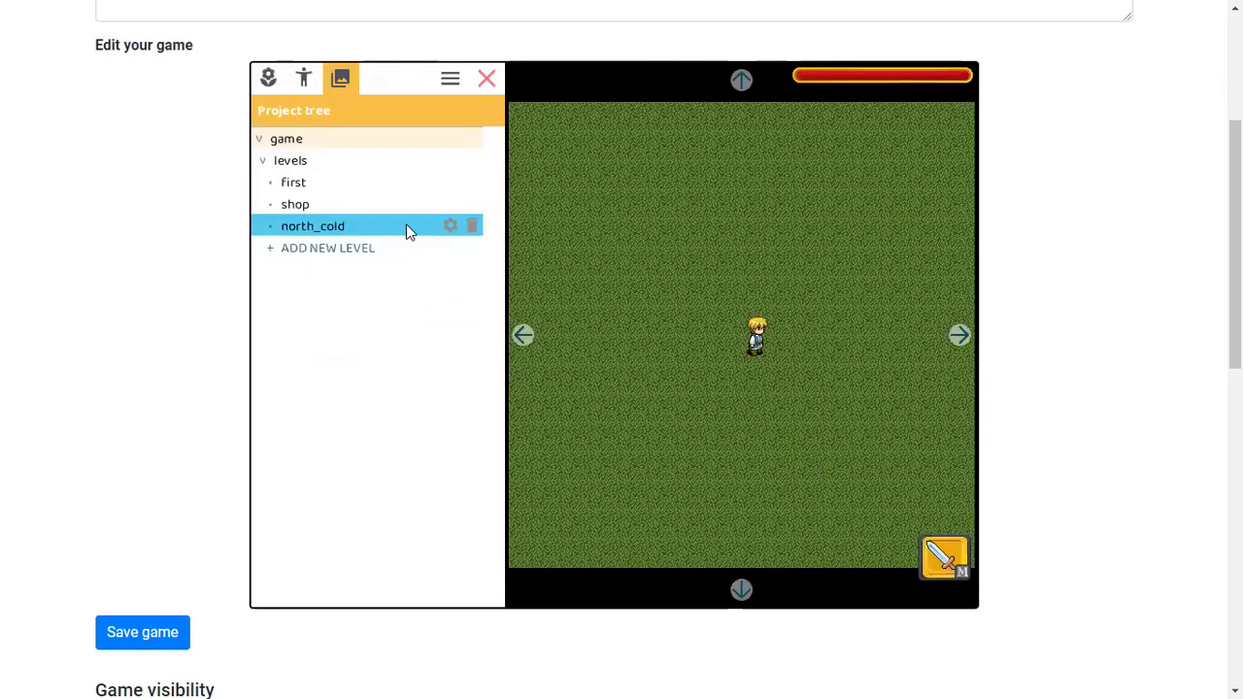
# Add a new small indoor level named "western lake".
pyautogui.click(340, 253)
pyautogui.moveTo(611, 278); pyautogui.dragTo(502, 279)
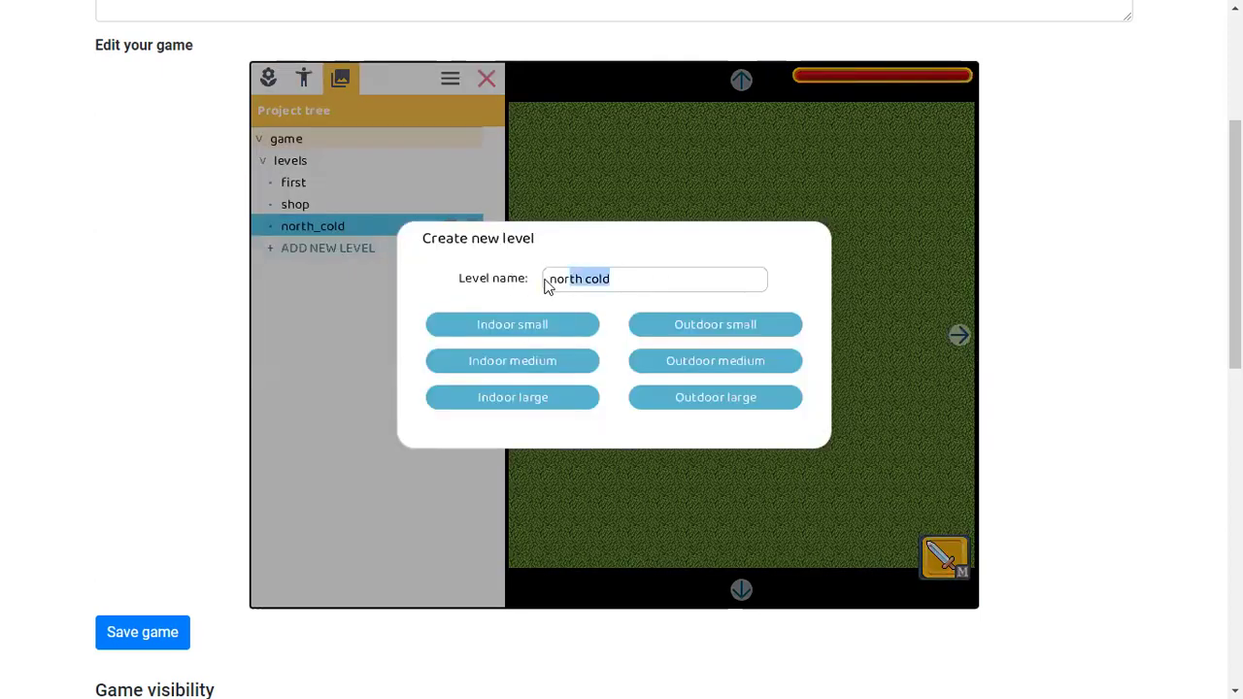
pyautogui.write('western lake')
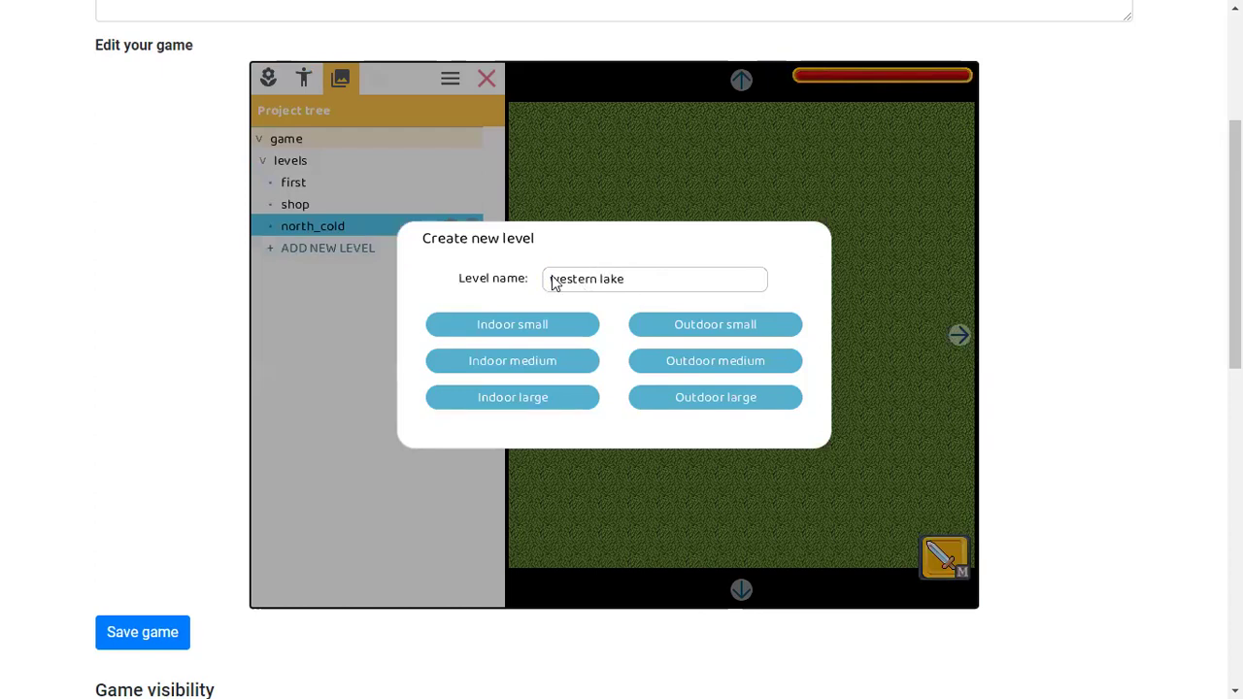
pyautogui.click(577, 322)
# Add a new medium outdoor level named "eastern desert".
pyautogui.click(333, 271)
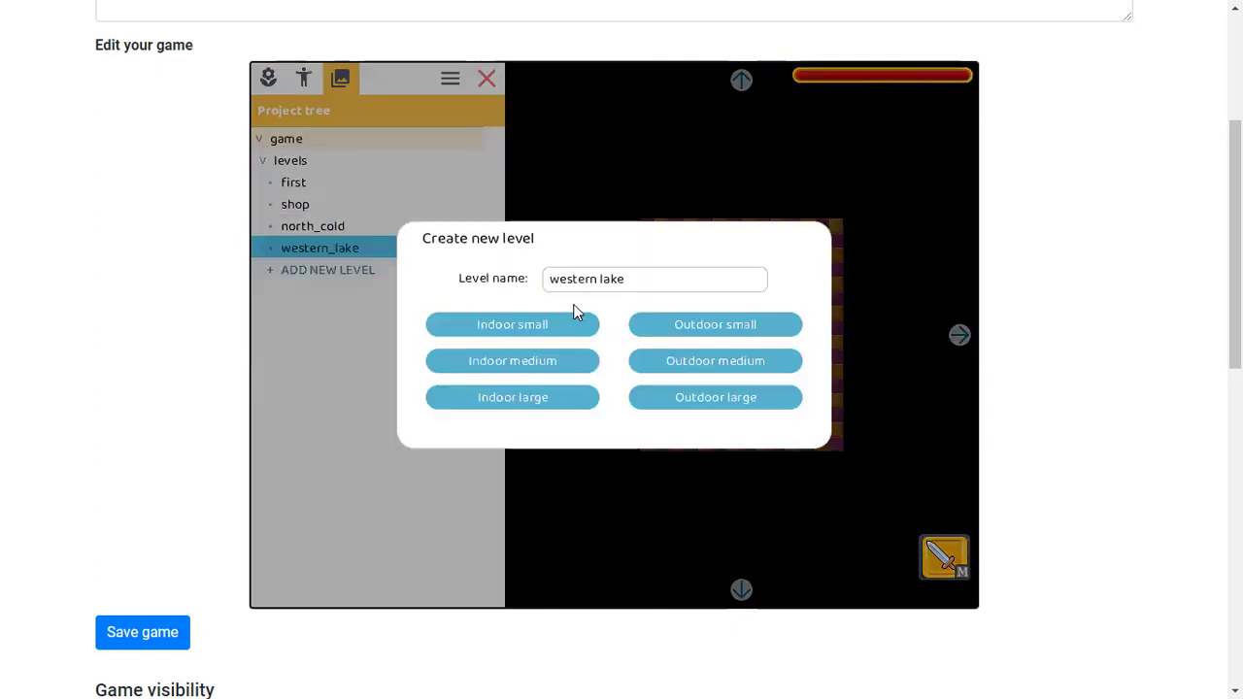
pyautogui.moveTo(657, 291); pyautogui.dragTo(540, 283)
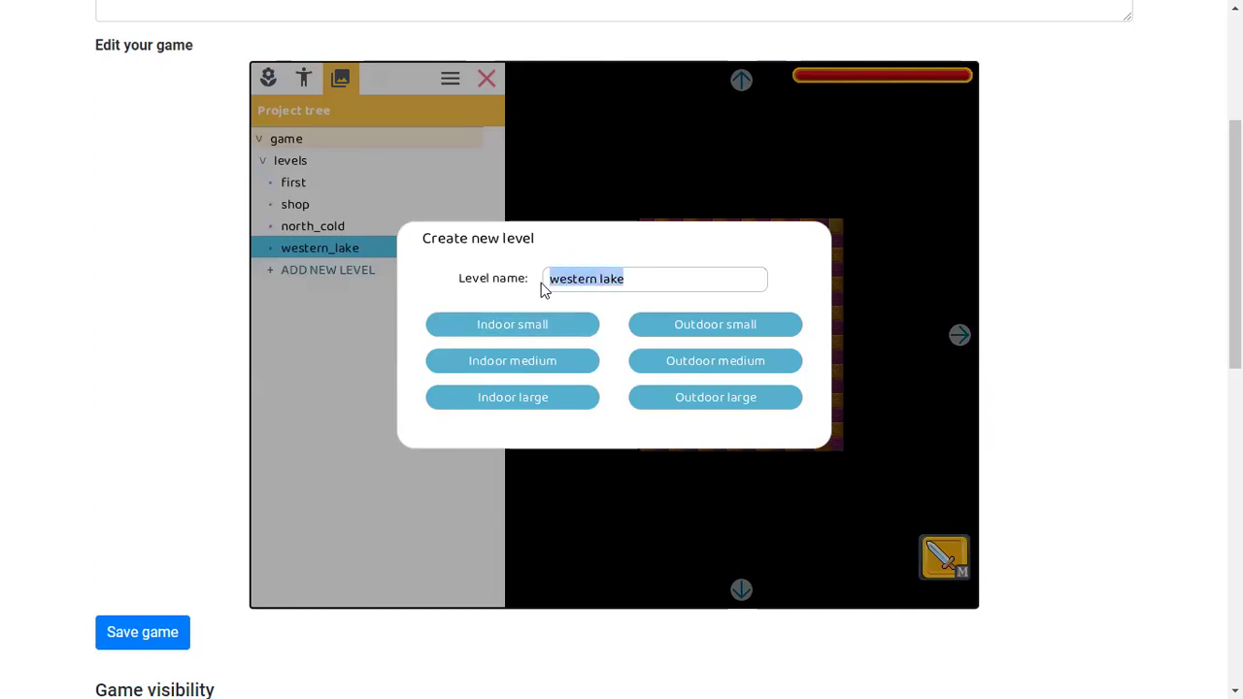
pyautogui.write('easte')
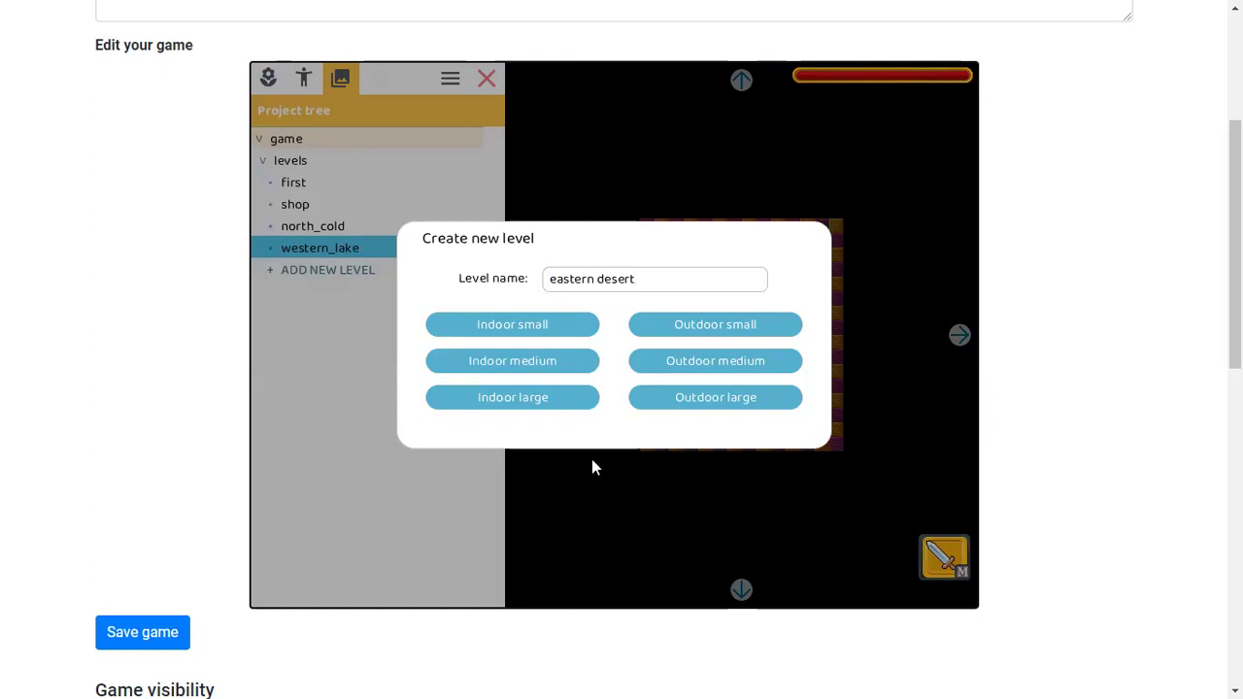
pyautogui.click(668, 361)
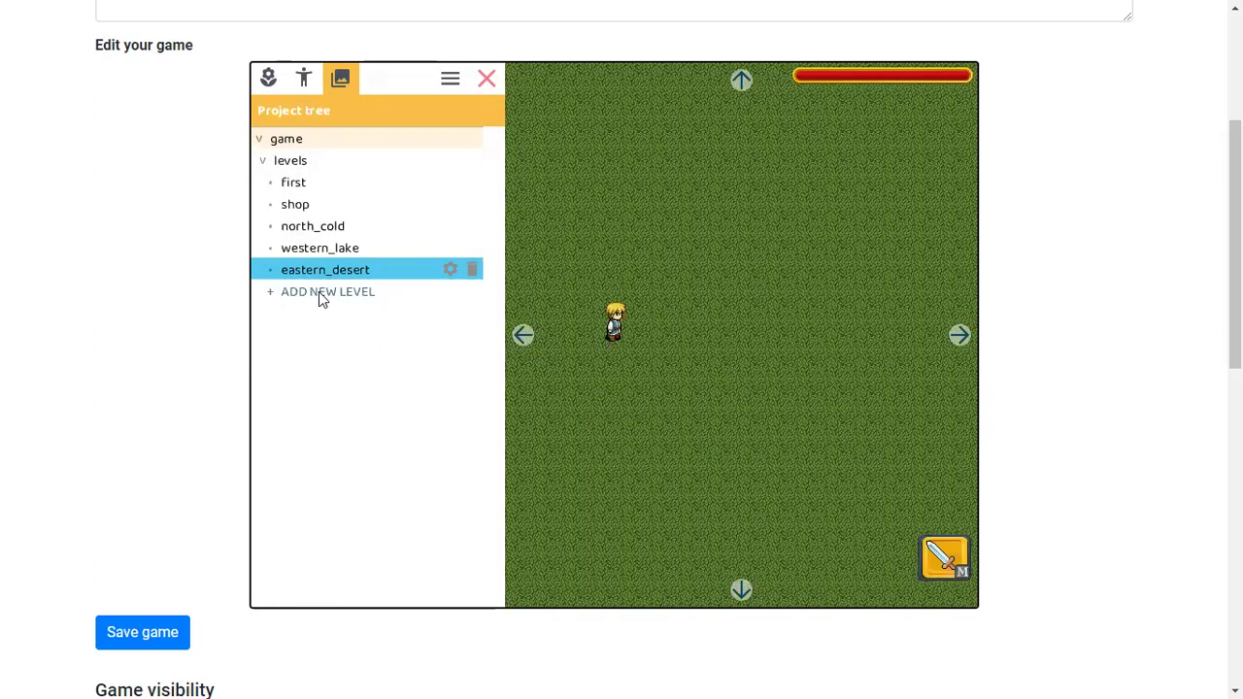
# Add a new medium outdoor level named "southern isles".
pyautogui.click(319, 291)
pyautogui.click(546, 283)
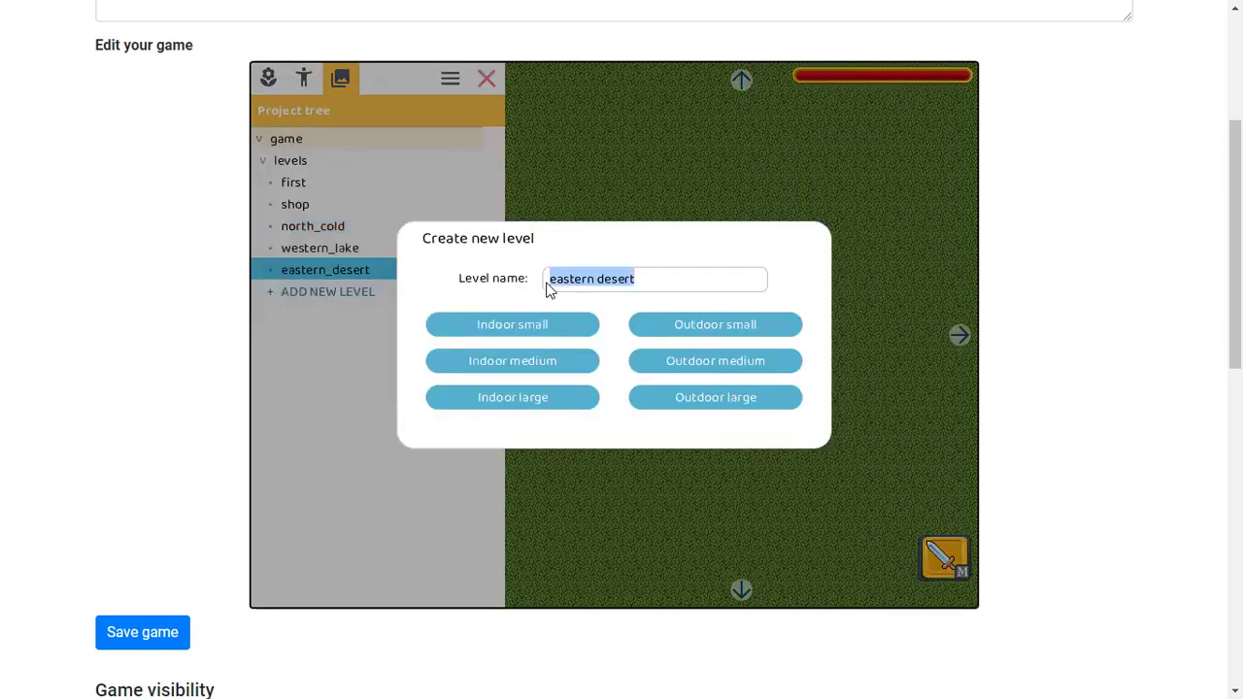
pyautogui.write('souther')
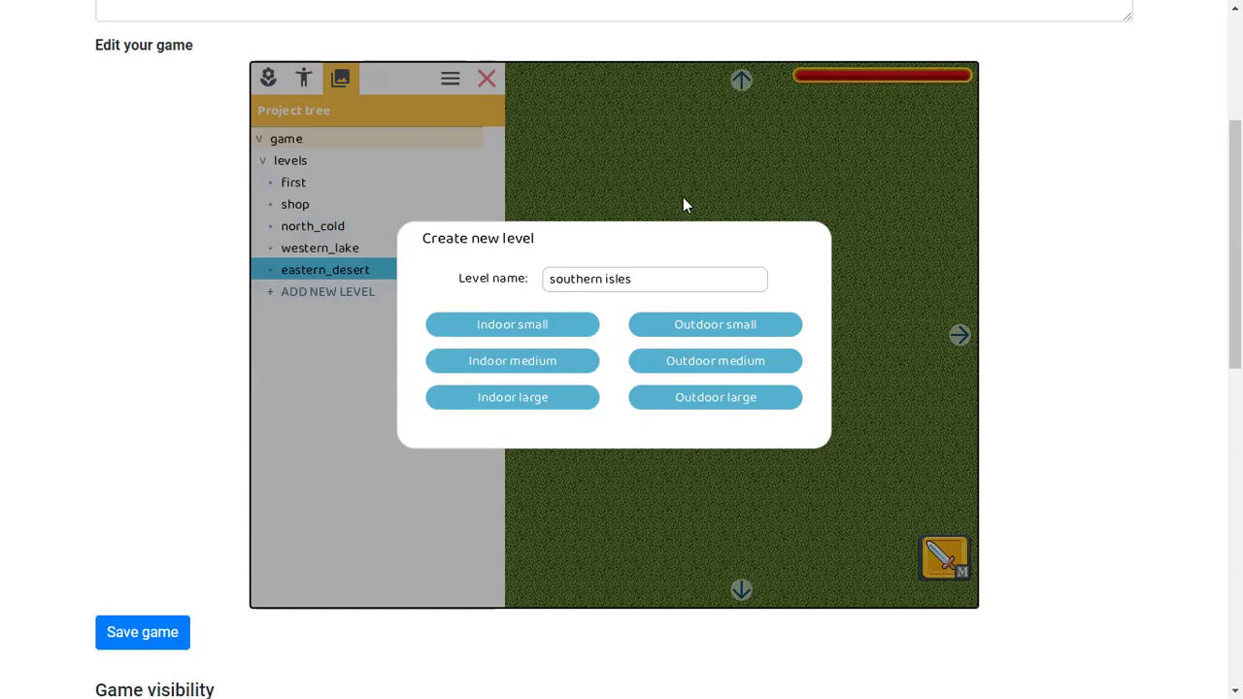
pyautogui.click(662, 364)
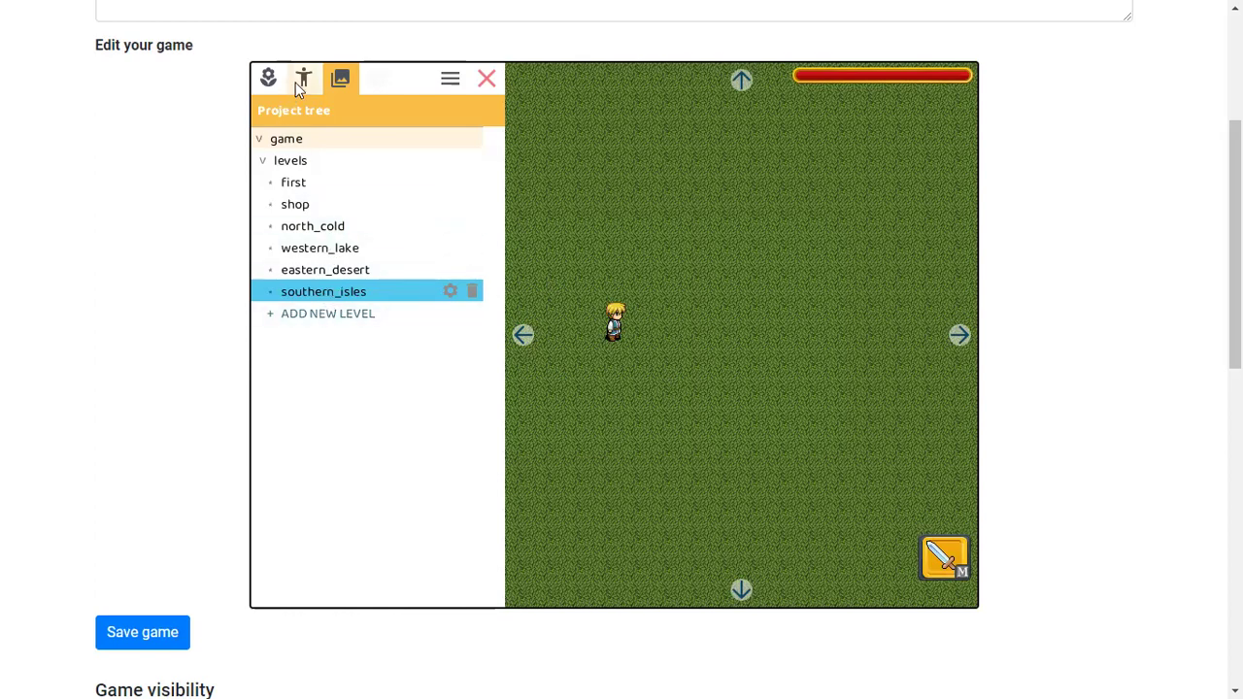
# View the shop, southern_isles and north_cold levels, and return to the first level.
pyautogui.click(294, 204)
pyautogui.click(323, 293)
pyautogui.click(317, 225)
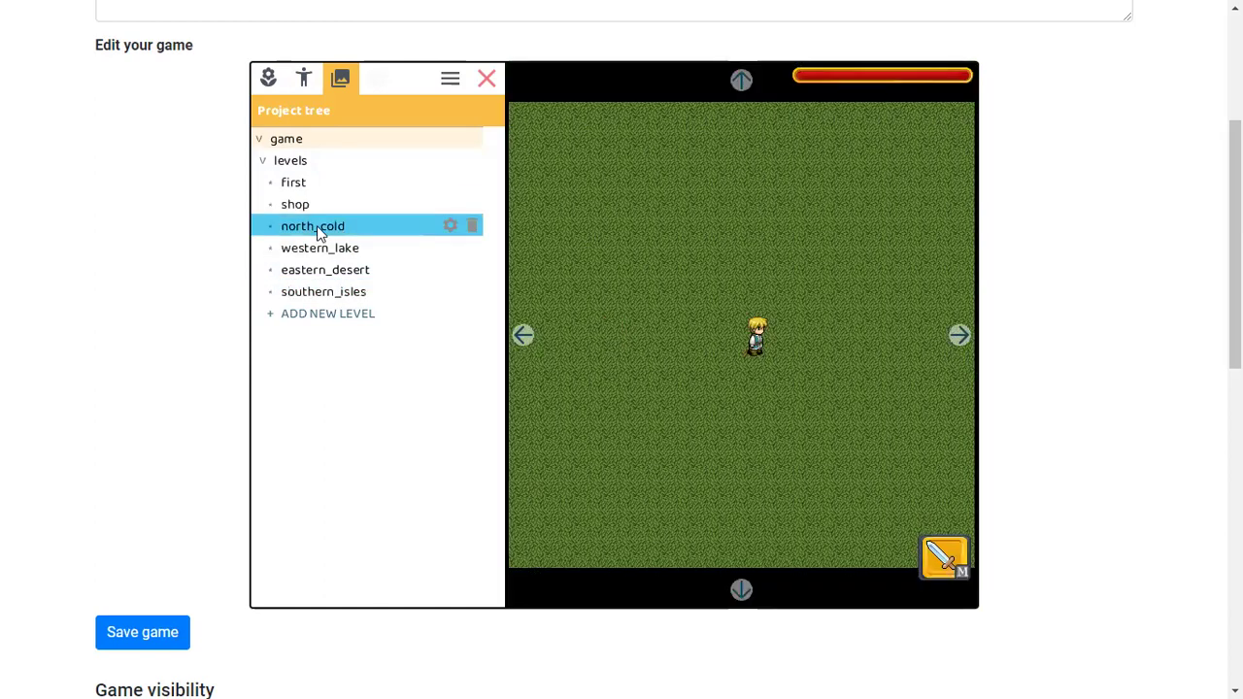
pyautogui.click(290, 184)
# Browse the doors in the objects library and preview an open door over the path at the map's north exit.
pyautogui.click(303, 77)
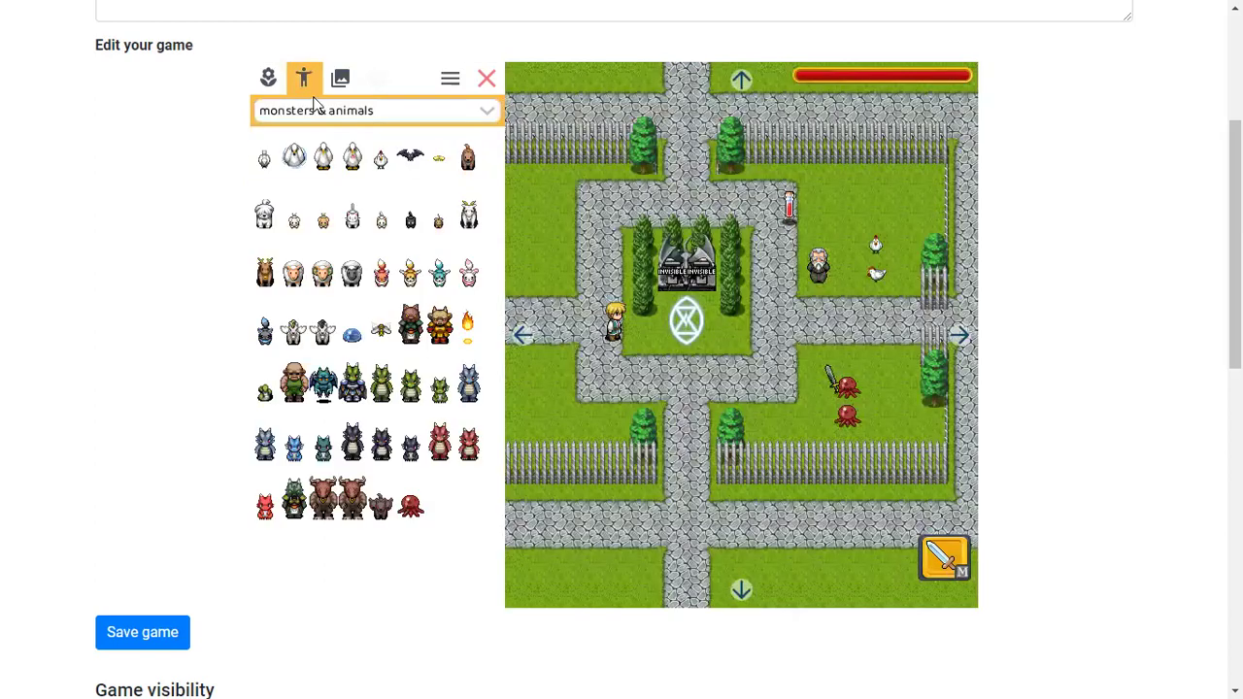
pyautogui.click(327, 112)
pyautogui.click(325, 111)
pyautogui.click(316, 110)
pyautogui.click(293, 200)
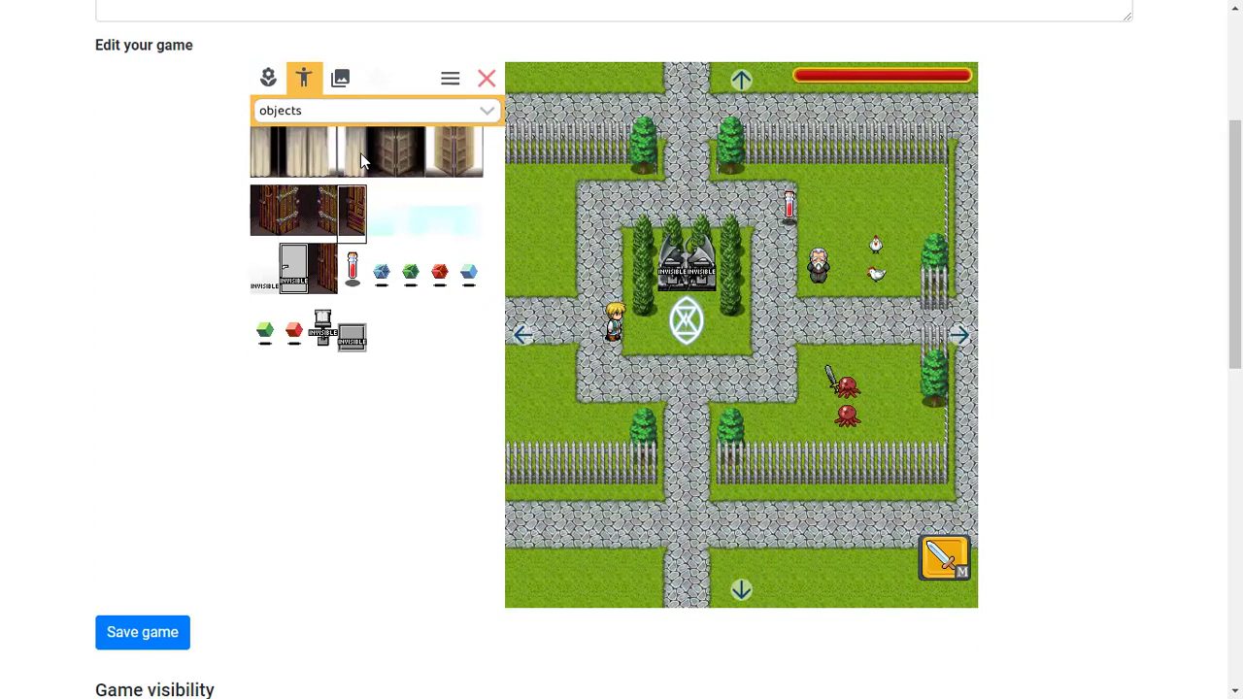
pyautogui.click(740, 84)
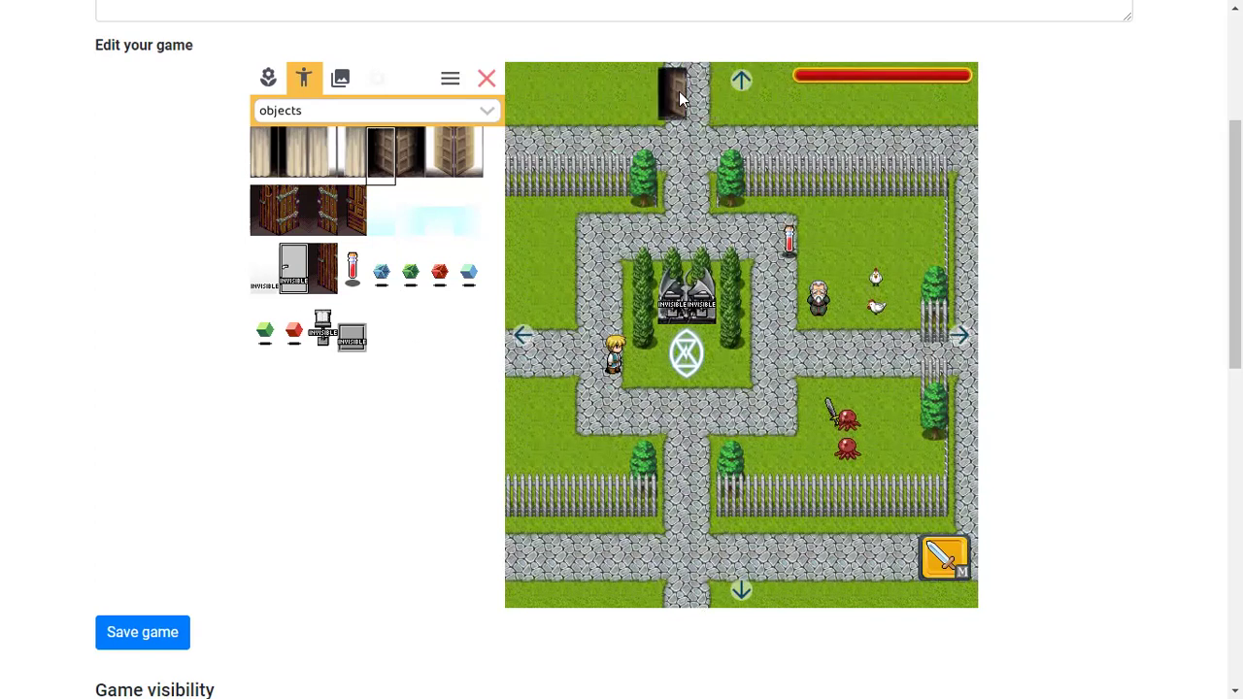
# Test-play walking the hero around the statue to the northern path and back to the statue's north side.
pyautogui.click(493, 86)
pyautogui.press('Right')
pyautogui.press('Down')
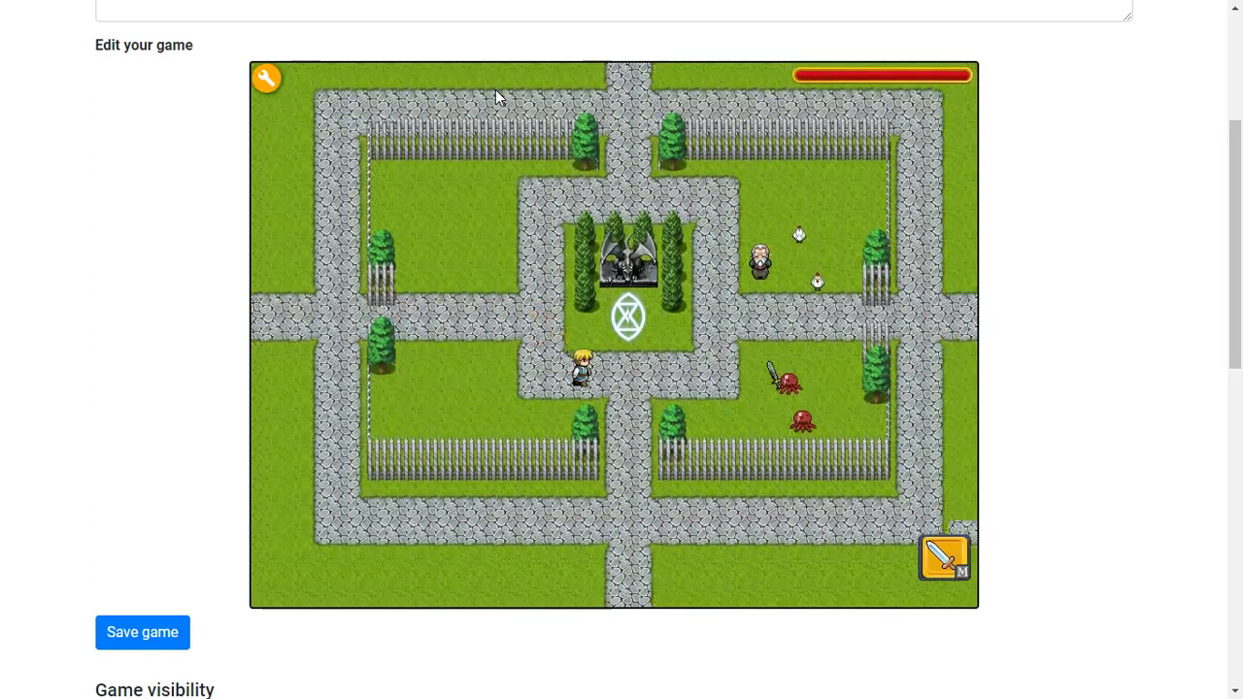
pyautogui.press('Up')
pyautogui.press('Up')
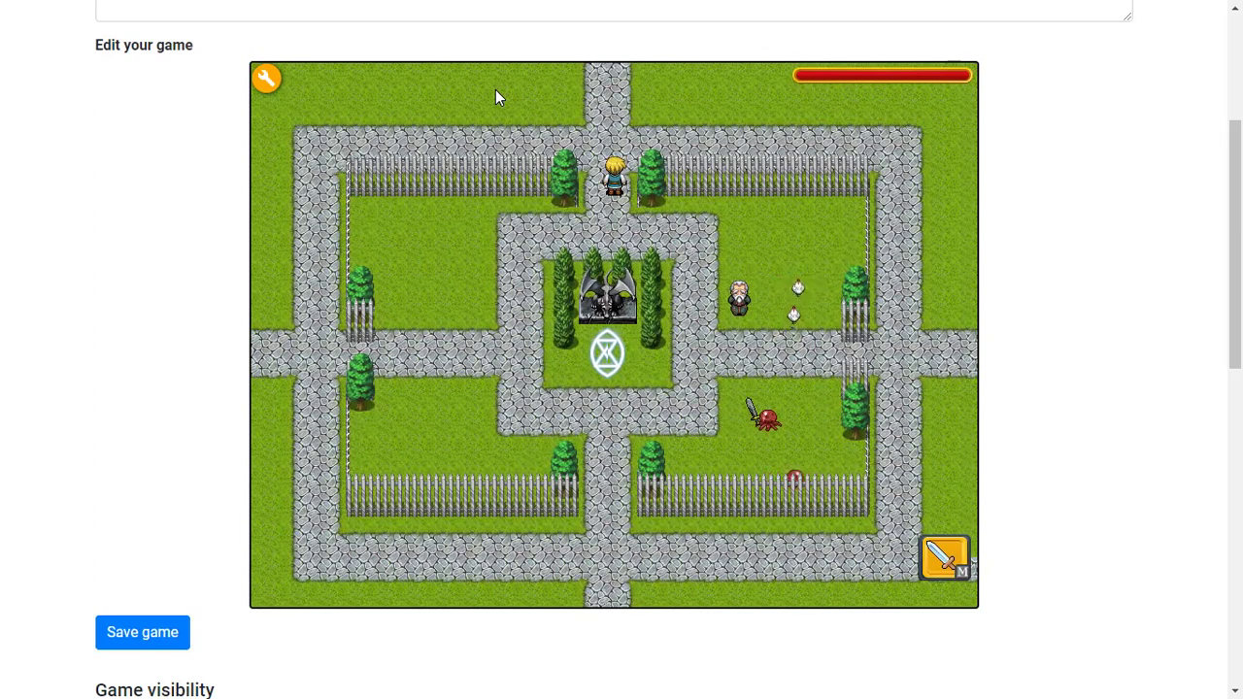
pyautogui.press('Up')
pyautogui.press('Left')
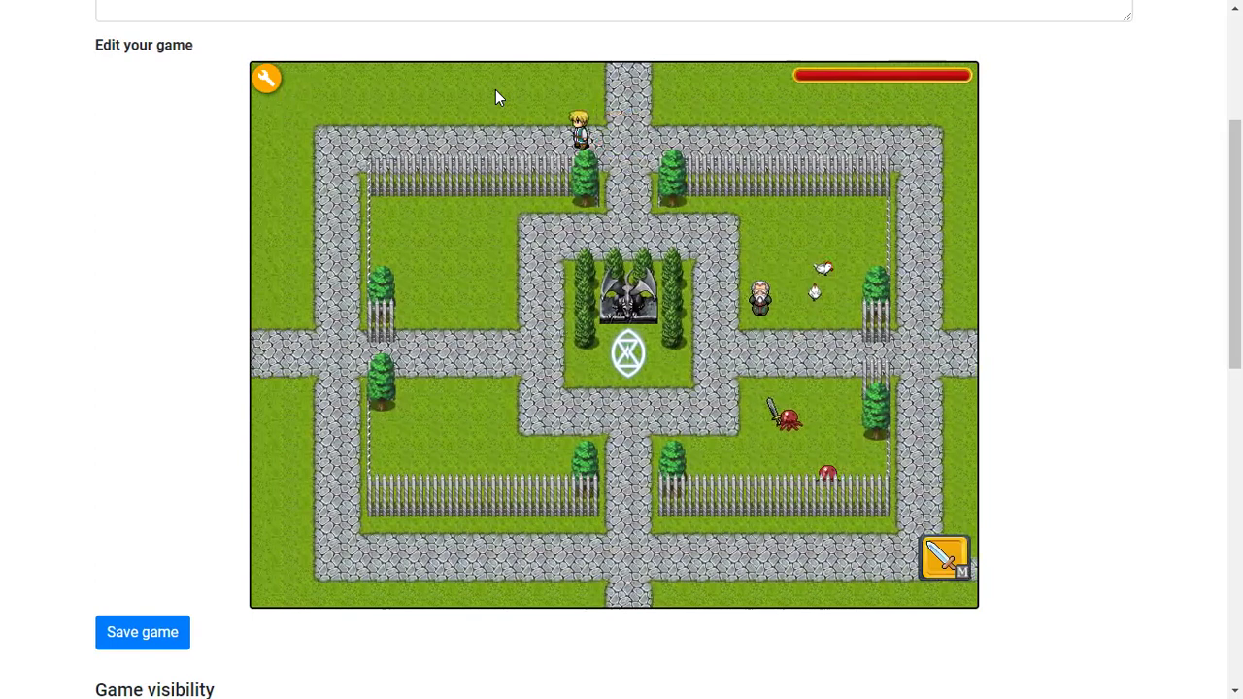
pyautogui.press('Right')
pyautogui.press('Down')
pyautogui.press('Left')
pyautogui.press('Right')
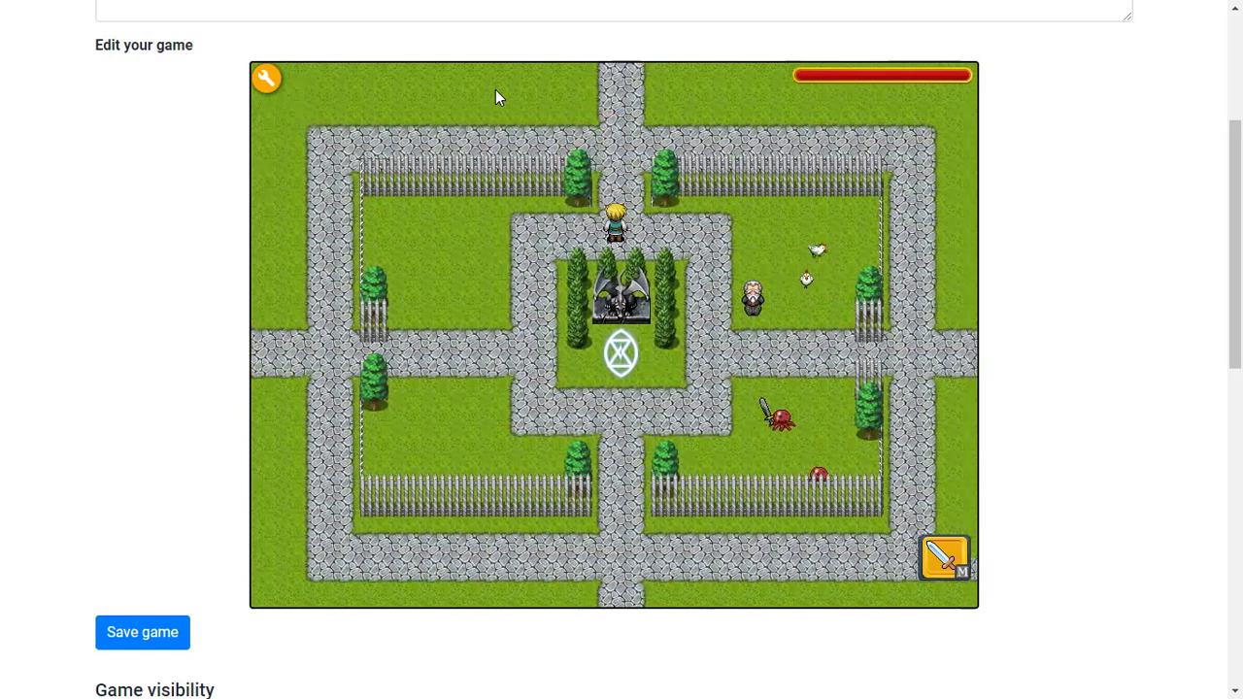
# Return to editing and browse the REFMAP snow ground, snow buildings and snow outdoor tilesets.
pyautogui.click(266, 77)
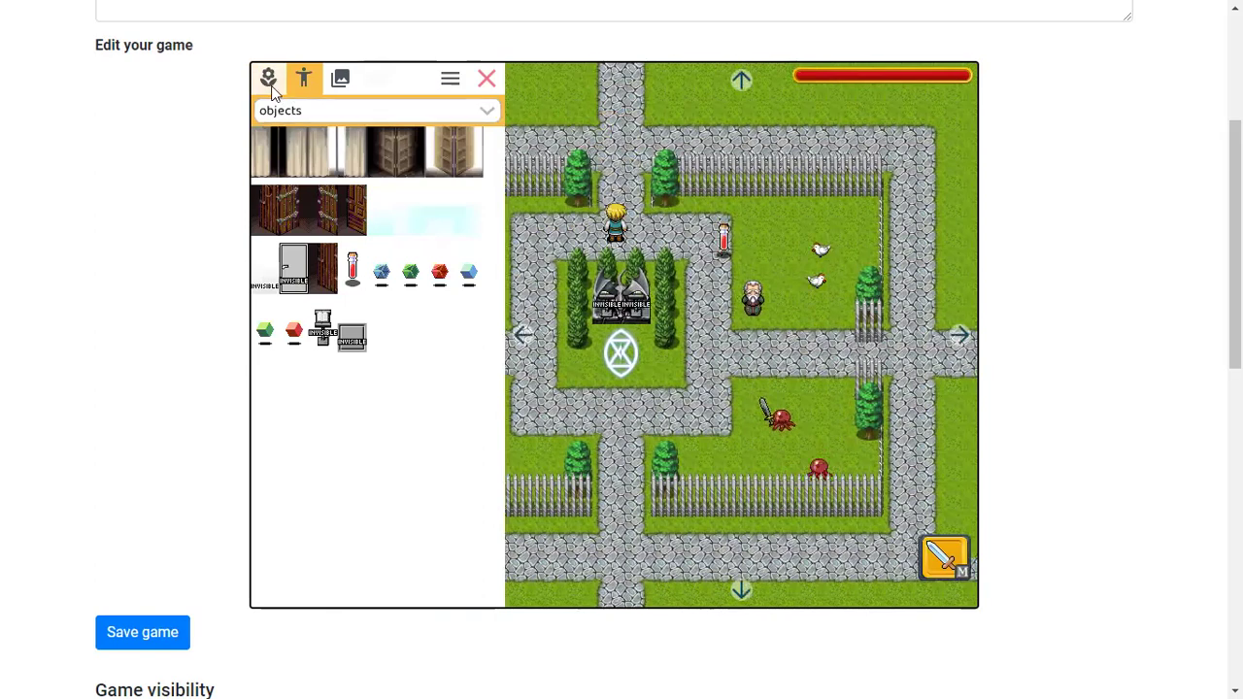
pyautogui.click(268, 78)
pyautogui.click(330, 140)
pyautogui.click(352, 577)
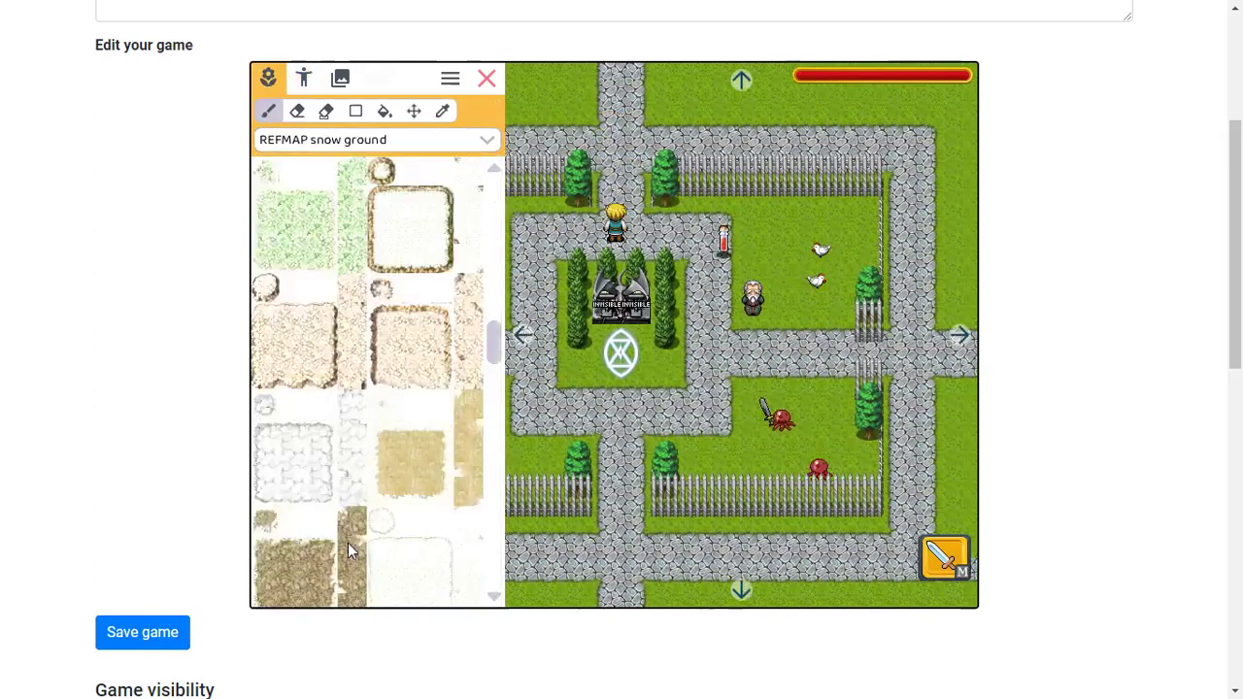
pyautogui.click(356, 139)
pyautogui.scroll(-3, 353, 544)
pyautogui.click(347, 553)
pyautogui.scroll(3, 358, 495)
pyautogui.click(369, 140)
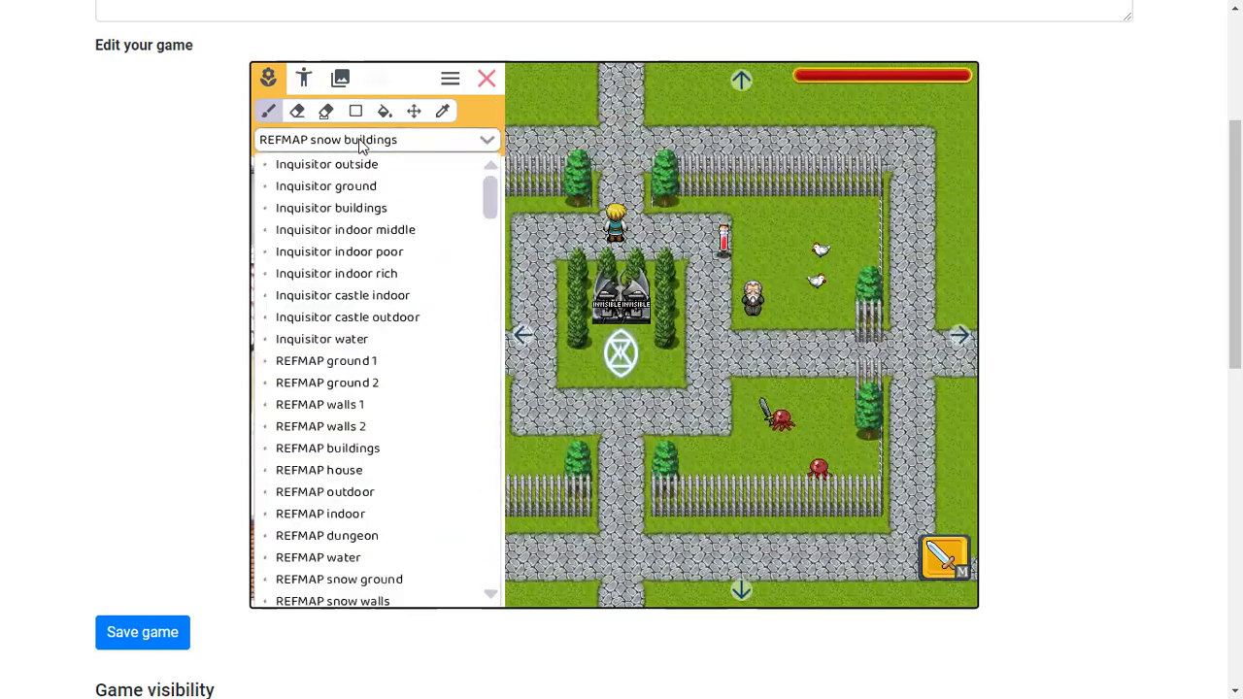
pyautogui.scroll(-3, 337, 545)
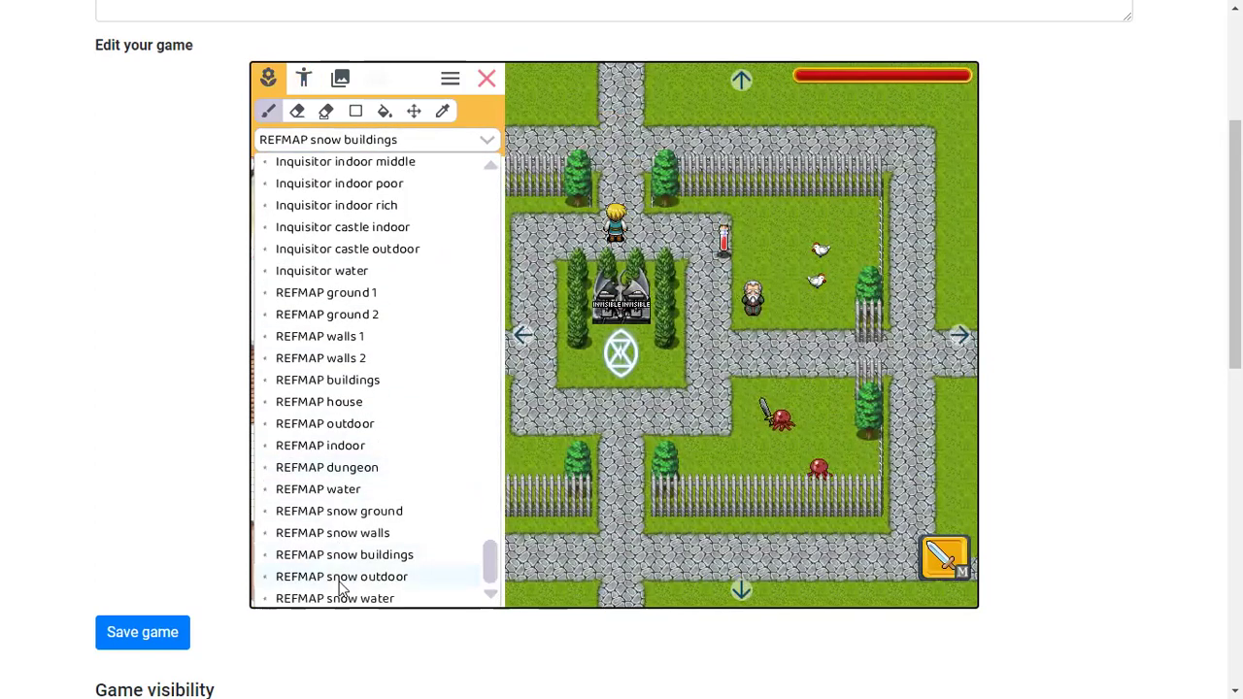
pyautogui.click(341, 579)
pyautogui.scroll(-3, 340, 573)
pyautogui.scroll(10, 330, 341)
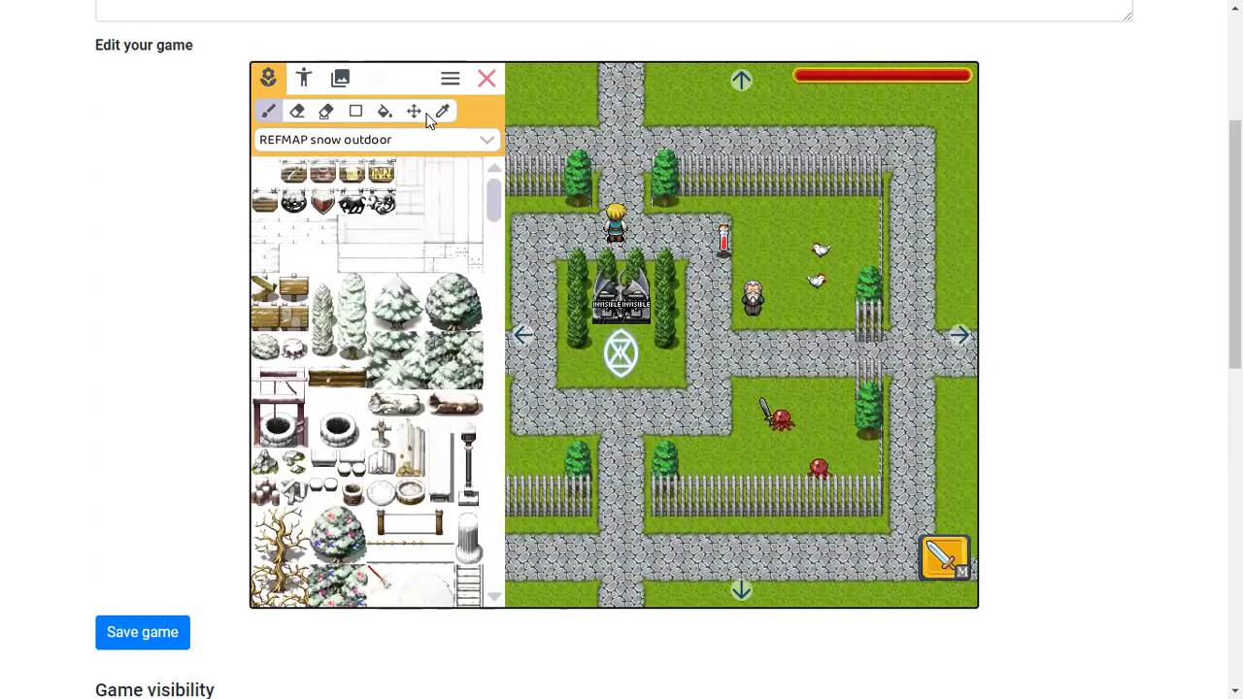
# Test-play walking the hero through the northwest enclosure, east along the central path, and around to the southern path.
pyautogui.press('Escape')
pyautogui.press('Left')
pyautogui.press('Down')
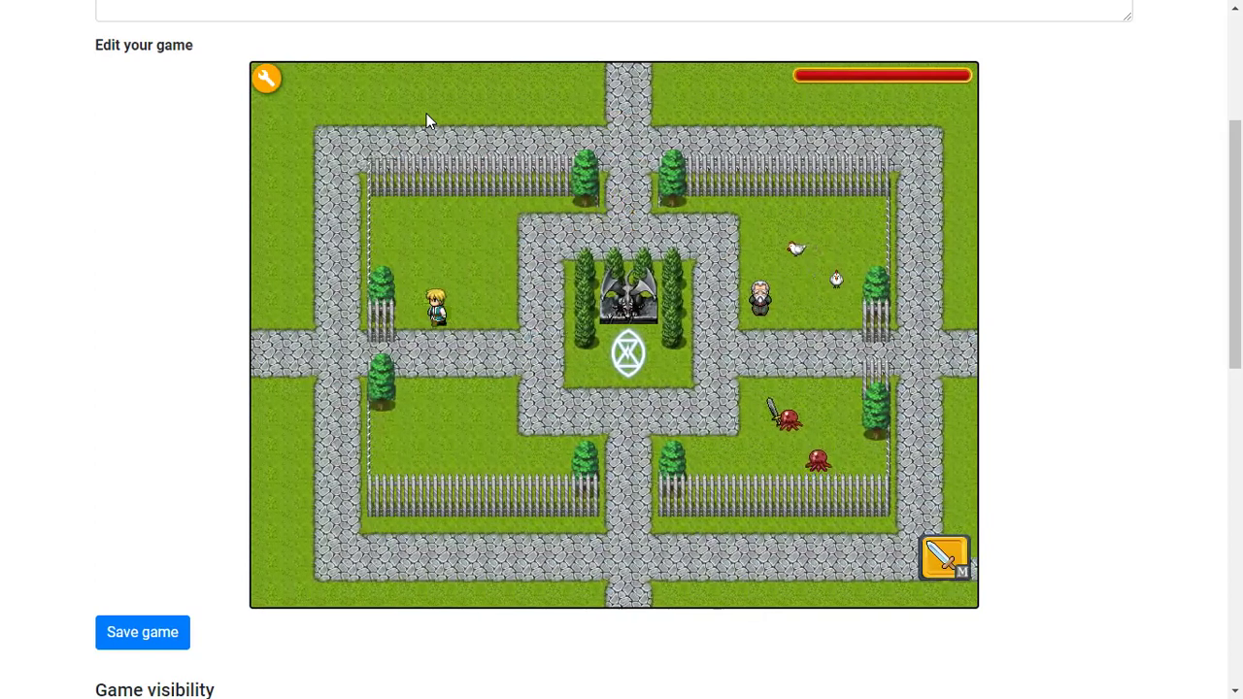
pyautogui.press('Right')
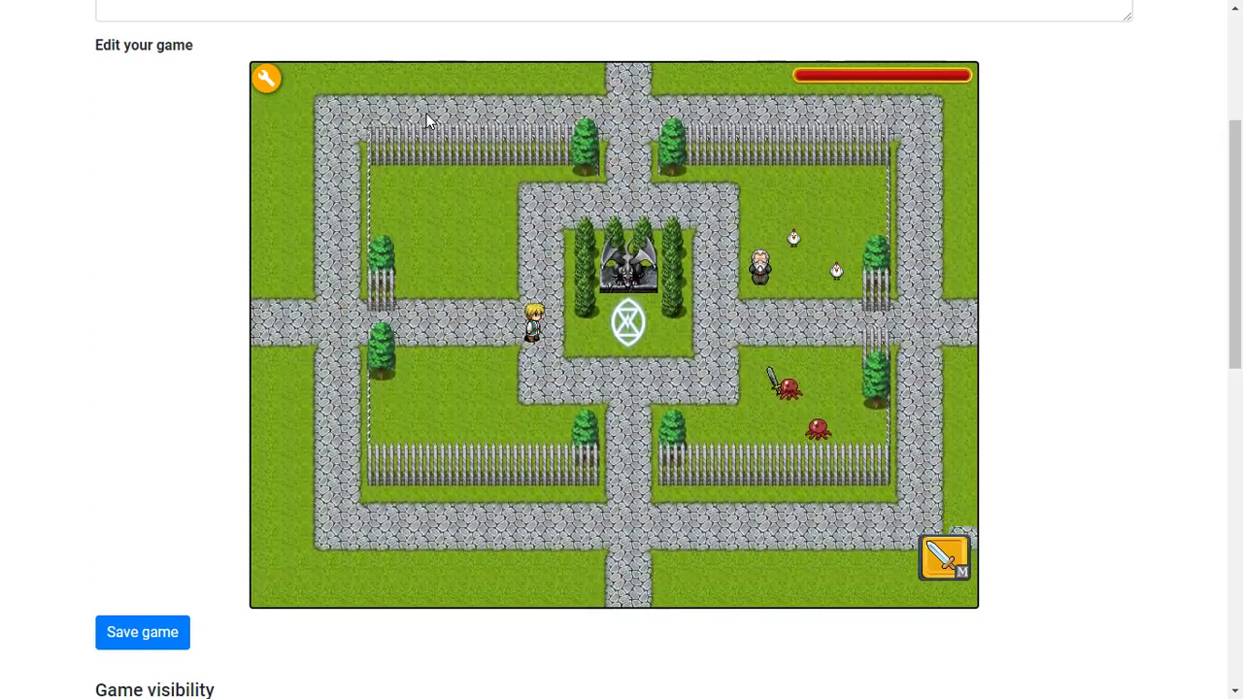
pyautogui.press('Right')
pyautogui.press('Right')
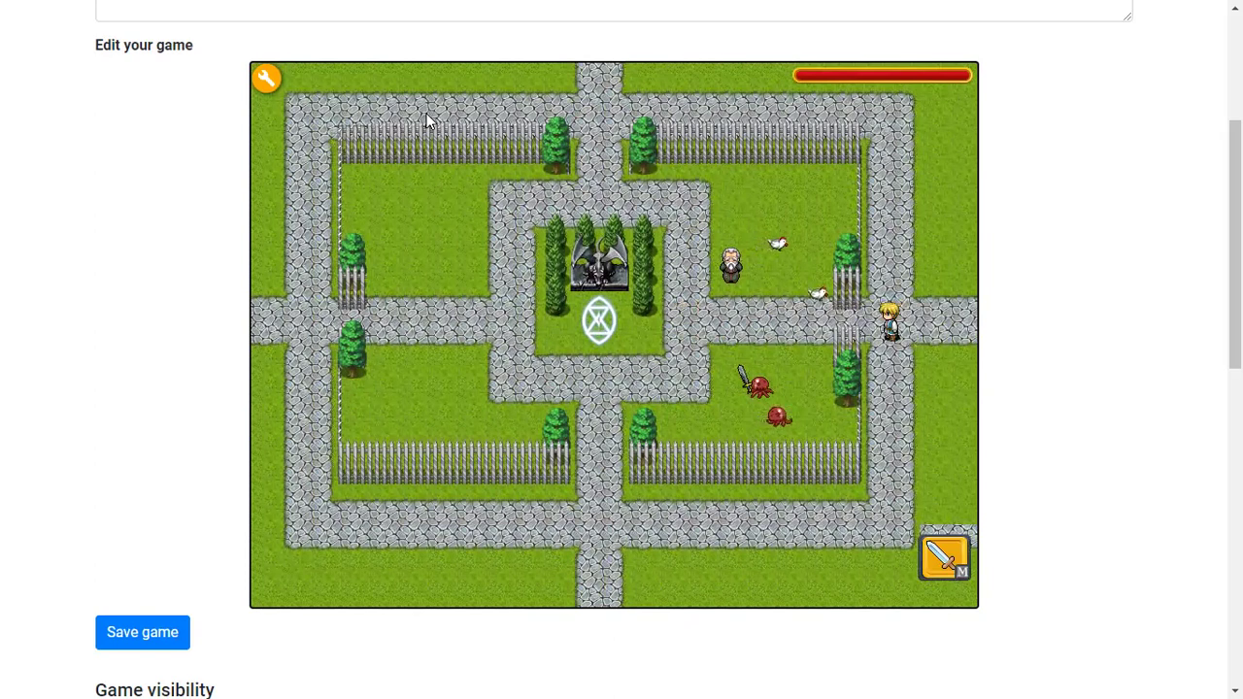
pyautogui.press('Down')
pyautogui.press('Left')
pyautogui.press('Down')
pyautogui.press('Left')
pyautogui.press('Up')
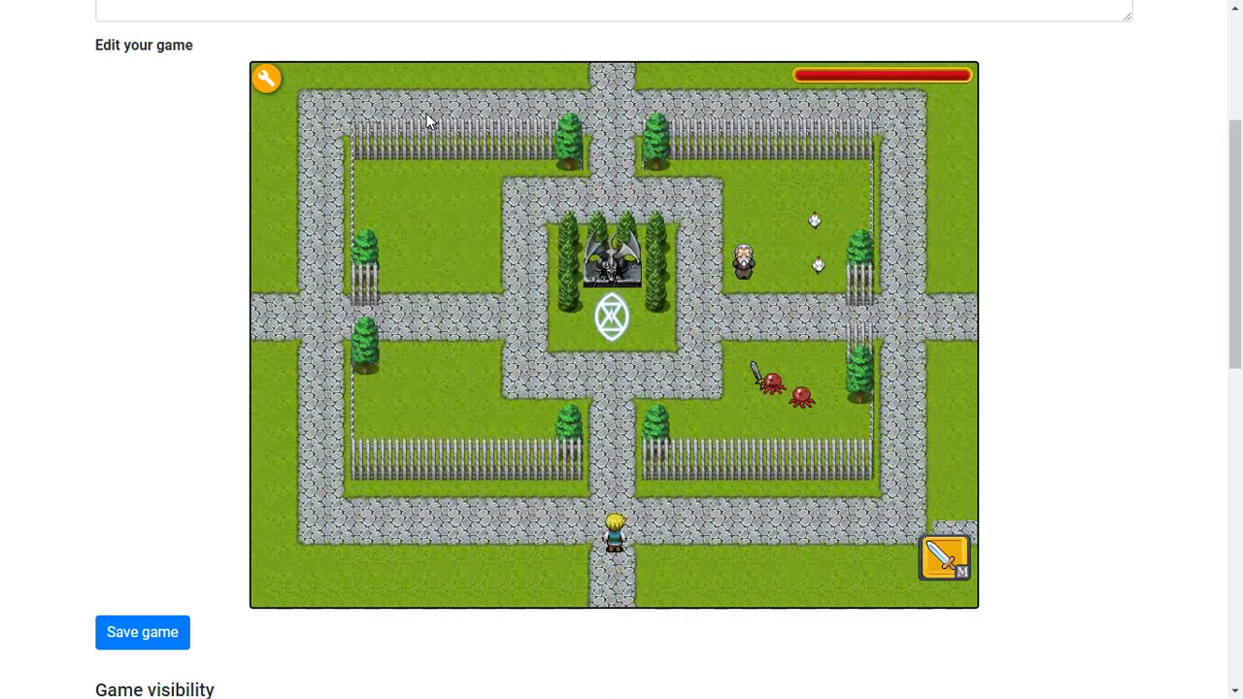
# Test-play walking the hero east along the southern path and return to editing the map.
pyautogui.press('Right')
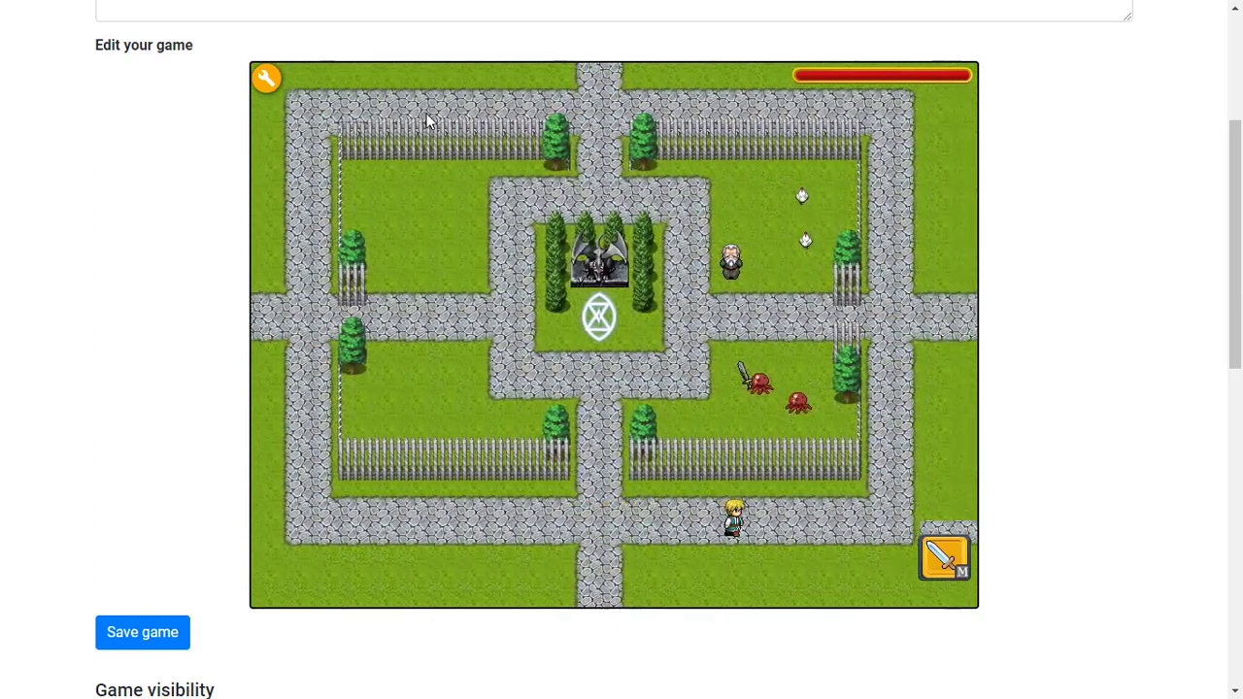
pyautogui.click(266, 78)
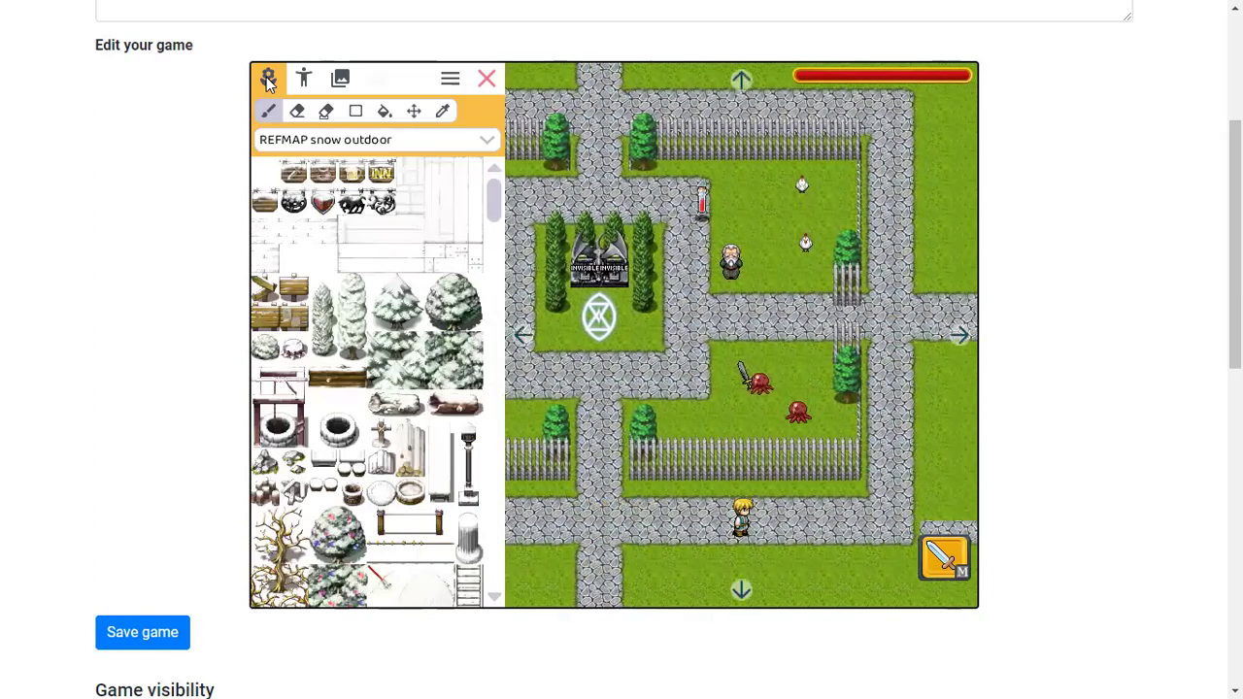
pyautogui.click(294, 119)
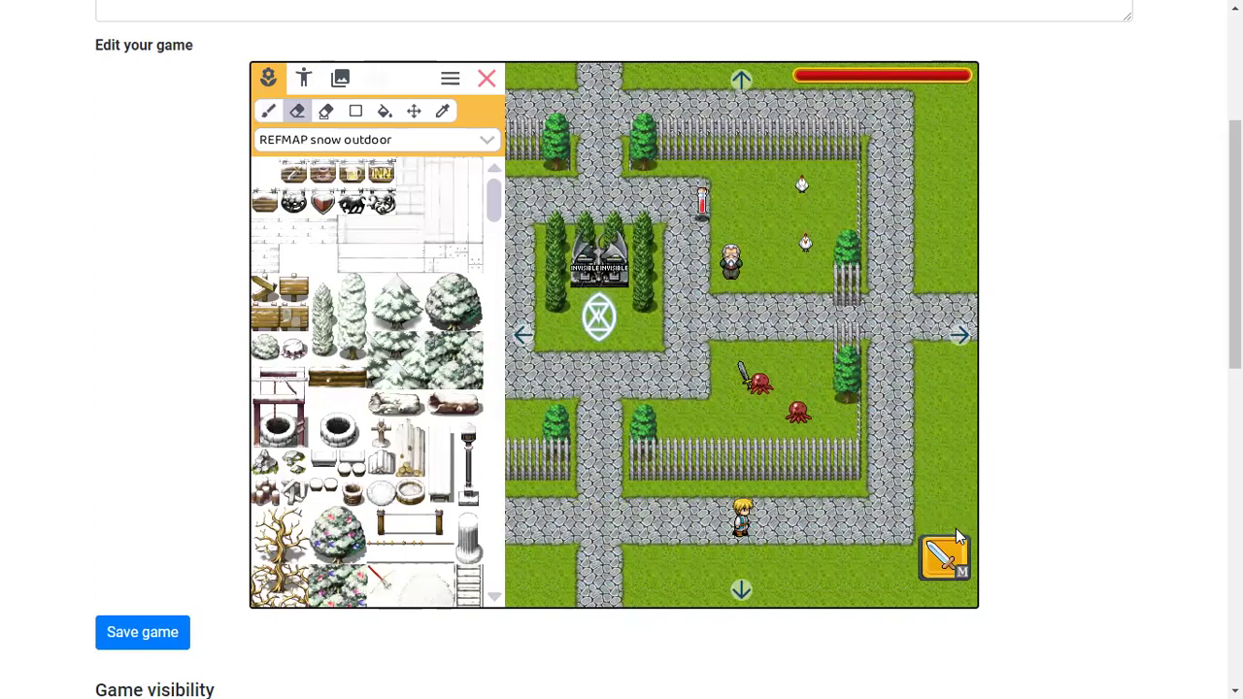
# Open the north_cold level for a look and switch back to the first level.
pyautogui.click(340, 78)
pyautogui.click(314, 223)
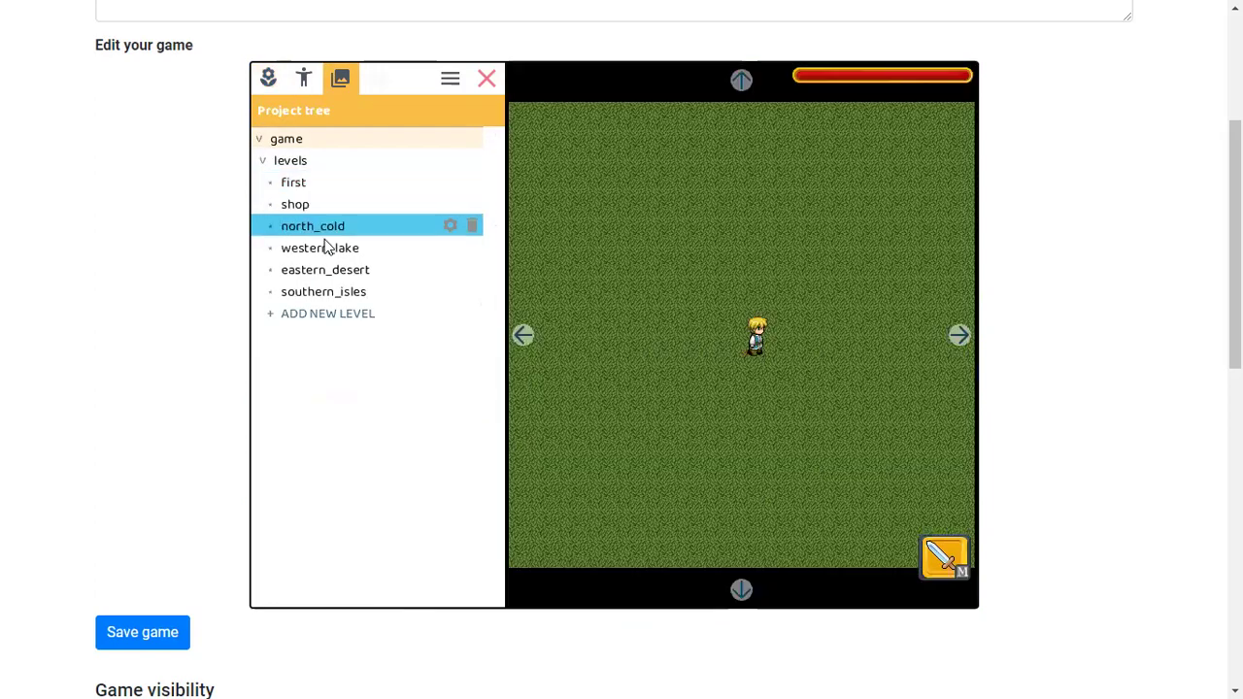
pyautogui.click(325, 173)
pyautogui.click(325, 174)
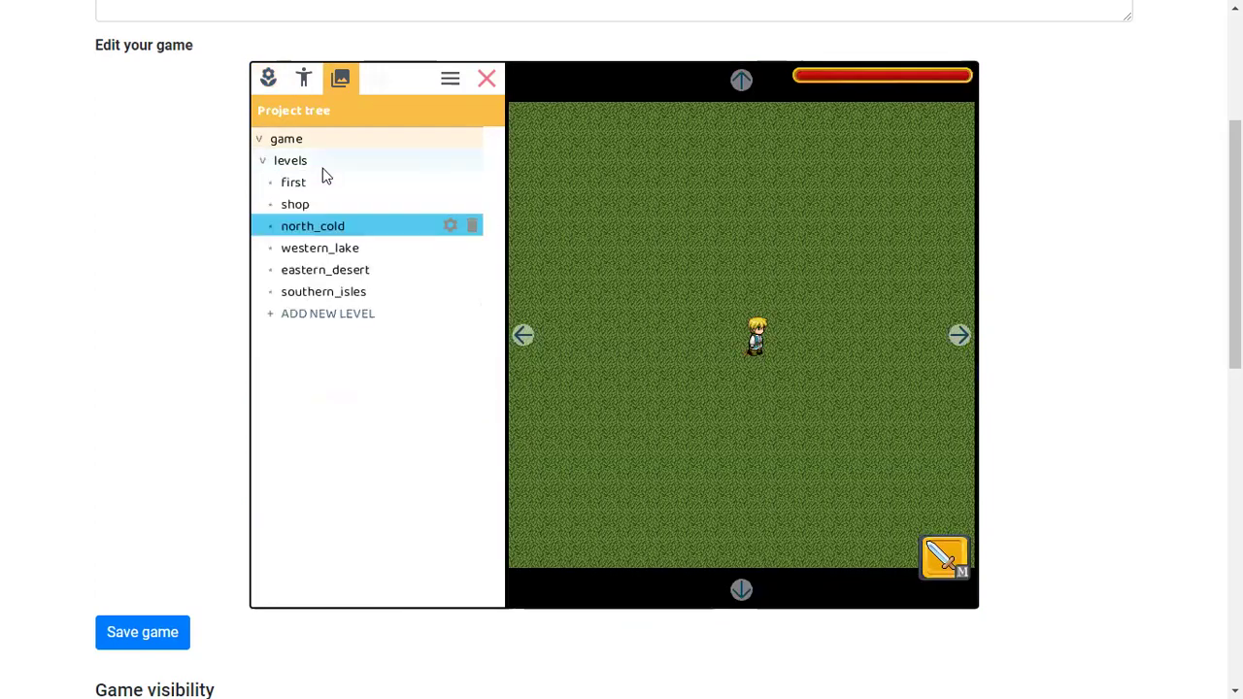
pyautogui.click(307, 182)
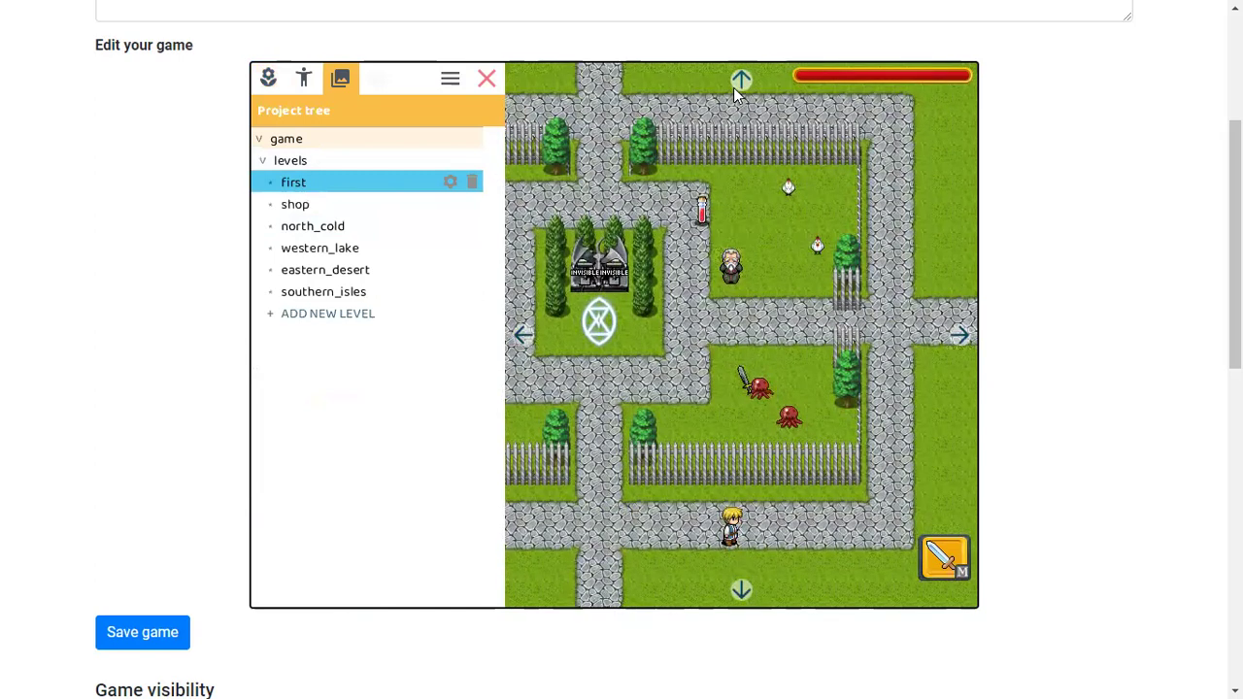
pyautogui.click(733, 88)
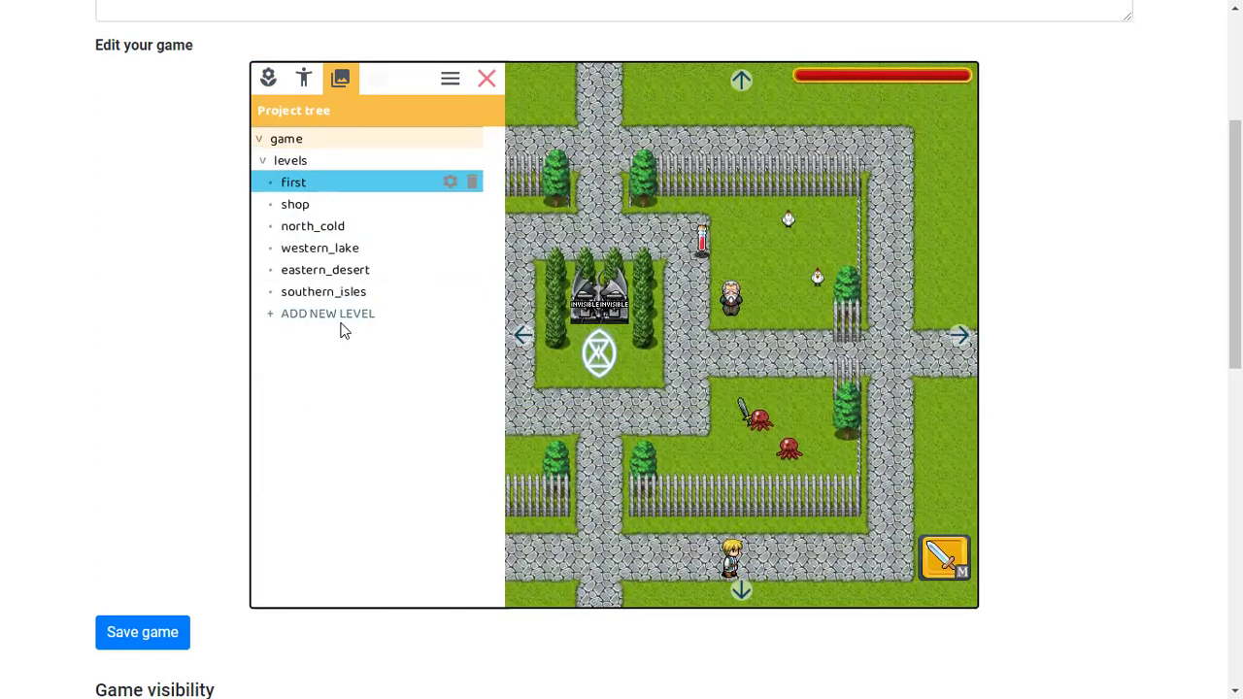
pyautogui.click(269, 85)
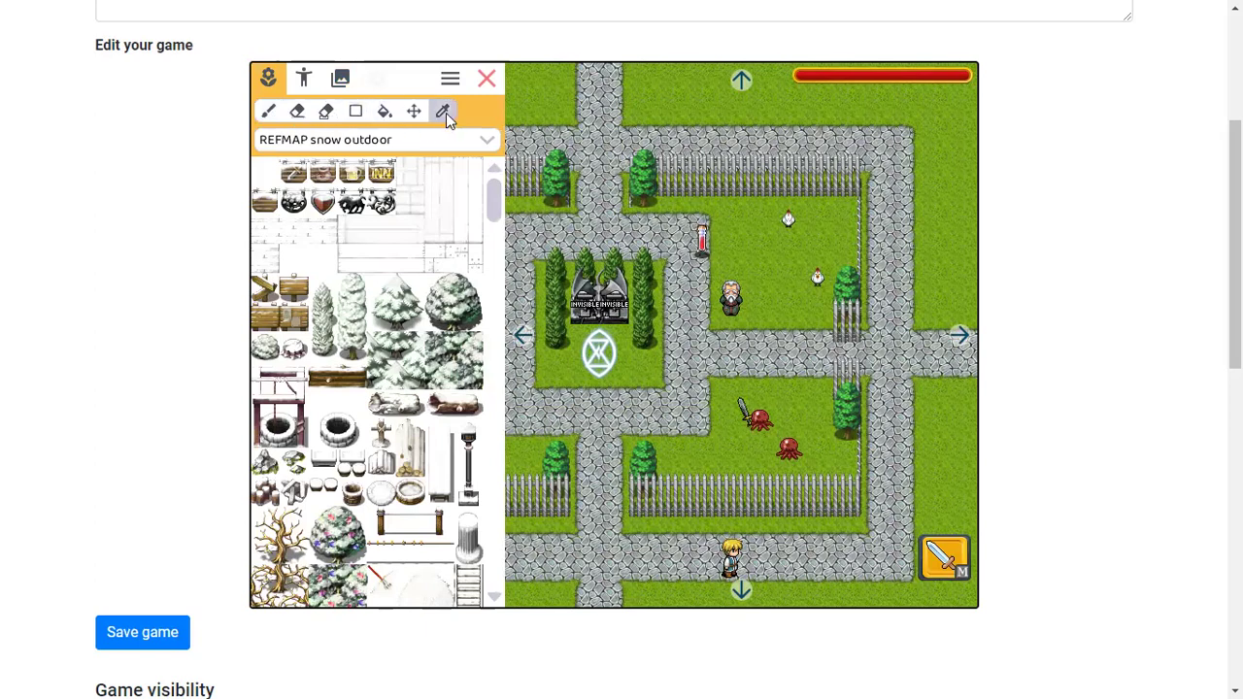
pyautogui.click(303, 77)
# Create a new medium outdoor level named test.
pyautogui.click(340, 77)
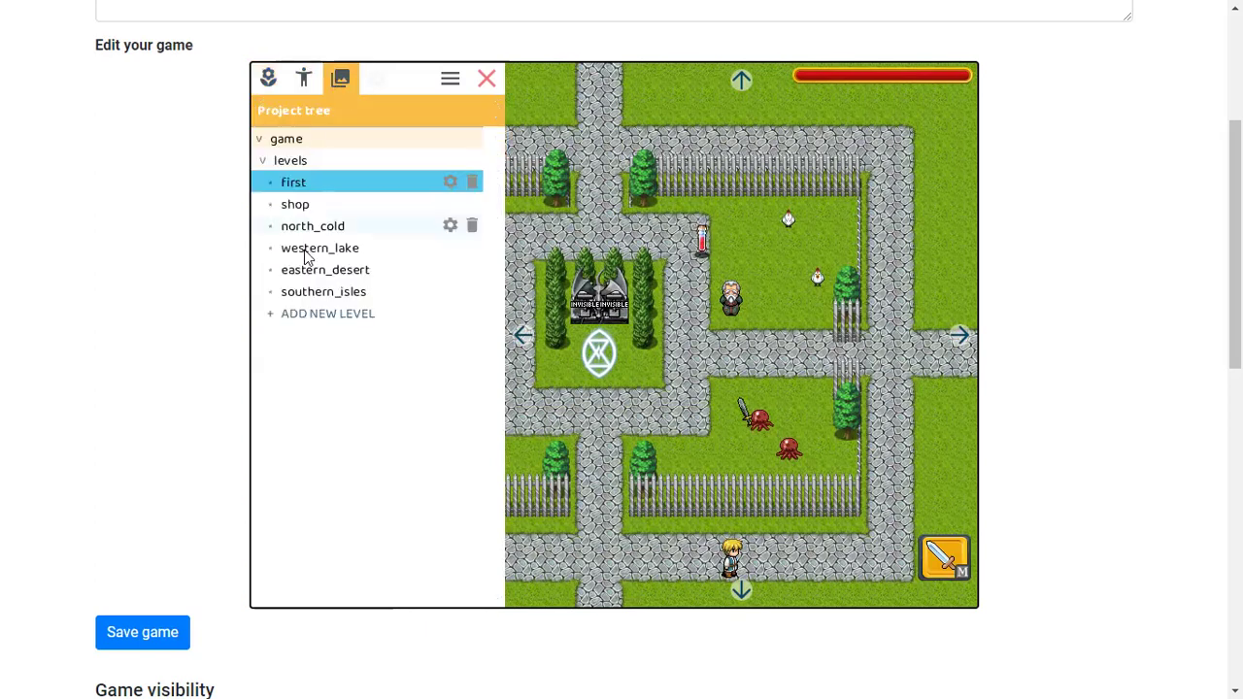
pyautogui.click(270, 315)
pyautogui.moveTo(633, 280); pyautogui.dragTo(496, 282)
pyautogui.click(315, 313)
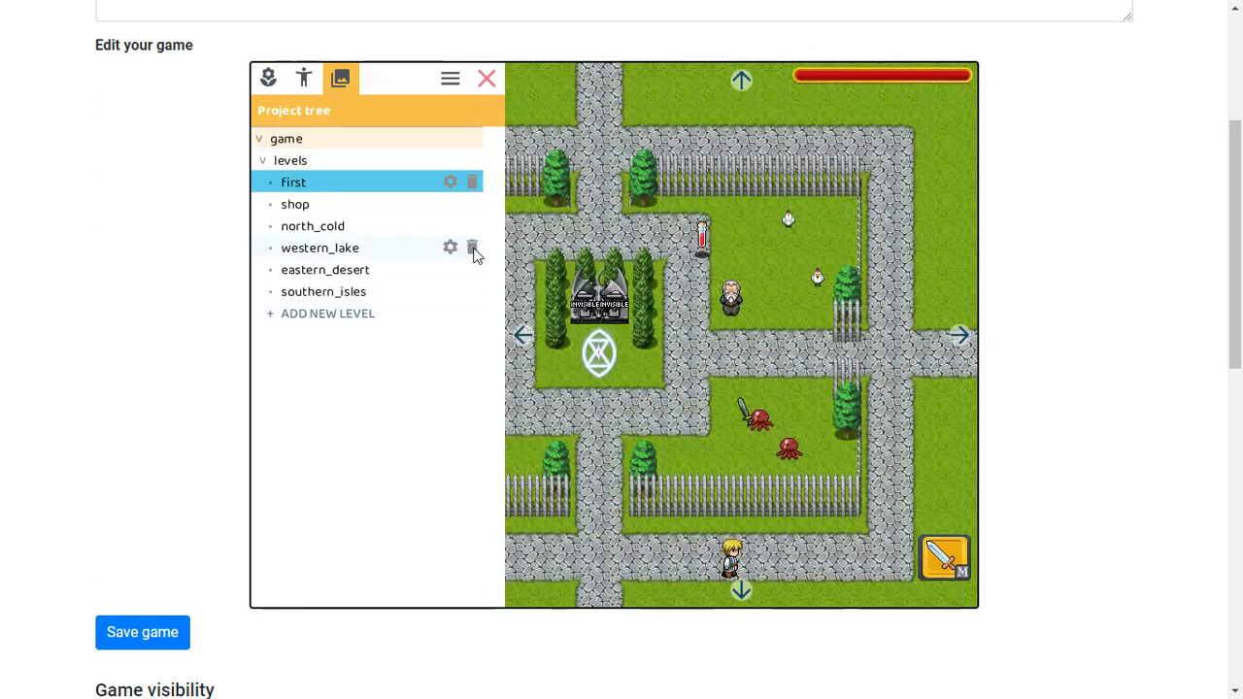
pyautogui.click(302, 315)
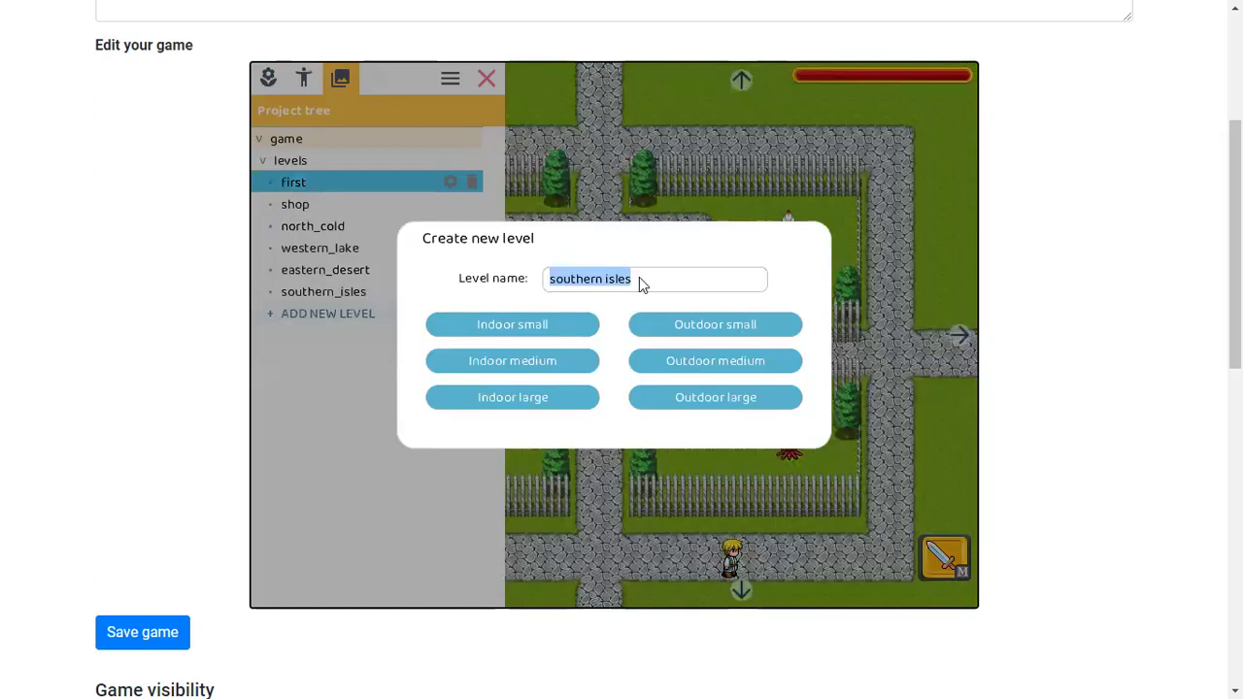
pyautogui.moveTo(639, 280); pyautogui.dragTo(544, 294)
pyautogui.write('test')
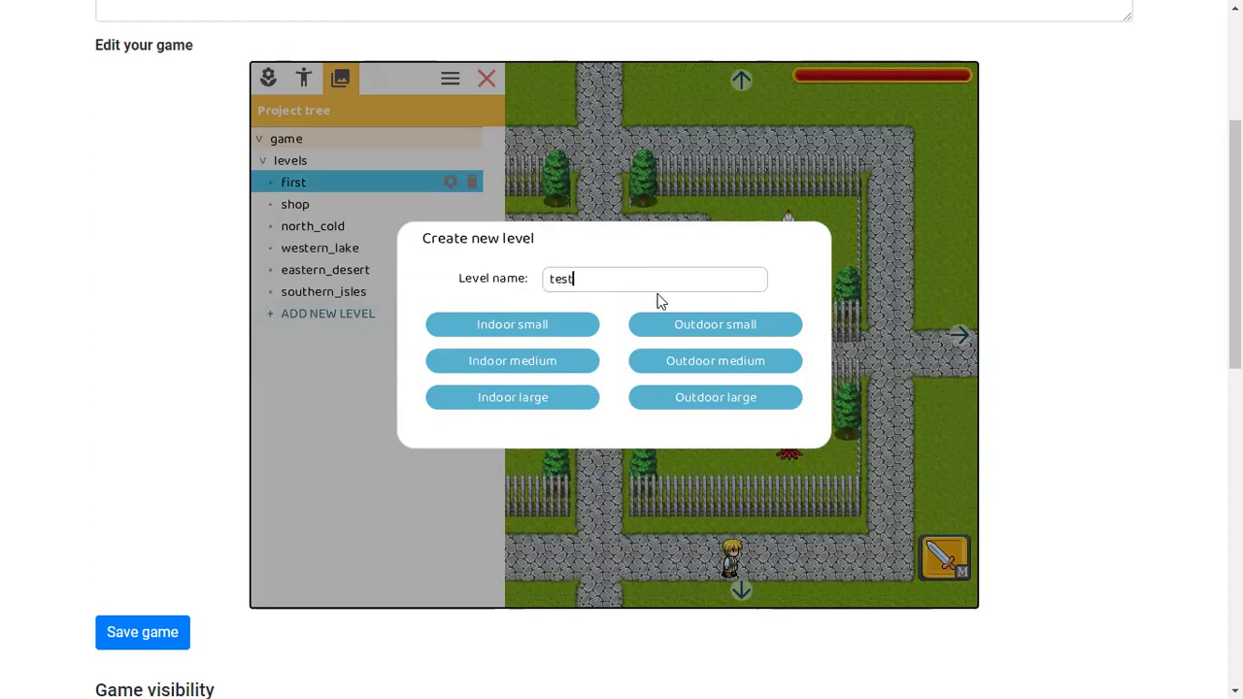
pyautogui.click(679, 358)
# Paint a single snow tile from the REFMAP snow outdoor tileset on the grass northeast of the hero.
pyautogui.click(304, 80)
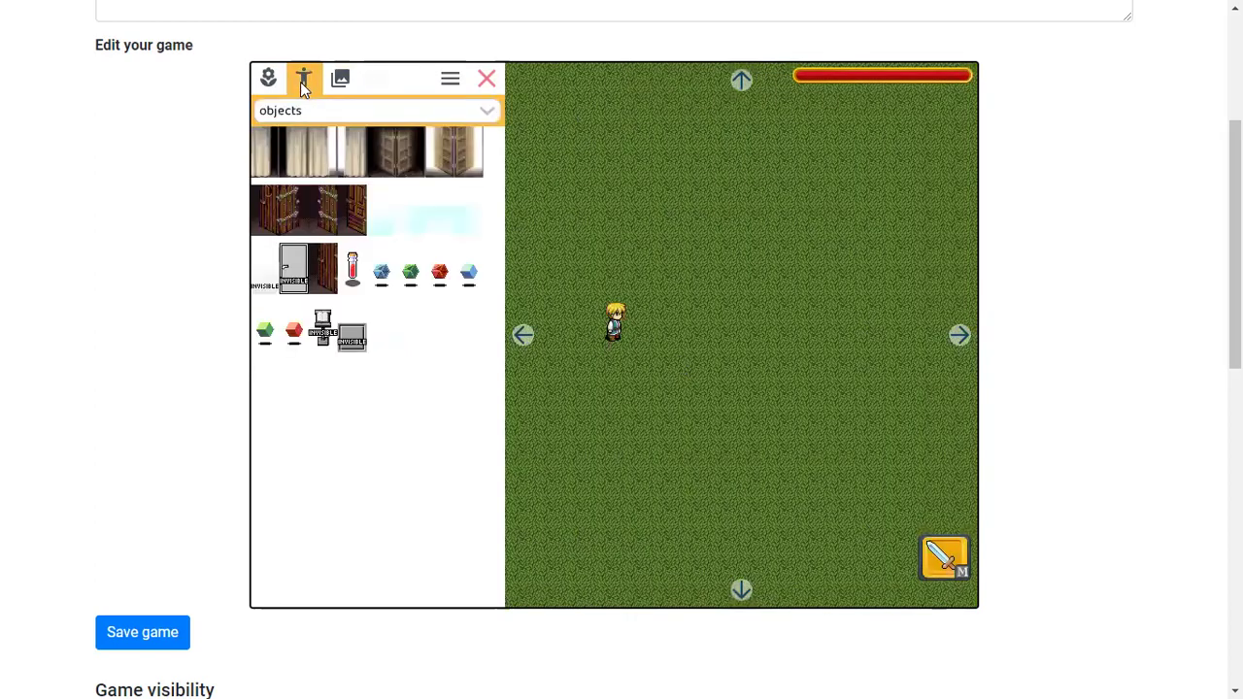
pyautogui.click(268, 80)
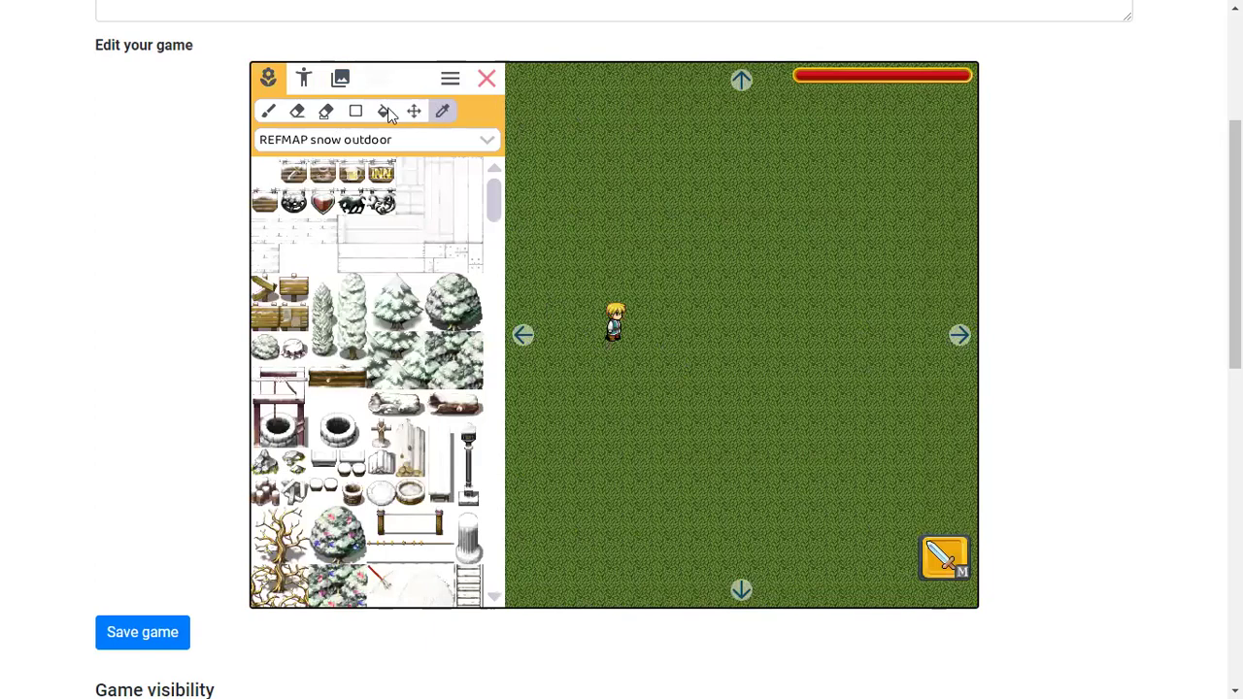
pyautogui.click(386, 113)
pyautogui.click(267, 112)
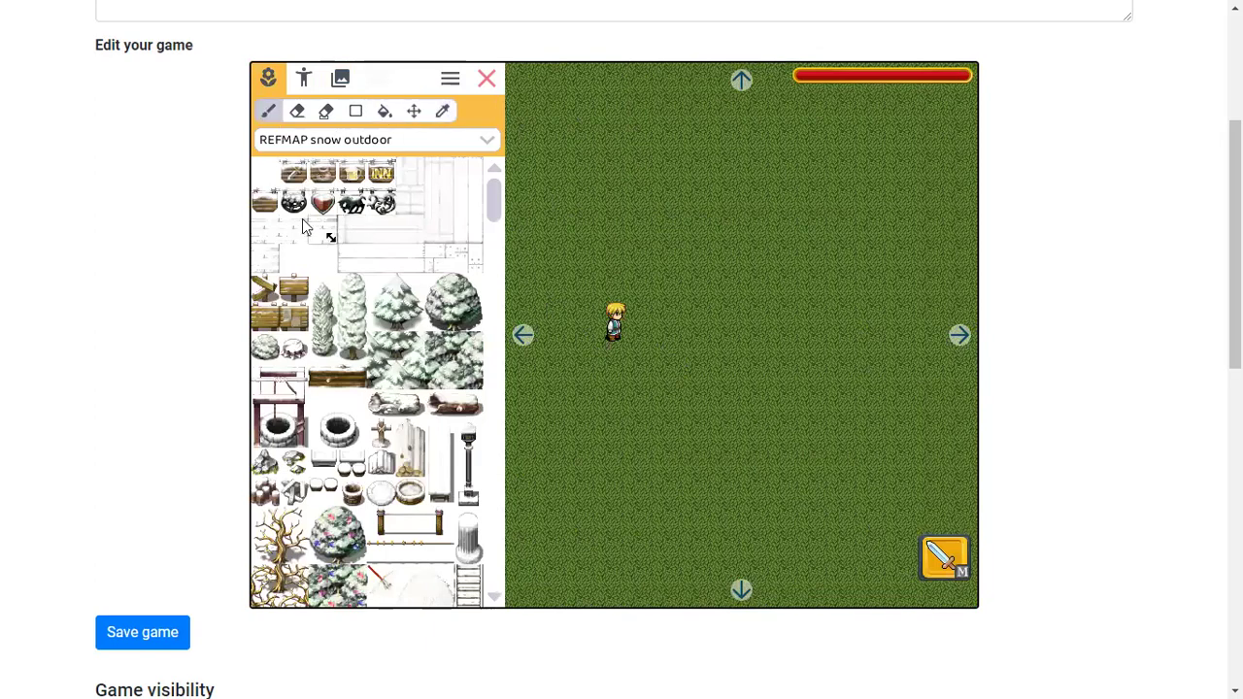
pyautogui.click(296, 233)
pyautogui.click(728, 218)
# Stamp a large block of snow signs, trees and wells, plus two small blocks with a stump, log and wooden signs.
pyautogui.moveTo(255, 165); pyautogui.dragTo(462, 553)
pyautogui.click(683, 514)
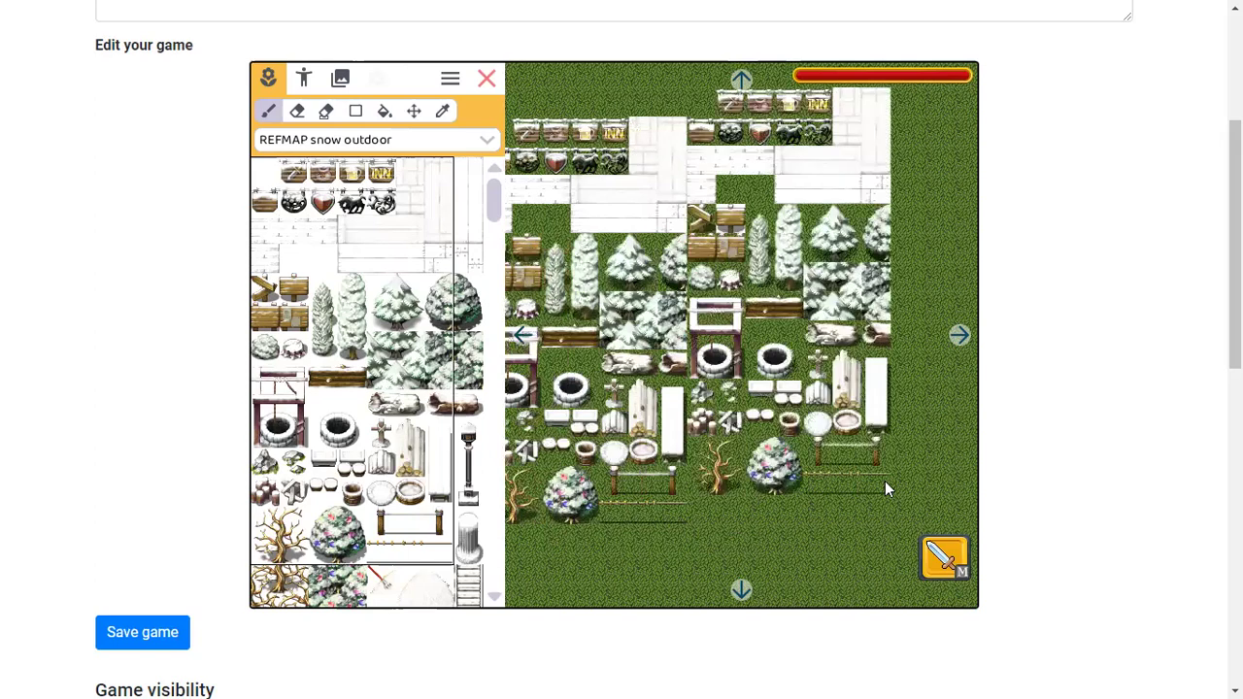
pyautogui.moveTo(283, 338); pyautogui.dragTo(330, 381)
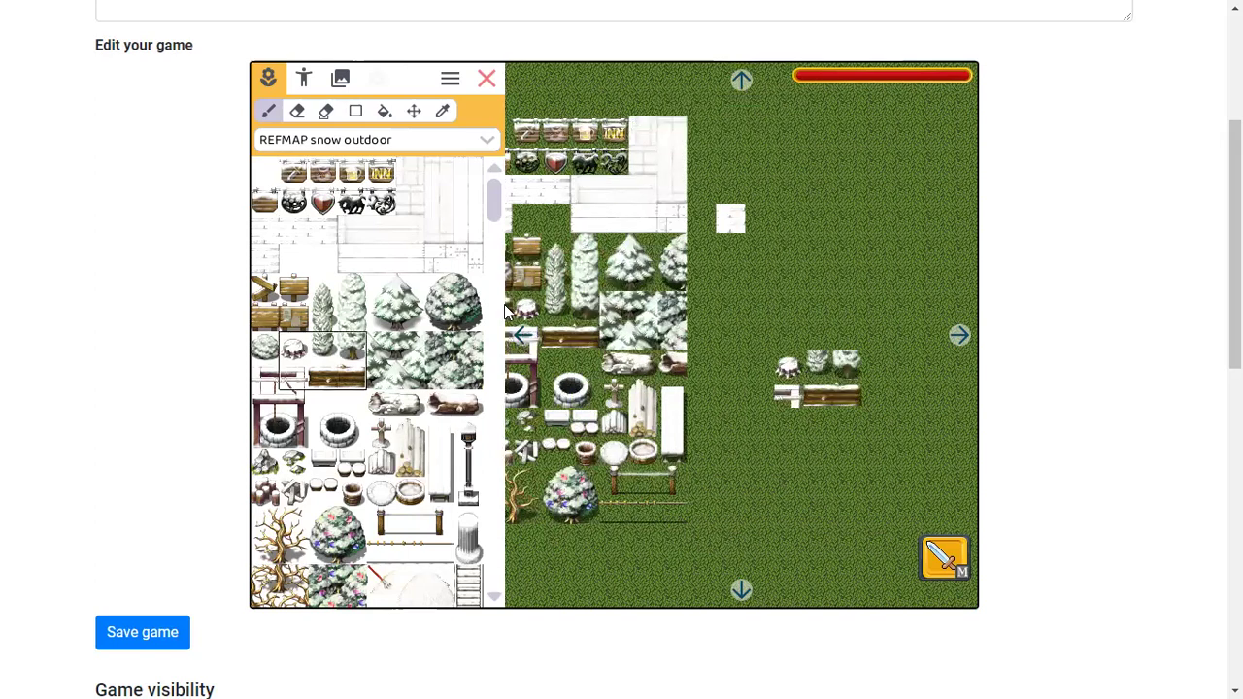
pyautogui.click(521, 334)
pyautogui.moveTo(262, 256); pyautogui.dragTo(324, 318)
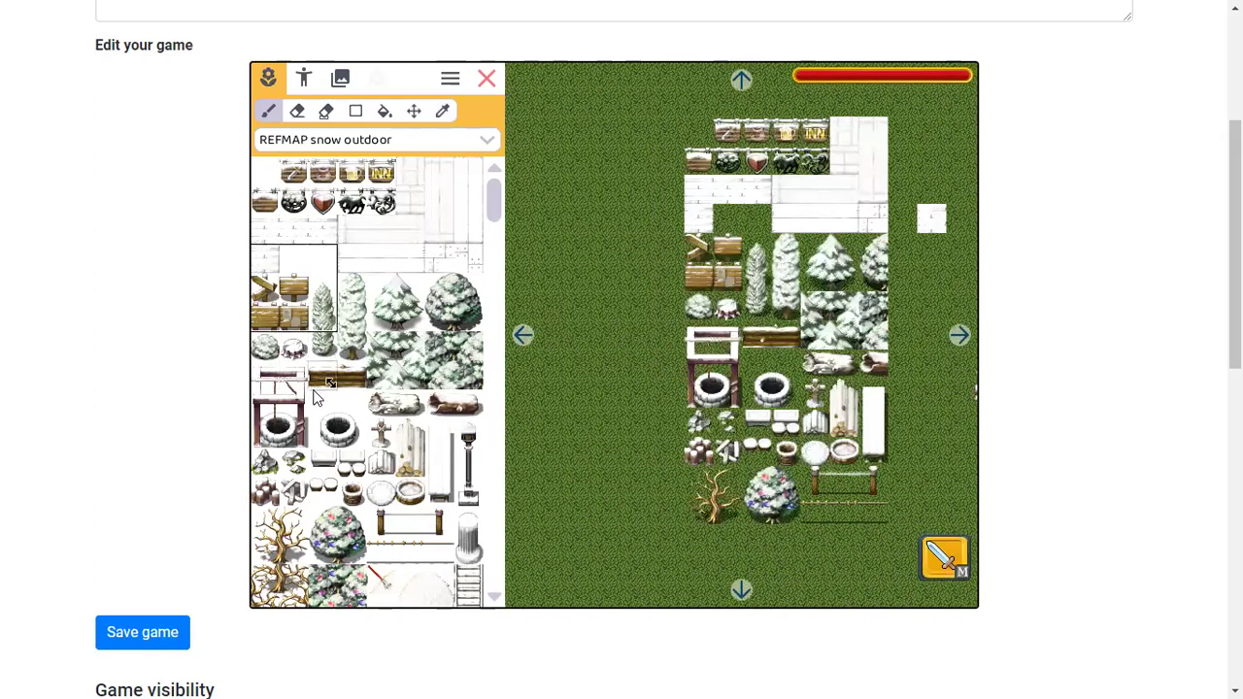
pyautogui.click(597, 283)
# Erase all the snow tile blocks painted on the test level.
pyautogui.click(297, 111)
pyautogui.click(612, 273)
pyautogui.click(685, 268)
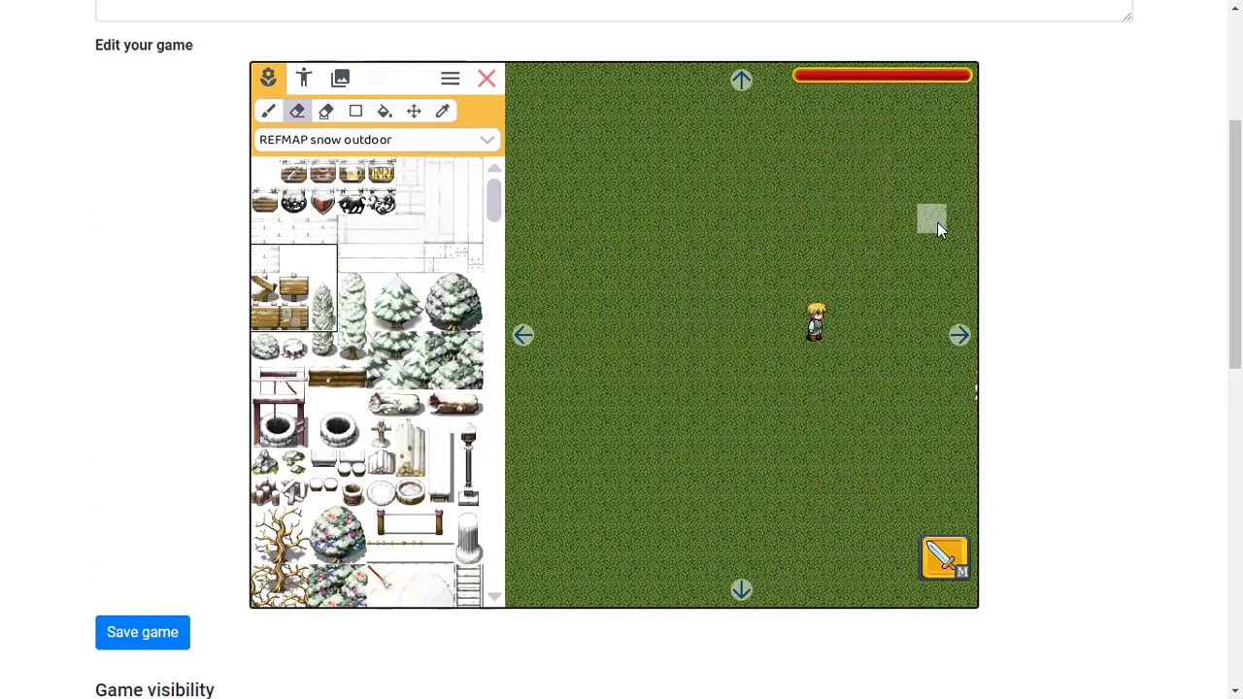
pyautogui.click(959, 335)
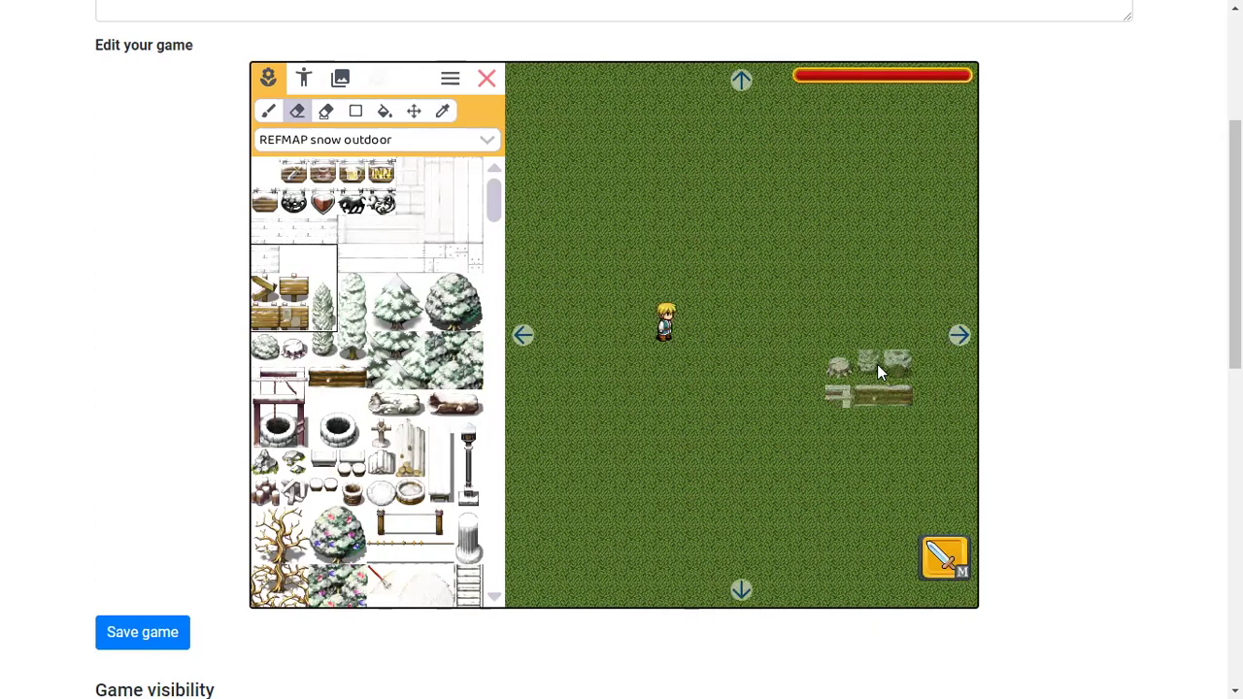
pyautogui.click(879, 372)
# Stamp a block of bare branches, decorated tree and stone wall tiles on the grass north of the hero.
pyautogui.scroll(-10, 307, 252)
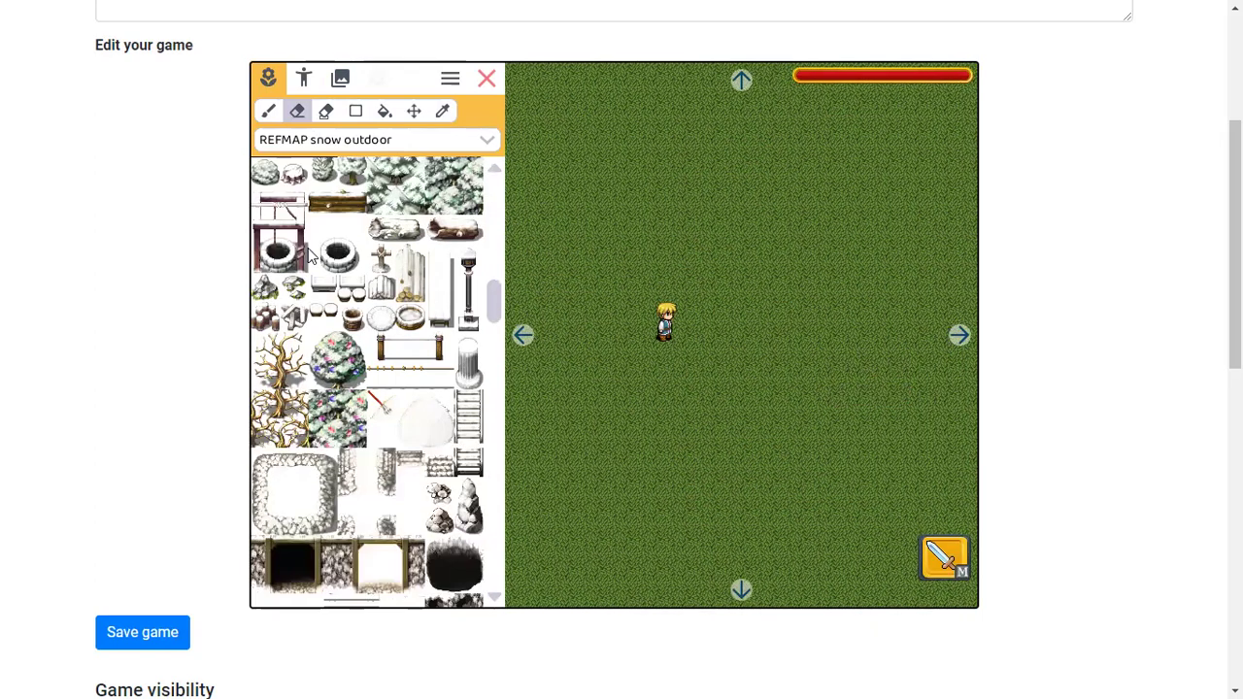
pyautogui.scroll(3, 308, 248)
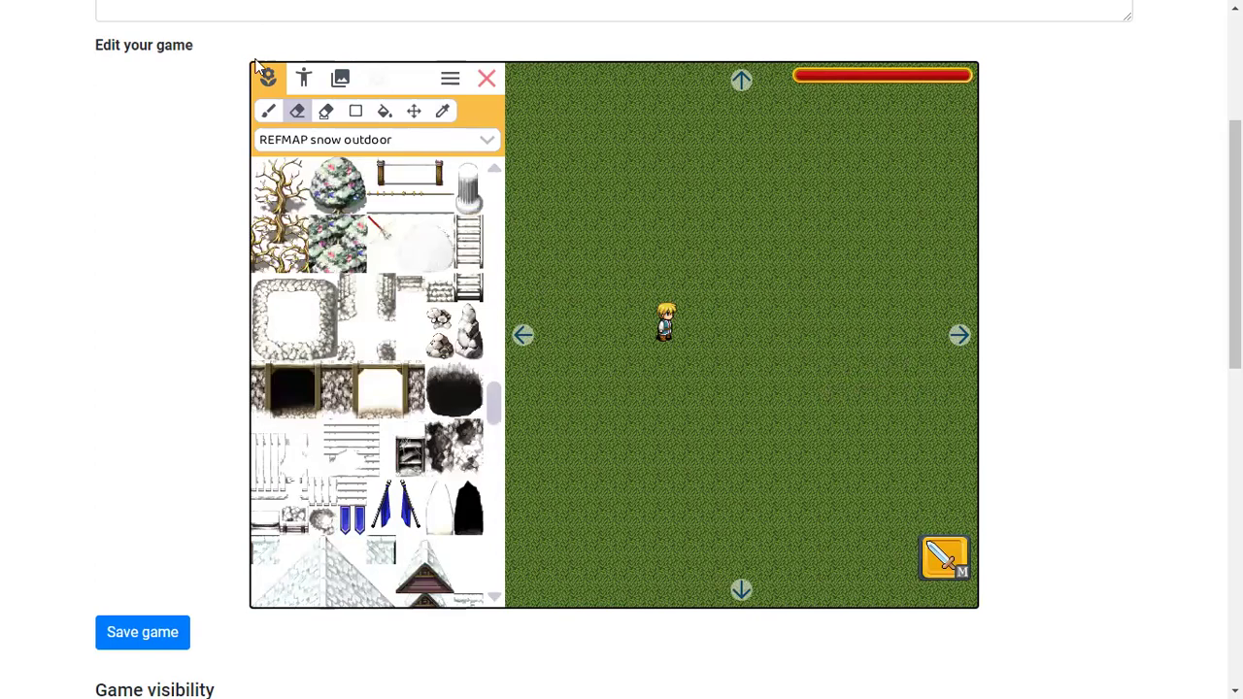
pyautogui.click(272, 115)
pyautogui.click(268, 111)
pyautogui.moveTo(279, 217)
pyautogui.mouseDown()
pyautogui.moveTo(393, 336)
pyautogui.moveTo(392, 357)
pyautogui.mouseUp()
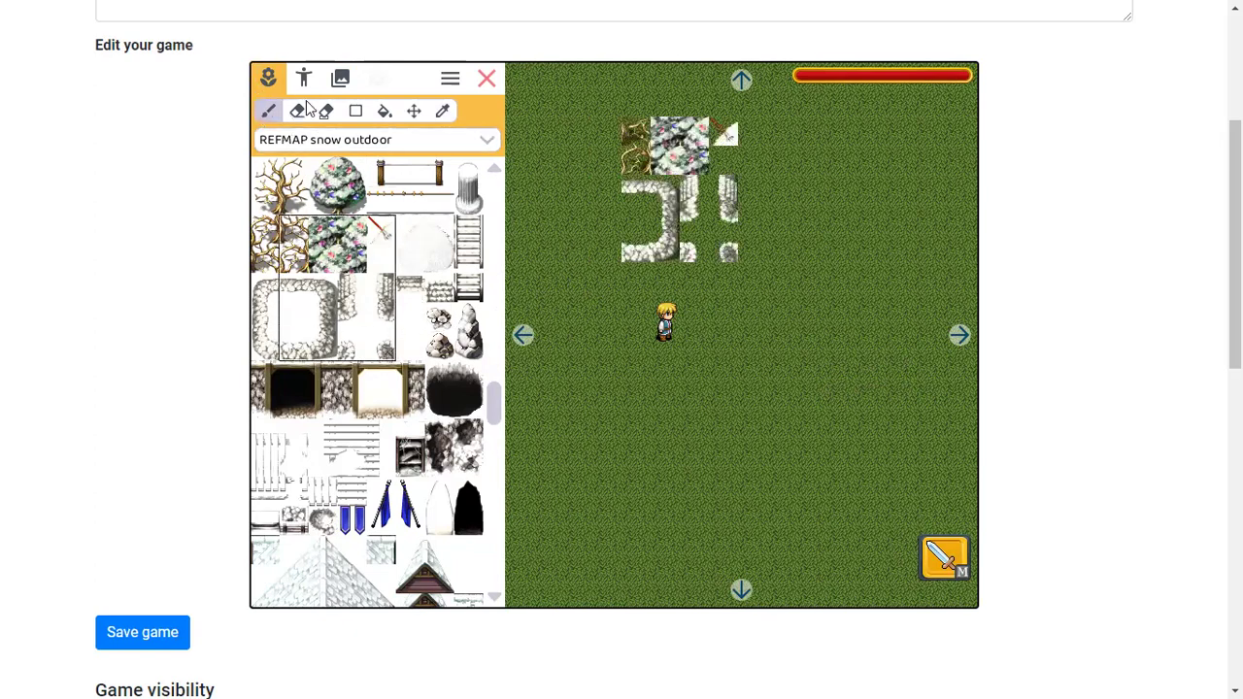
# Try other tile selections from the tileset and erase the stamped tree and stone wall block north of the hero.
pyautogui.moveTo(281, 189); pyautogui.dragTo(364, 241)
pyautogui.click(754, 249)
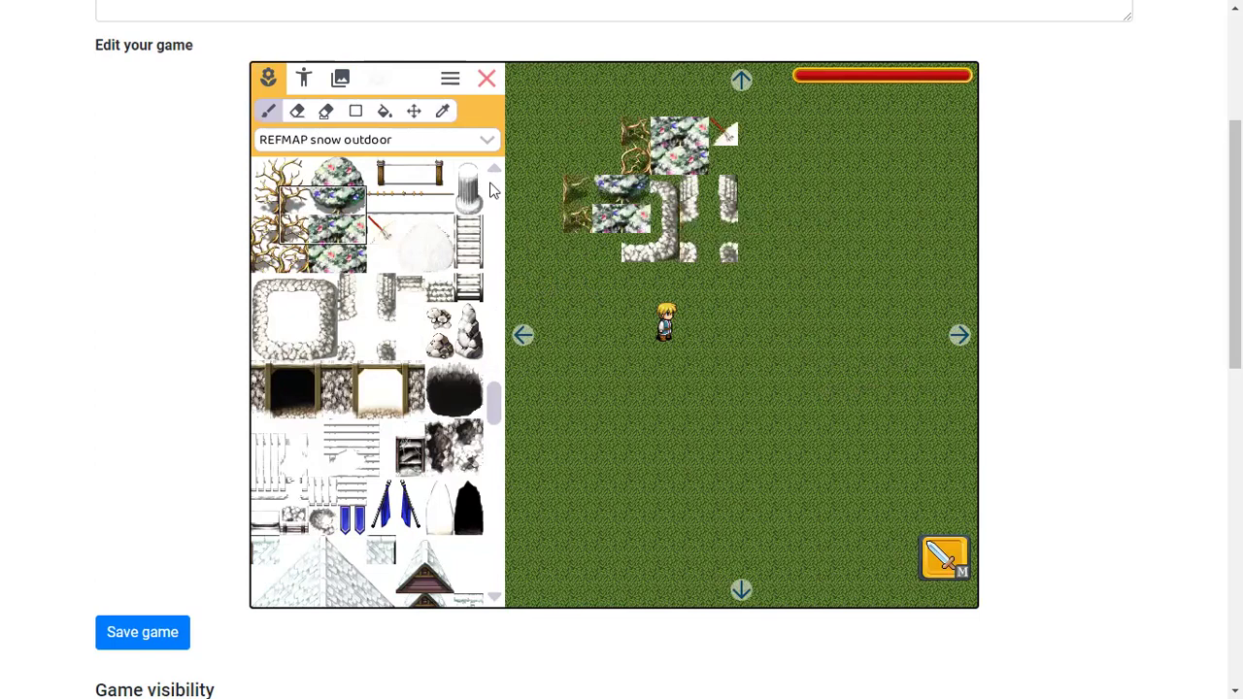
pyautogui.click(297, 113)
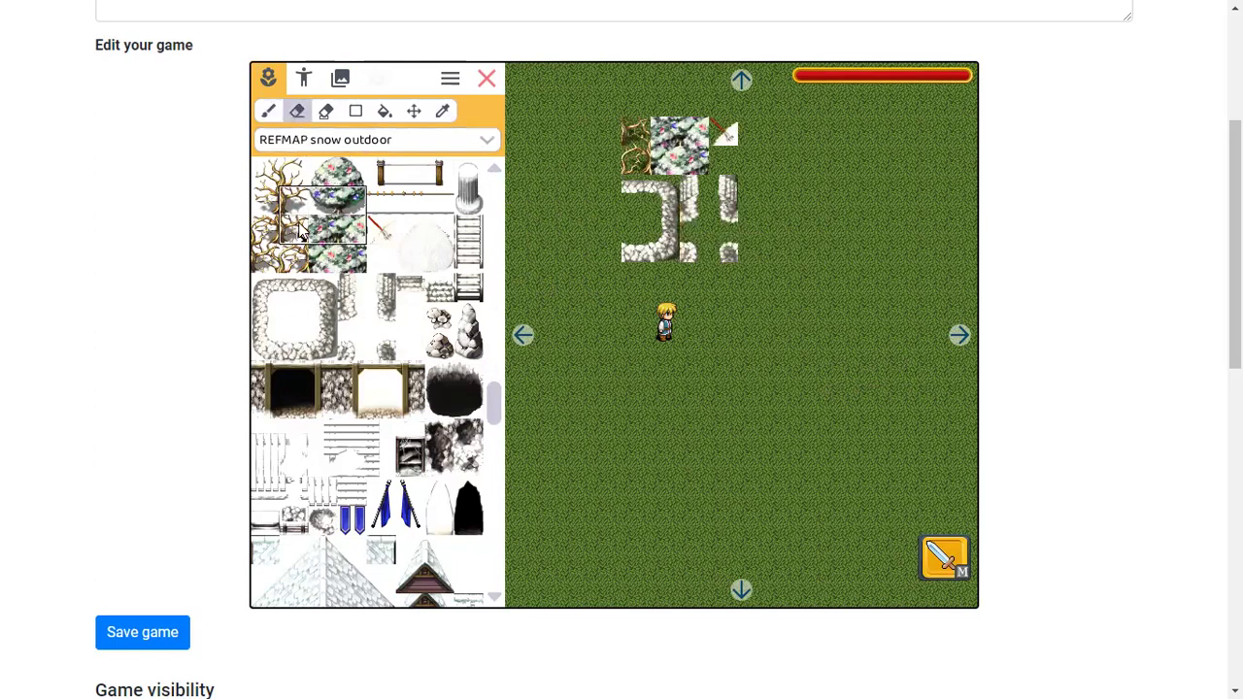
pyautogui.moveTo(252, 246); pyautogui.dragTo(423, 331)
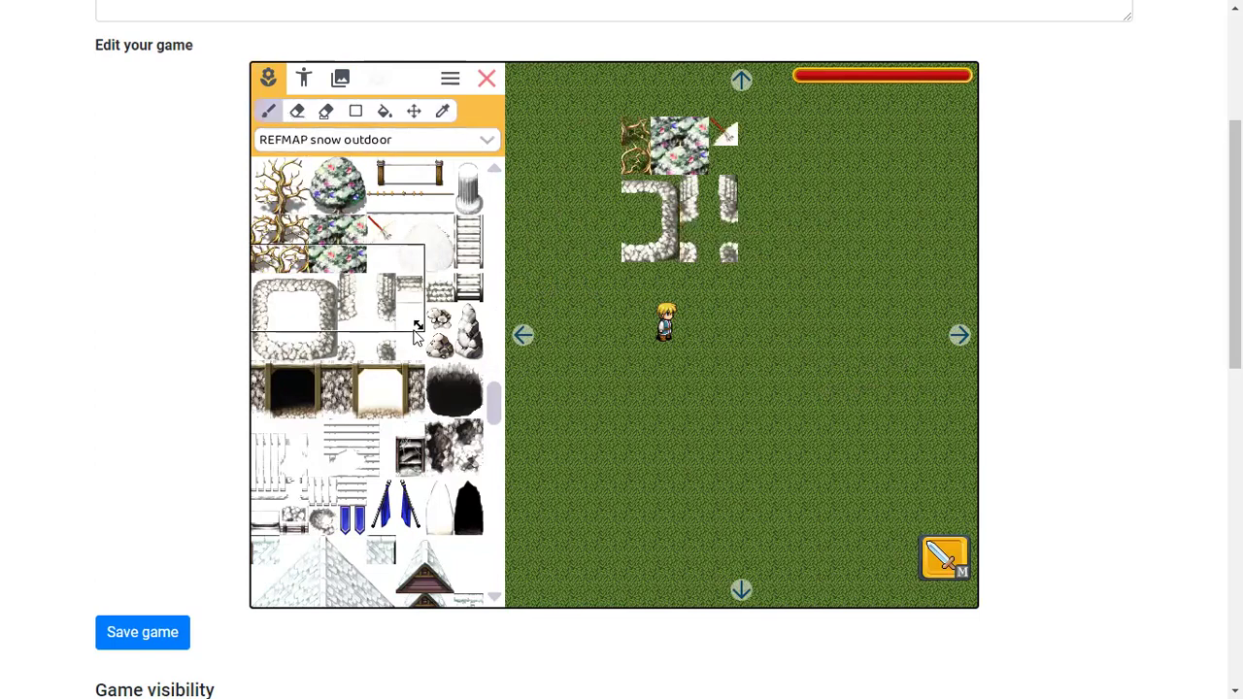
pyautogui.click(298, 112)
pyautogui.click(639, 165)
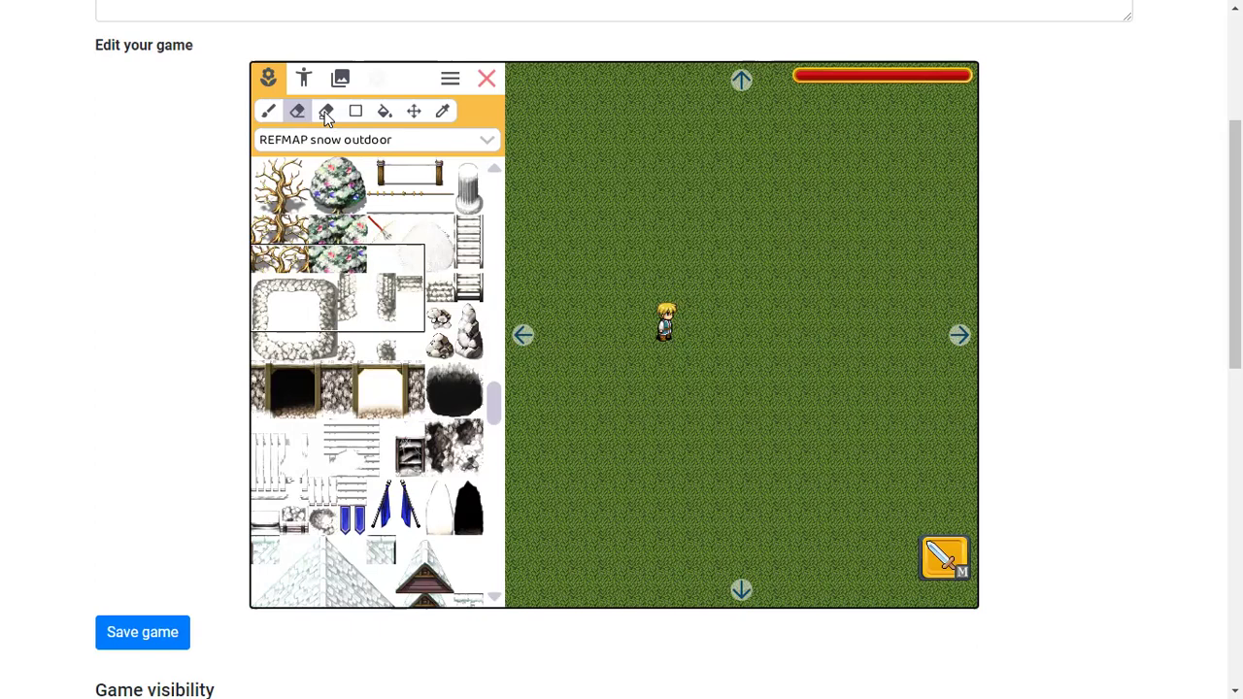
# Stamp bare branch tiles northwest of the hero and a decorated tree, snow mound and stone wall block to the northeast.
pyautogui.click(269, 110)
pyautogui.moveTo(286, 190); pyautogui.dragTo(302, 235)
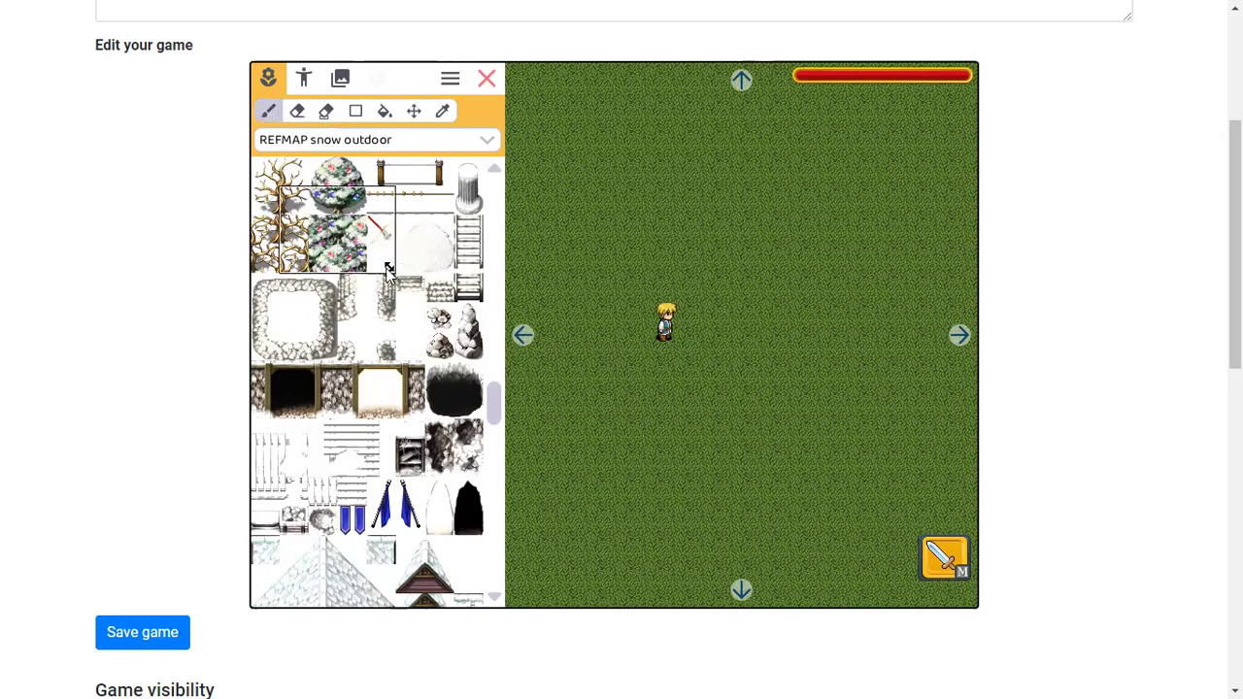
pyautogui.click(629, 238)
pyautogui.moveTo(421, 219); pyautogui.dragTo(339, 357)
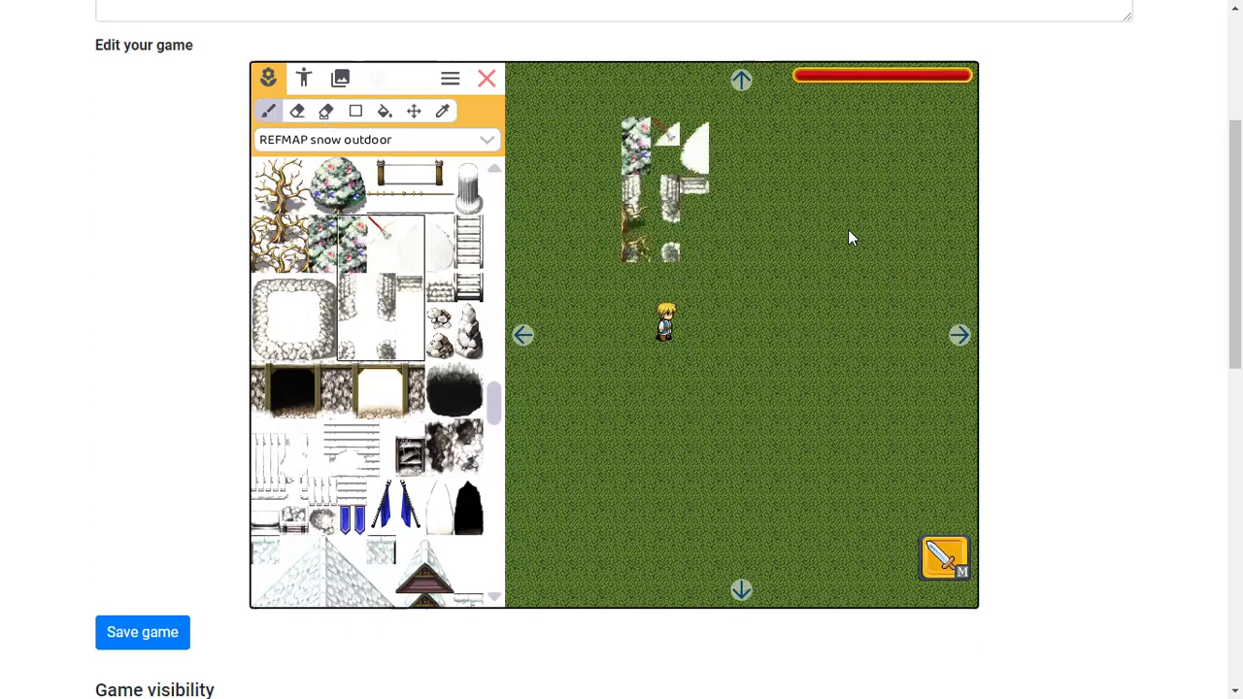
# Compare what the two erasers target on the stamped block northeast of the hero.
pyautogui.click(324, 110)
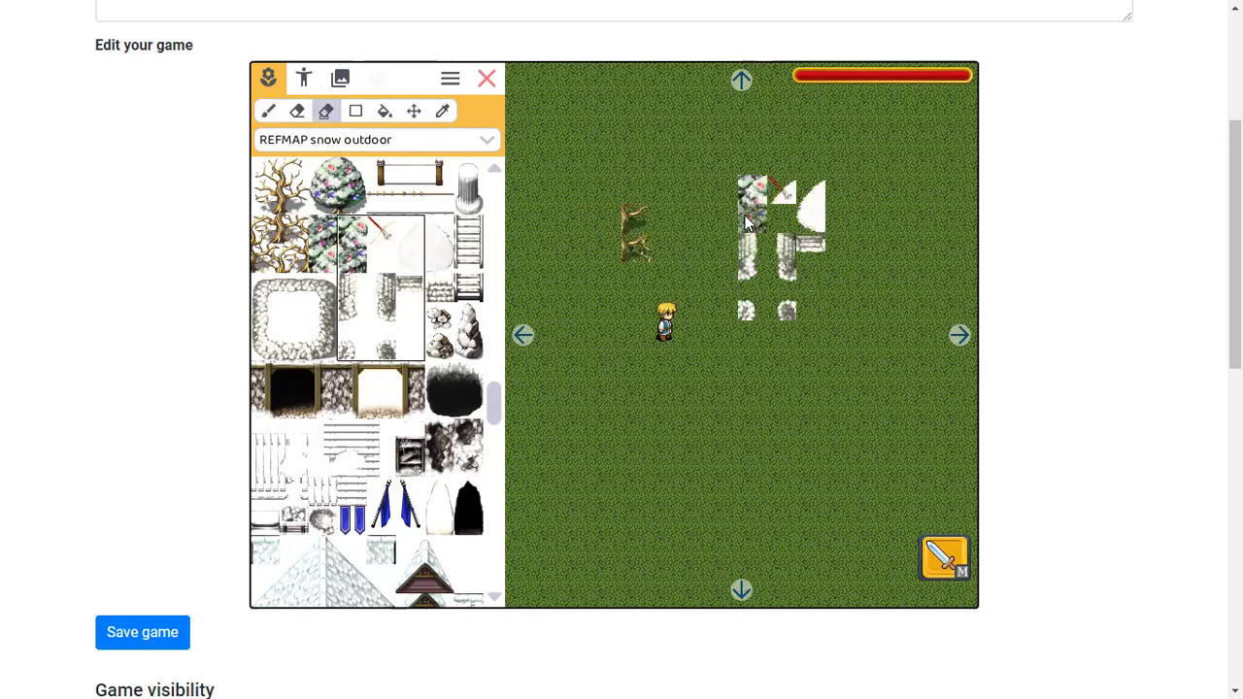
pyautogui.click(303, 113)
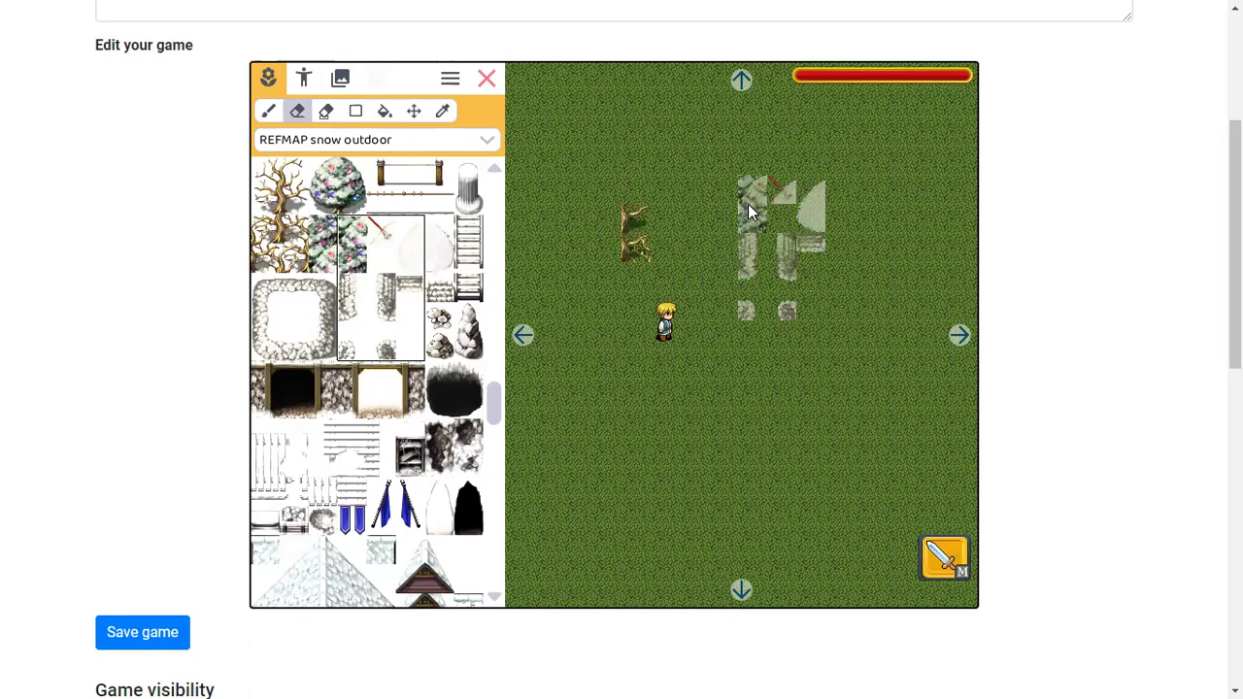
pyautogui.click(323, 113)
# Stamp a larger block of tree, snow mound, ladder, rock and cave tiles south of the hero and compare both erasers over it.
pyautogui.click(271, 112)
pyautogui.moveTo(313, 219); pyautogui.dragTo(474, 362)
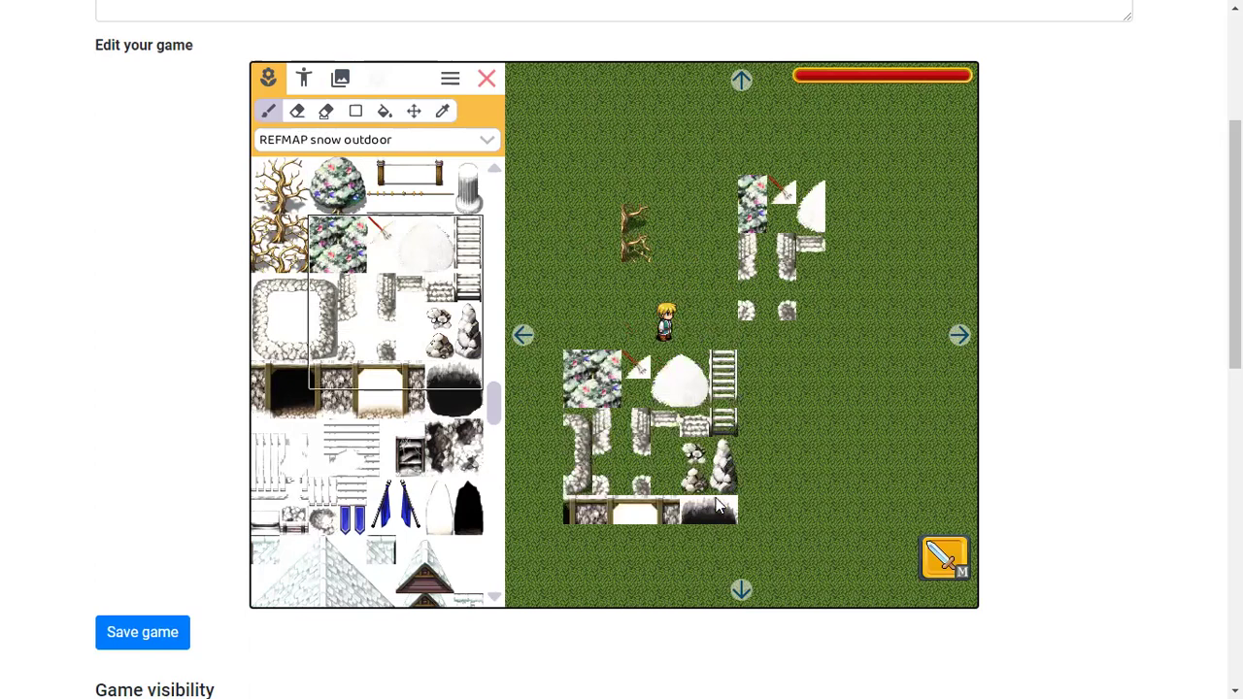
pyautogui.click(297, 110)
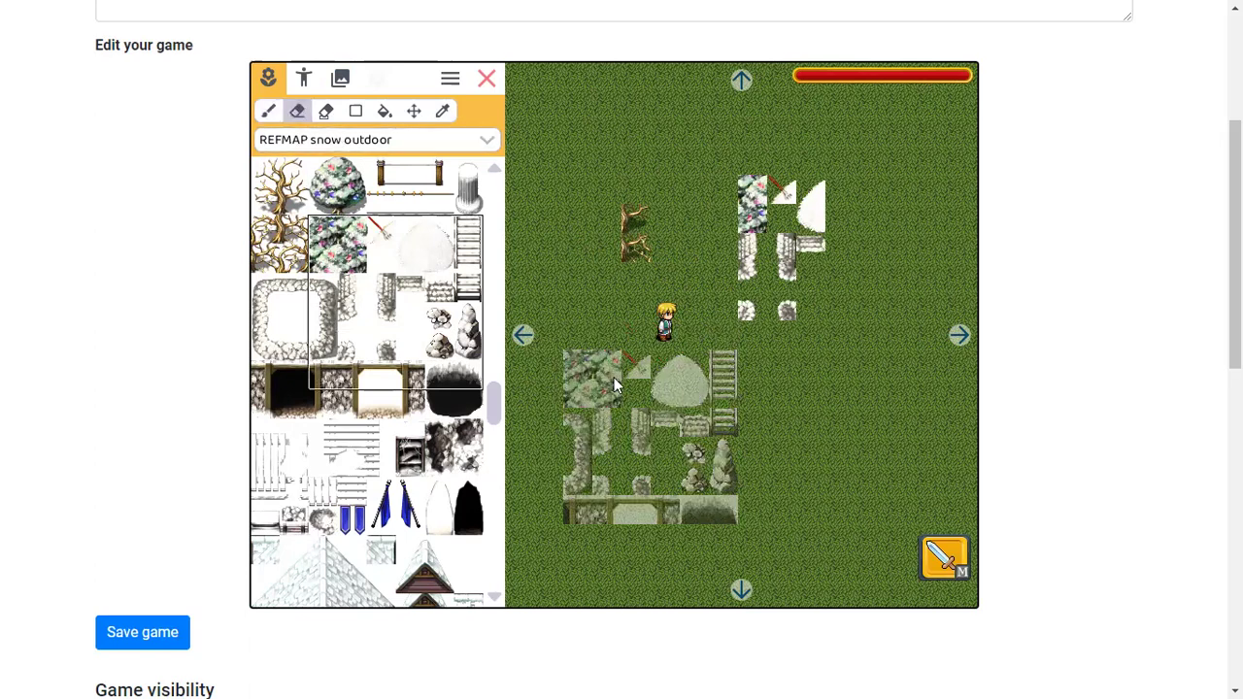
pyautogui.click(326, 111)
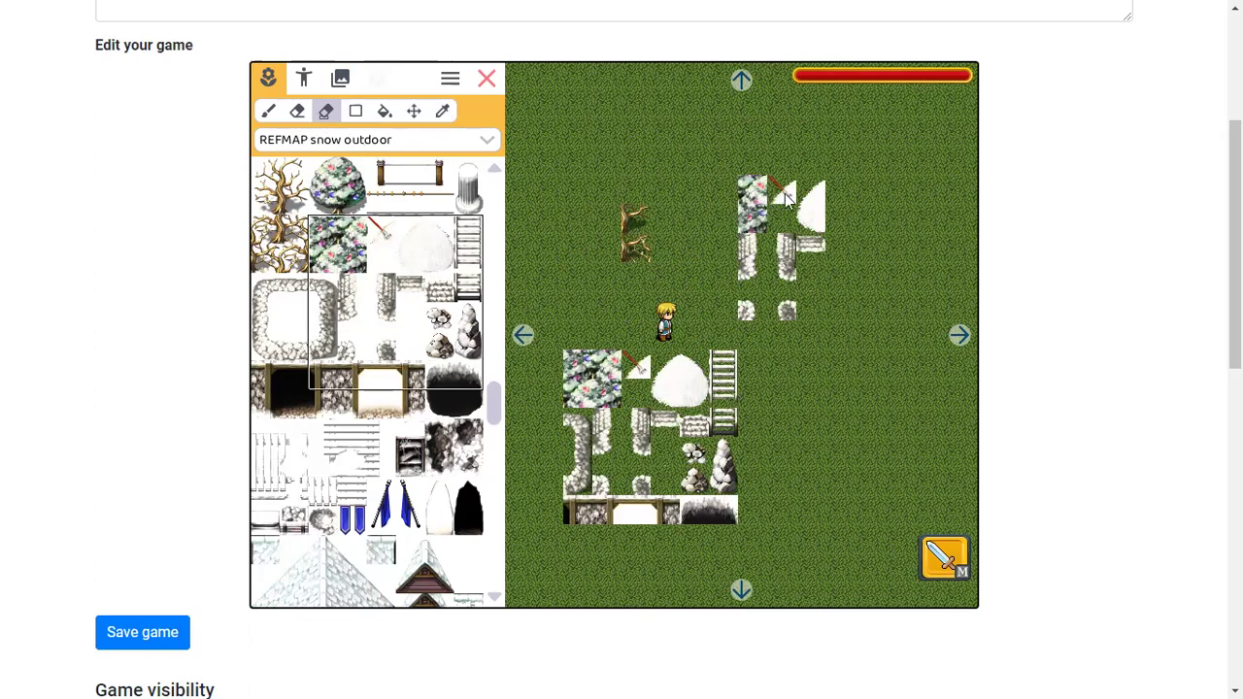
pyautogui.click(268, 111)
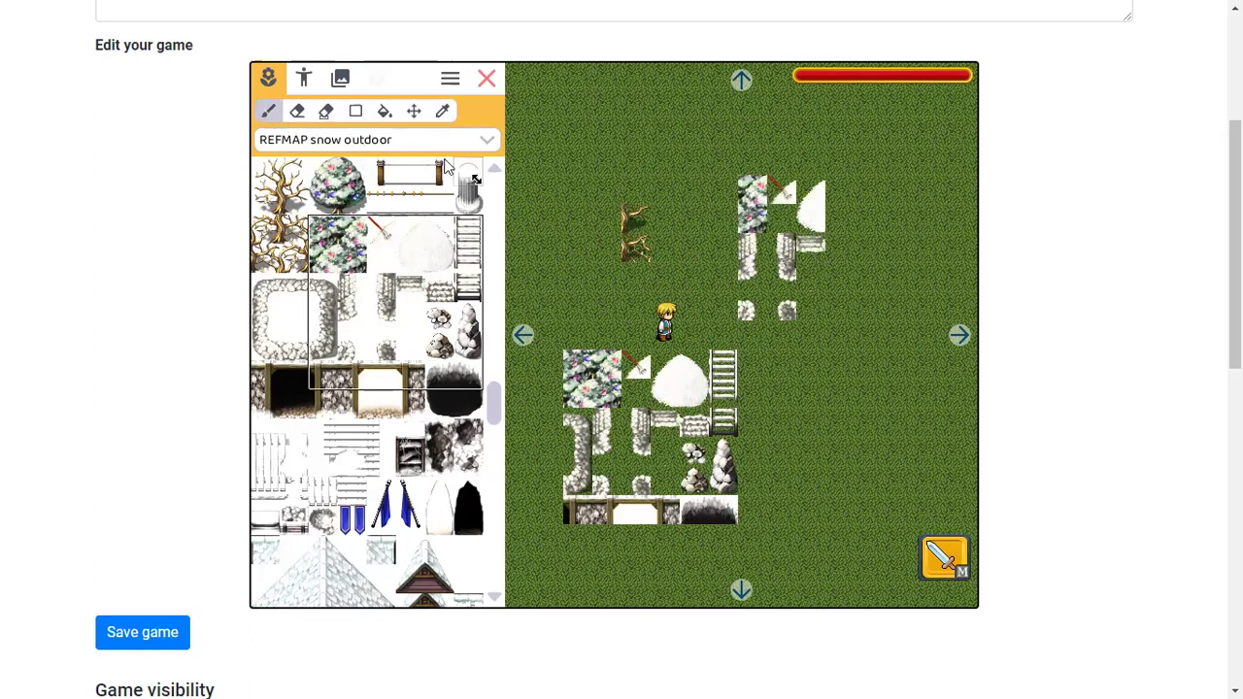
# Erase the branch tiles and both stamped snow tile blocks around the hero.
pyautogui.click(298, 110)
pyautogui.click(636, 236)
pyautogui.click(790, 240)
pyautogui.click(606, 414)
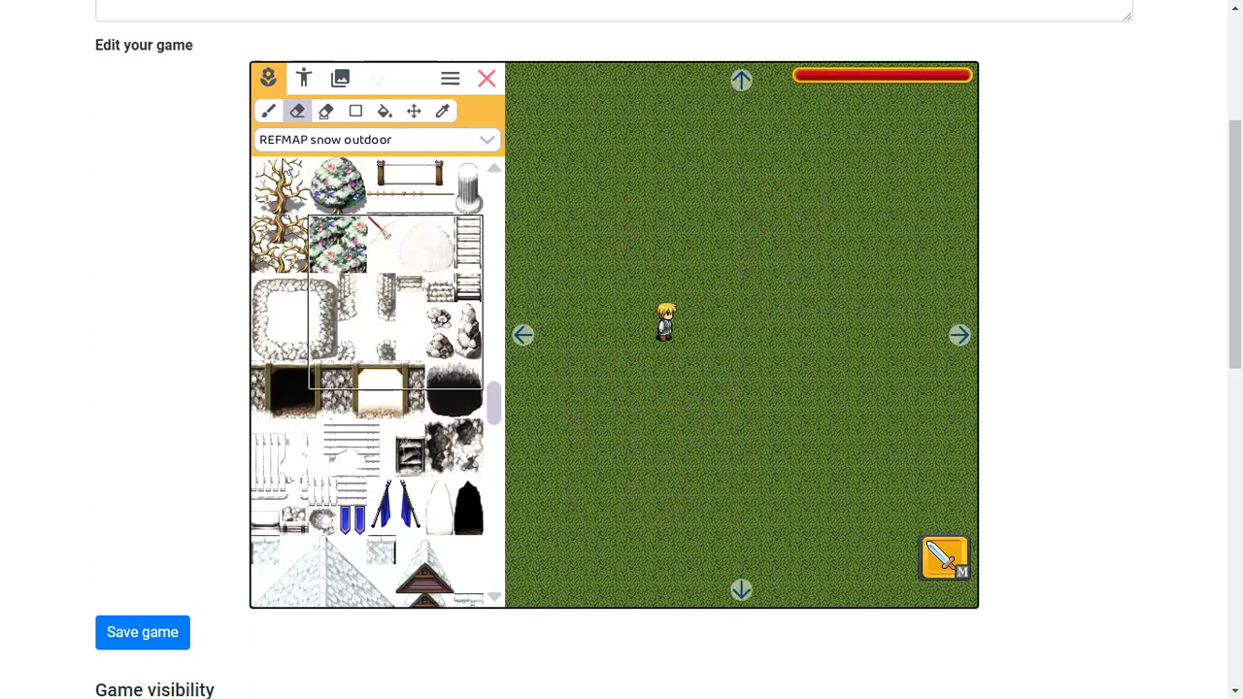
# Load the Inquisitor ground tileset and pick the plain center of the light sand tile.
pyautogui.click(355, 111)
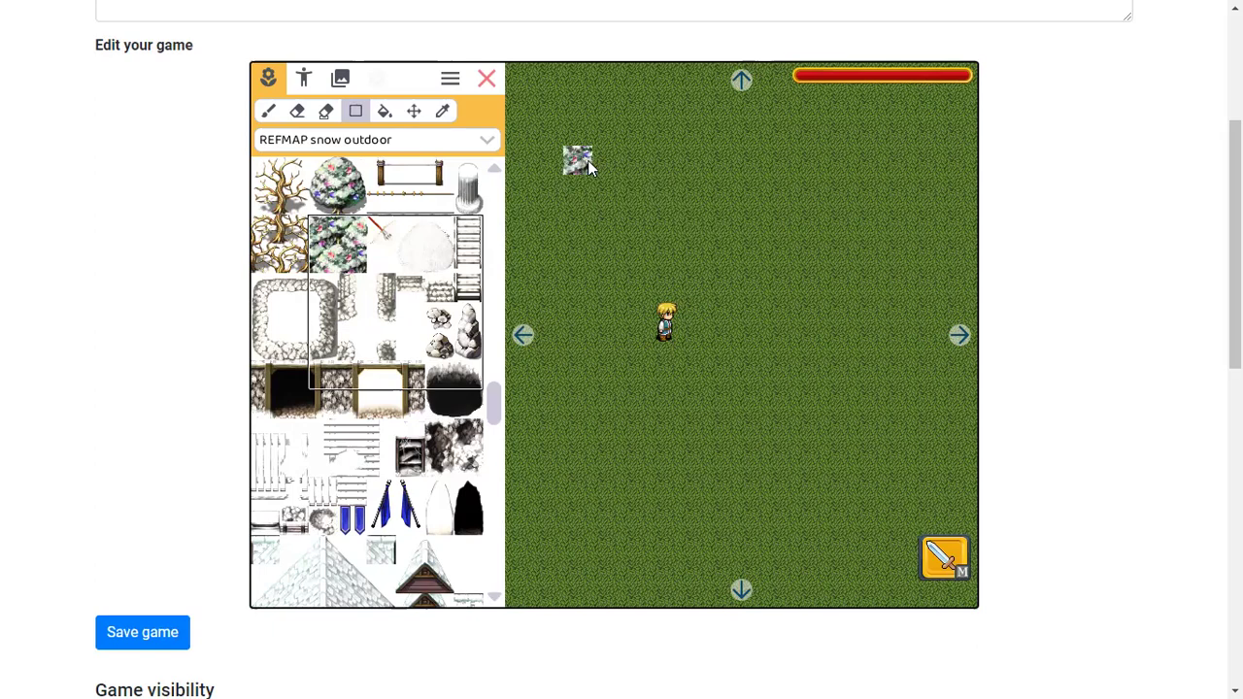
pyautogui.scroll(5, 490, 185)
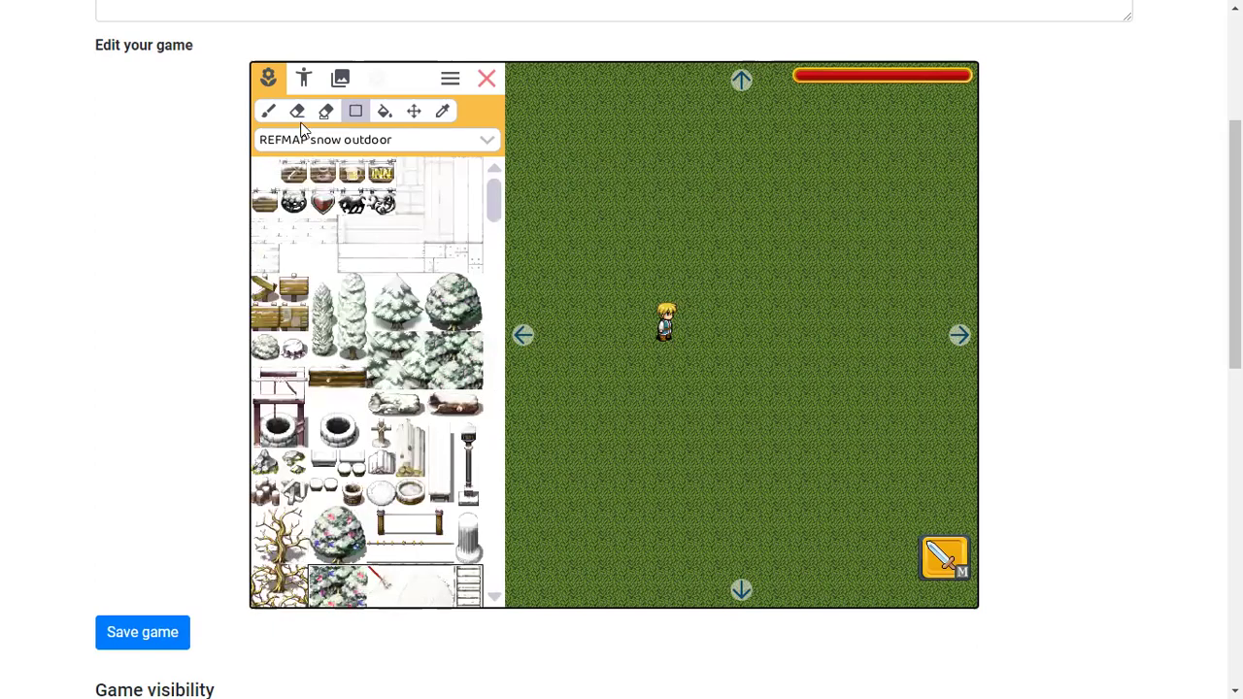
pyautogui.click(303, 141)
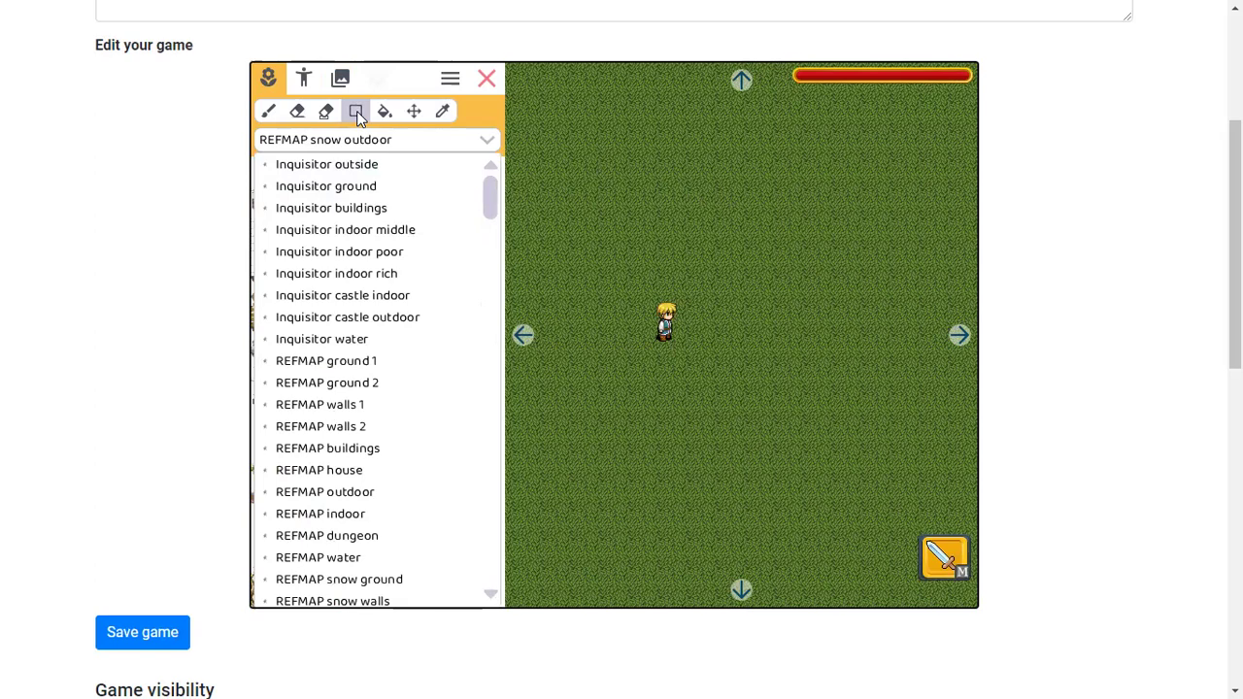
pyautogui.click(337, 186)
pyautogui.click(295, 232)
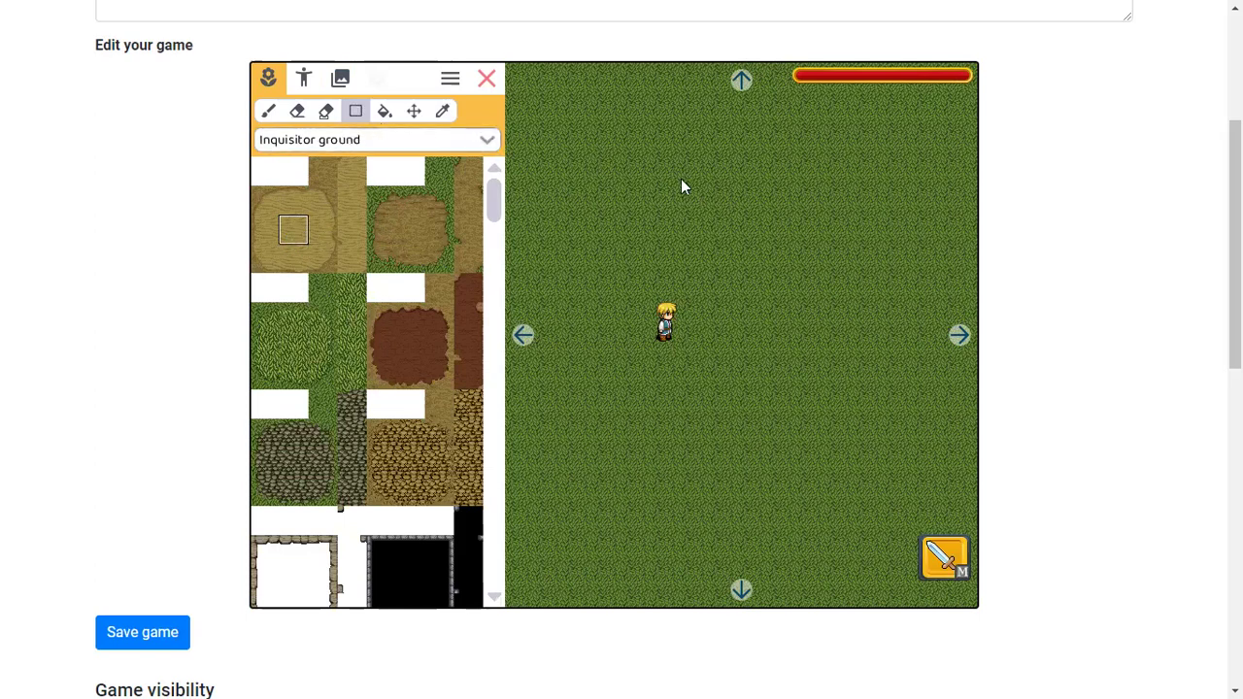
# Paint scattered sand tiles and strokes over the grass north and east of the hero with the brush.
pyautogui.click(269, 112)
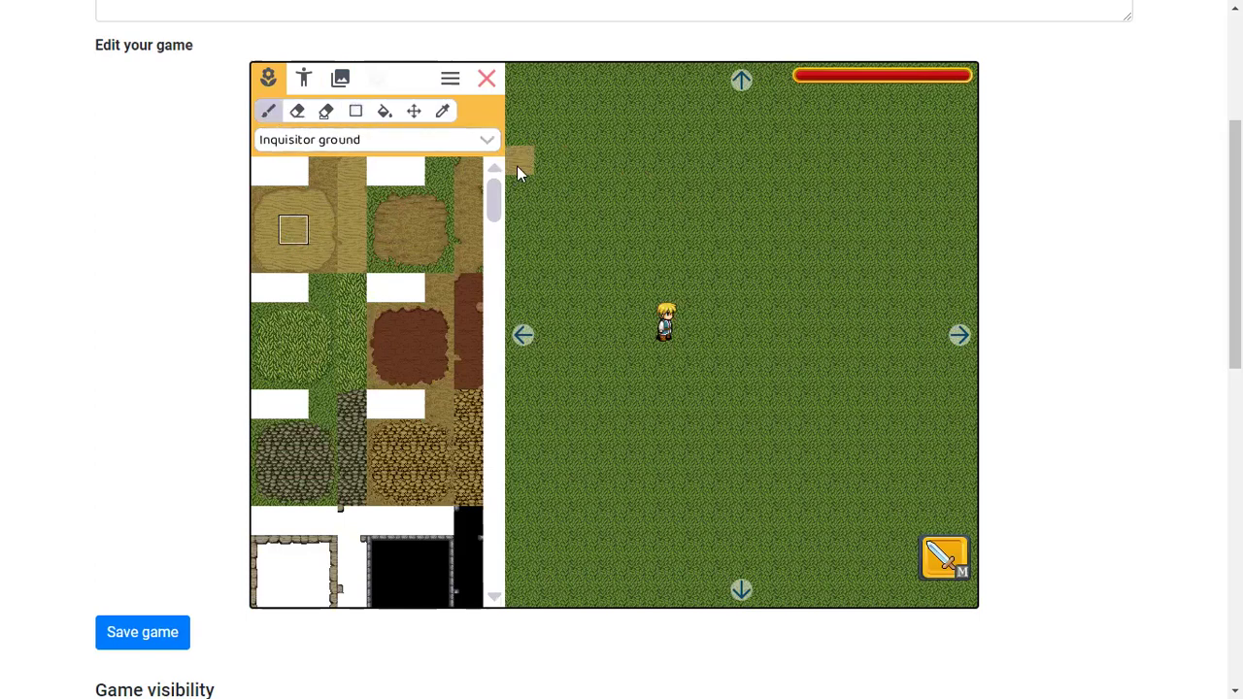
pyautogui.click(549, 163)
pyautogui.click(578, 165)
pyautogui.click(636, 194)
pyautogui.click(607, 216)
pyautogui.click(553, 223)
pyautogui.moveTo(595, 293)
pyautogui.mouseDown()
pyautogui.moveTo(805, 257)
pyautogui.moveTo(728, 371)
pyautogui.moveTo(779, 390)
pyautogui.moveTo(731, 315)
pyautogui.moveTo(684, 303)
pyautogui.mouseUp()
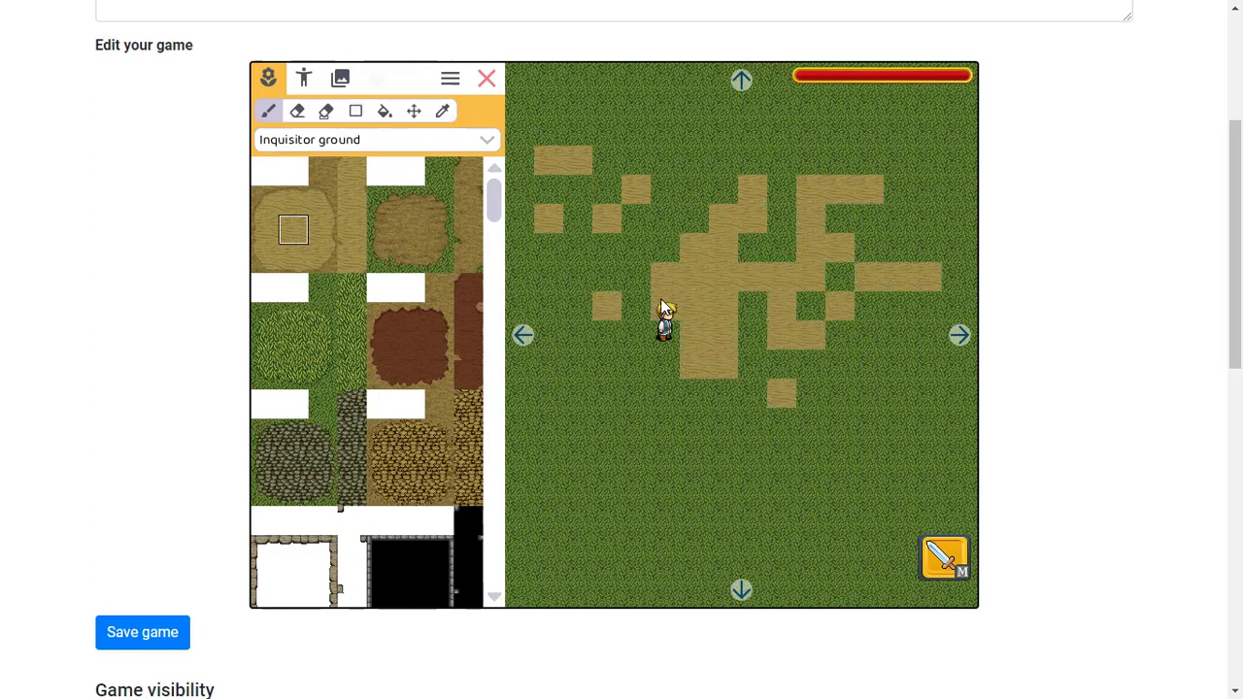
# Cover the ground around the hero with large sand rectangles using the Rectangle tool, extending them eastward.
pyautogui.click(357, 112)
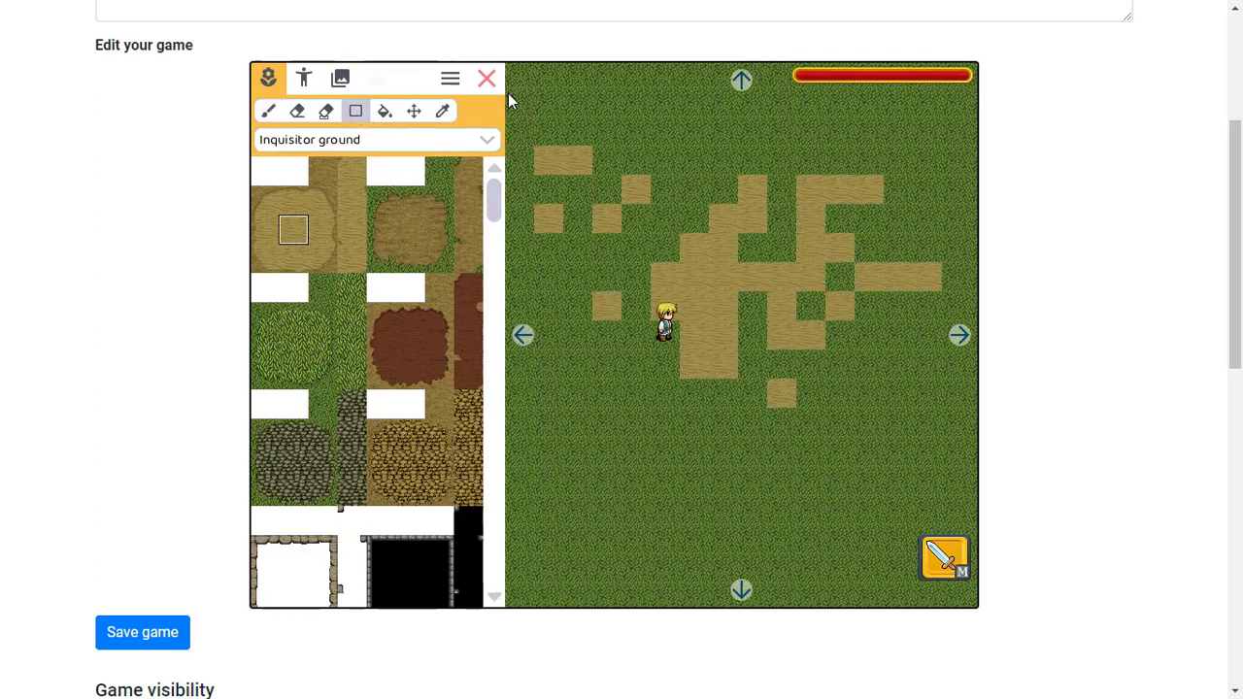
pyautogui.moveTo(526, 110); pyautogui.dragTo(965, 520)
pyautogui.click(956, 343)
pyautogui.moveTo(701, 126); pyautogui.dragTo(950, 531)
pyautogui.click(955, 342)
pyautogui.moveTo(712, 129); pyautogui.dragTo(932, 357)
pyautogui.click(959, 334)
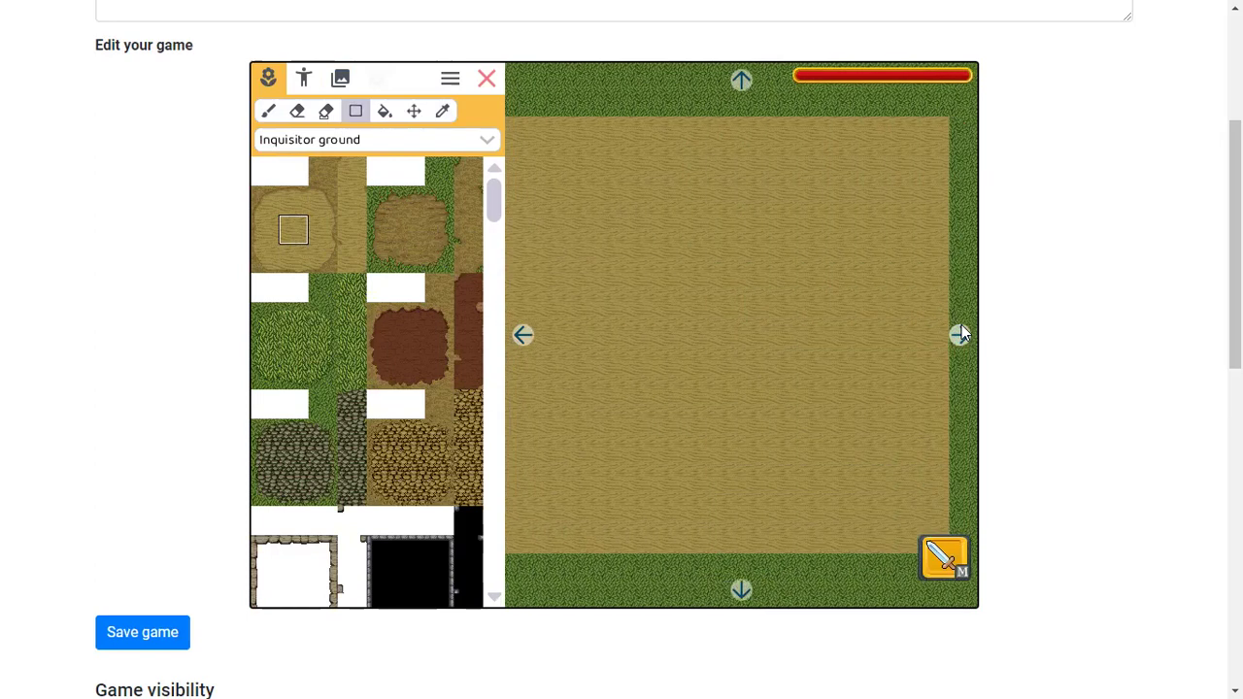
pyautogui.click(522, 335)
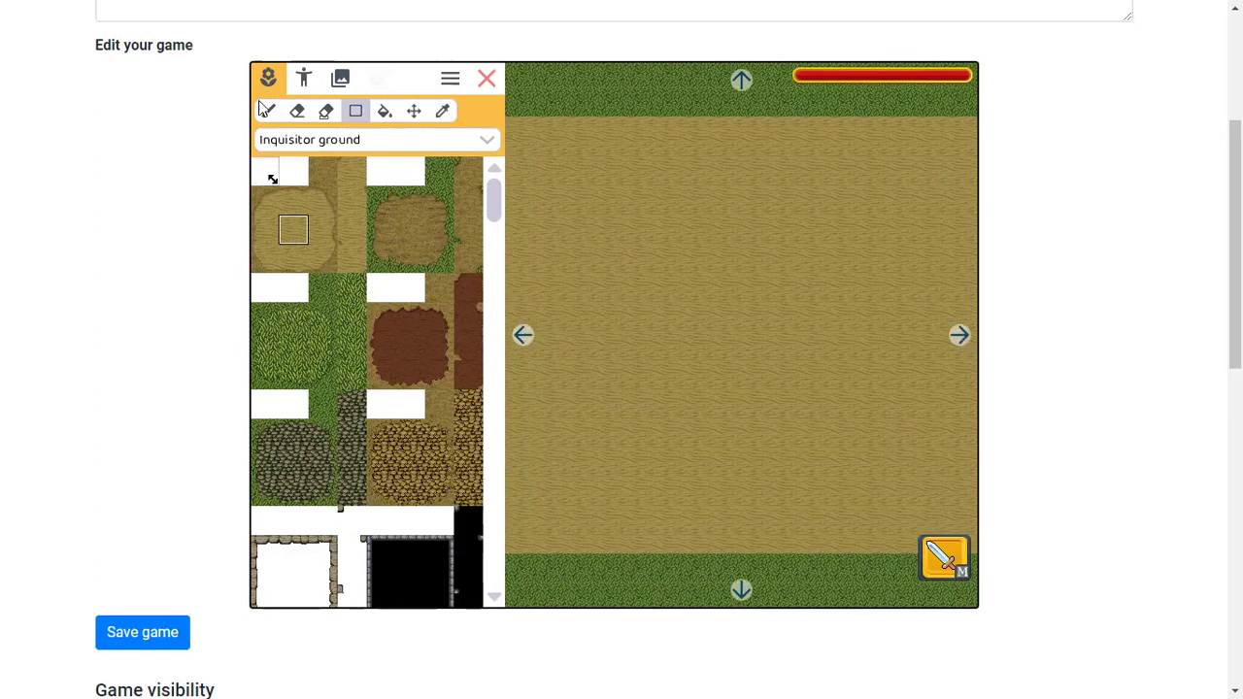
# Erase the large sand rectangles from the level and return to the hero.
pyautogui.click(309, 109)
pyautogui.click(575, 201)
pyautogui.click(766, 339)
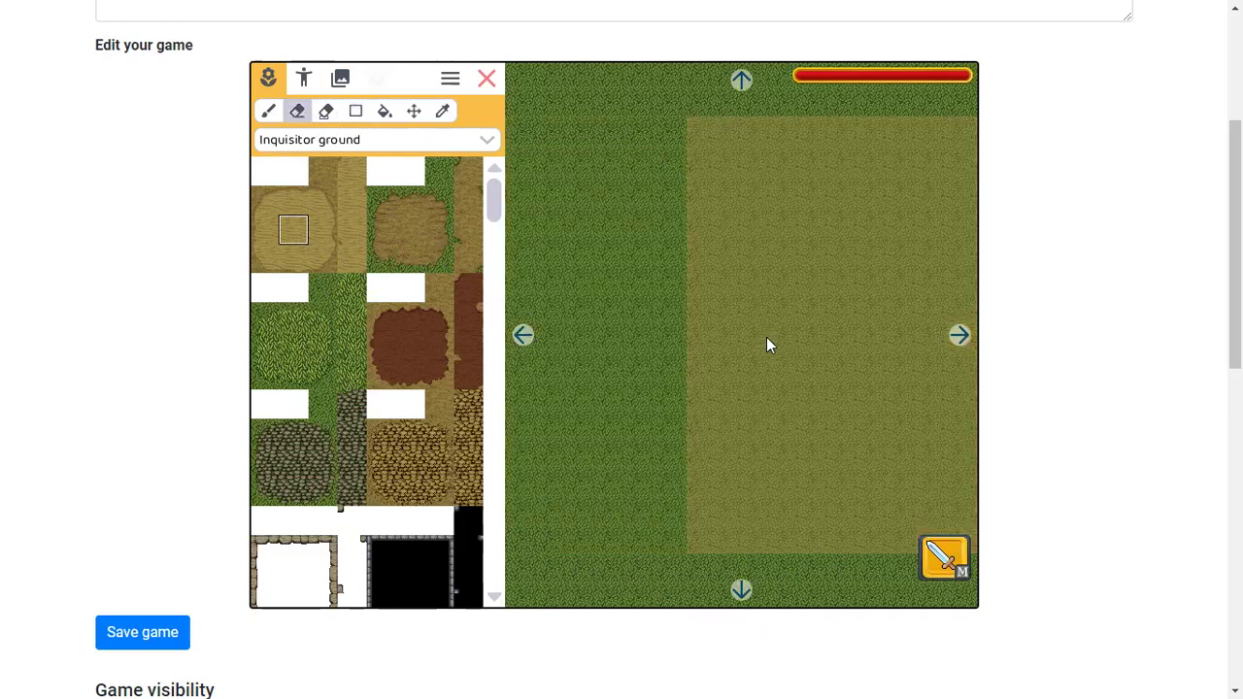
pyautogui.click(521, 335)
pyautogui.click(522, 335)
# Flood-fill the whole ground of the level with the light sand tile.
pyautogui.click(382, 113)
pyautogui.click(618, 233)
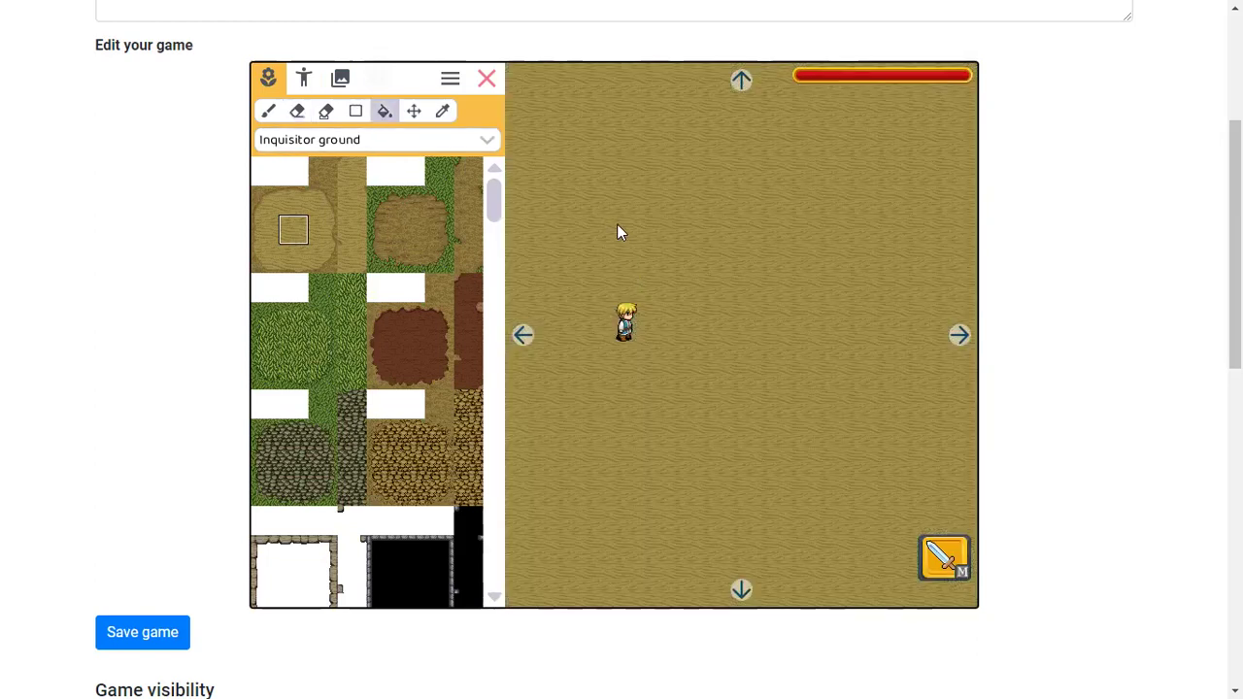
pyautogui.click(517, 341)
pyautogui.click(695, 219)
pyautogui.click(956, 330)
pyautogui.click(767, 285)
pyautogui.click(527, 344)
pyautogui.click(524, 336)
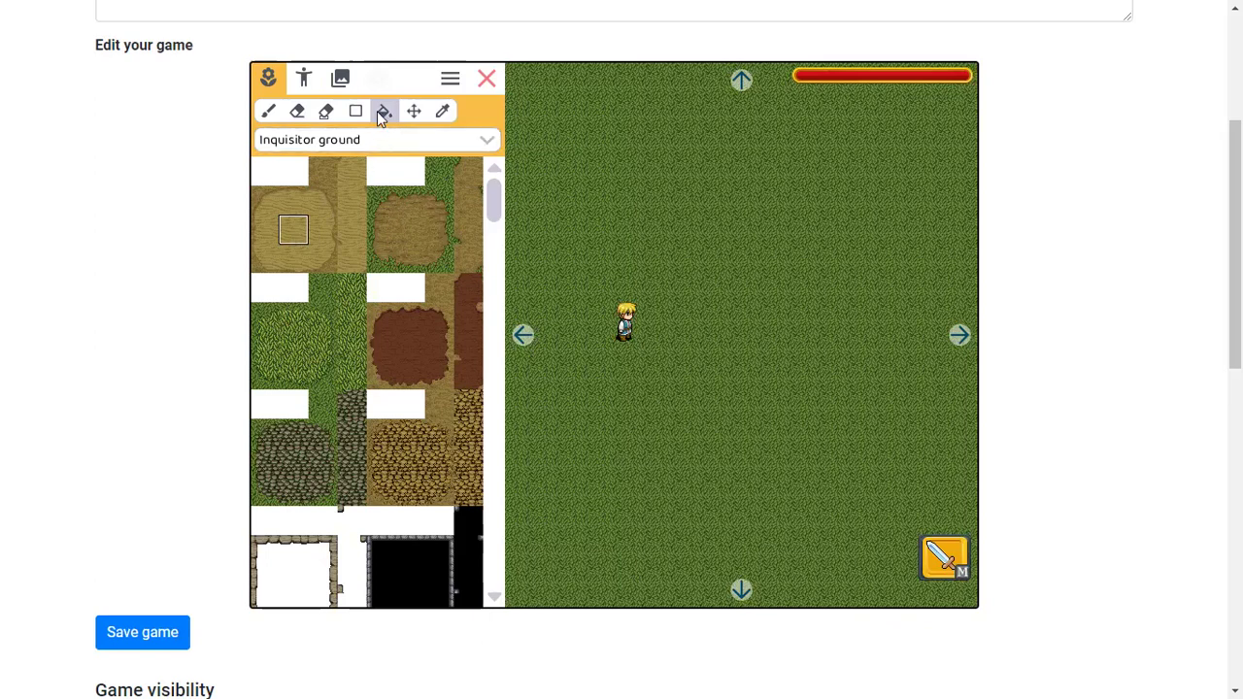
pyautogui.click(808, 216)
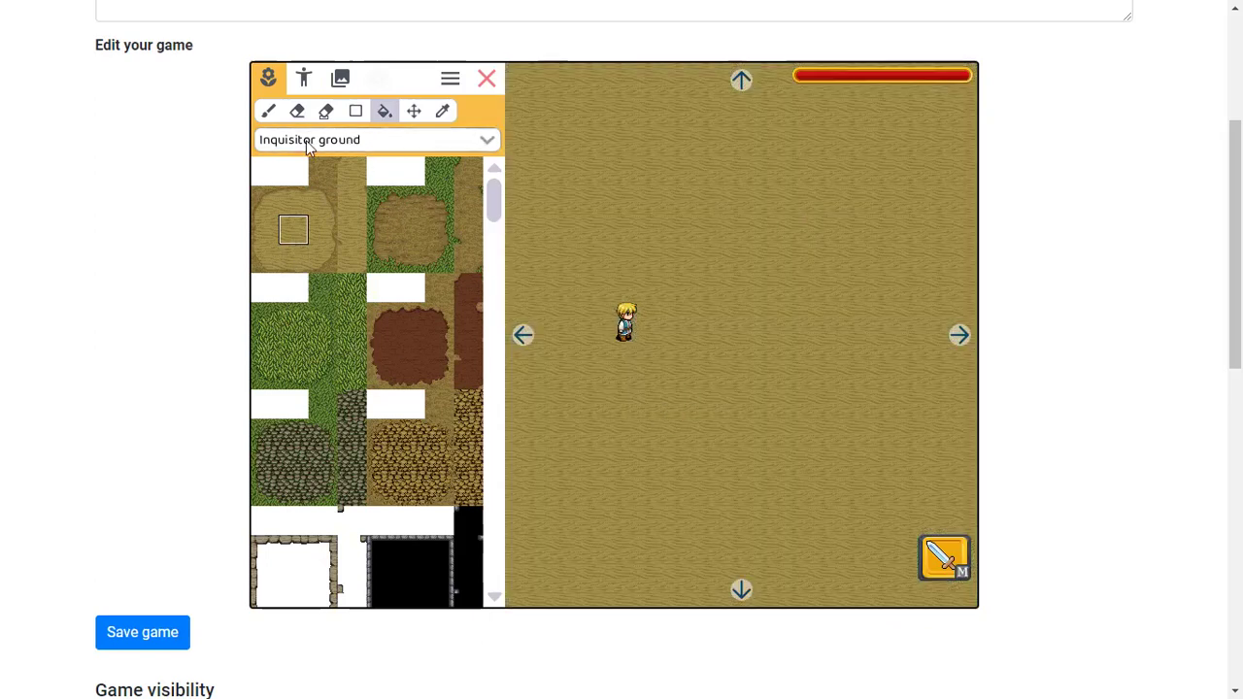
# Try stamping a grass tile on the sand east of the hero and undo it.
pyautogui.click(269, 111)
pyautogui.click(301, 347)
pyautogui.click(664, 309)
pyautogui.hotkey('ctrl', 'z')
pyautogui.click(297, 111)
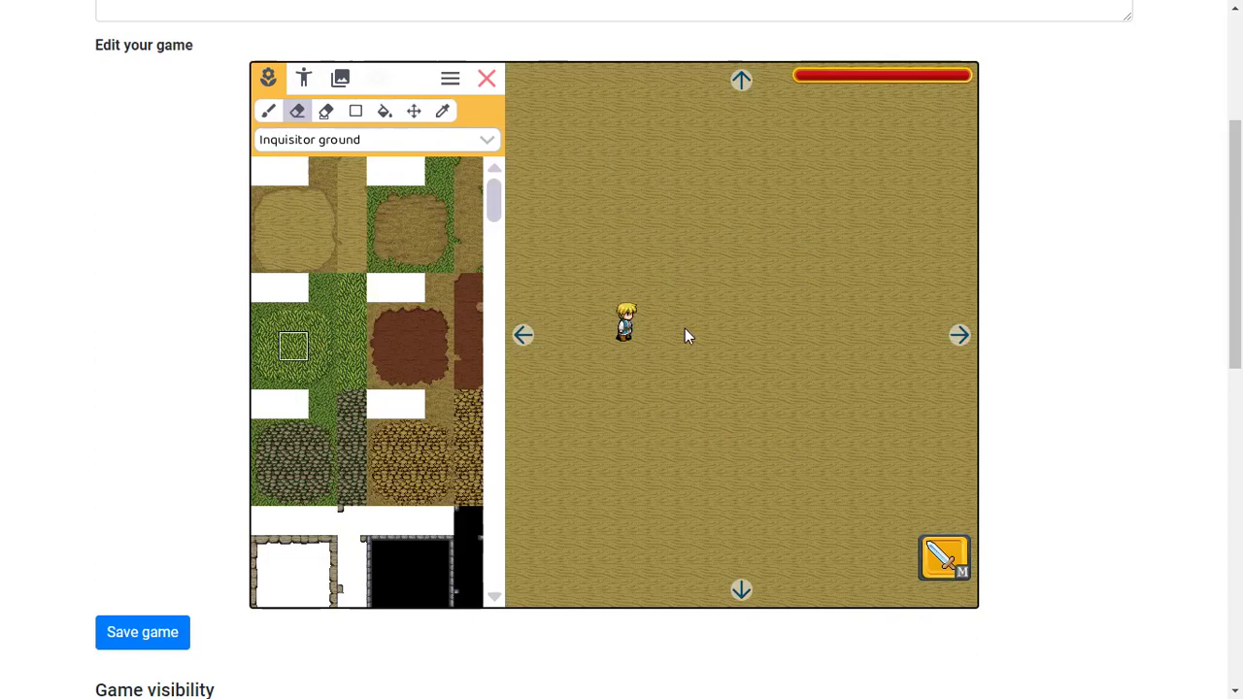
pyautogui.click(326, 113)
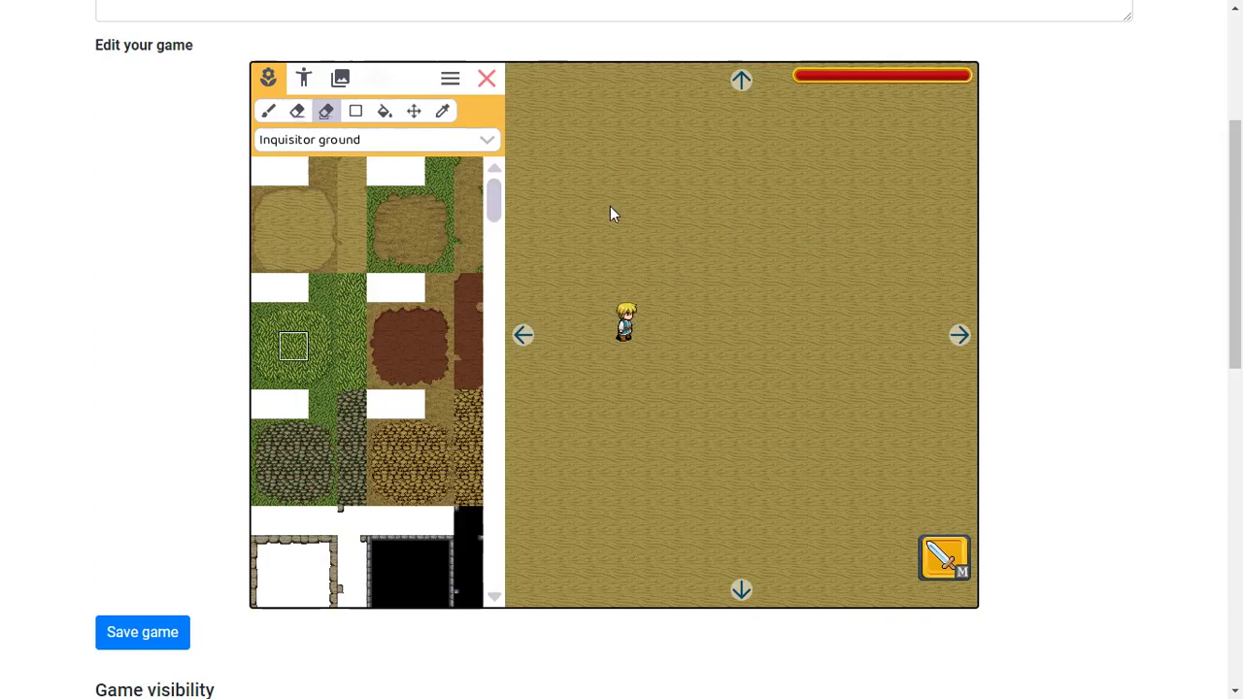
# Paint scattered grass tiles and strokes over the sand east of the hero.
pyautogui.click(269, 111)
pyautogui.click(799, 217)
pyautogui.moveTo(780, 249)
pyautogui.mouseDown()
pyautogui.moveTo(748, 385)
pyautogui.moveTo(829, 423)
pyautogui.mouseUp()
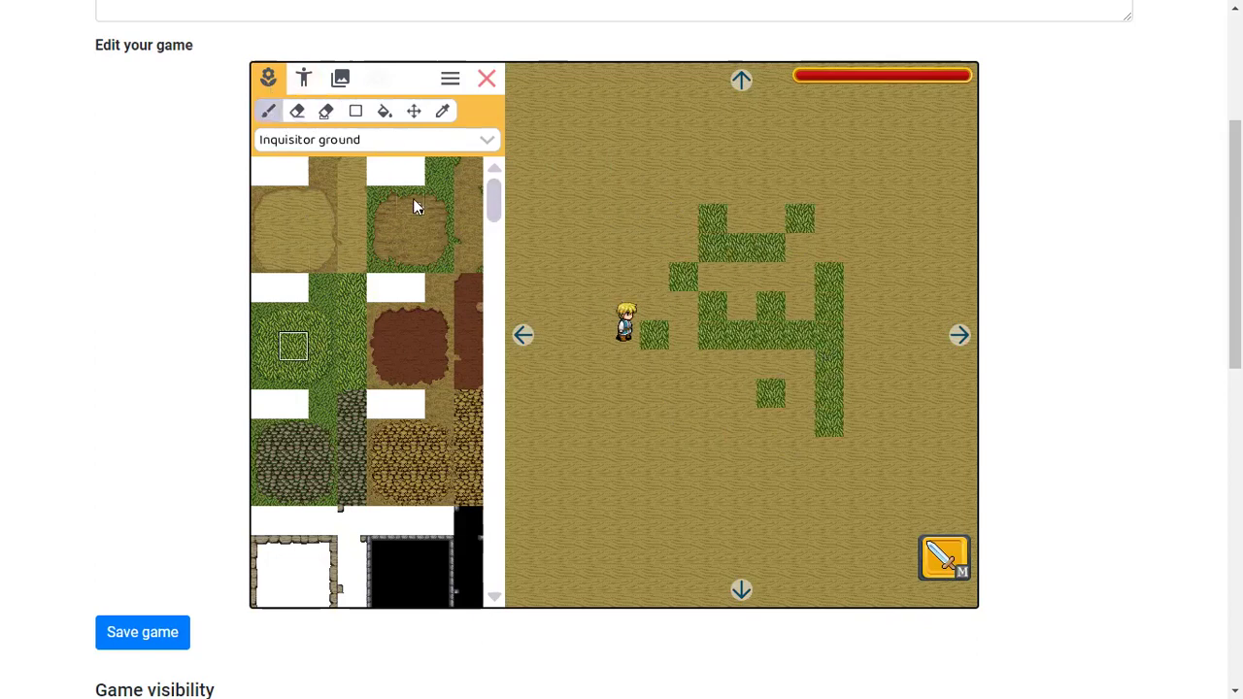
pyautogui.click(297, 111)
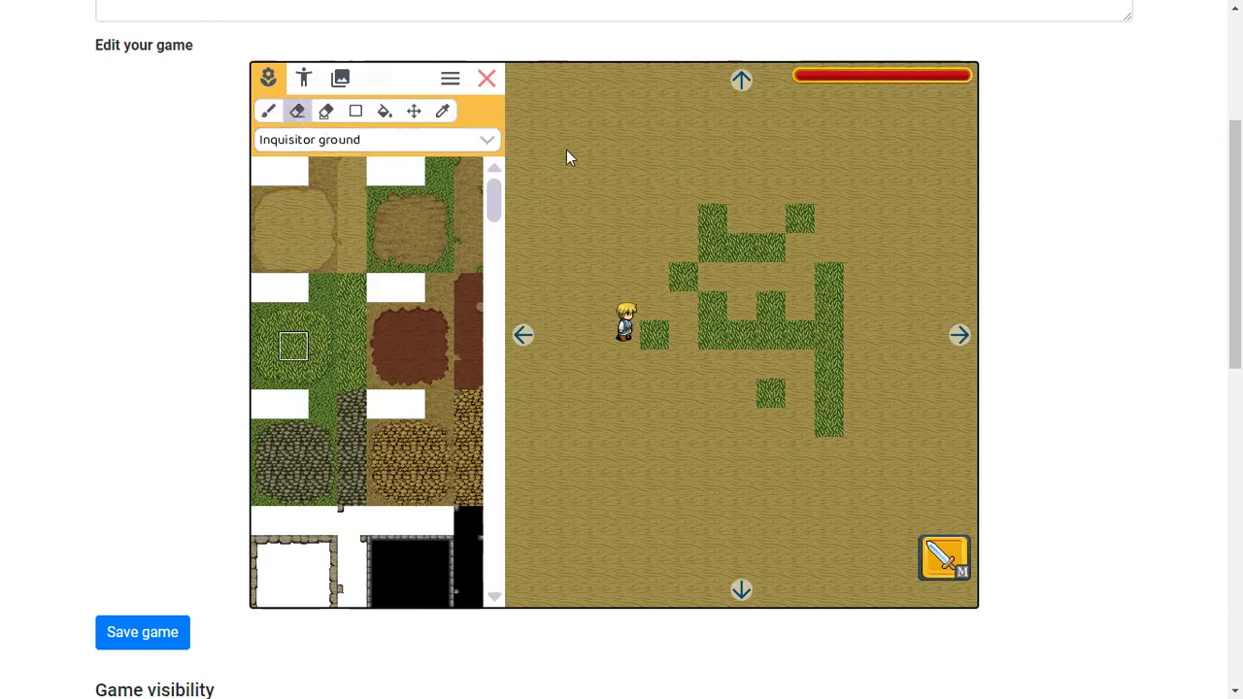
# Test flood-filling the sand around the painted shapes with the grass tile at several spots, undoing each fill.
pyautogui.click(385, 113)
pyautogui.click(682, 304)
pyautogui.hotkey('ctrl', 'z')
pyautogui.click(648, 227)
pyautogui.hotkey('ctrl', 'z')
pyautogui.click(589, 268)
pyautogui.hotkey('ctrl', 'z')
# Test flood-filling the sand with the edge and center tiles of the brown dirt patch, undoing each fill.
pyautogui.click(383, 230)
pyautogui.click(641, 244)
pyautogui.hotkey('ctrl', 'z')
pyautogui.click(414, 226)
pyautogui.click(644, 244)
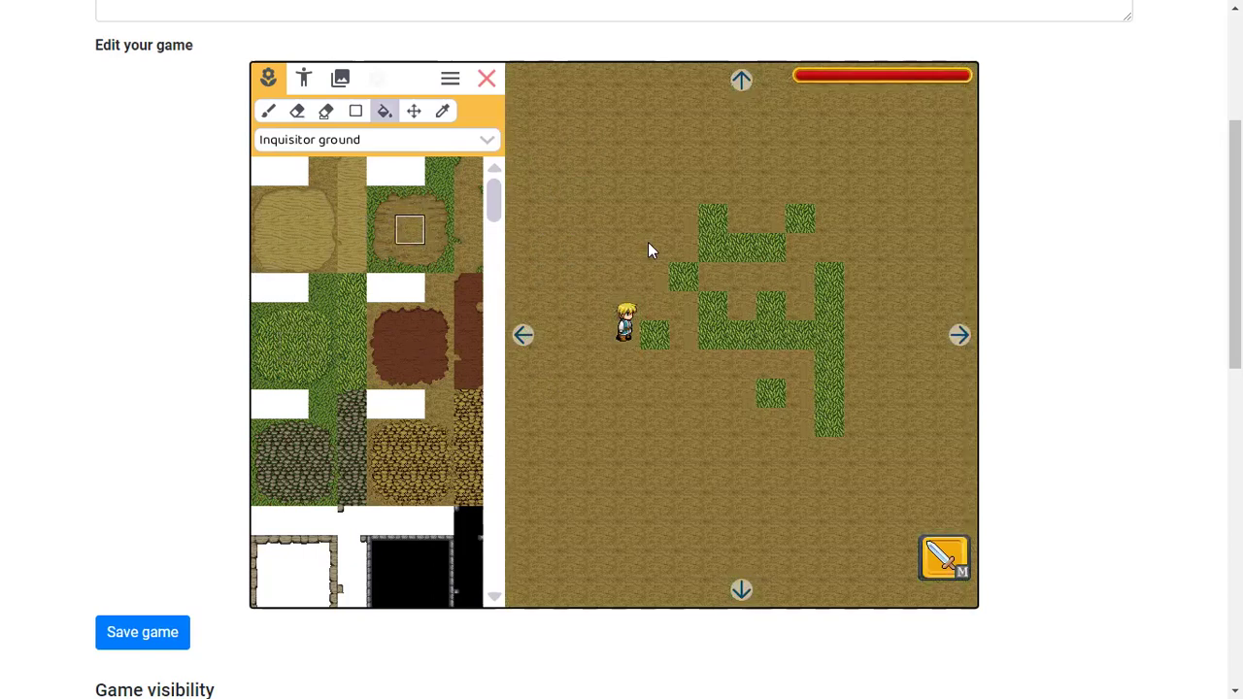
pyautogui.hotkey('ctrl', 'z')
# Paint brown dirt, dark red dirt and grass tiles south and southeast of the hero.
pyautogui.click(270, 113)
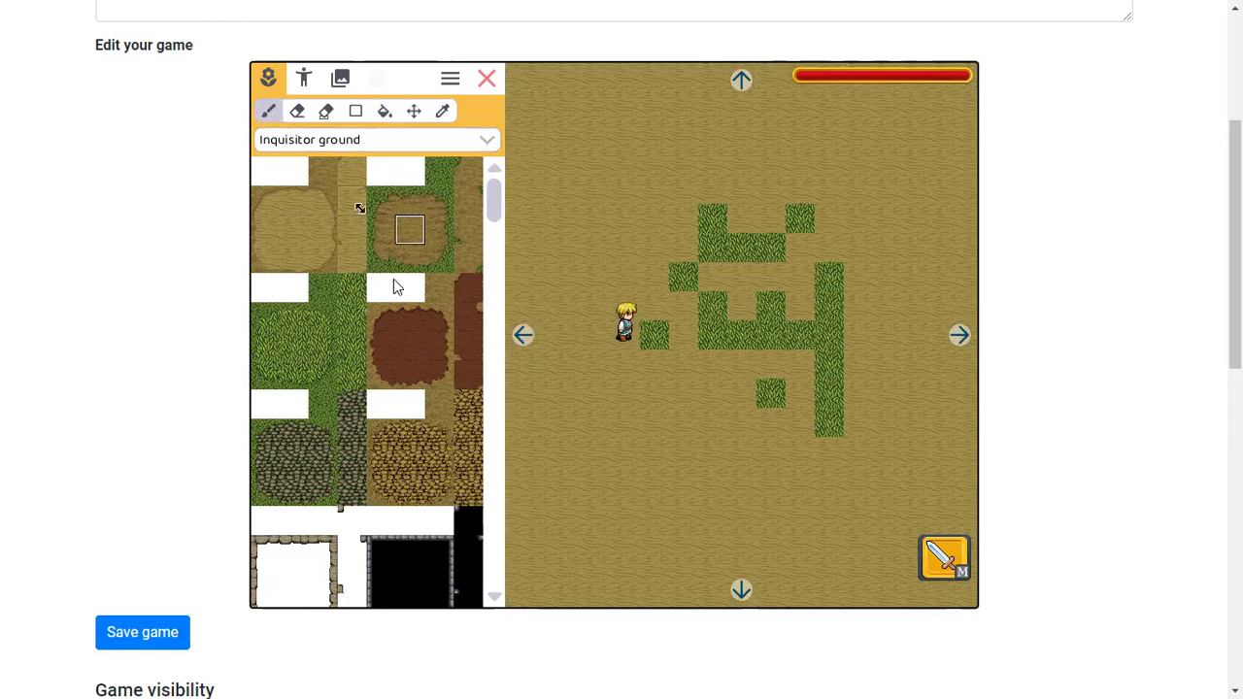
pyautogui.moveTo(625, 427)
pyautogui.mouseDown()
pyautogui.moveTo(702, 469)
pyautogui.moveTo(745, 447)
pyautogui.mouseUp()
pyautogui.click(281, 344)
pyautogui.moveTo(653, 451)
pyautogui.mouseDown()
pyautogui.moveTo(790, 393)
pyautogui.moveTo(606, 420)
pyautogui.mouseUp()
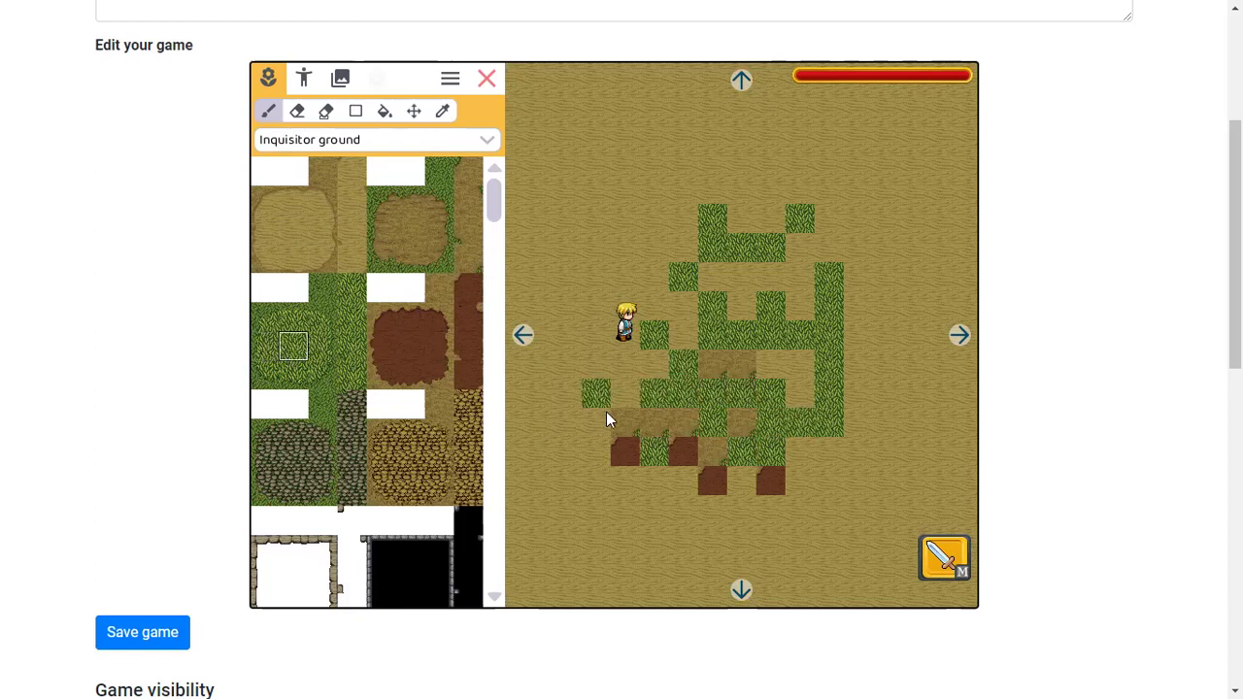
# Flood-fill the sand around the shapes with dark red dirt, and clear that fill and the painted shapes again.
pyautogui.click(385, 111)
pyautogui.click(406, 339)
pyautogui.click(618, 330)
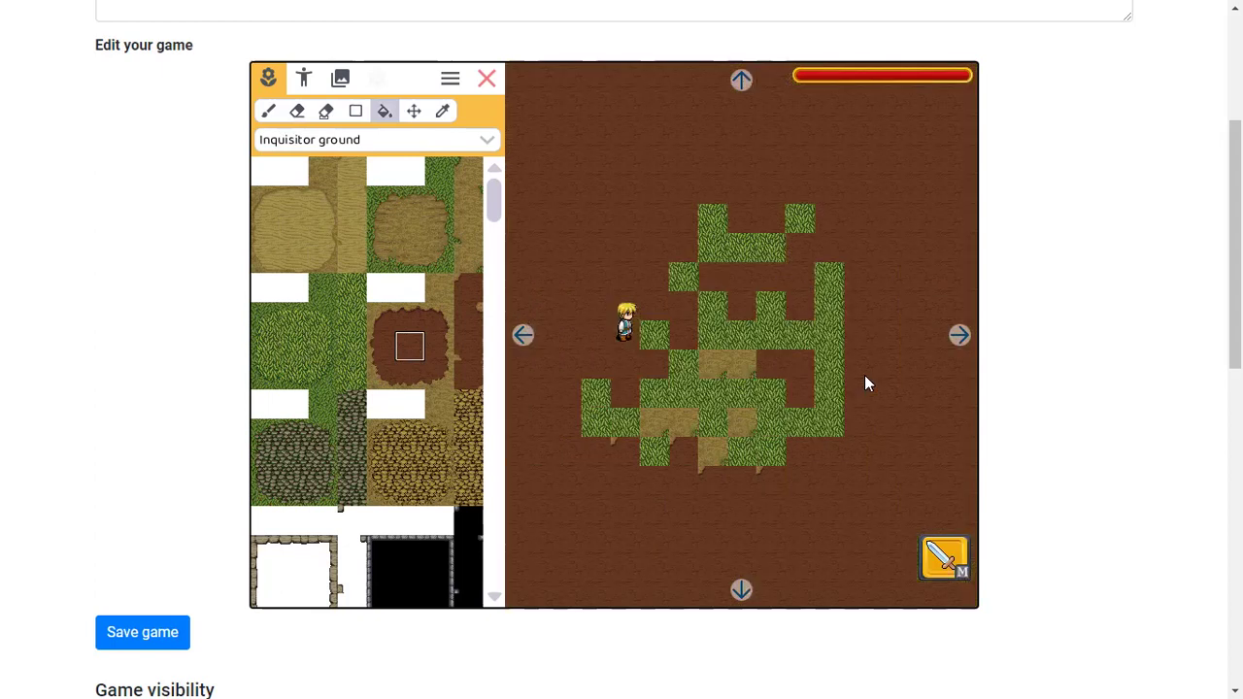
pyautogui.click(297, 111)
pyautogui.moveTo(715, 343)
pyautogui.mouseDown()
pyautogui.moveTo(739, 361)
pyautogui.moveTo(704, 310)
pyautogui.moveTo(776, 245)
pyautogui.mouseUp()
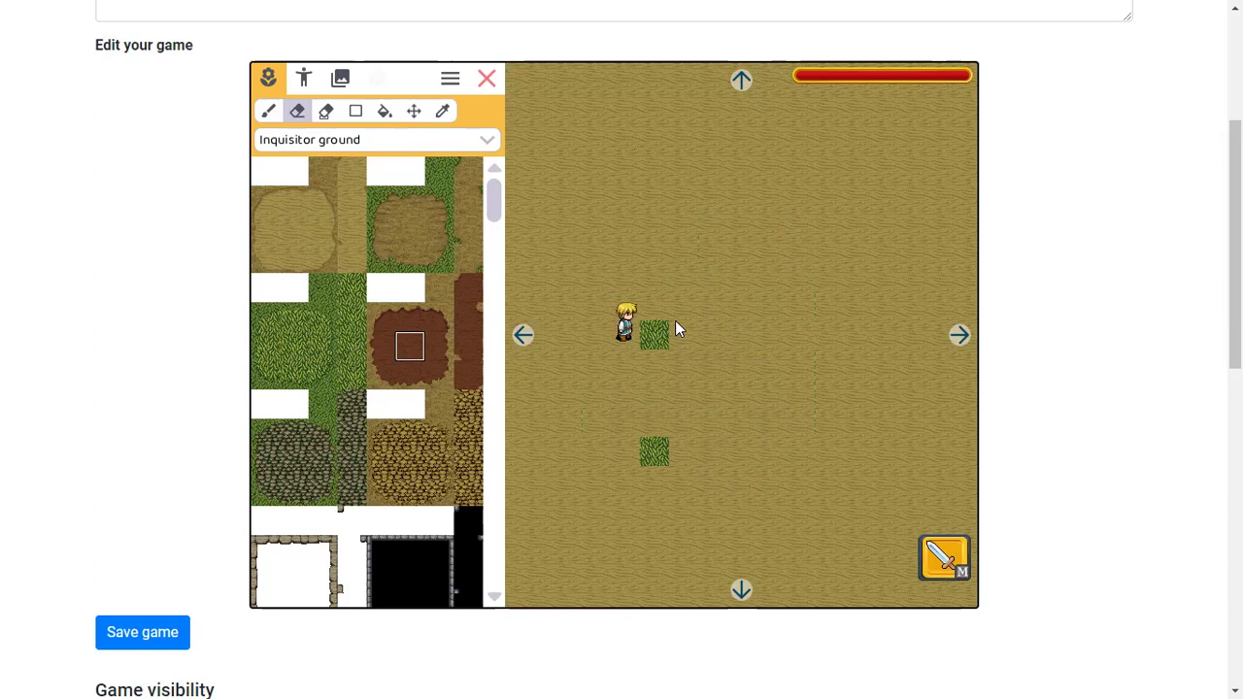
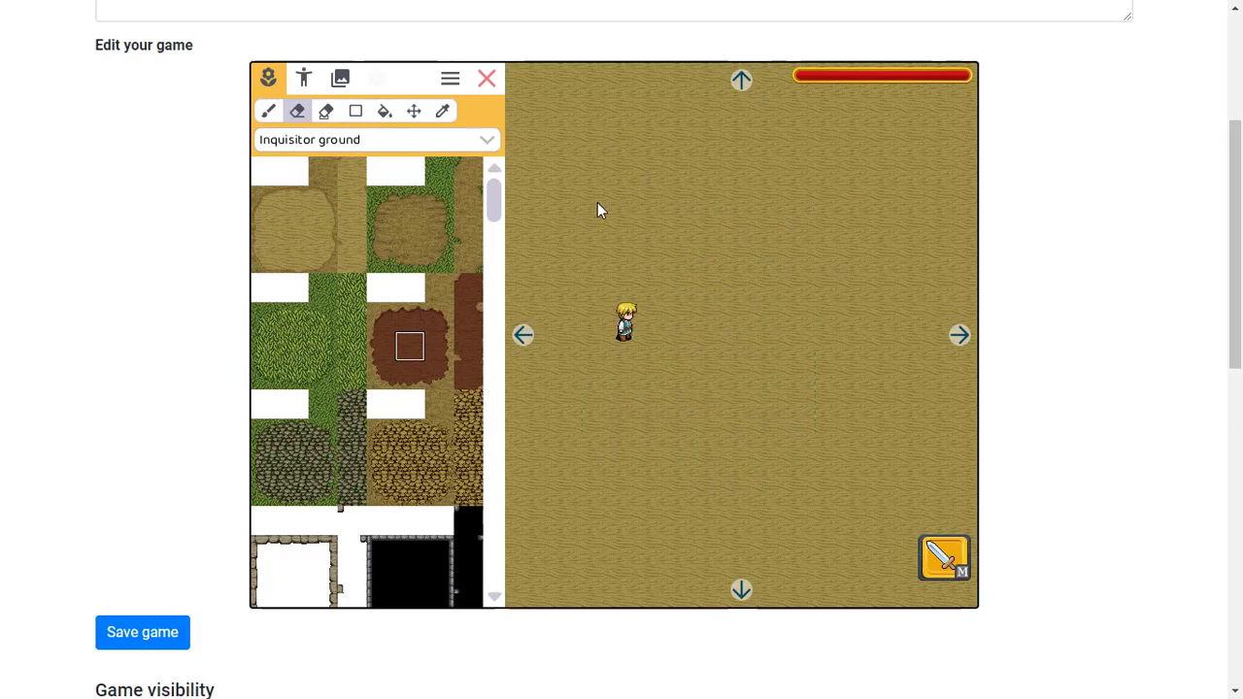
# Flood-fill the entire ground with the grass tile and check how far the fill extends west and east.
pyautogui.click(286, 347)
pyautogui.click(384, 110)
pyautogui.click(858, 207)
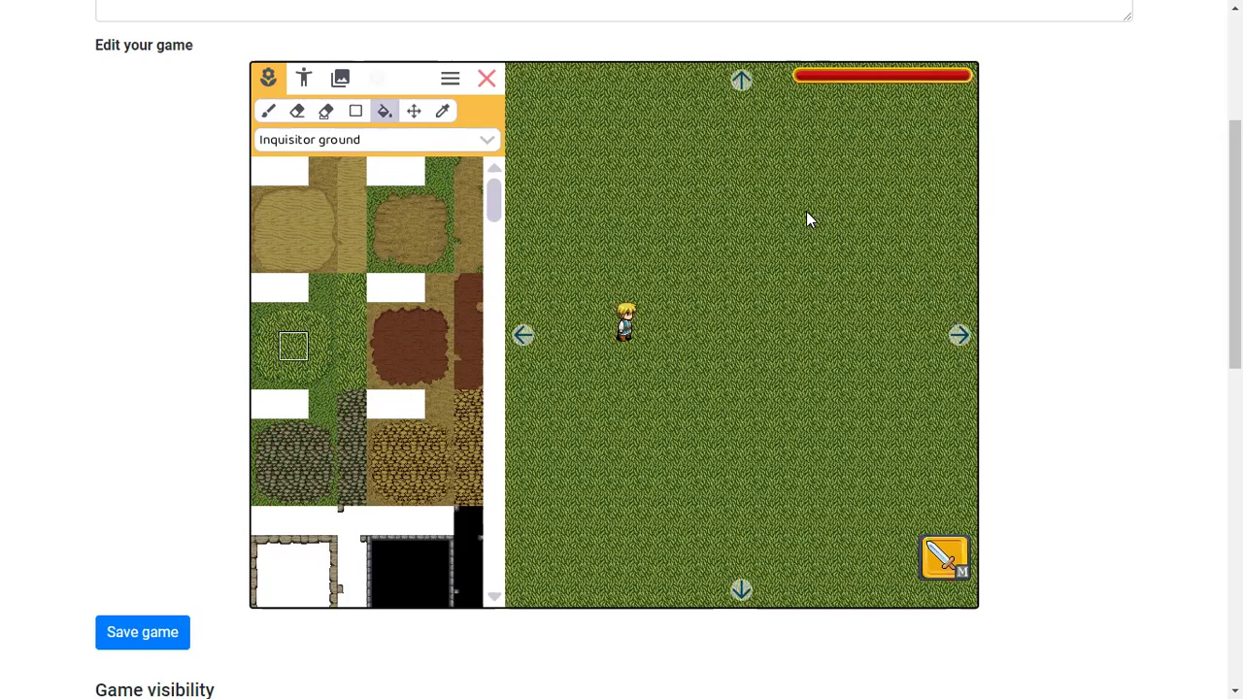
pyautogui.click(518, 333)
pyautogui.click(959, 335)
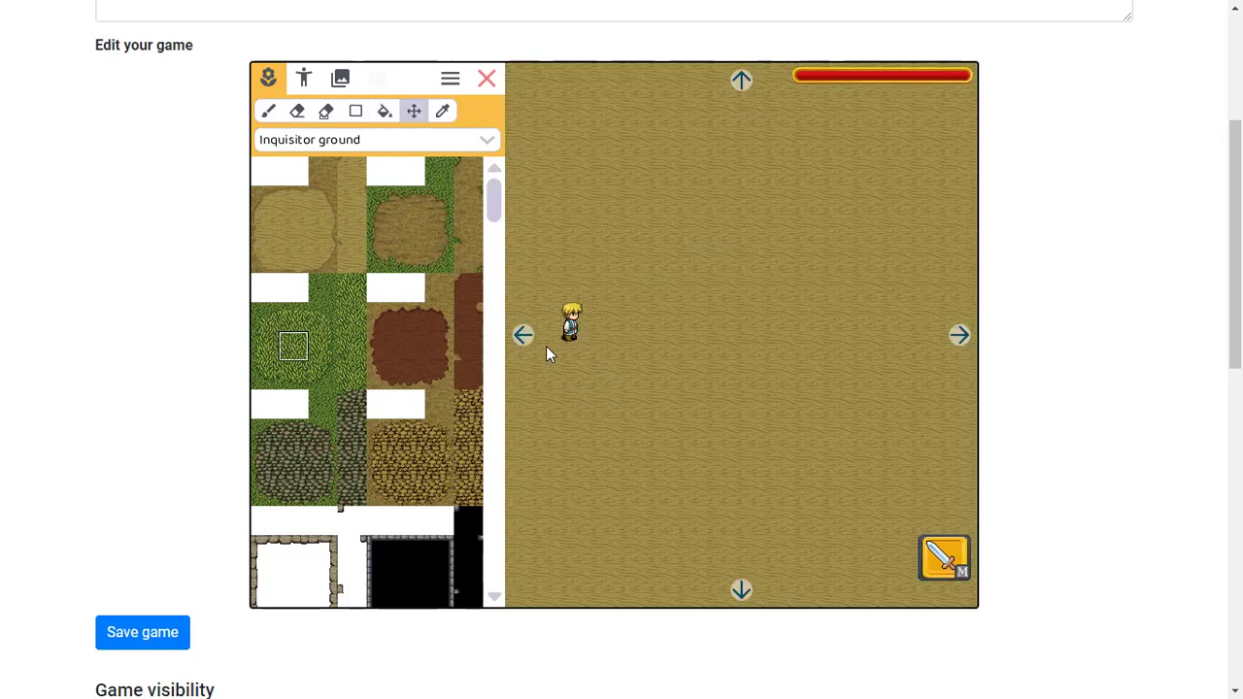
# Paint a small grass patch northeast of the hero and relocate it farther south with the Move tool.
pyautogui.click(267, 110)
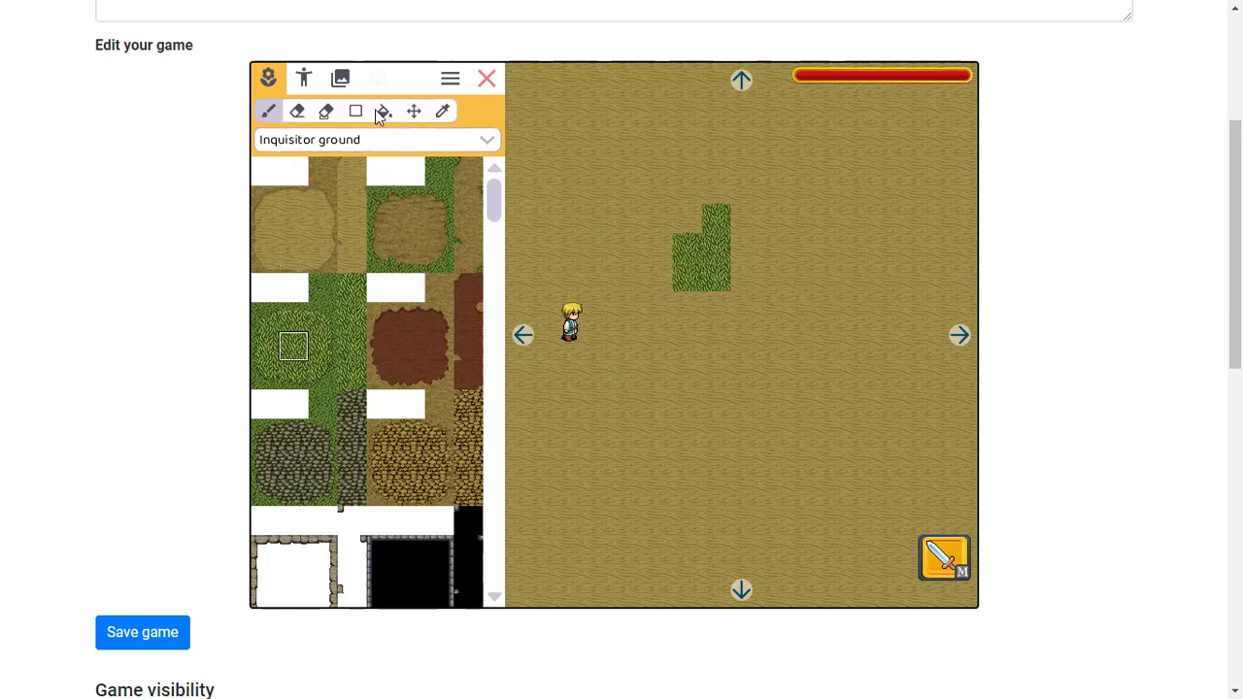
pyautogui.click(414, 111)
pyautogui.moveTo(751, 300); pyautogui.dragTo(656, 549)
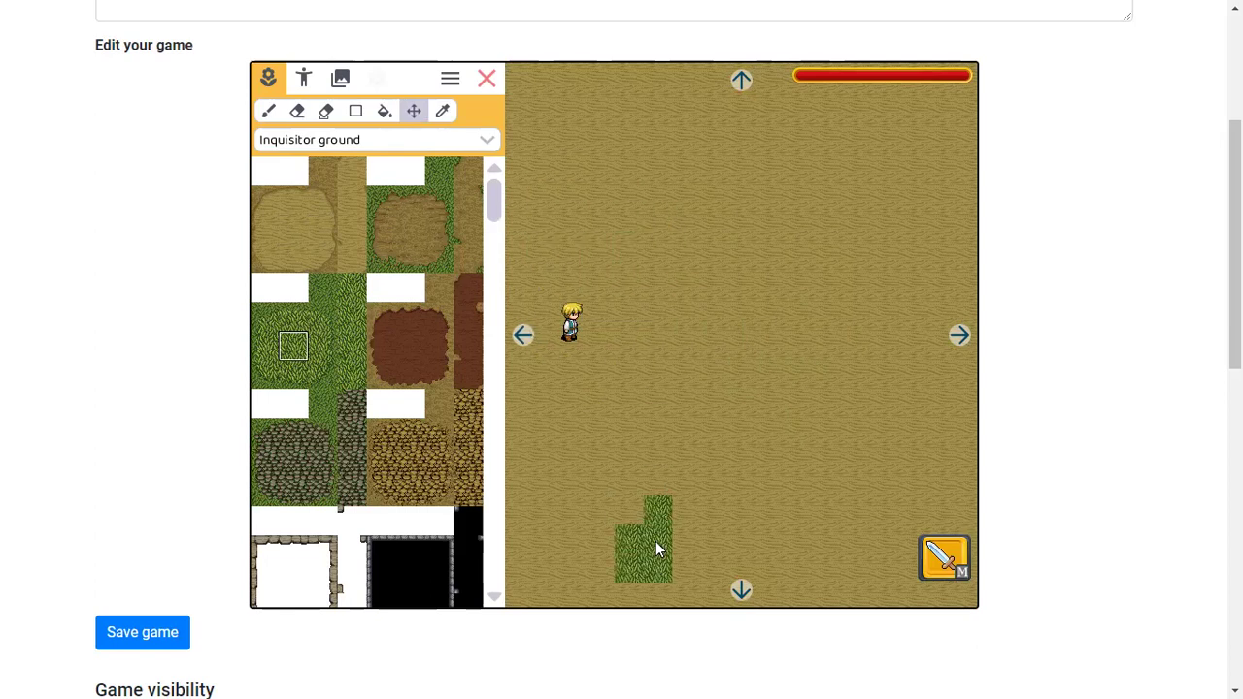
pyautogui.click(740, 588)
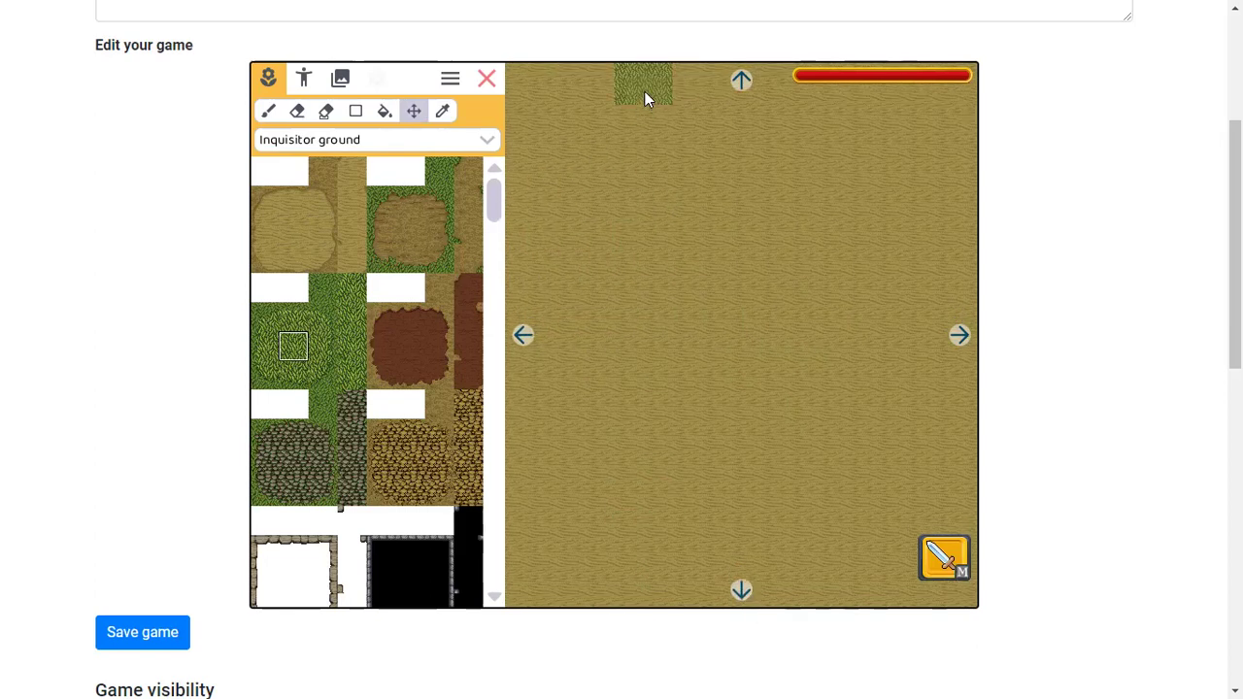
pyautogui.moveTo(644, 91); pyautogui.dragTo(653, 499)
pyautogui.click(748, 595)
pyautogui.moveTo(633, 316)
pyautogui.mouseDown()
pyautogui.moveTo(657, 600)
pyautogui.moveTo(676, 581)
pyautogui.moveTo(569, 541)
pyautogui.moveTo(672, 344)
pyautogui.mouseUp()
# Load the Inquisitor outside tileset and browse its tiles for the trees.
pyautogui.click(269, 112)
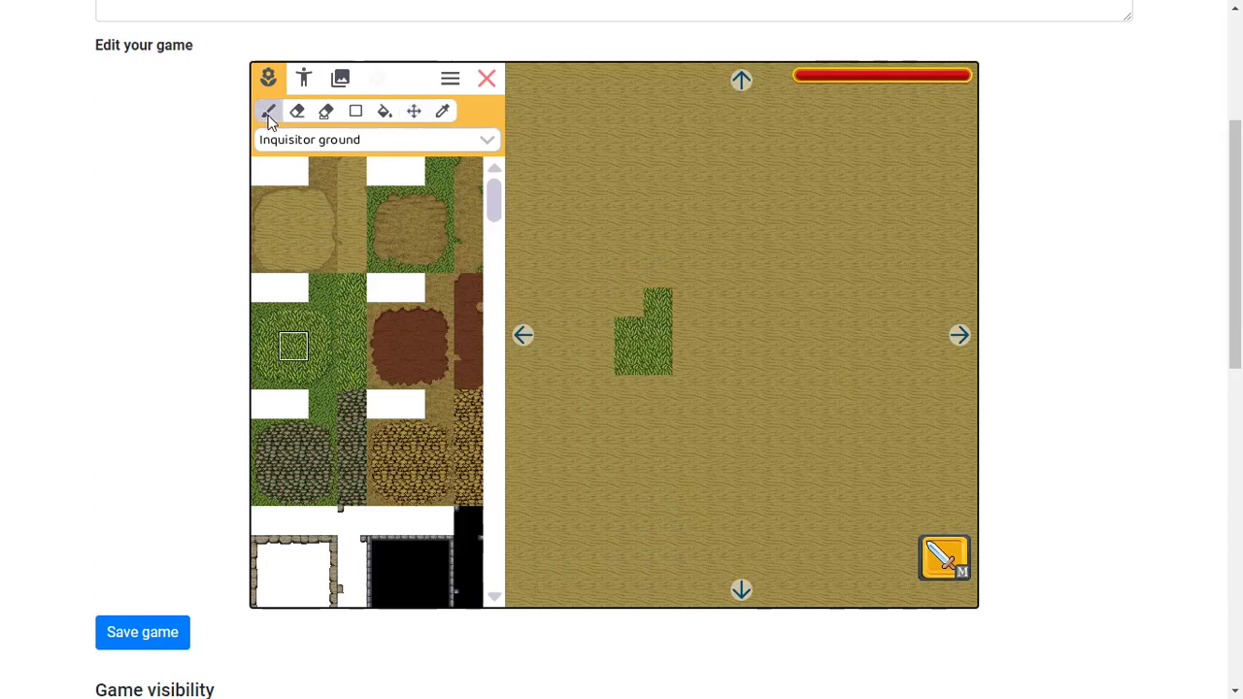
pyautogui.click(322, 165)
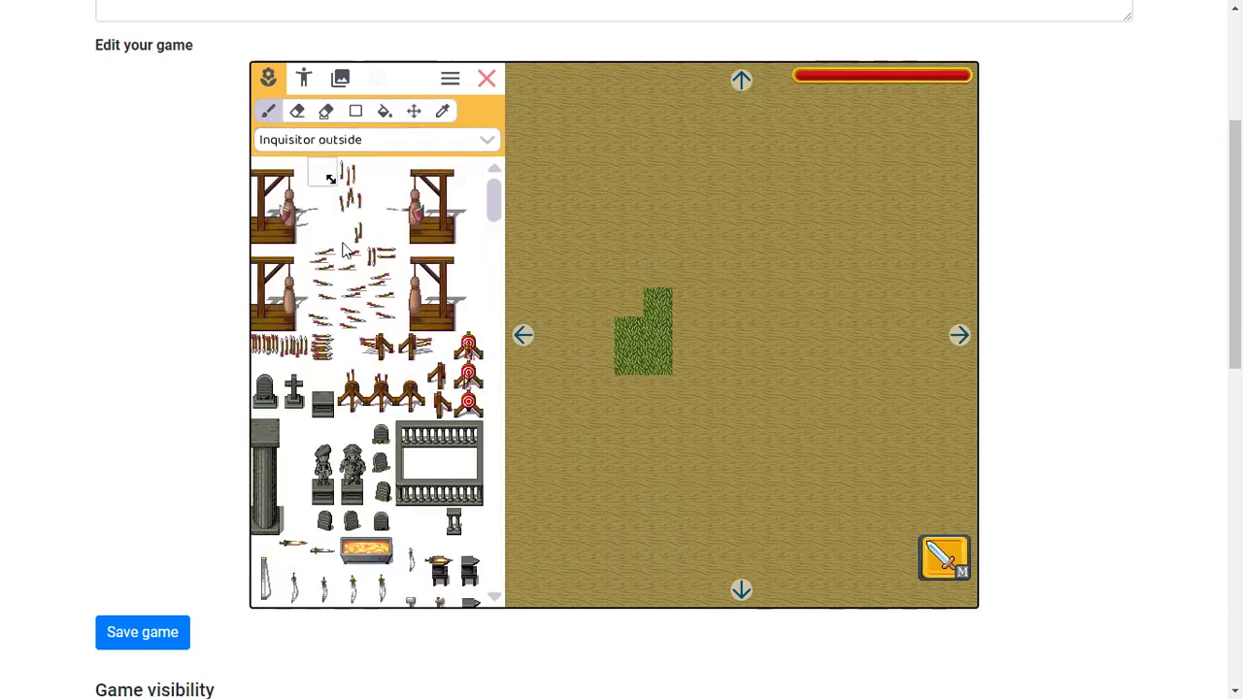
pyautogui.scroll(-6, 342, 384)
pyautogui.scroll(-5, 407, 369)
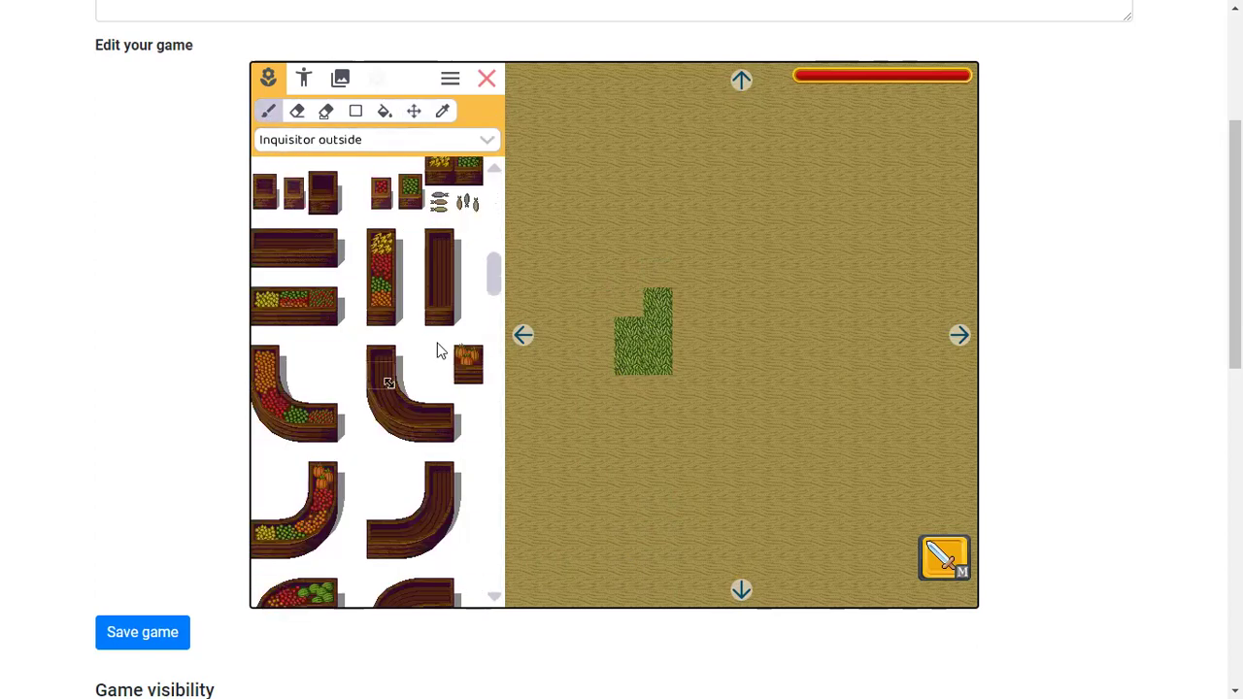
pyautogui.scroll(-10, 494, 486)
pyautogui.scroll(6, 491, 466)
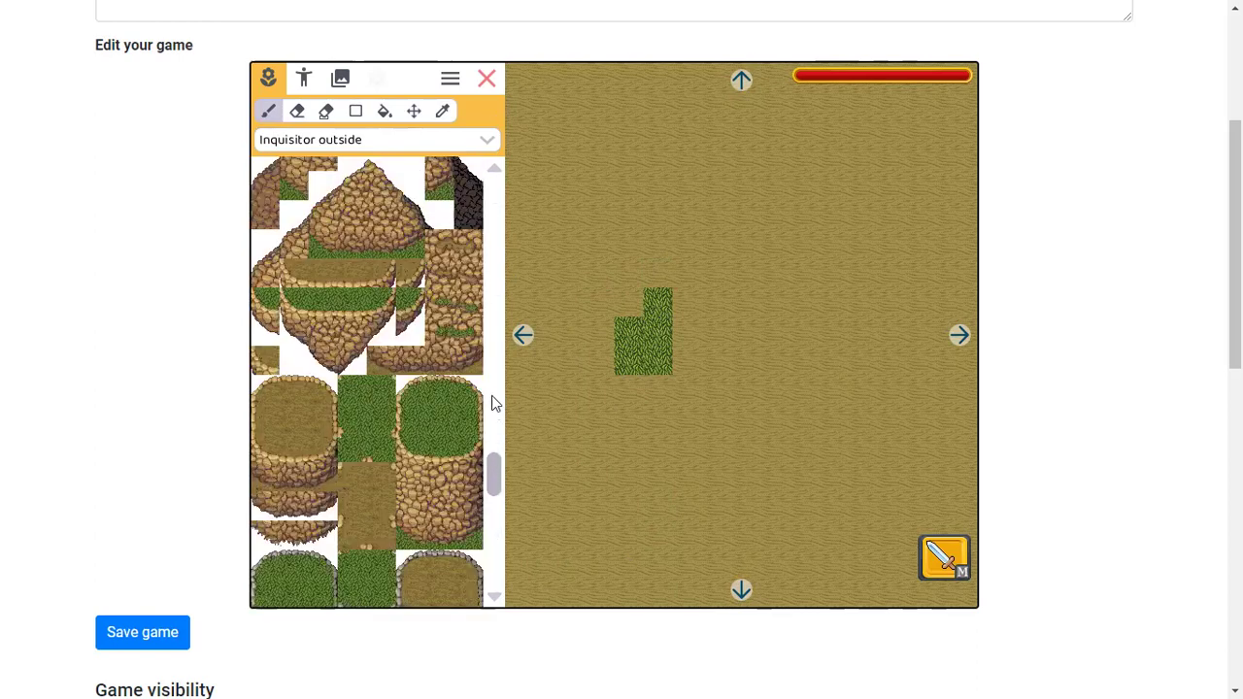
pyautogui.scroll(-3, 481, 432)
# Stamp the large leafy tree southwest of the grass patch and move it just east of the patch.
pyautogui.moveTo(475, 442); pyautogui.dragTo(336, 308)
pyautogui.click(647, 588)
pyautogui.click(599, 540)
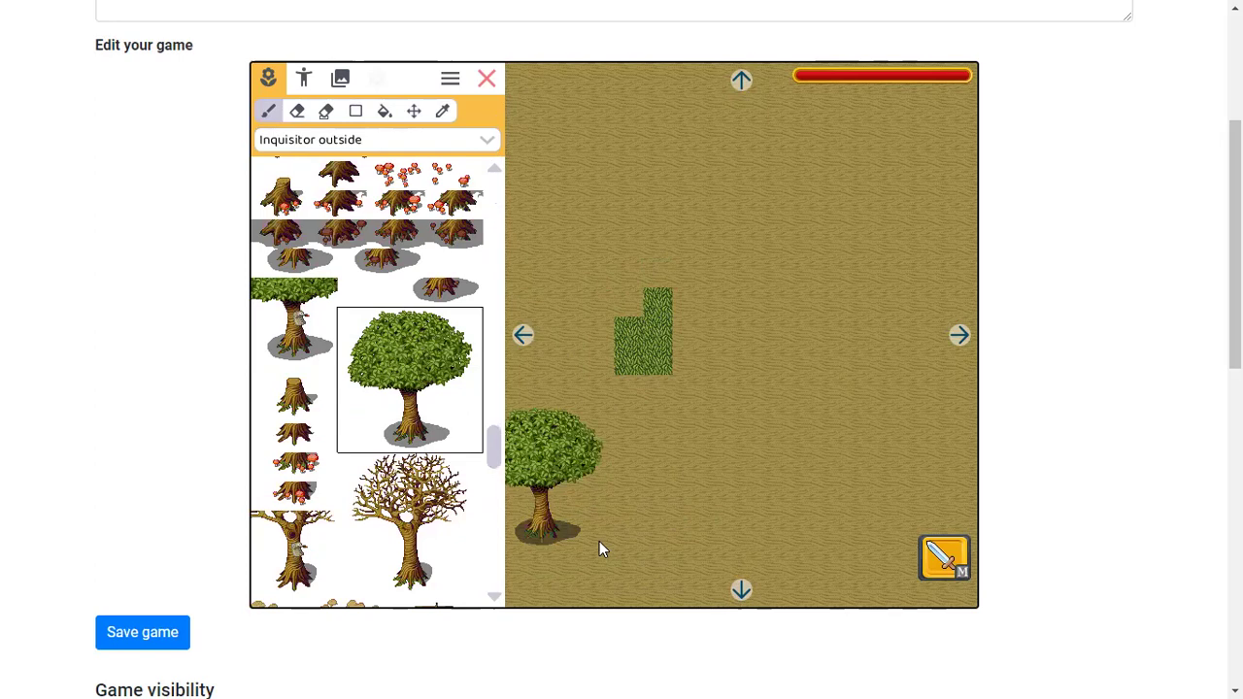
pyautogui.click(414, 110)
pyautogui.moveTo(586, 521)
pyautogui.mouseDown()
pyautogui.moveTo(579, 585)
pyautogui.moveTo(608, 613)
pyautogui.moveTo(636, 609)
pyautogui.moveTo(632, 624)
pyautogui.moveTo(616, 458)
pyautogui.moveTo(716, 367)
pyautogui.moveTo(719, 292)
pyautogui.mouseUp()
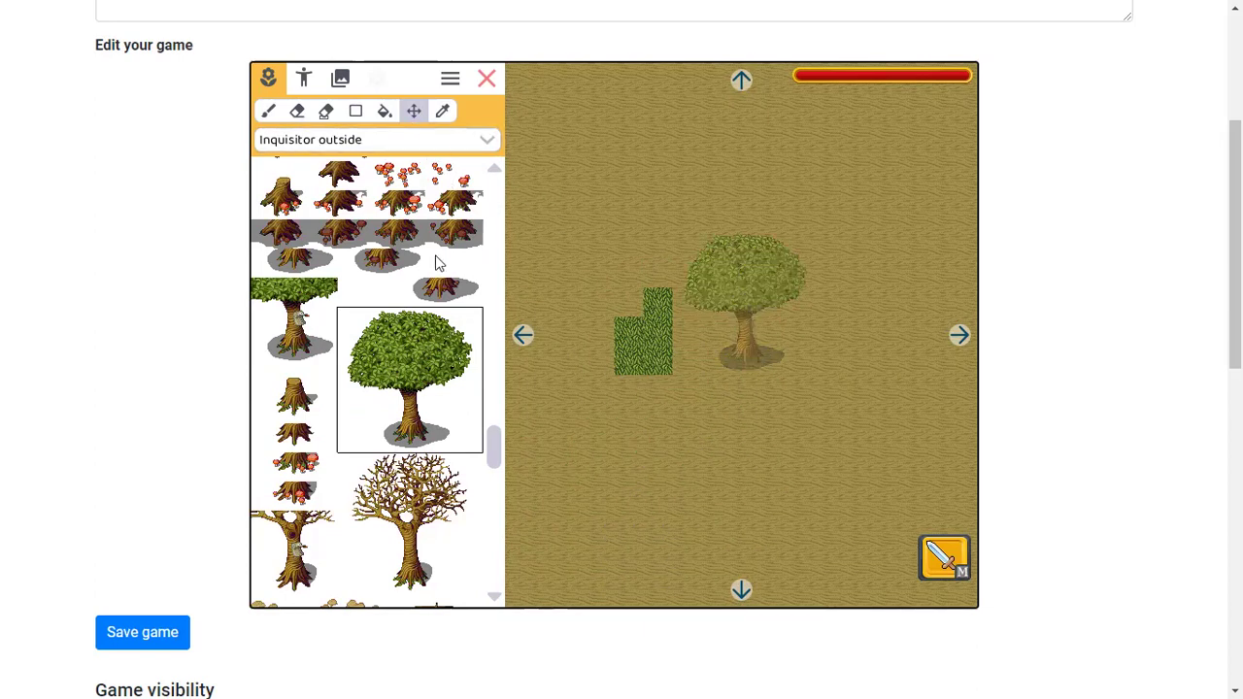
# Erase the grass patch and the leafy tree beside it.
pyautogui.click(297, 111)
pyautogui.click(648, 353)
pyautogui.click(733, 307)
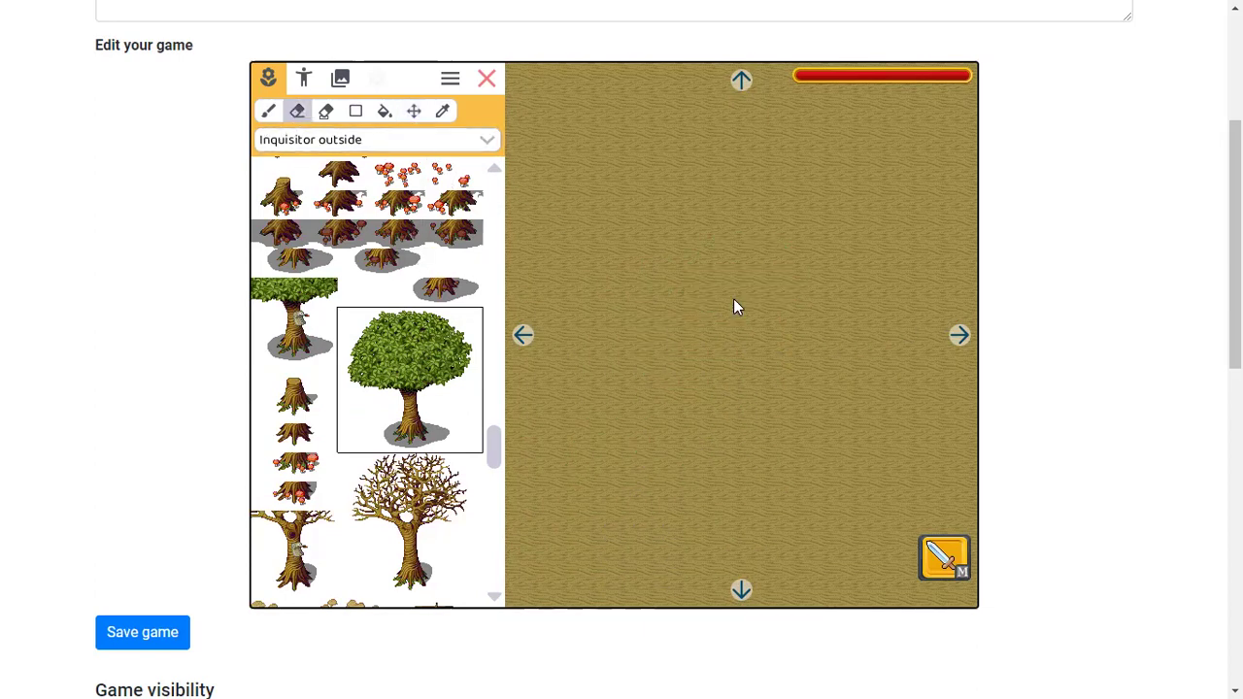
# Stamp a cluster of five large leafy trees on the dirt ground with the brush.
pyautogui.click(445, 111)
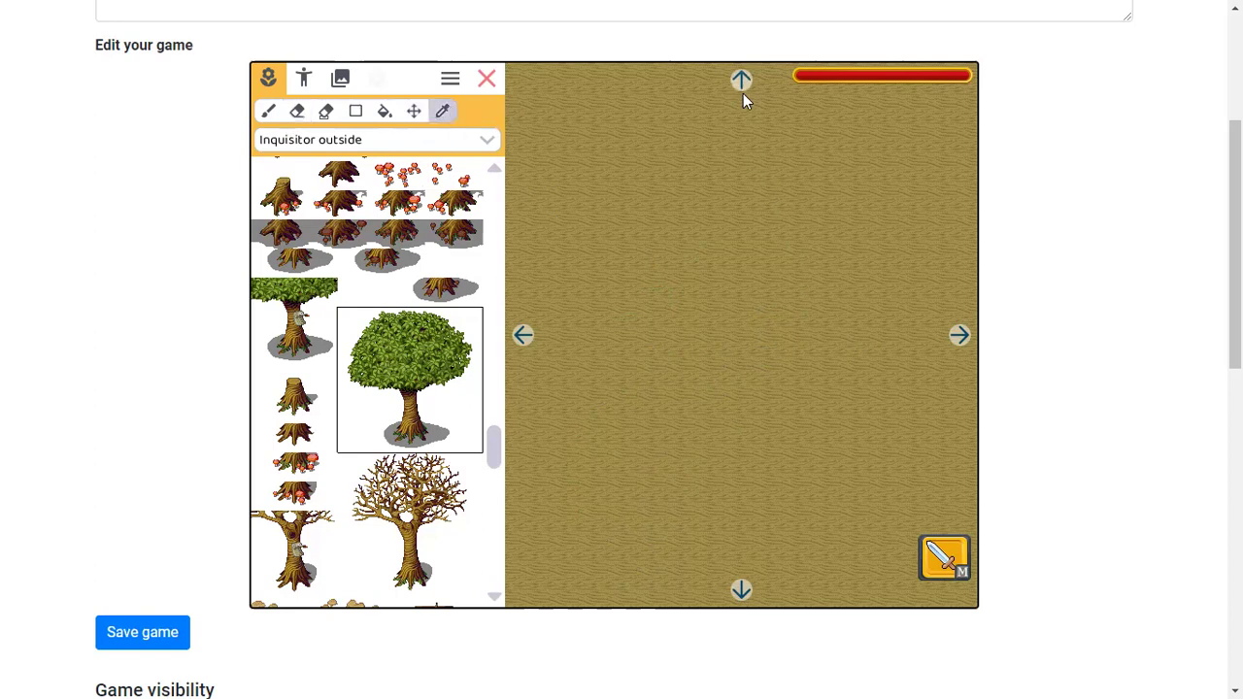
pyautogui.click(268, 110)
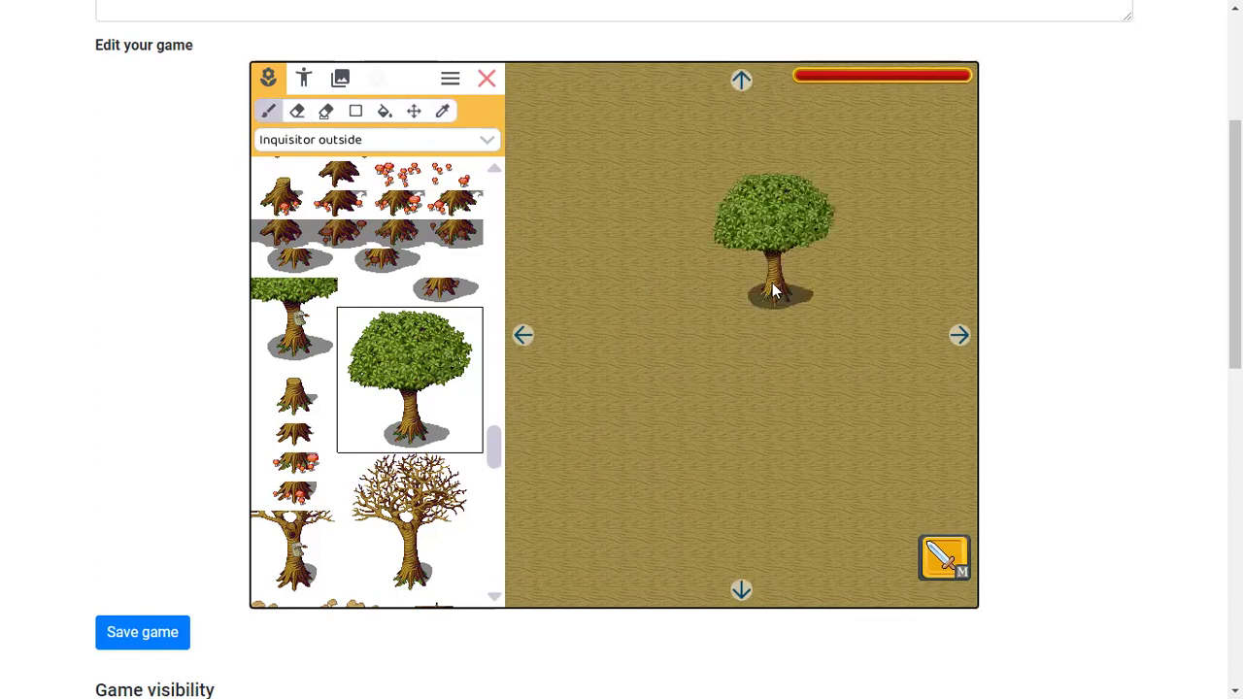
pyautogui.click(715, 264)
pyautogui.click(774, 345)
pyautogui.click(832, 346)
pyautogui.click(834, 472)
pyautogui.click(745, 472)
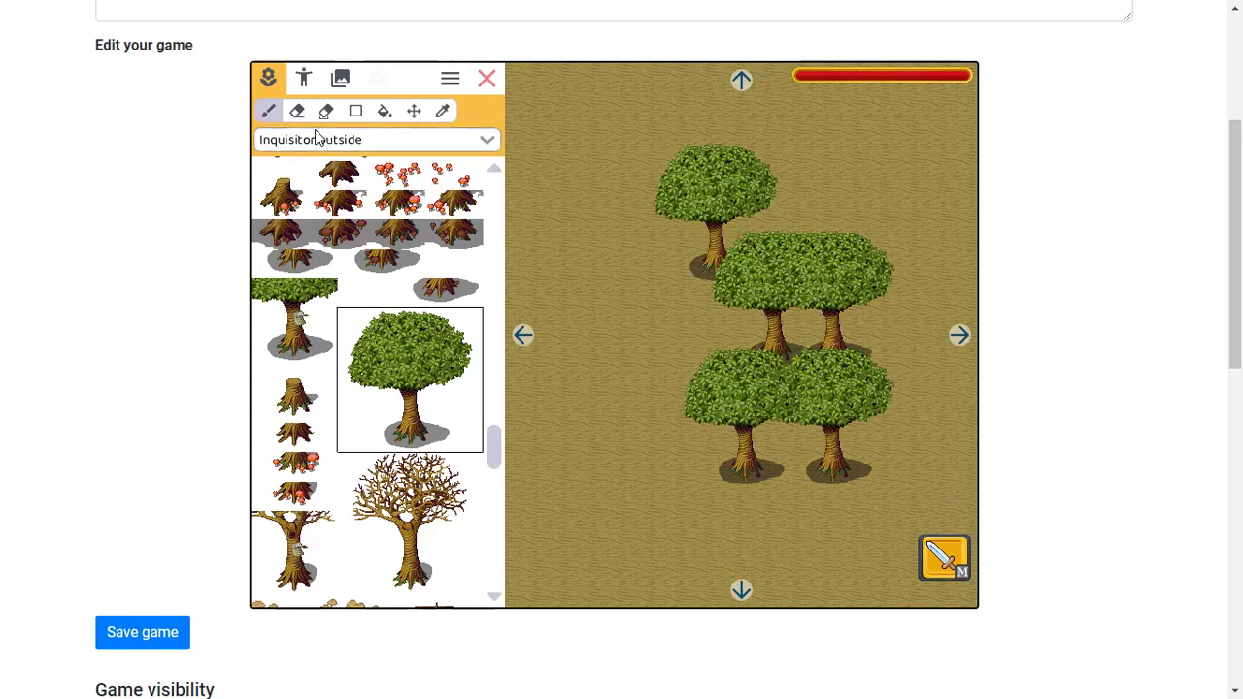
# Load the REFMAP outdoor tileset and scatter small dark green bushes around the trees.
pyautogui.click(320, 140)
pyautogui.scroll(-2, 297, 297)
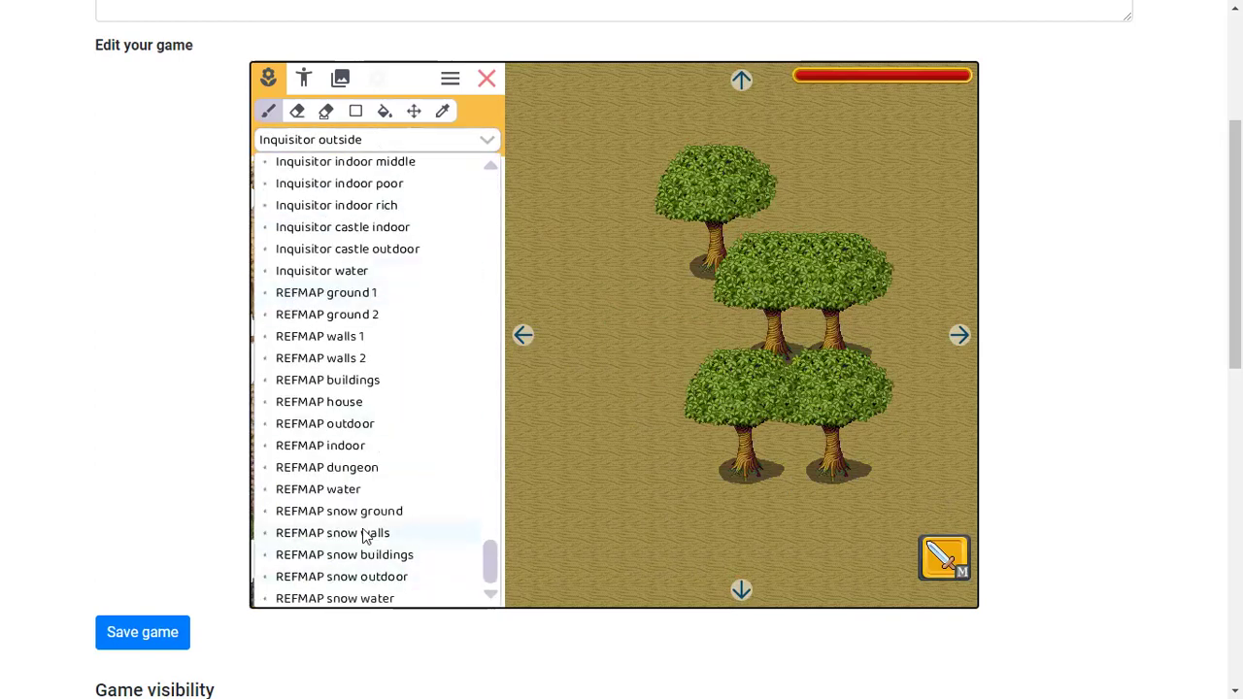
pyautogui.click(324, 424)
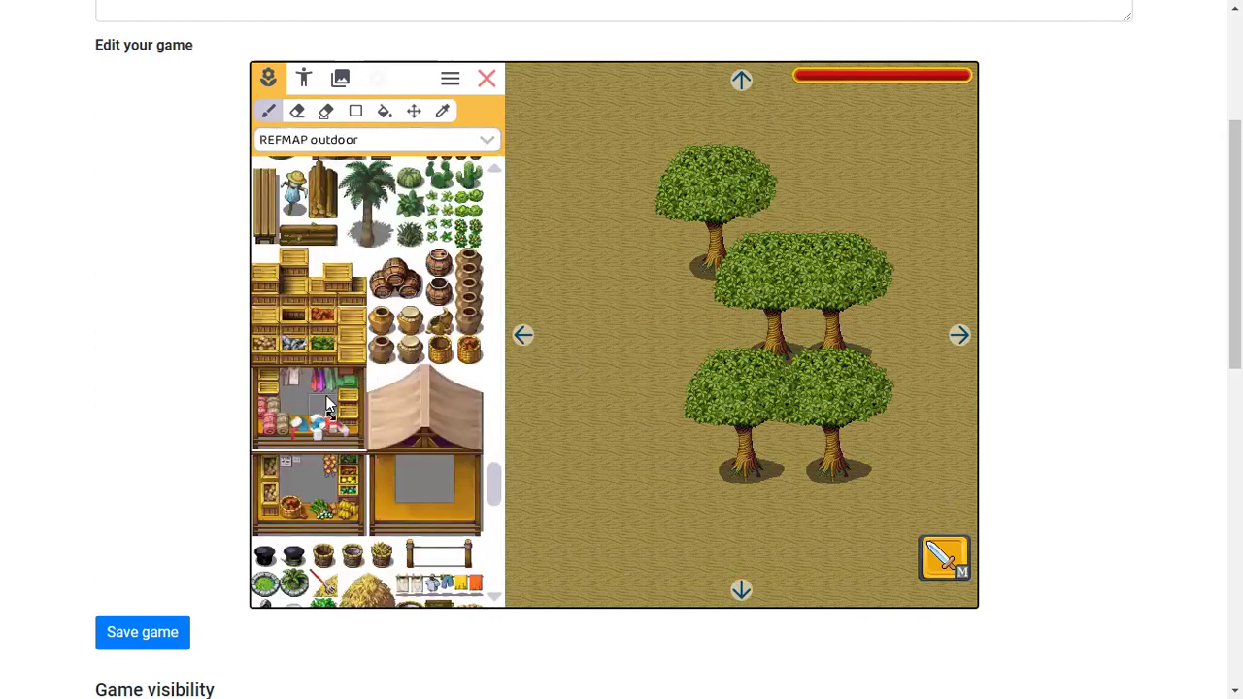
pyautogui.scroll(2, 325, 427)
pyautogui.click(409, 398)
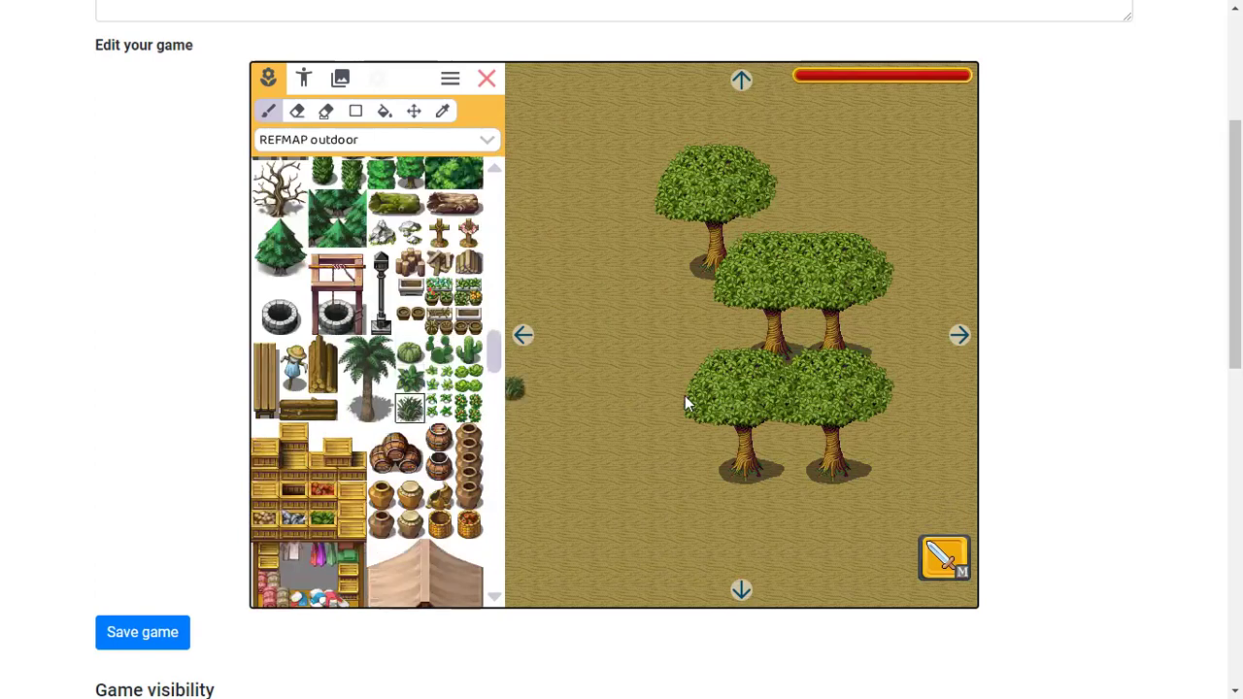
pyautogui.click(682, 390)
pyautogui.click(686, 476)
pyautogui.click(832, 532)
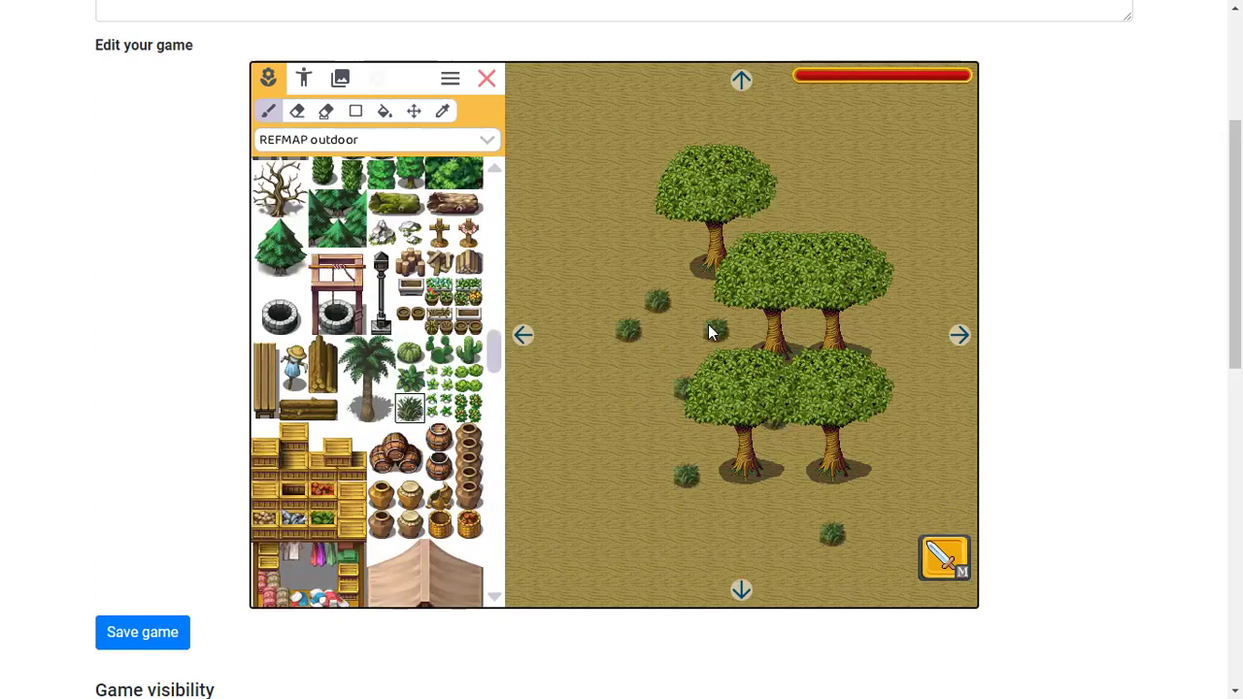
# Flood-fill the ground around the trees with the grass tile from the Inquisitor ground tileset.
pyautogui.click(386, 112)
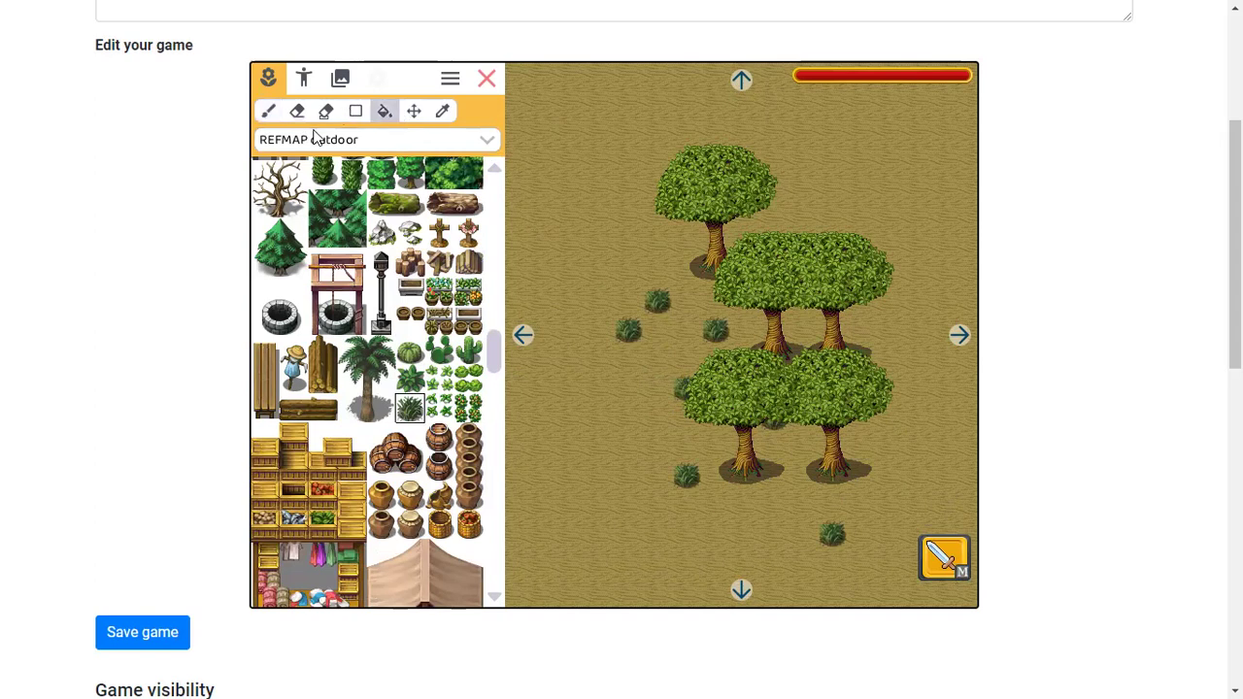
pyautogui.click(316, 138)
pyautogui.click(348, 187)
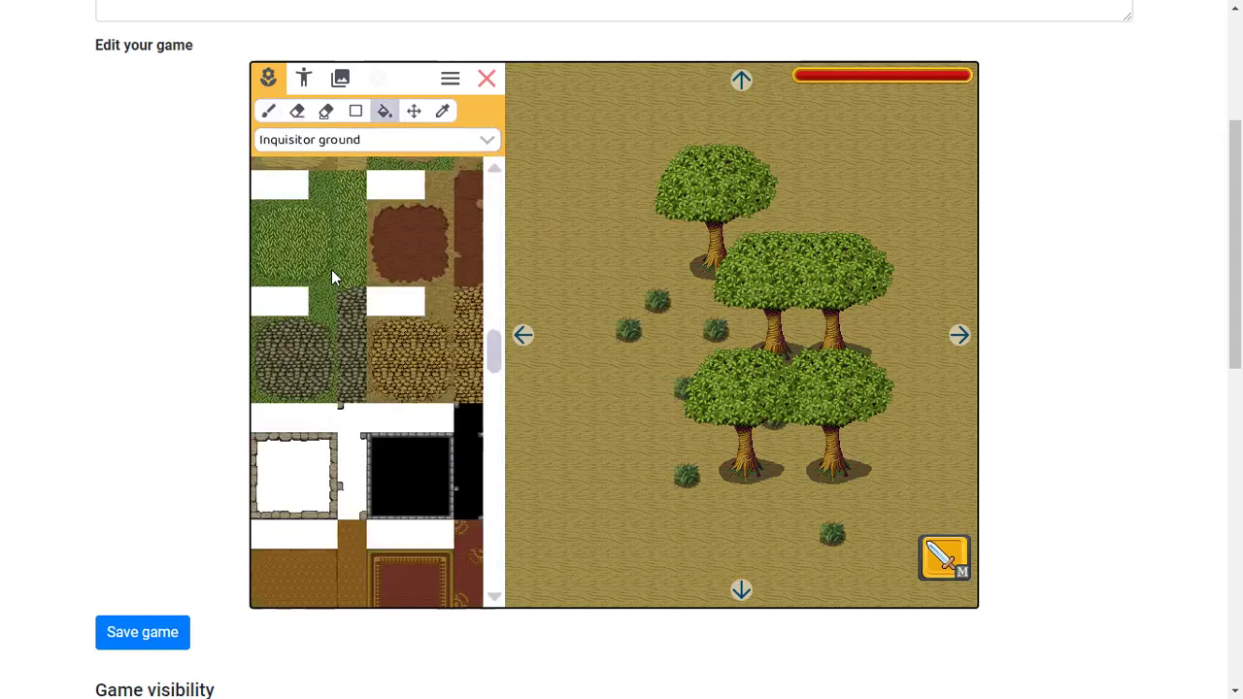
pyautogui.click(646, 234)
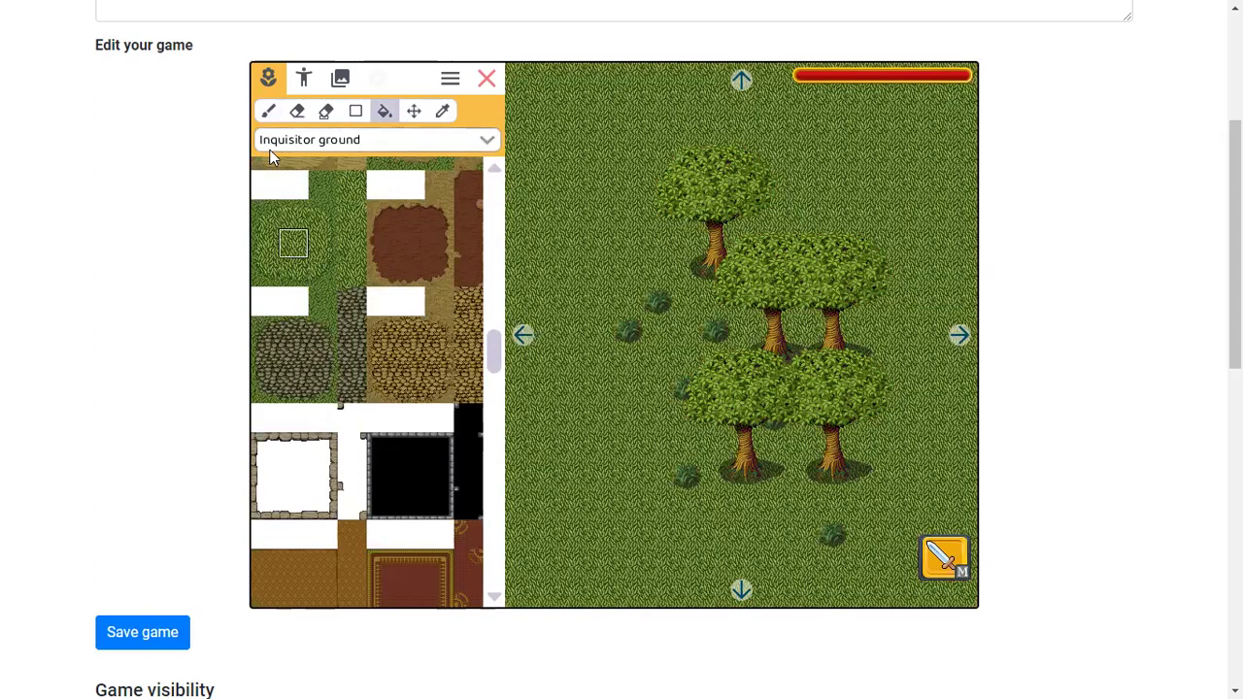
# Browse the available tilesets, viewing Inquisitor castle indoor, Inquisitor indoor middle and Inquisitor outside.
pyautogui.click(268, 110)
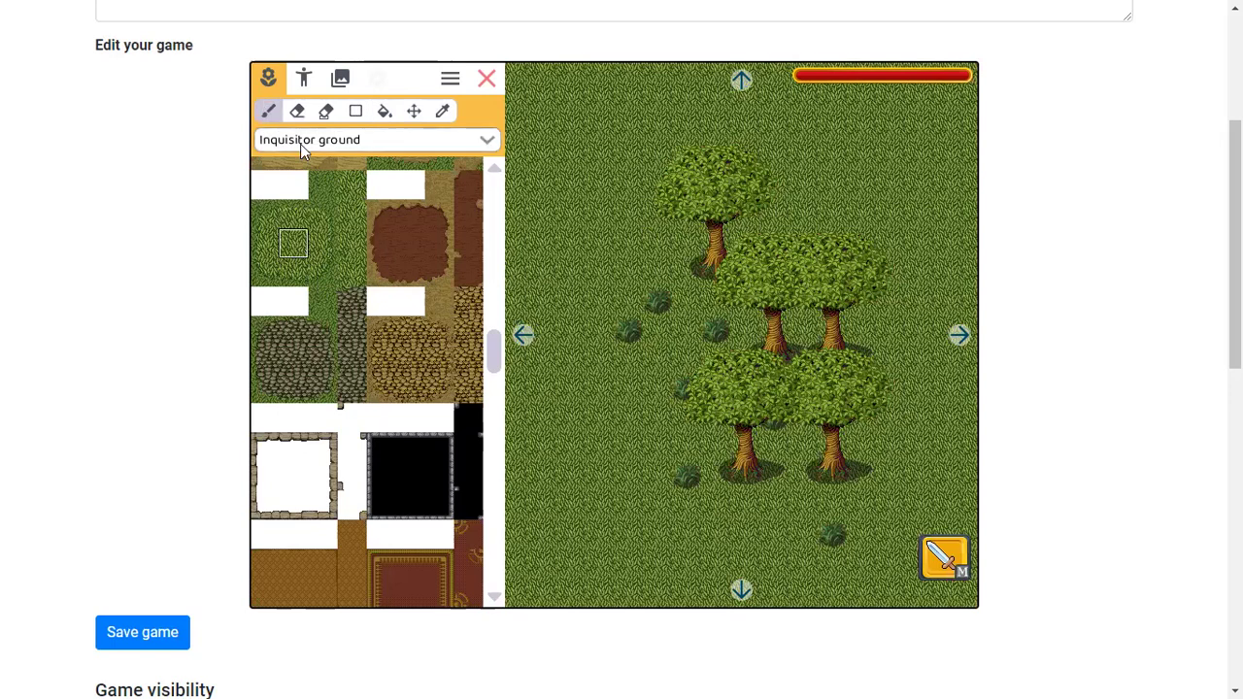
pyautogui.click(300, 143)
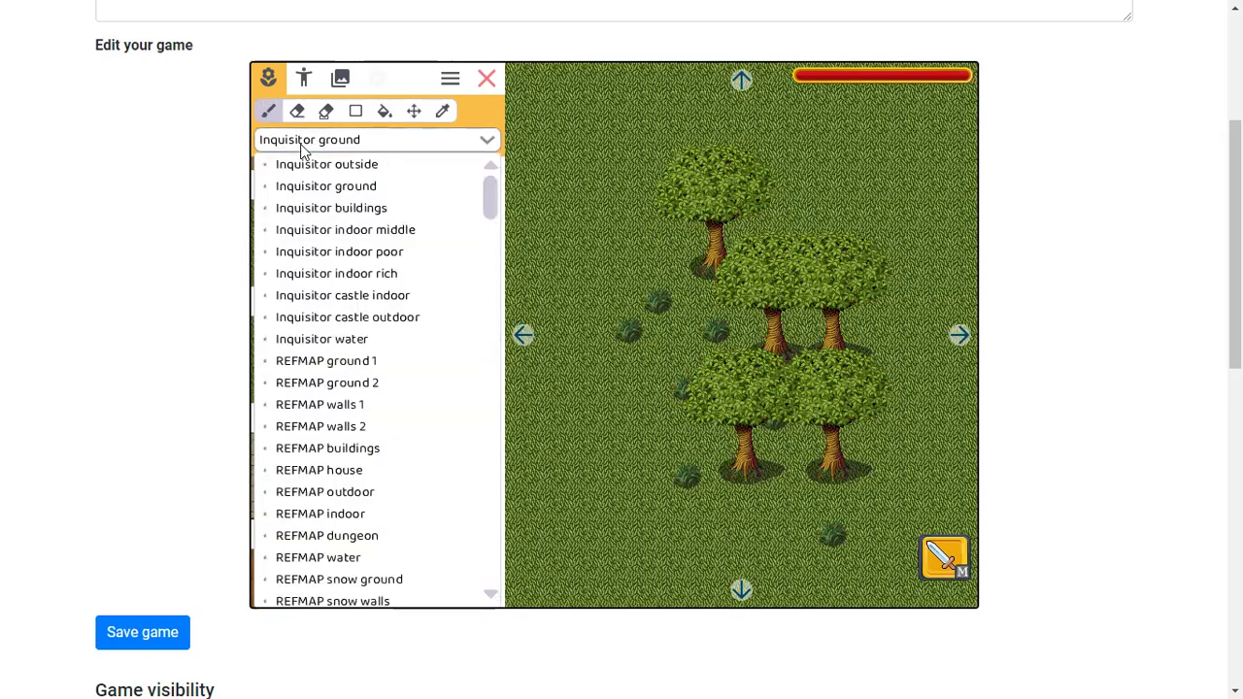
pyautogui.scroll(-3, 433, 414)
pyautogui.scroll(3, 447, 311)
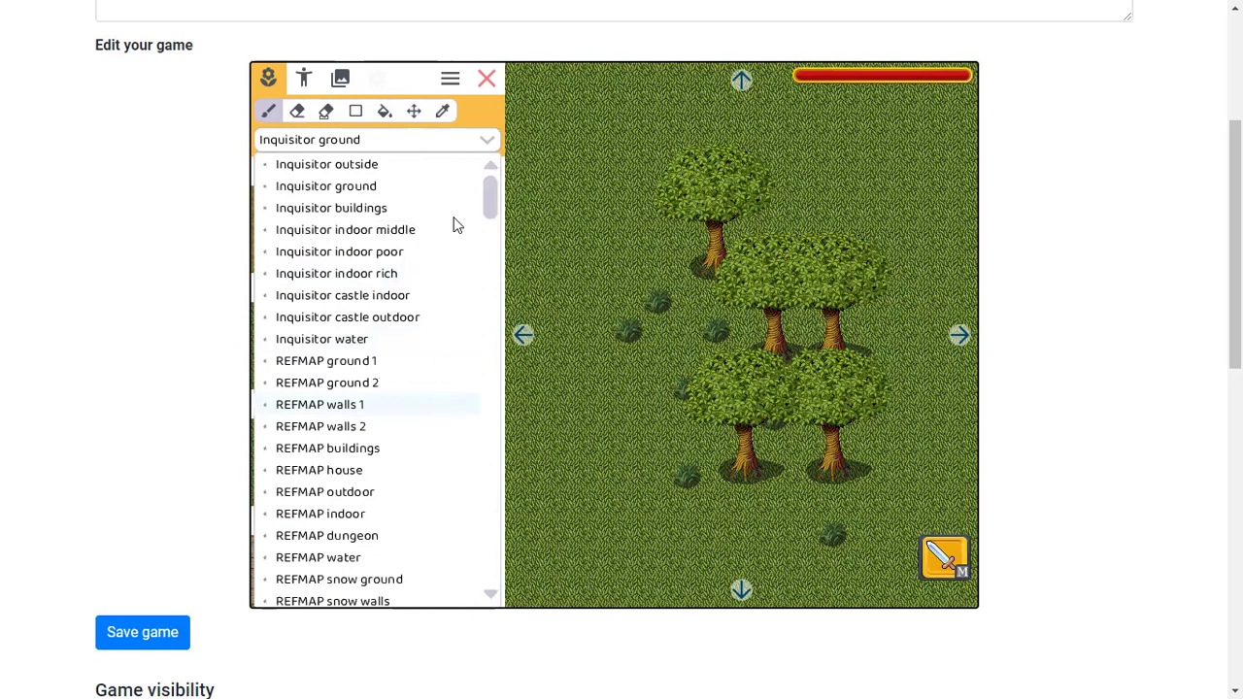
pyautogui.click(367, 297)
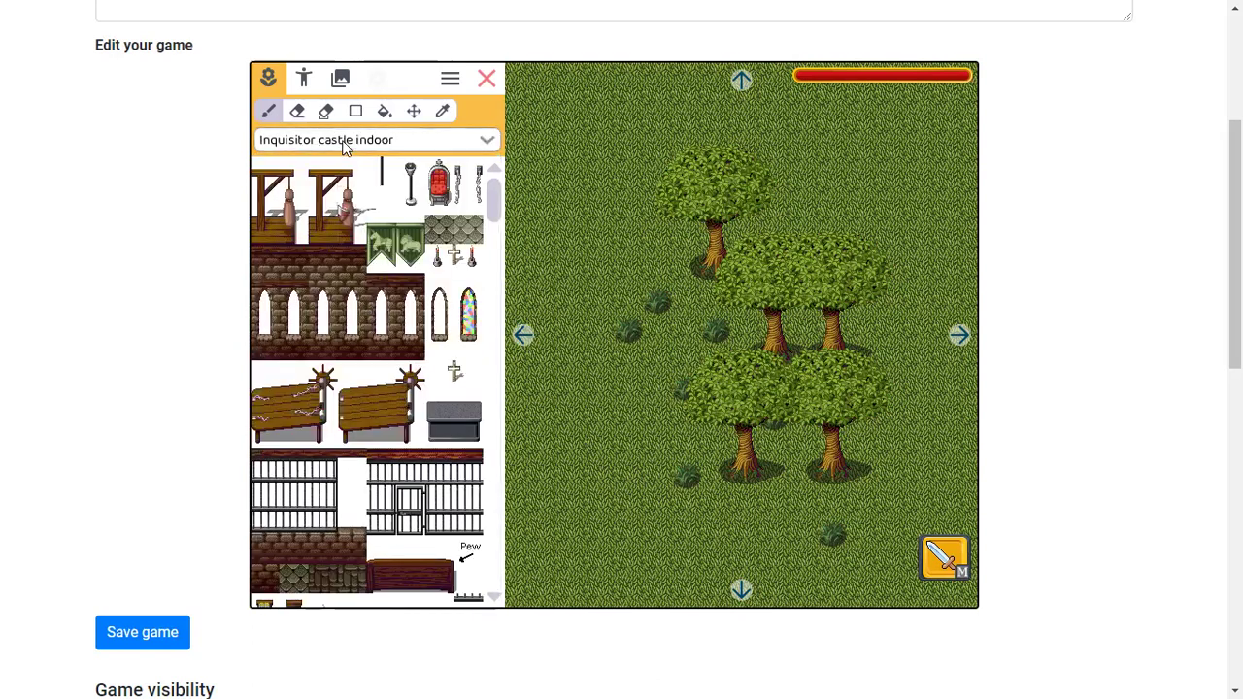
pyautogui.click(347, 139)
pyautogui.click(348, 229)
pyautogui.click(362, 144)
pyautogui.click(353, 173)
pyautogui.moveTo(497, 206); pyautogui.dragTo(478, 160)
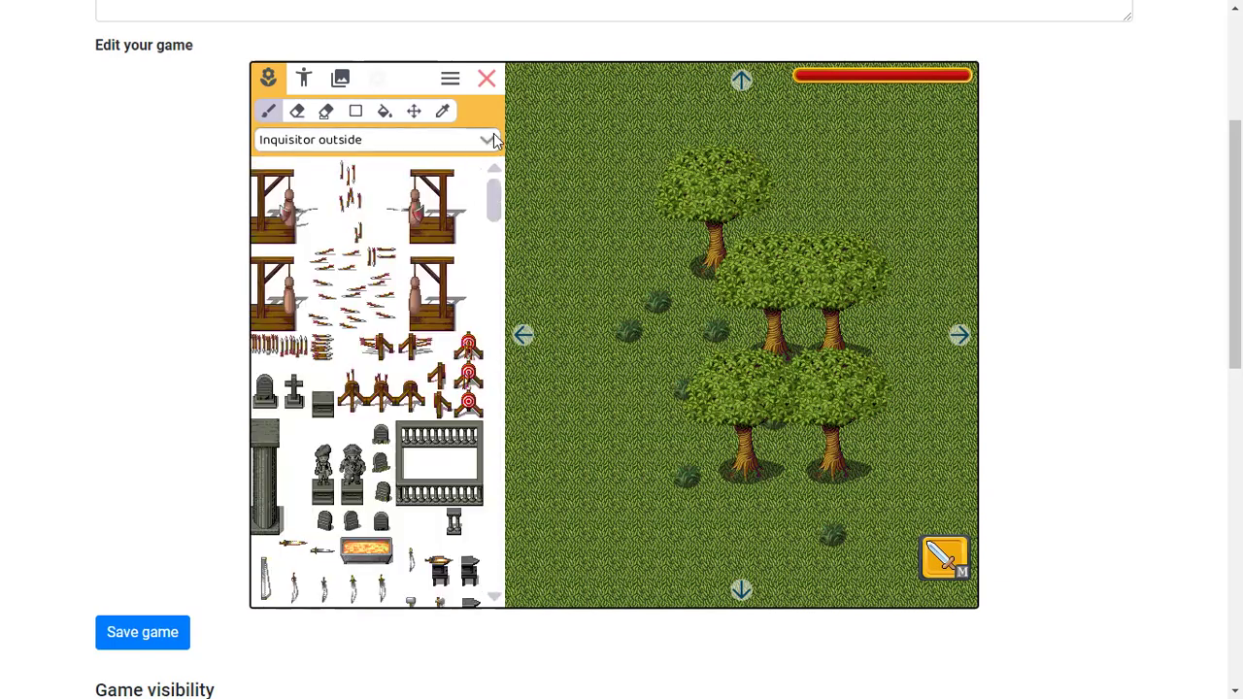
# Sample a leafy tree, a bush and the grass from the map with the tile picker.
pyautogui.click(443, 111)
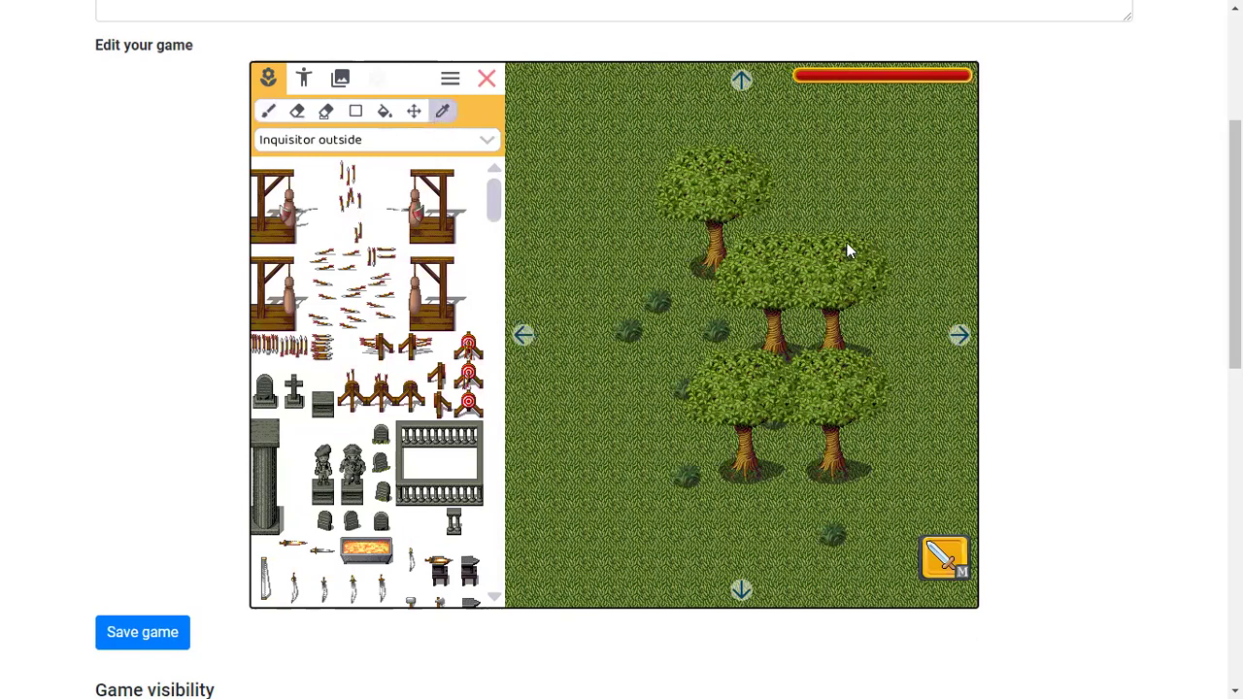
pyautogui.click(755, 277)
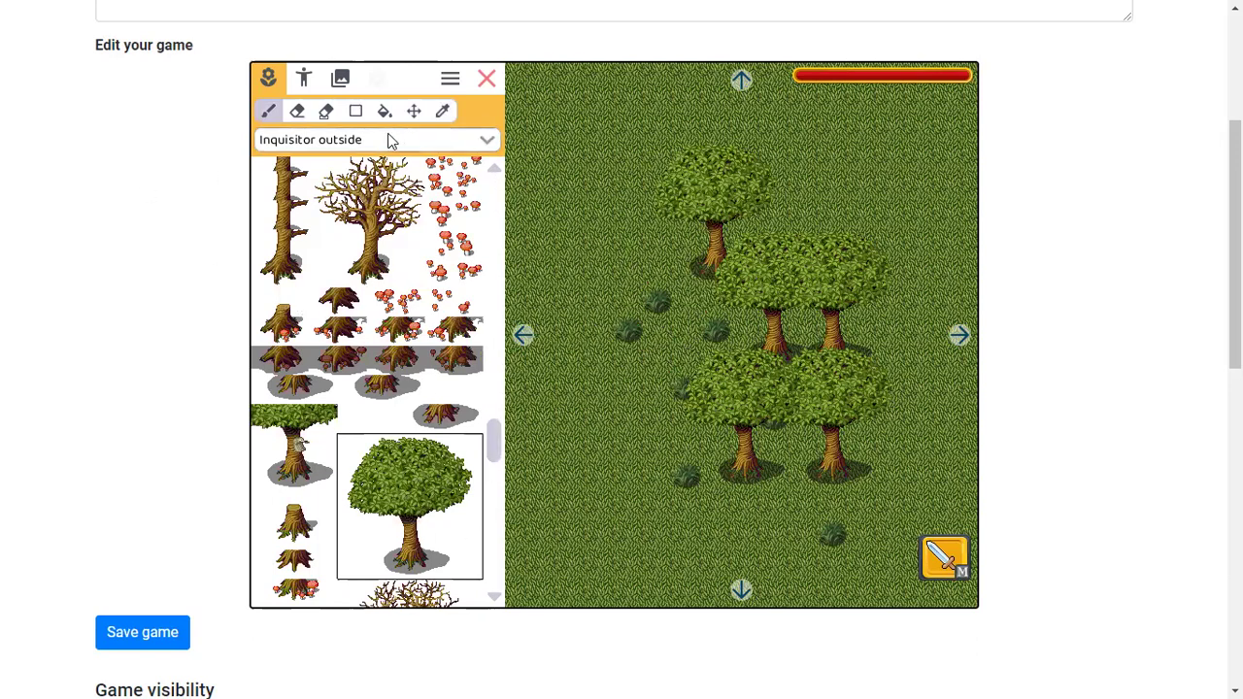
pyautogui.click(444, 114)
pyautogui.click(661, 298)
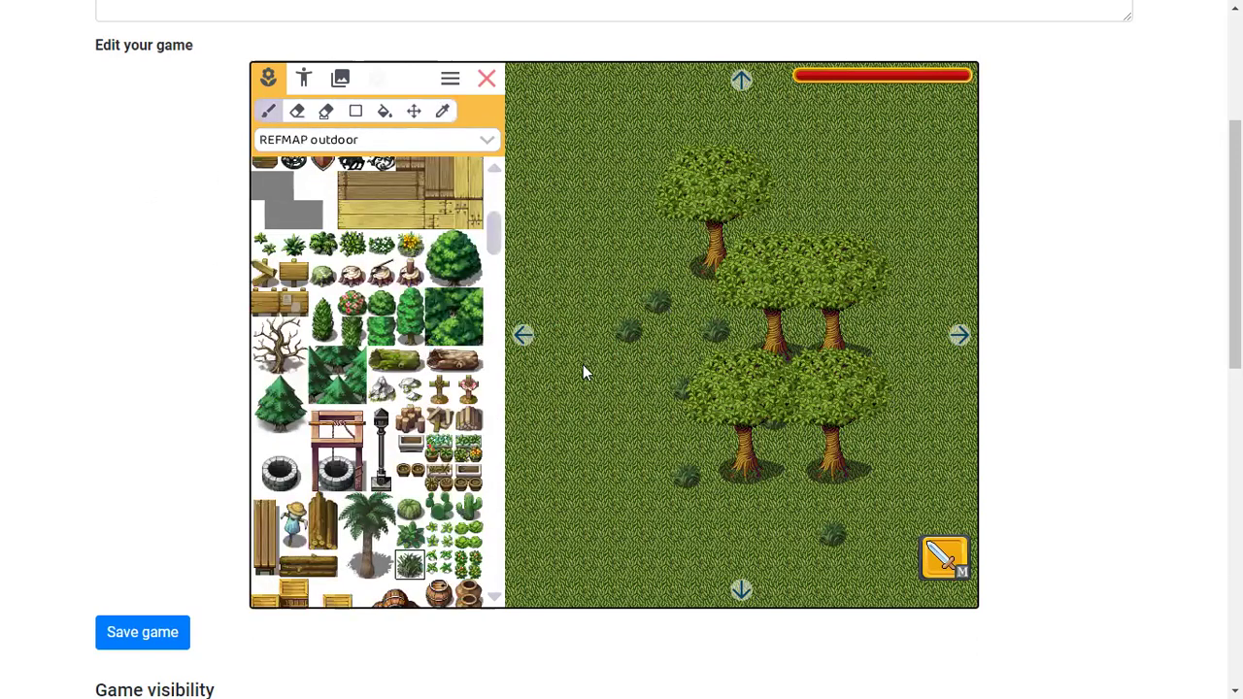
pyautogui.click(444, 113)
pyautogui.click(586, 235)
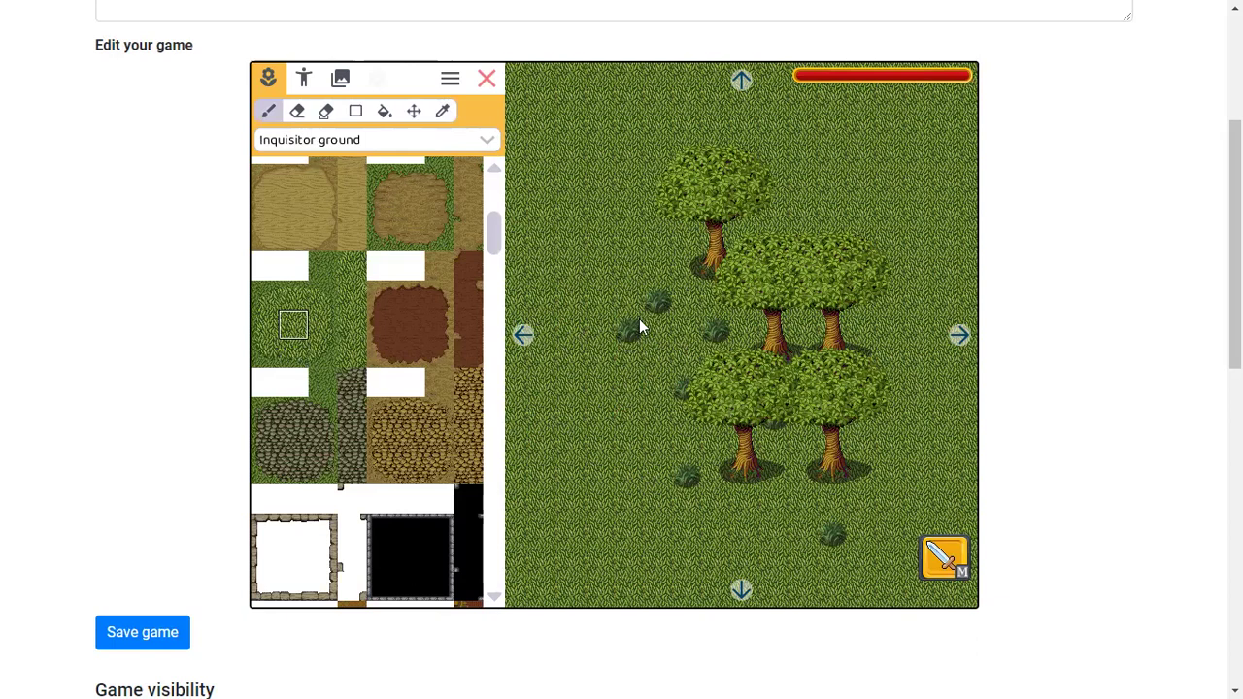
# Look through the Inquisitor ground tiles and the objects collection, ending back at the tiles.
pyautogui.click(375, 136)
pyautogui.click(379, 136)
pyautogui.scroll(-10, 388, 255)
pyautogui.scroll(11, 389, 257)
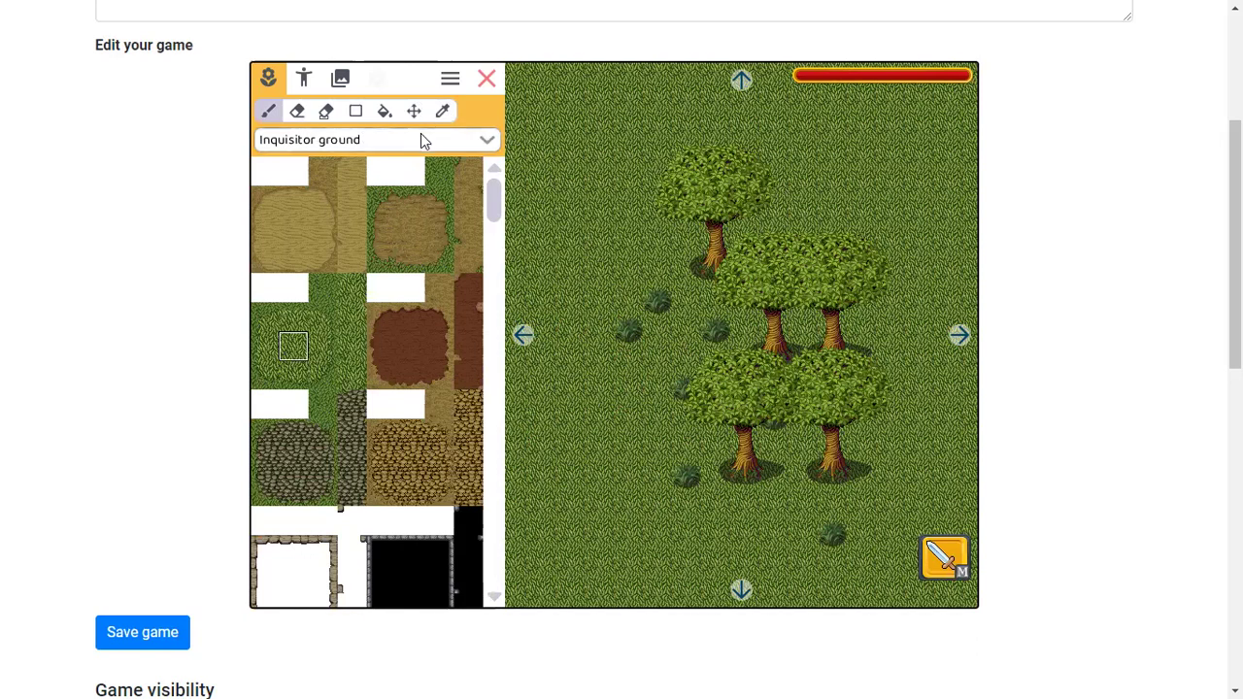
pyautogui.click(330, 82)
pyautogui.click(303, 78)
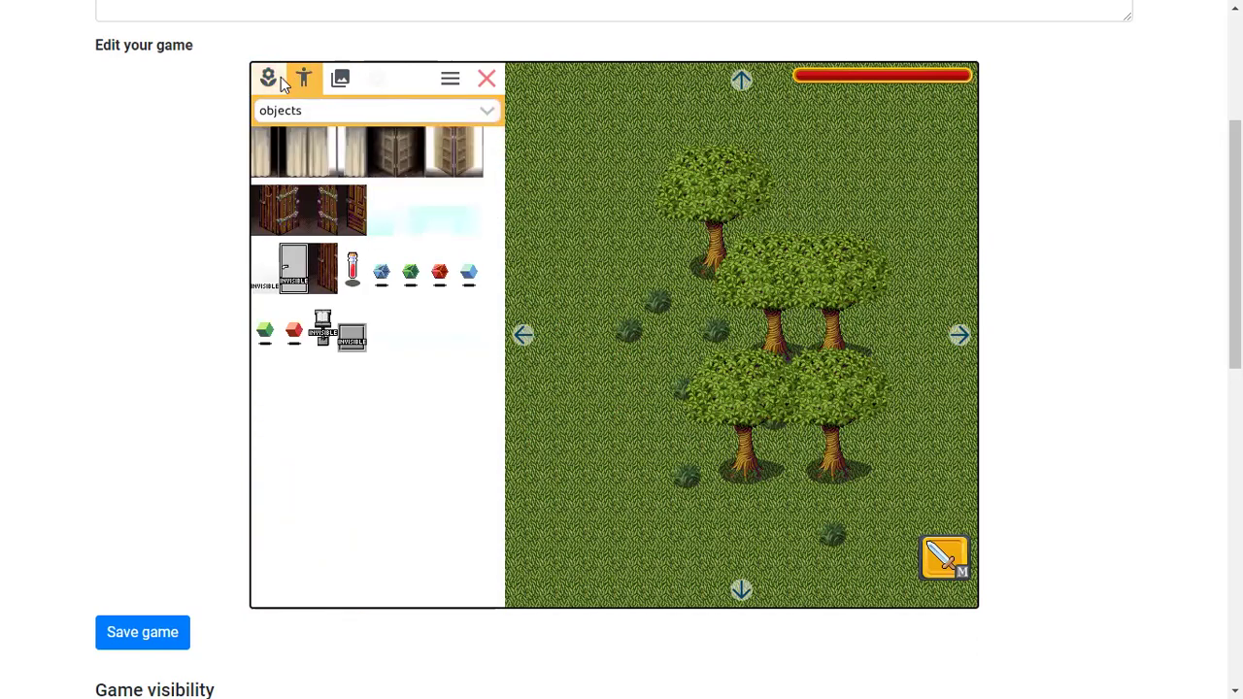
pyautogui.click(279, 78)
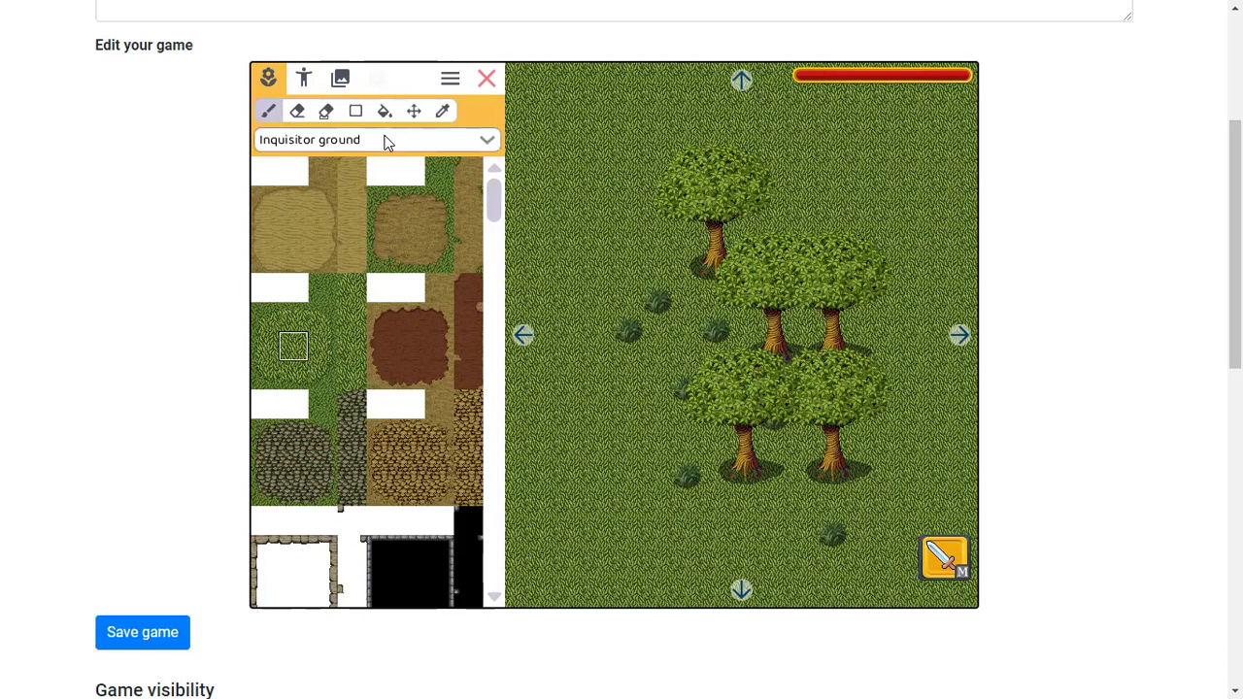
# Place an invisible actor from the objects collection on the grass west of the trees.
pyautogui.click(302, 78)
pyautogui.moveTo(322, 332); pyautogui.dragTo(596, 278)
# Clear the invisible actor's action script, view which actions it can perform, and discard the edits.
pyautogui.click(386, 253)
pyautogui.moveTo(384, 221); pyautogui.dragTo(274, 142)
pyautogui.press('BackSpace')
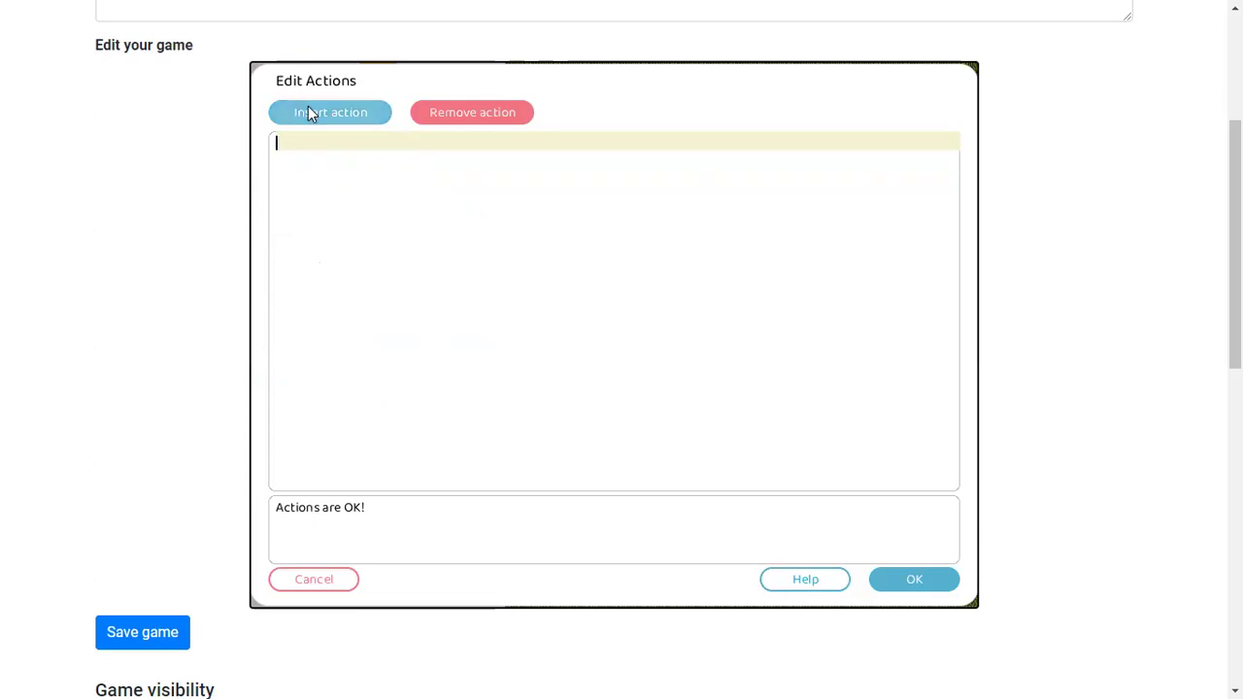
pyautogui.click(308, 110)
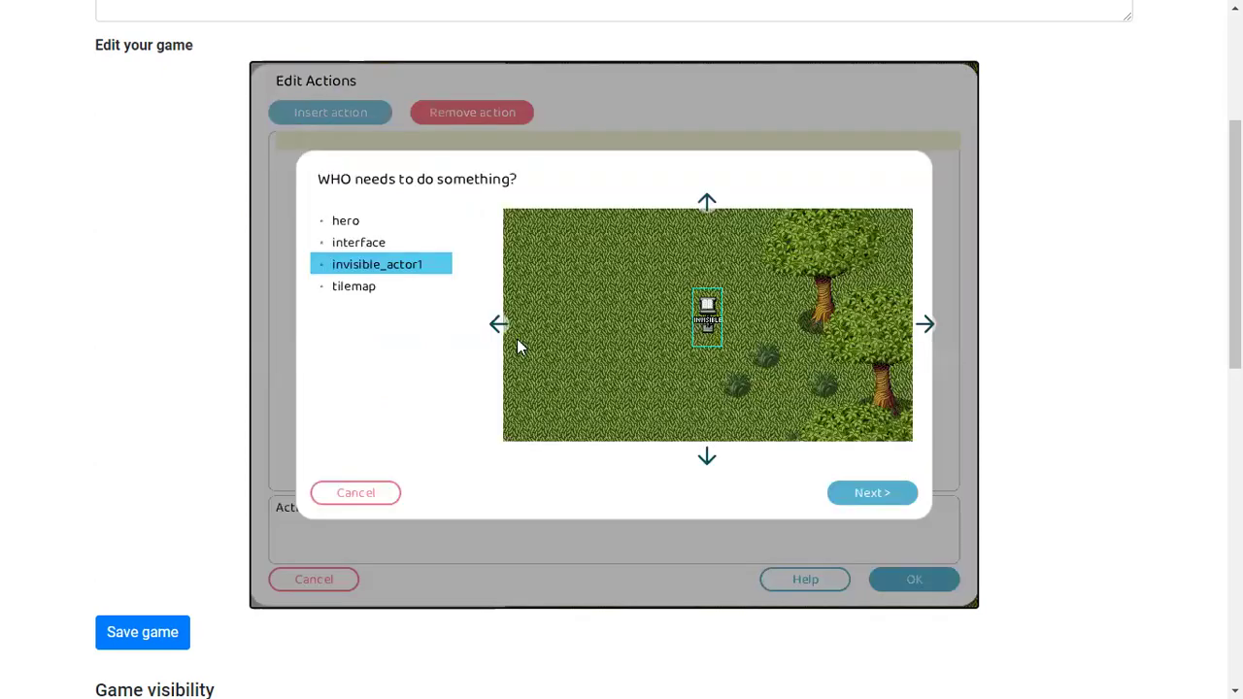
pyautogui.click(869, 493)
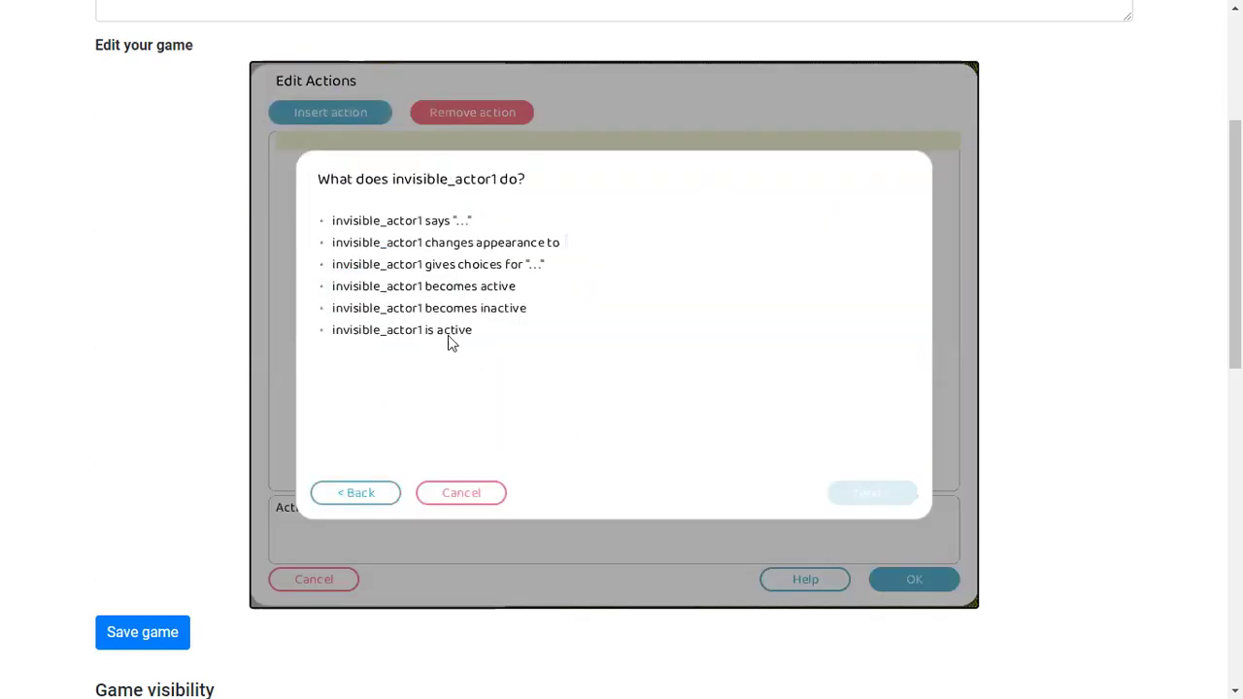
pyautogui.click(461, 493)
pyautogui.click(330, 584)
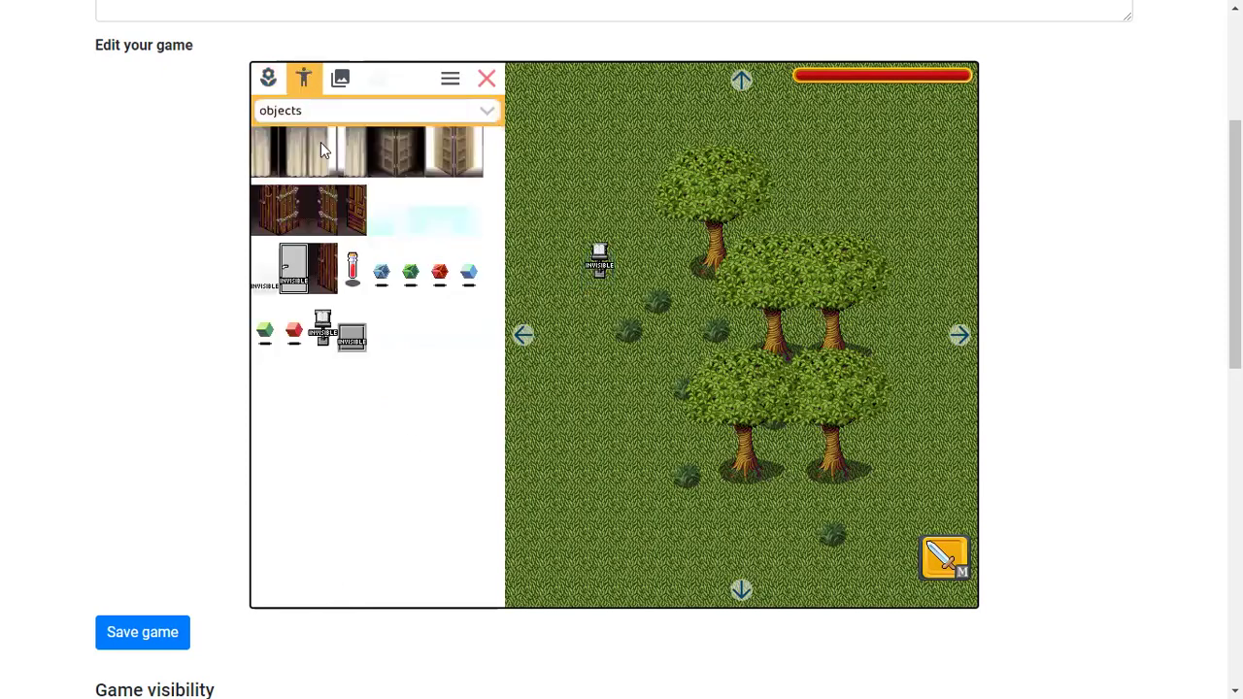
# Place a pink-haired character in blue from the humanoids collection north of the invisible actor.
pyautogui.click(304, 115)
pyautogui.click(308, 132)
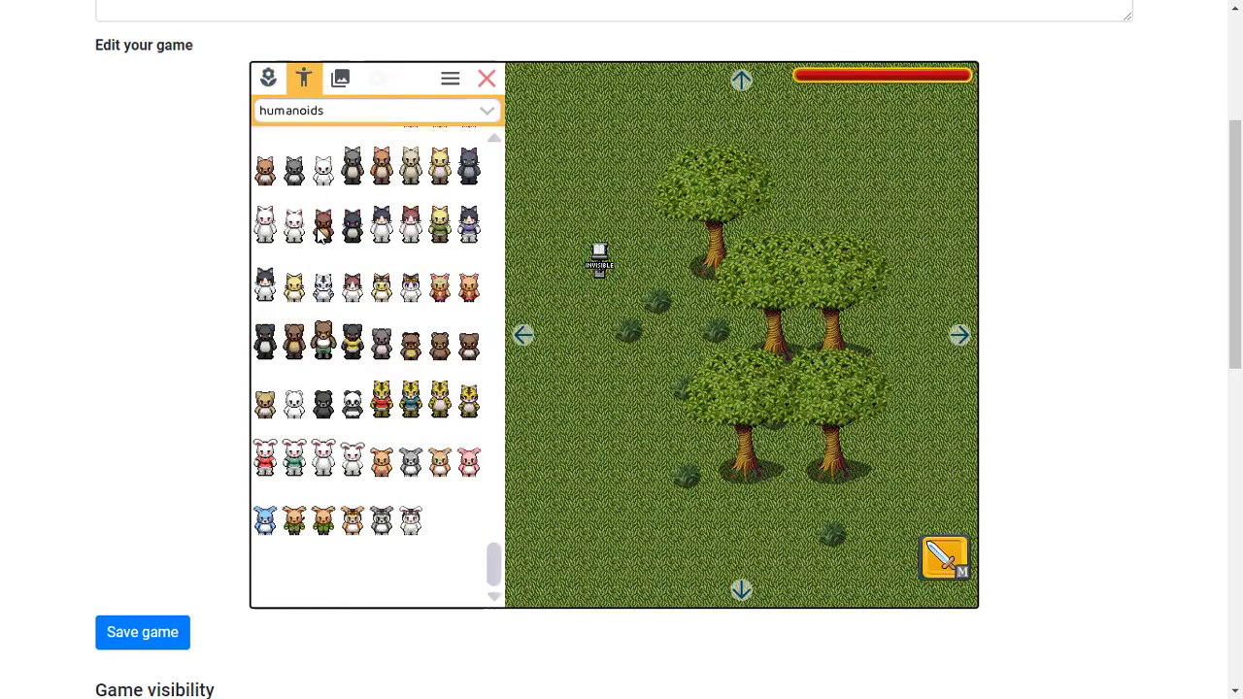
pyautogui.scroll(10, 371, 462)
pyautogui.moveTo(323, 282); pyautogui.dragTo(627, 177)
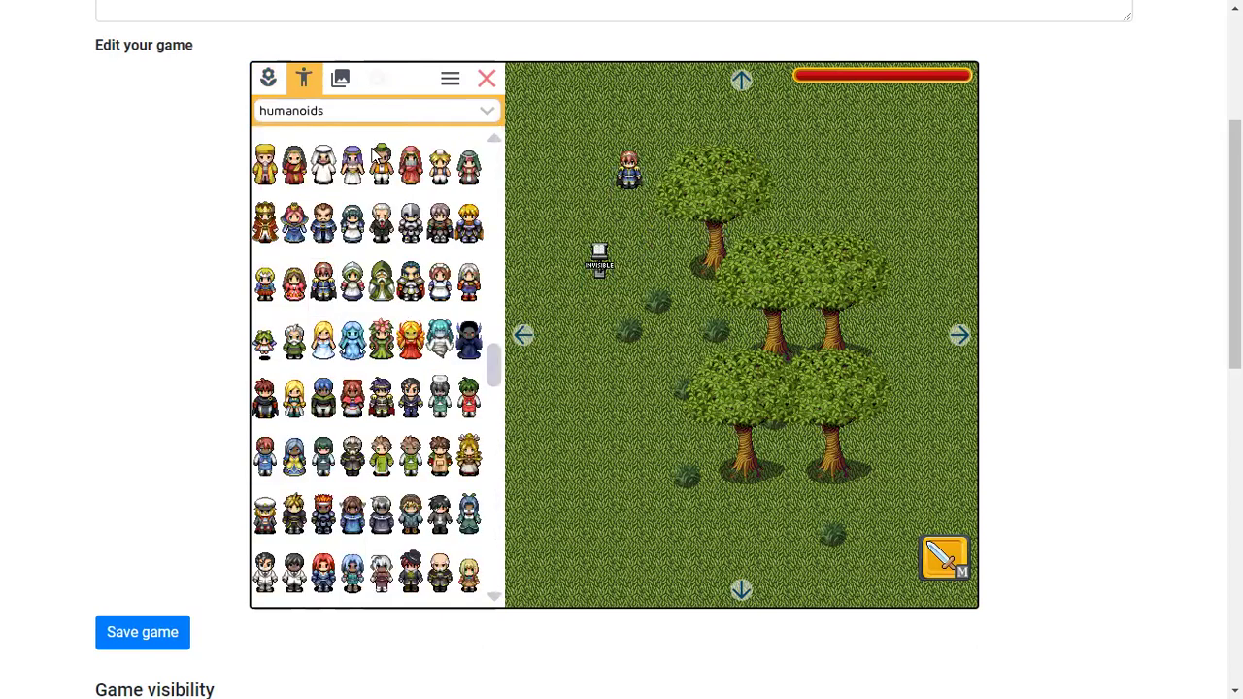
# In the invisible actor's action editor, view the actions available for the humanoid character without inserting one.
pyautogui.click(599, 262)
pyautogui.click(365, 251)
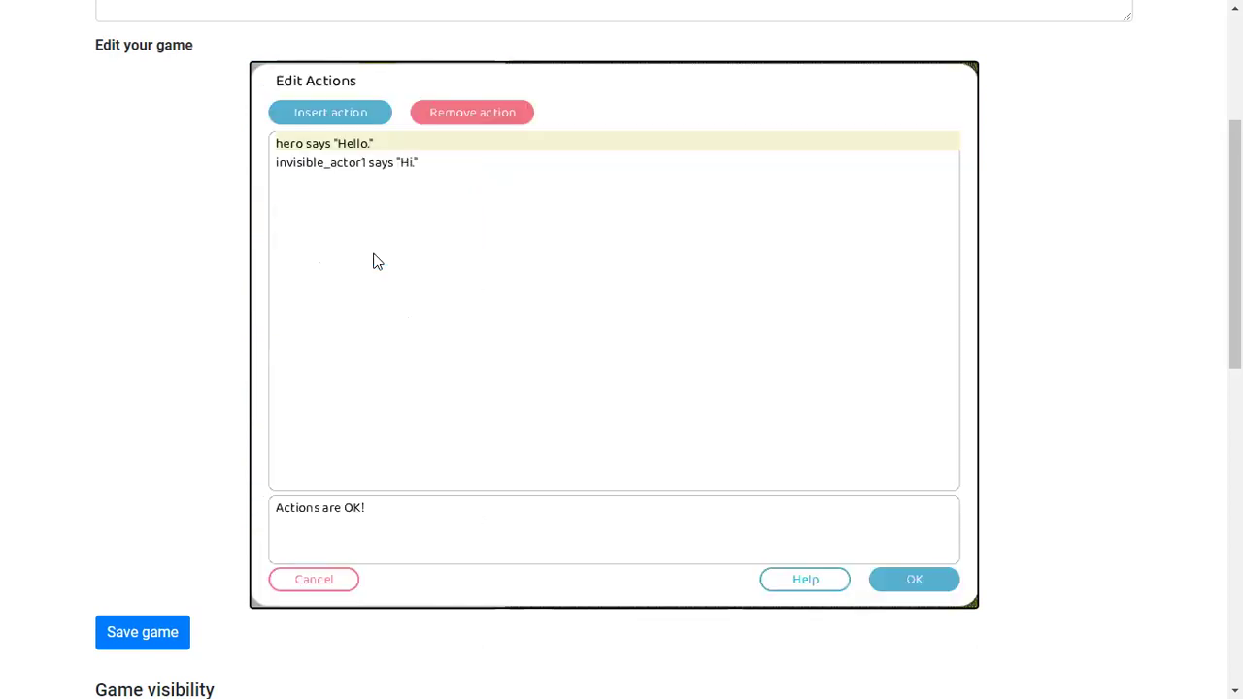
pyautogui.click(325, 111)
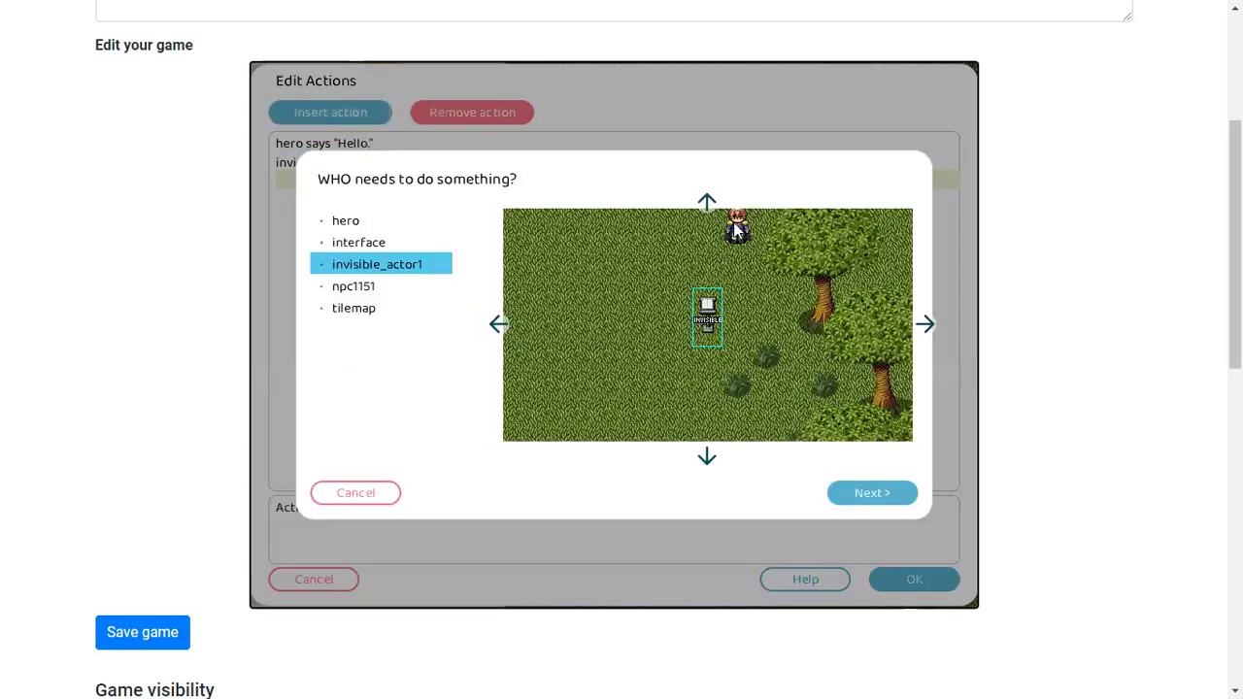
pyautogui.click(706, 233)
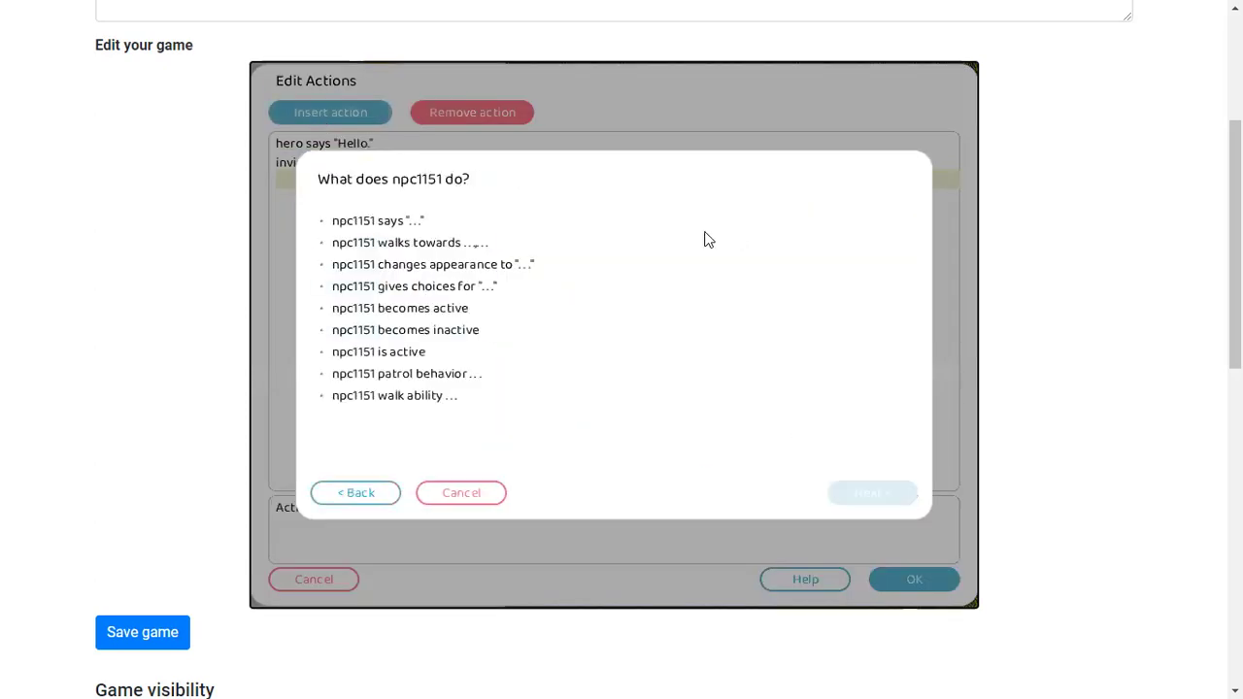
pyautogui.click(471, 495)
# Examine the list of actions available for the hero when inserting a new action.
pyautogui.click(346, 117)
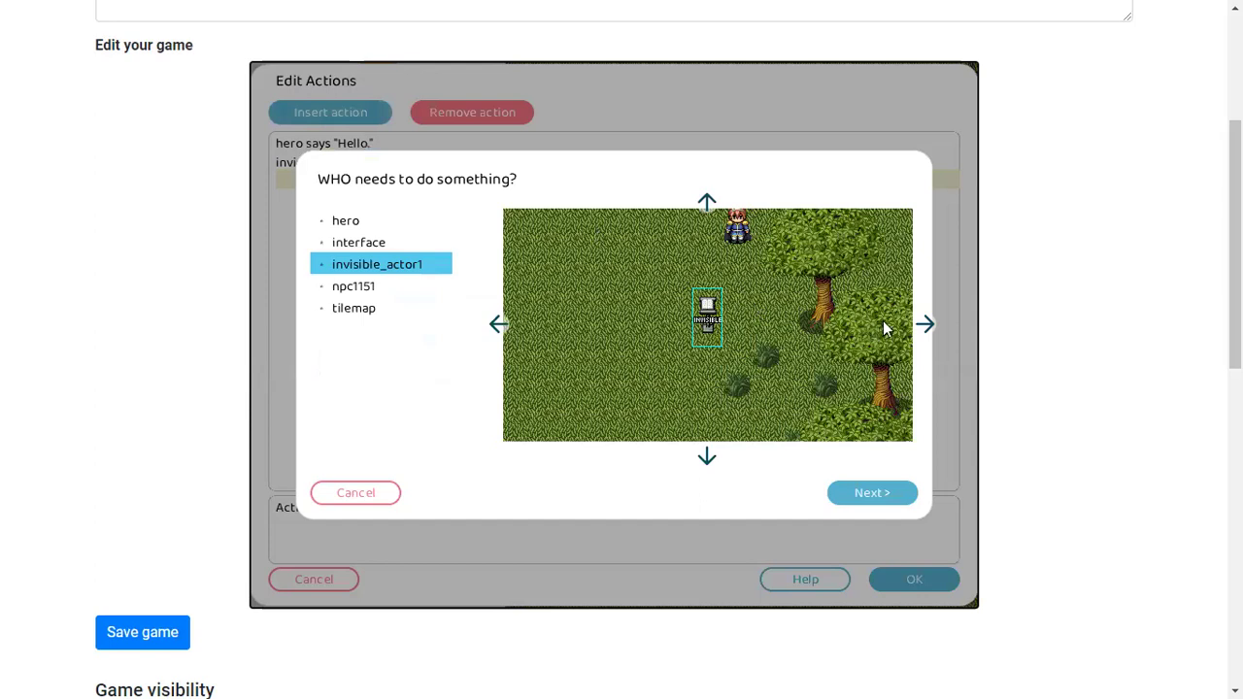
pyautogui.click(369, 220)
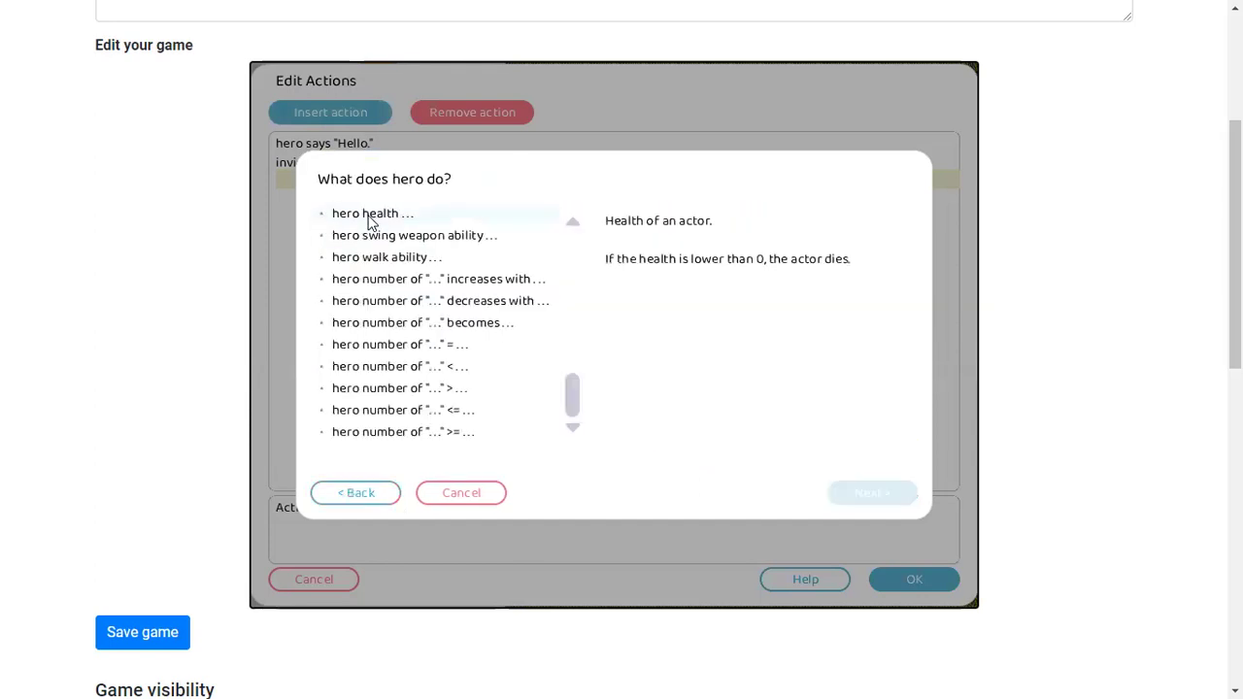
pyautogui.moveTo(566, 393); pyautogui.dragTo(568, 239)
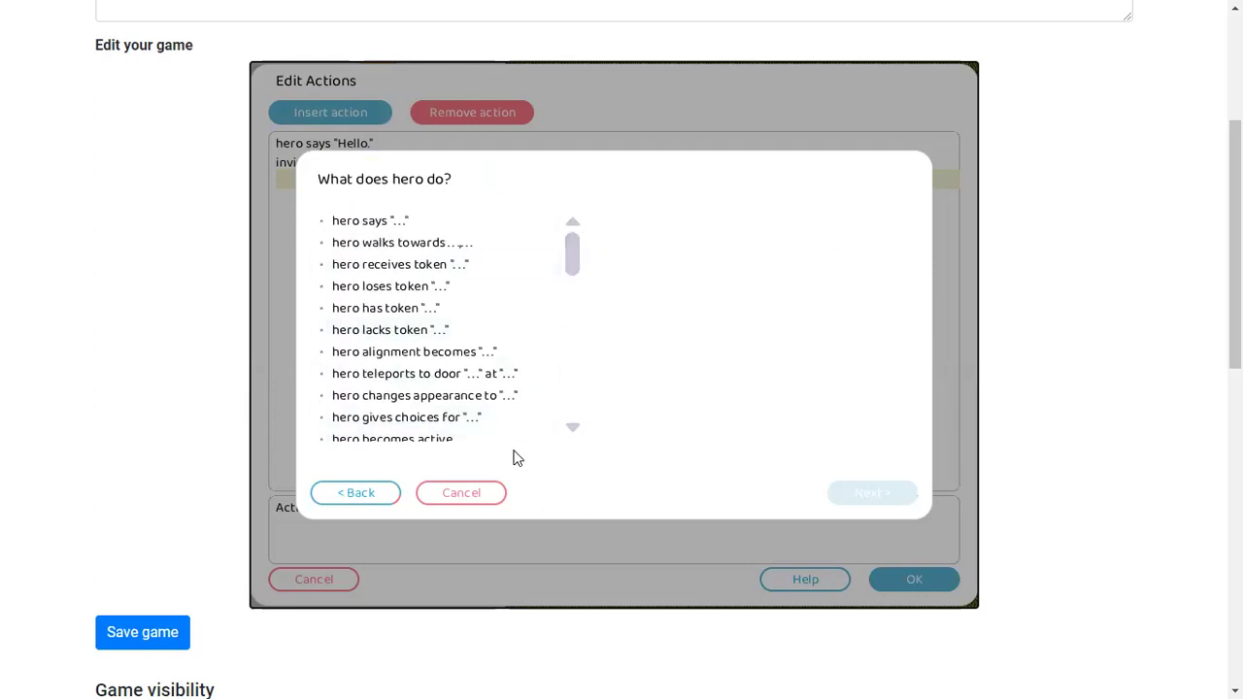
# Leave the hero's list of actions without inserting one and accept the invisible actor's action script.
pyautogui.click(464, 492)
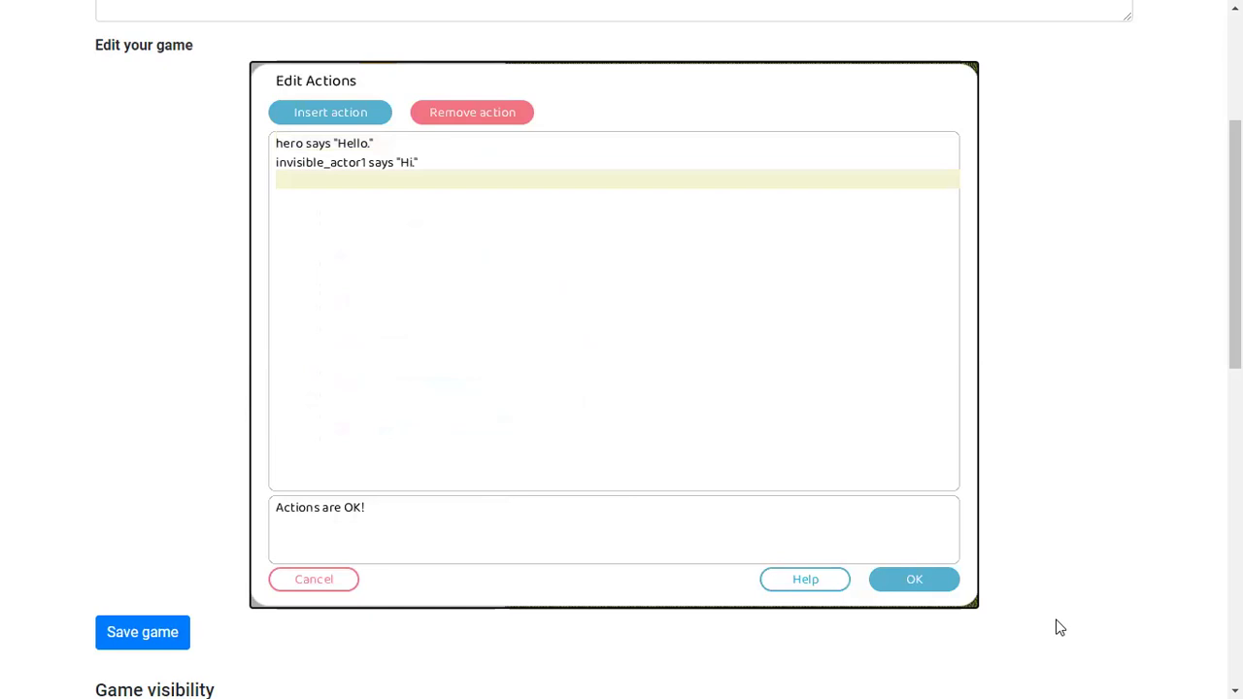
pyautogui.click(905, 579)
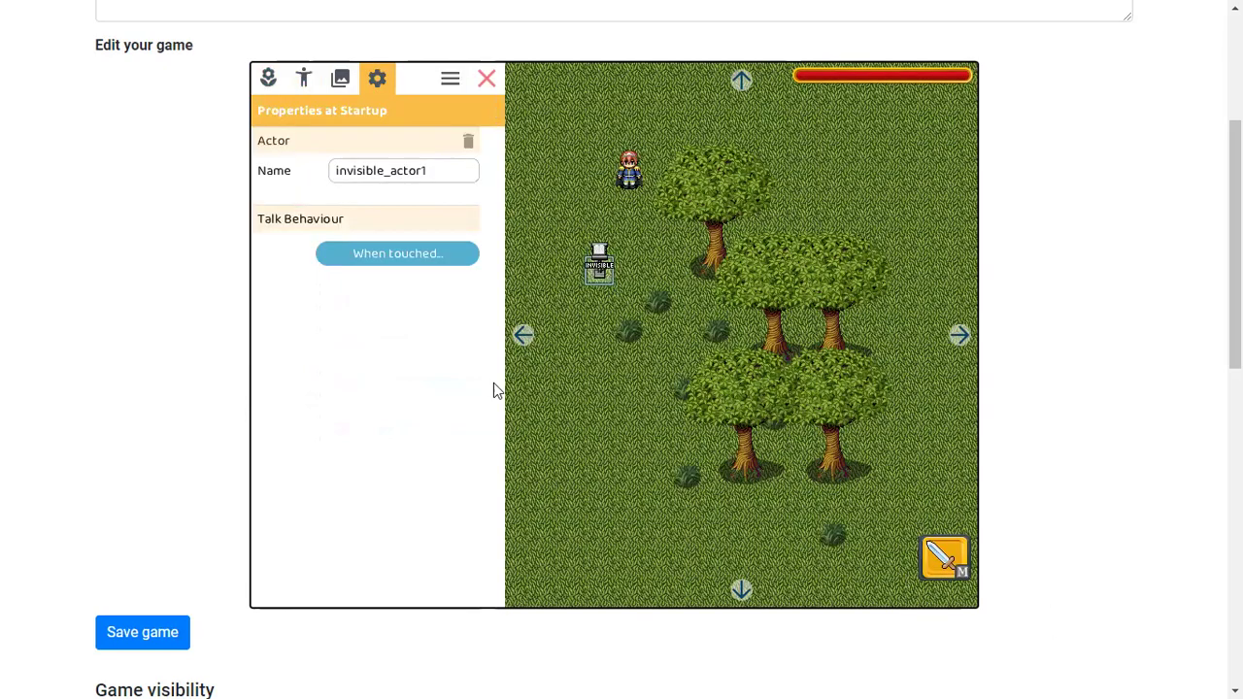
# Erase the trees and bushes from the grass of the test level with the eraser.
pyautogui.click(524, 347)
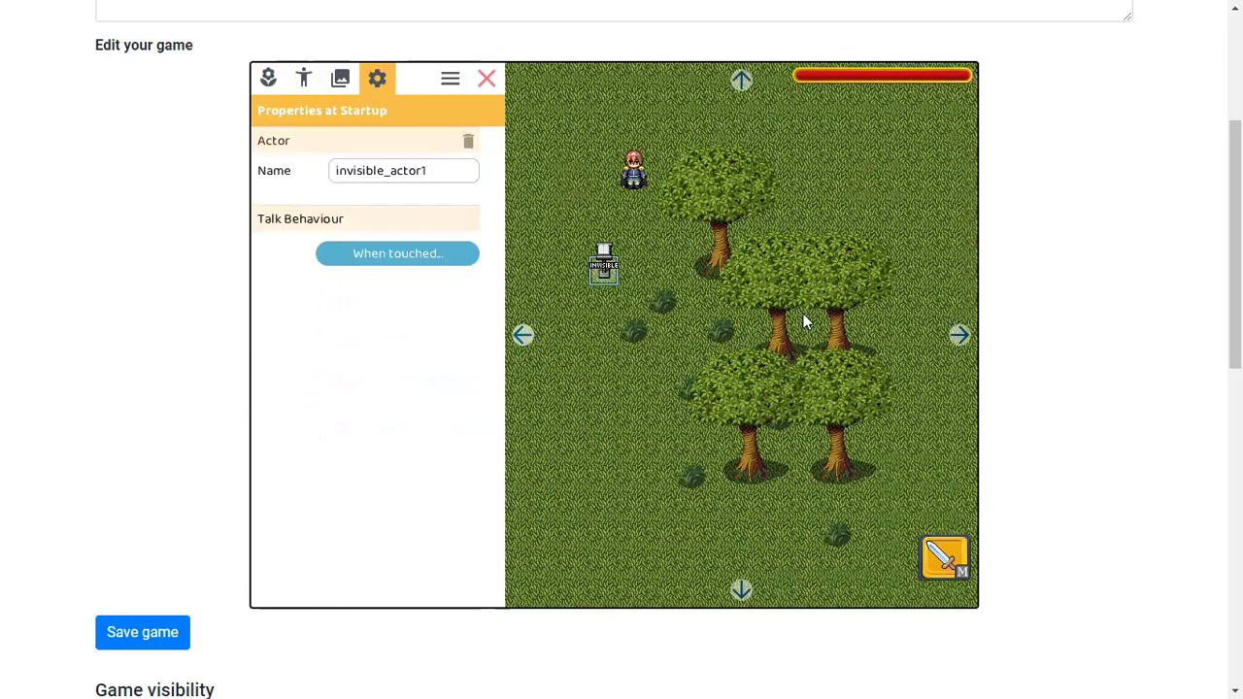
pyautogui.click(958, 335)
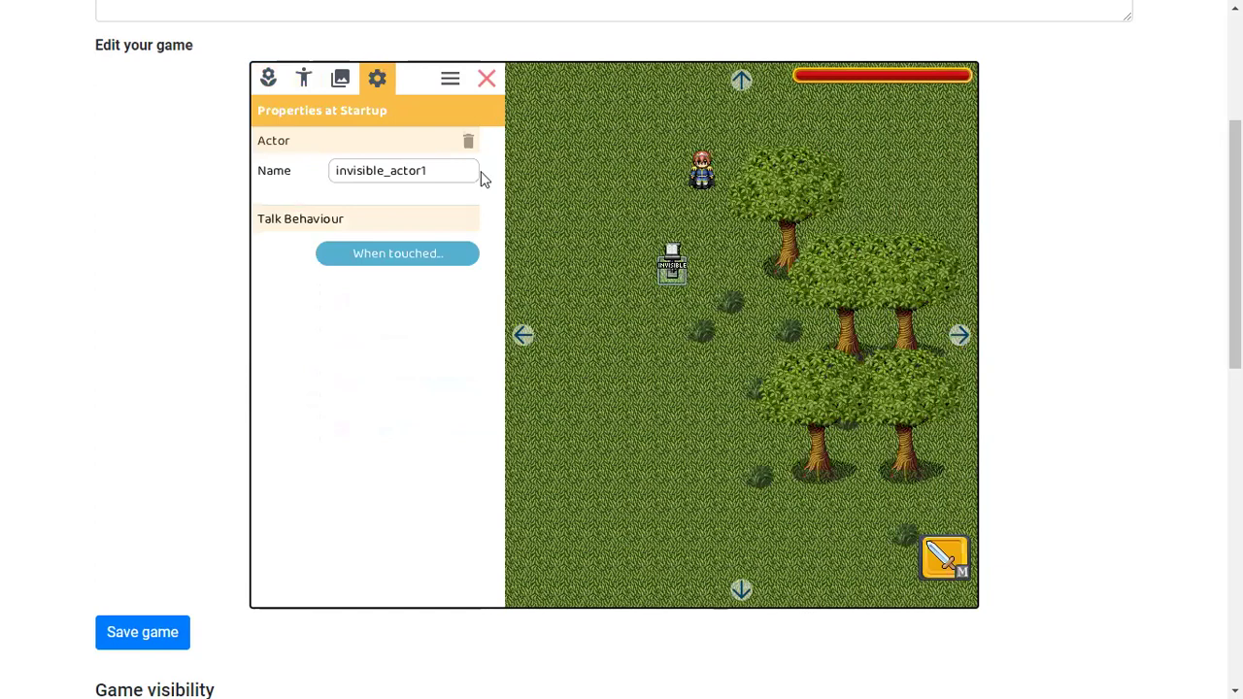
pyautogui.click(270, 86)
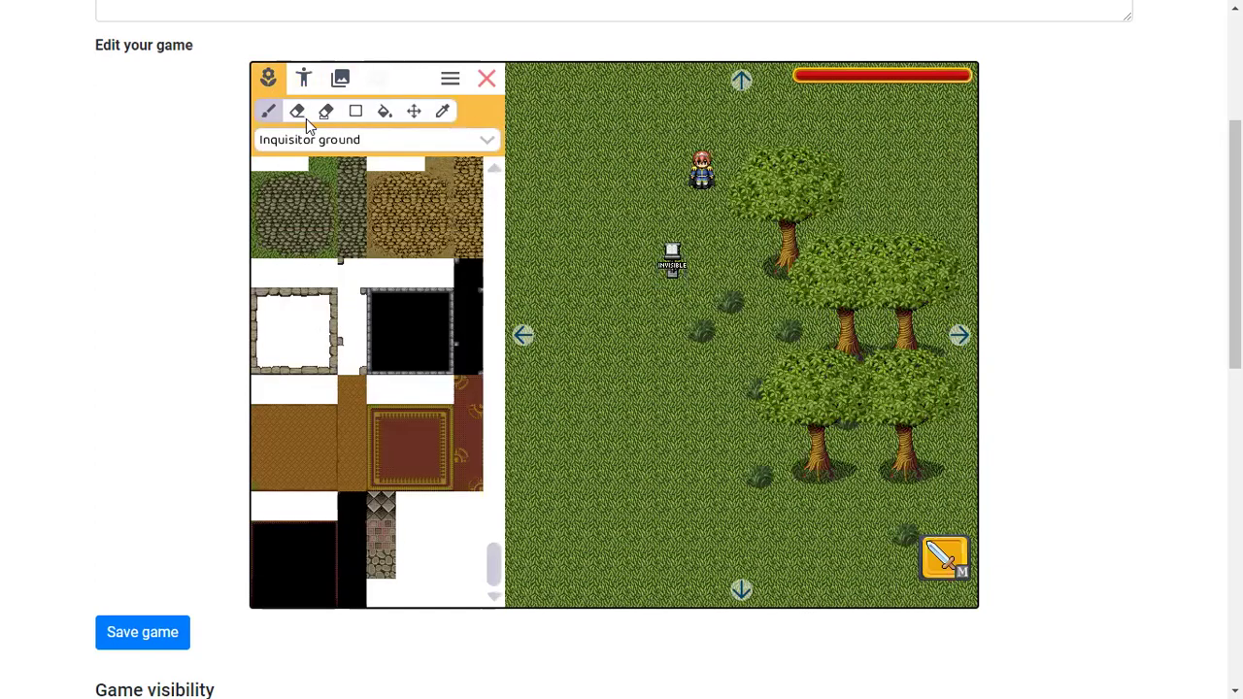
pyautogui.click(297, 110)
pyautogui.click(740, 186)
pyautogui.moveTo(701, 332)
pyautogui.mouseDown()
pyautogui.moveTo(768, 336)
pyautogui.moveTo(930, 297)
pyautogui.moveTo(917, 391)
pyautogui.moveTo(872, 404)
pyautogui.mouseUp()
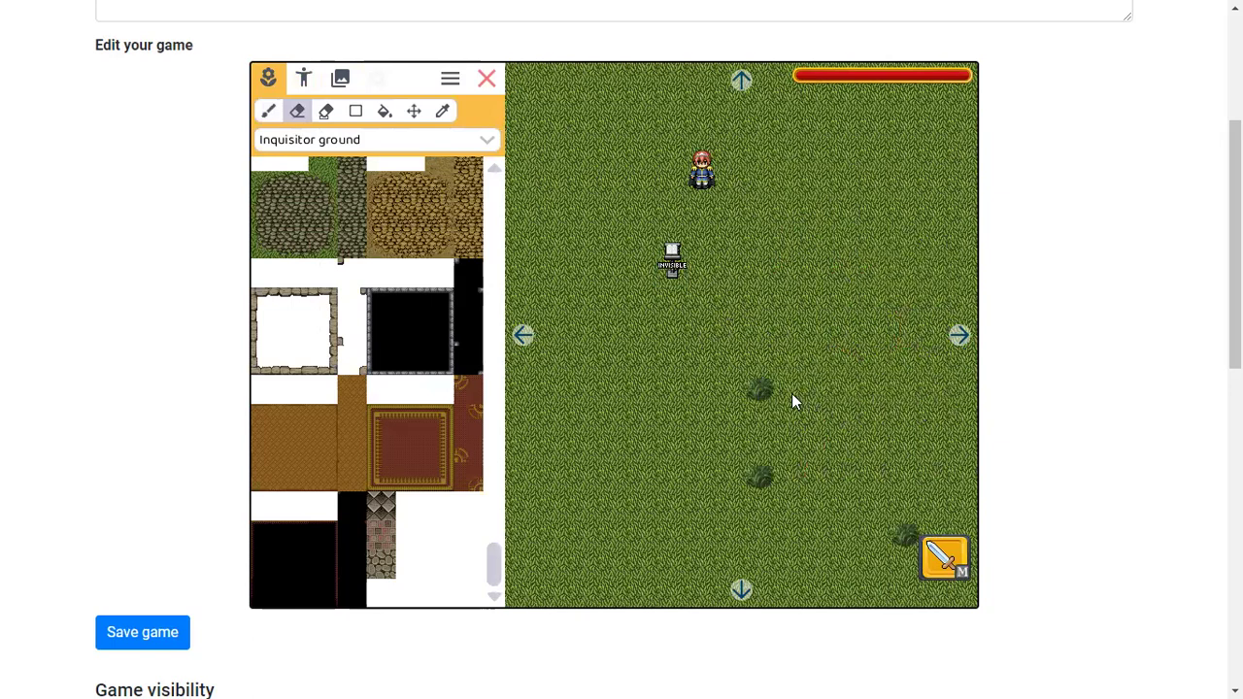
pyautogui.click(910, 524)
pyautogui.click(958, 335)
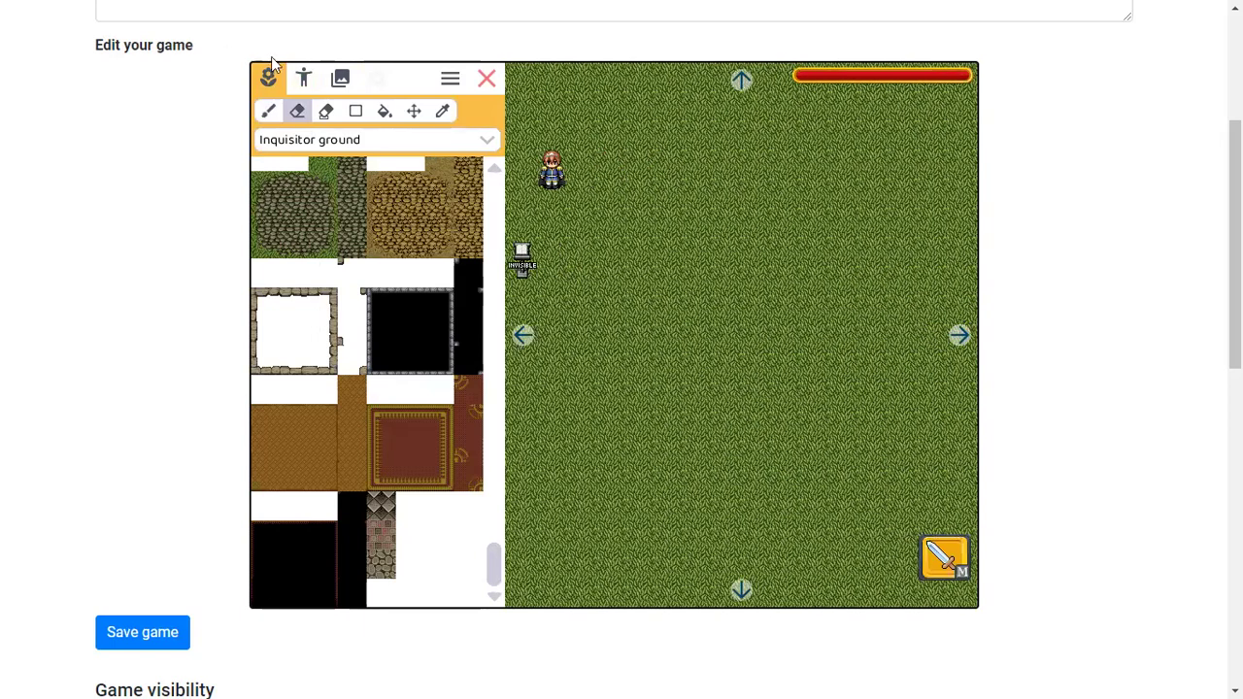
# Delete the test level from the project tree.
pyautogui.click(302, 80)
pyautogui.click(331, 84)
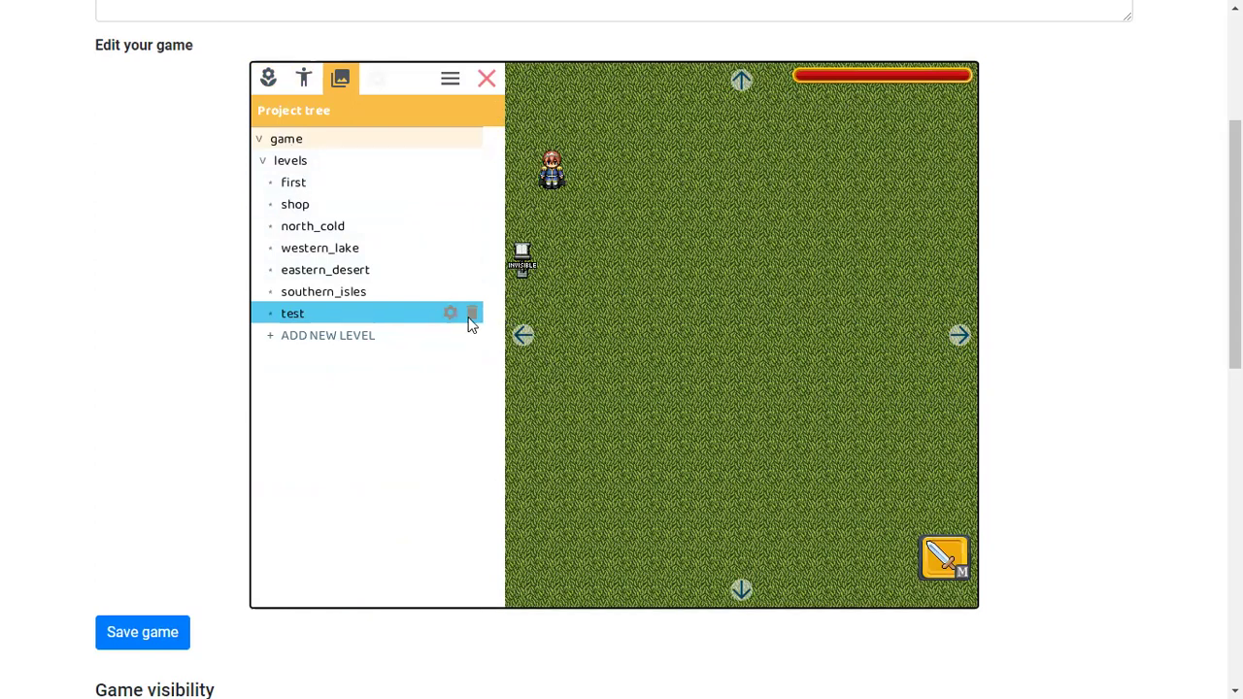
pyautogui.click(471, 314)
pyautogui.click(801, 386)
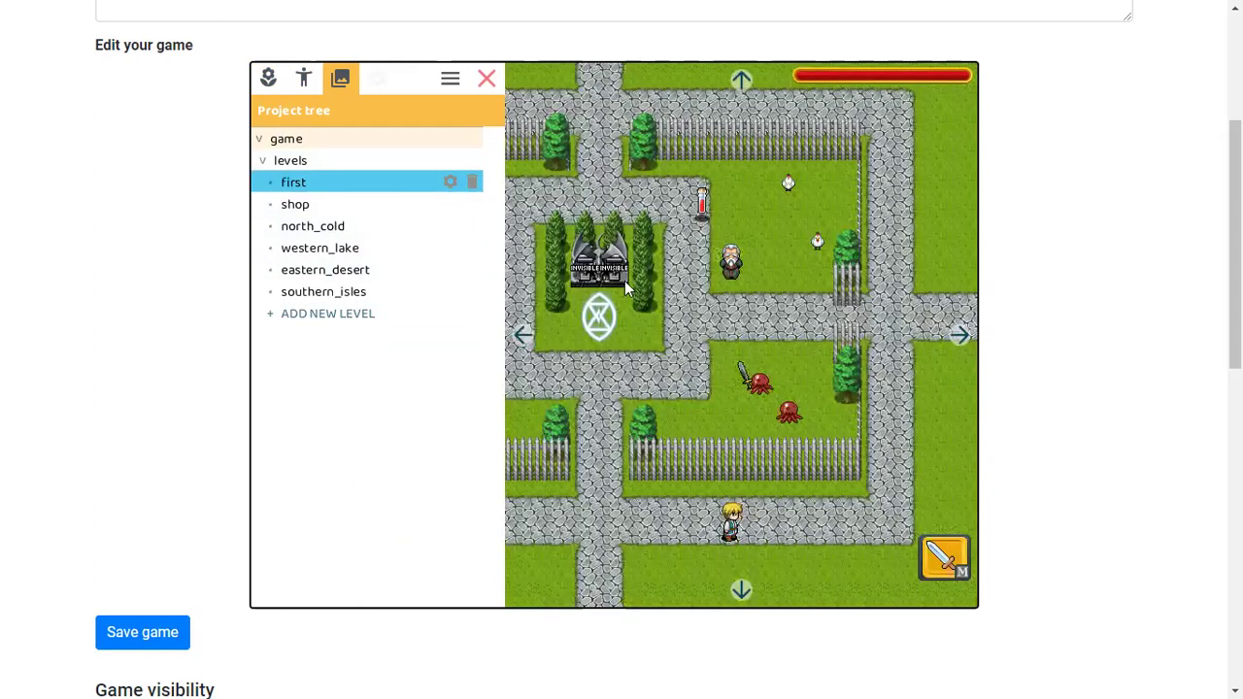
# Delete the two red octopus monsters from the fenced grass area of the first level.
pyautogui.click(760, 385)
pyautogui.scroll(3, 491, 144)
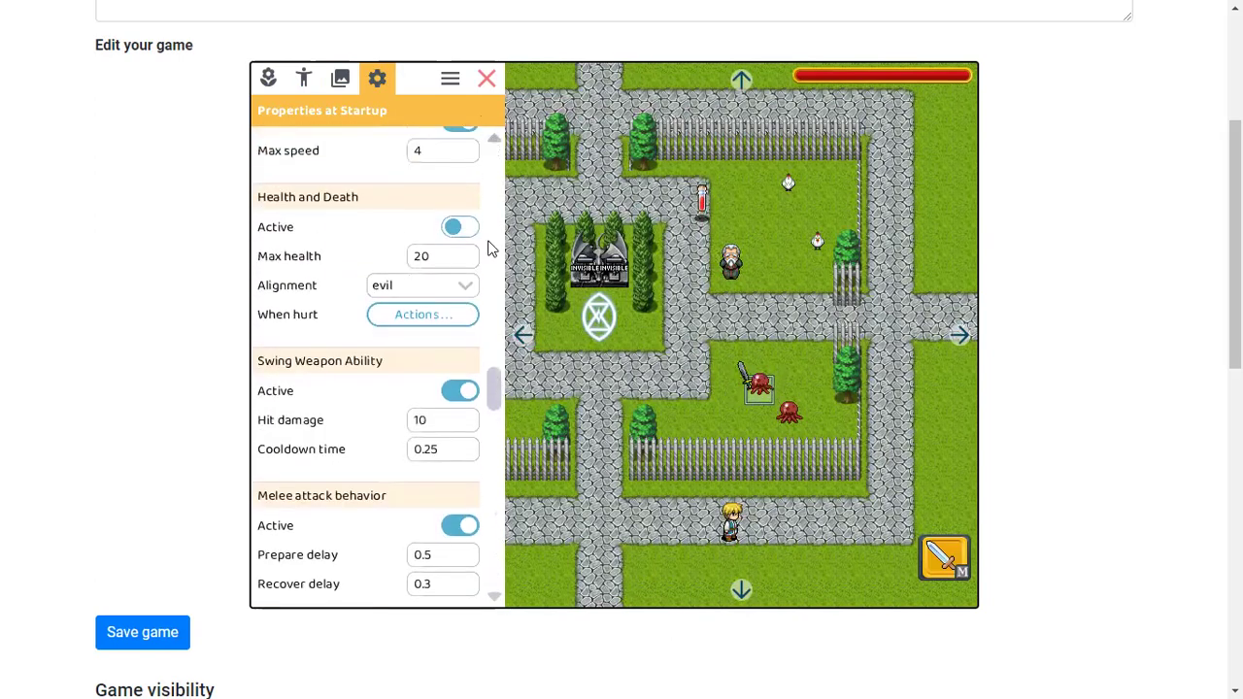
pyautogui.scroll(4, 500, 165)
pyautogui.click(468, 140)
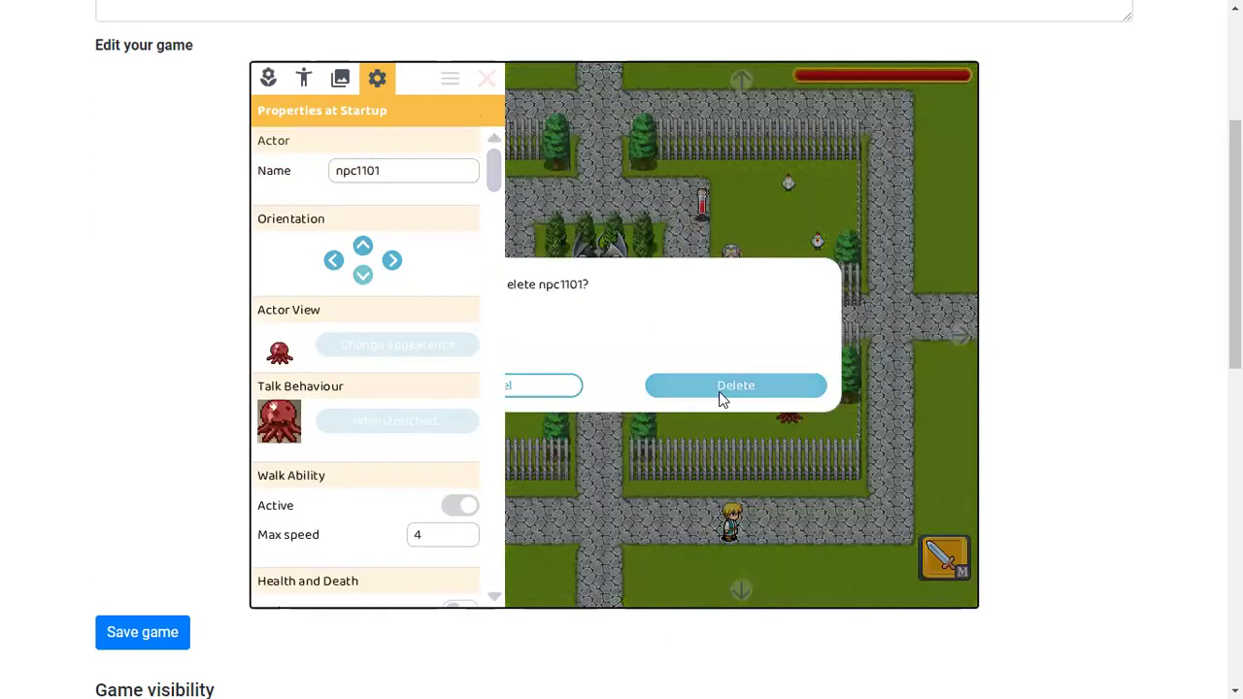
pyautogui.click(722, 397)
pyautogui.click(788, 420)
pyautogui.click(468, 140)
pyautogui.click(680, 391)
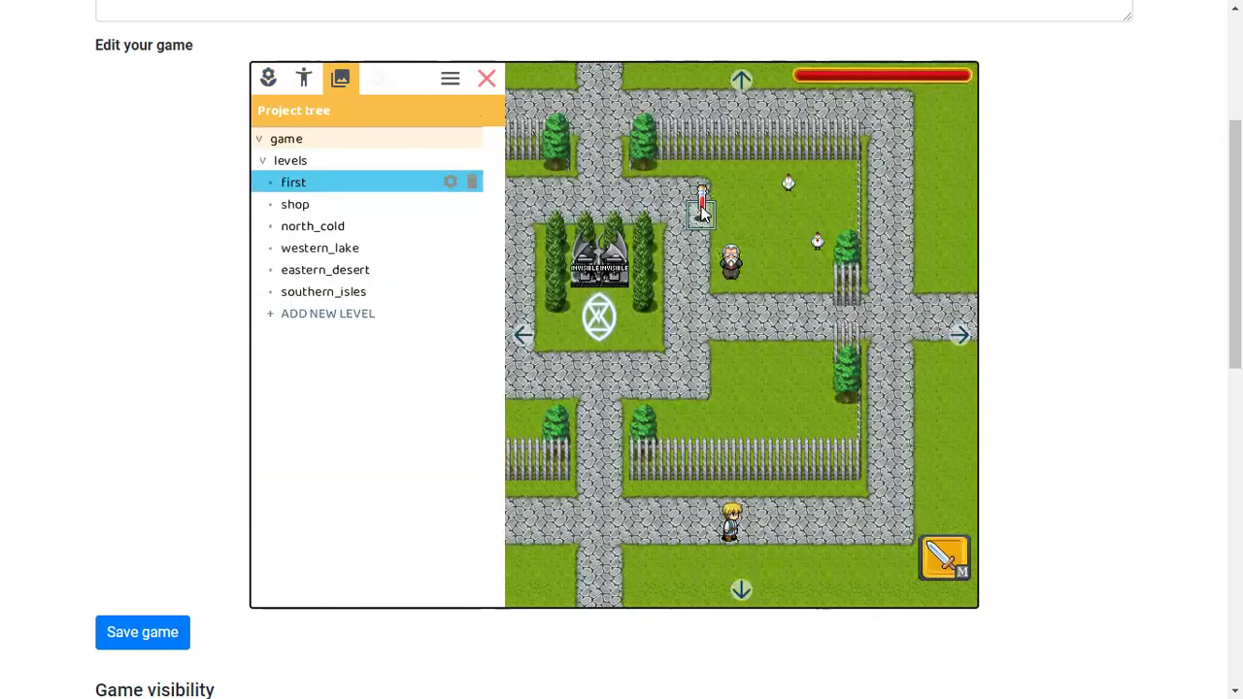
# Delete the health pickup and the white-bearded old man from the first level.
pyautogui.click(701, 202)
pyautogui.click(468, 140)
pyautogui.click(699, 392)
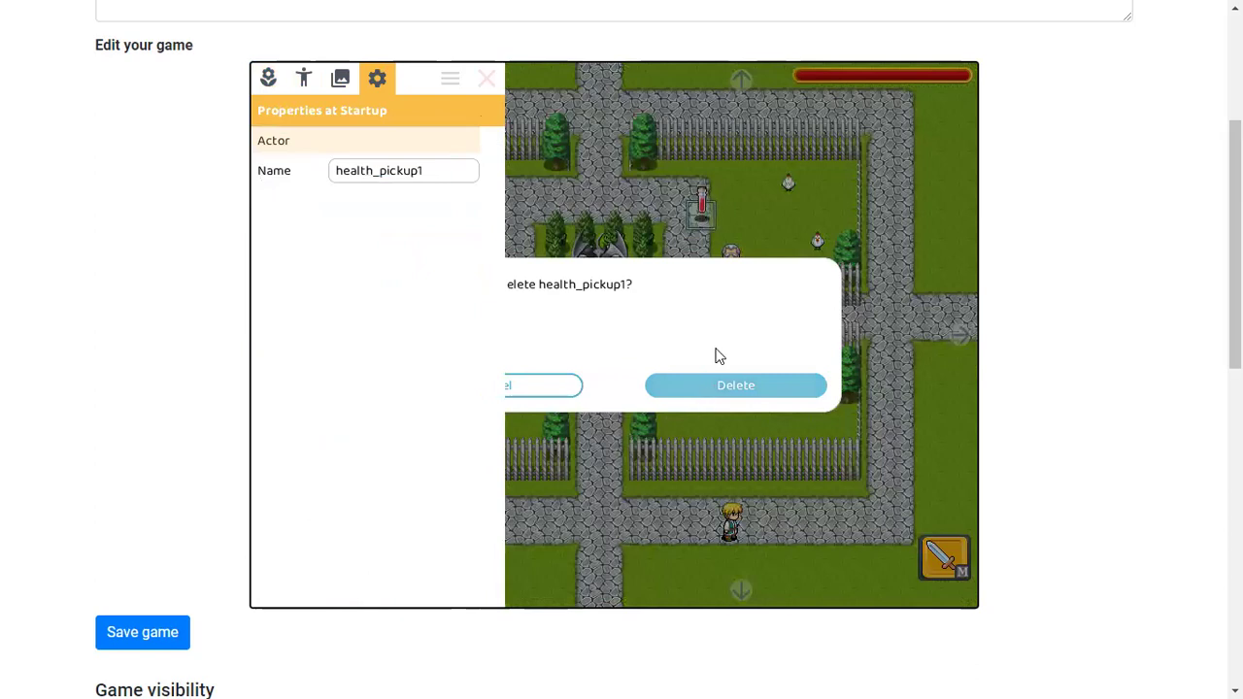
pyautogui.click(730, 275)
pyautogui.click(468, 141)
pyautogui.click(680, 392)
# Delete both white chickens from the upper fenced grass area of the first level.
pyautogui.click(820, 247)
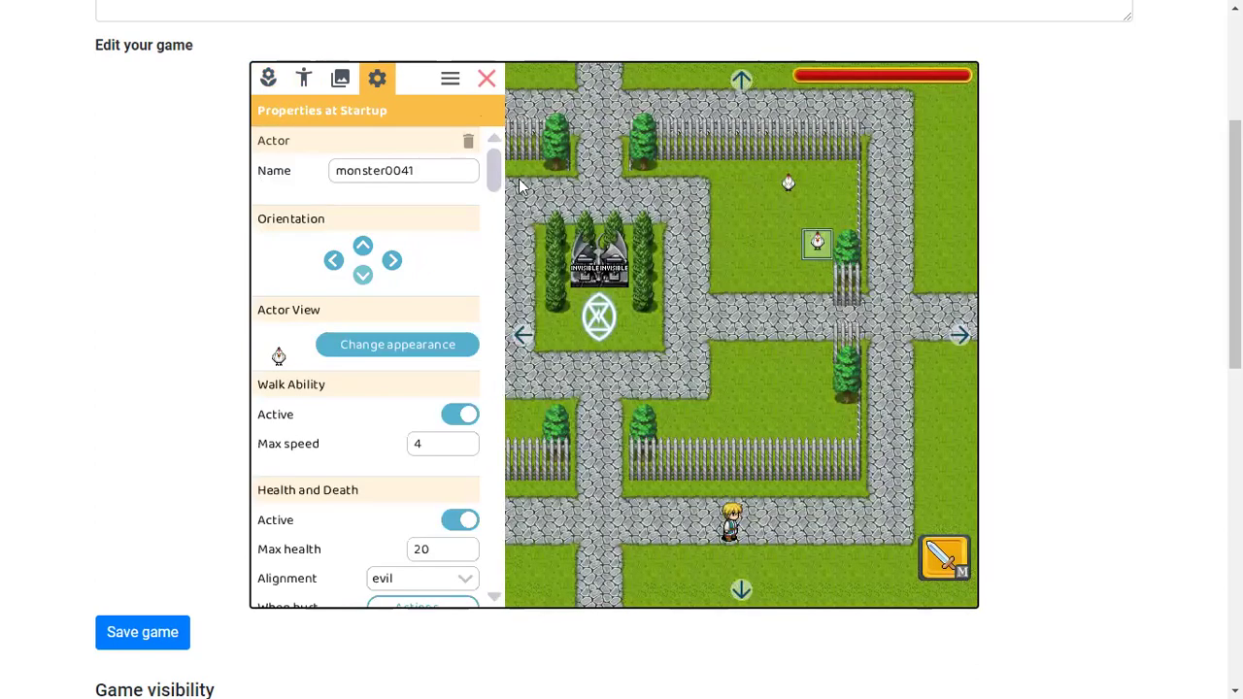
pyautogui.click(468, 141)
pyautogui.click(718, 386)
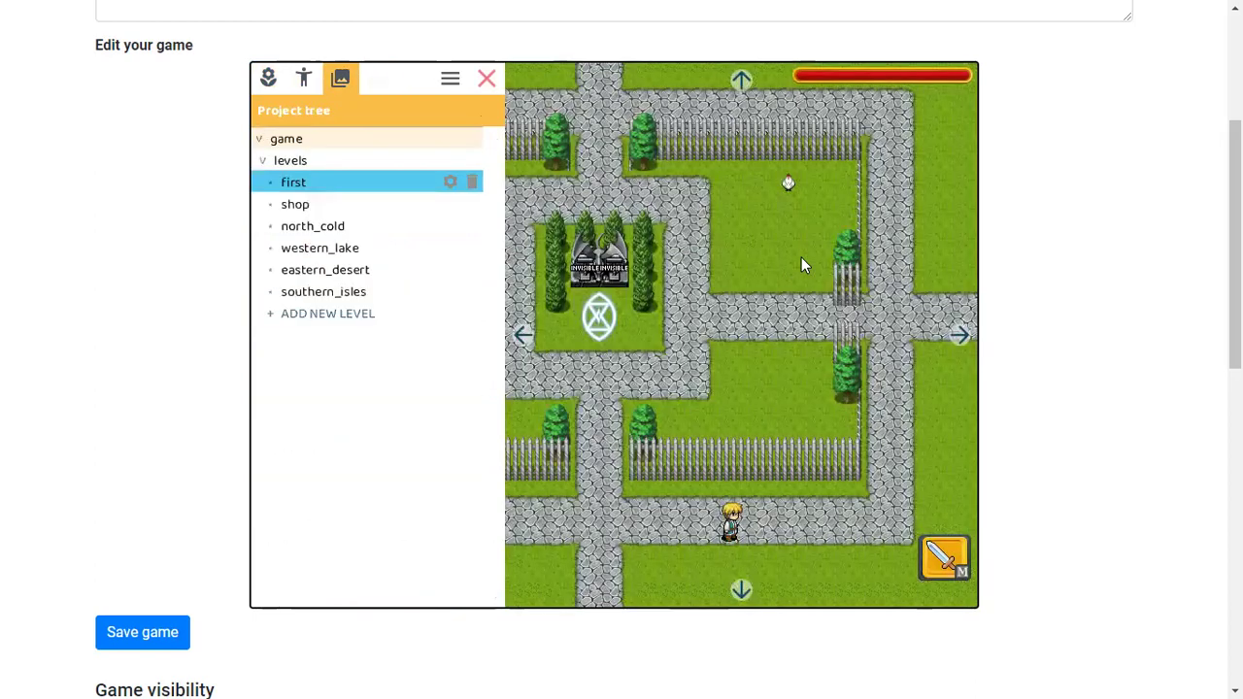
pyautogui.click(788, 188)
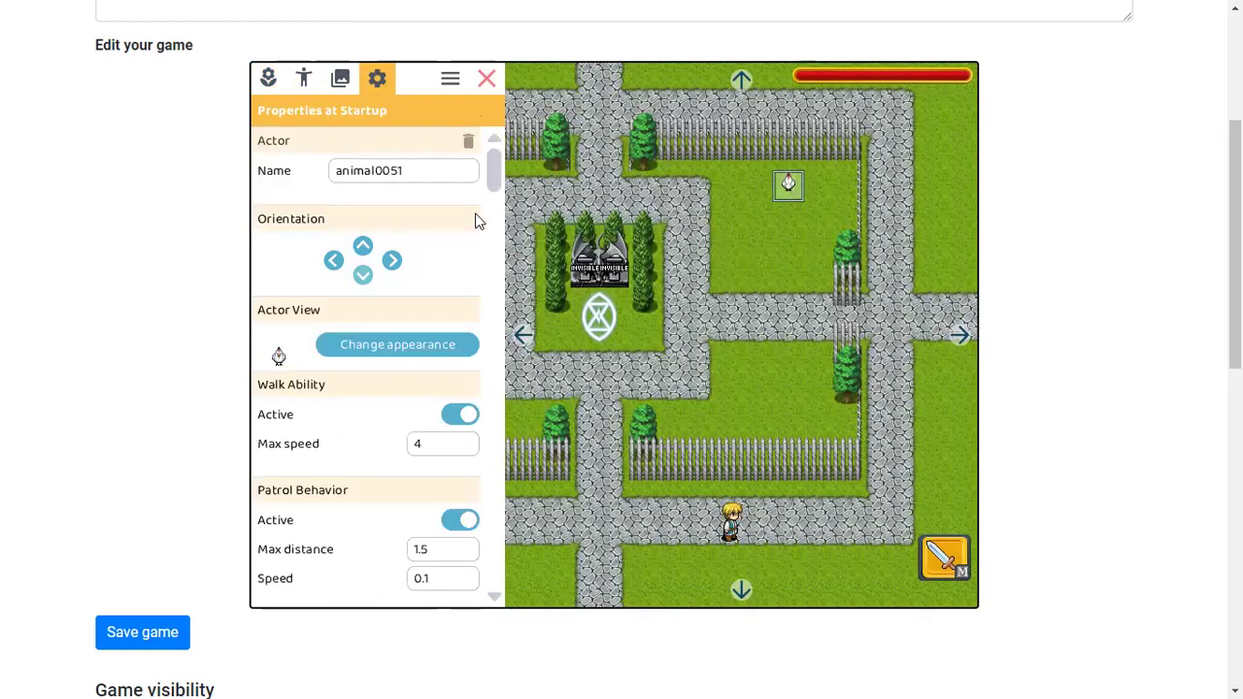
pyautogui.click(468, 142)
pyautogui.click(730, 384)
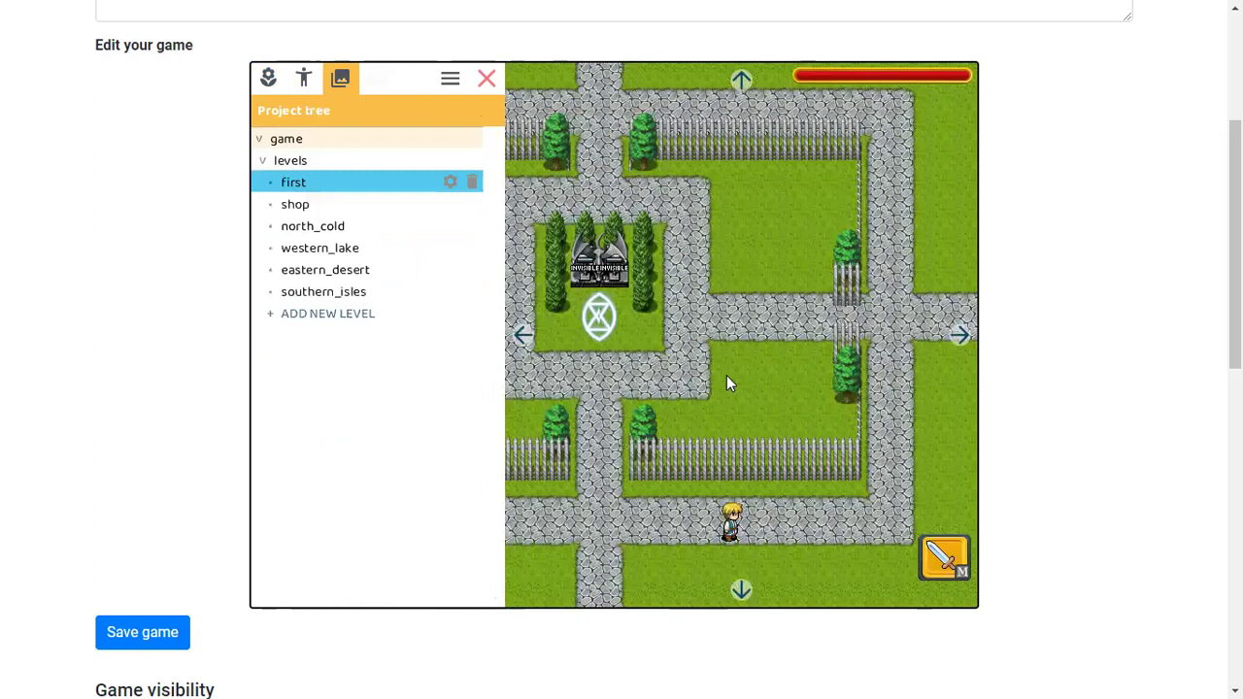